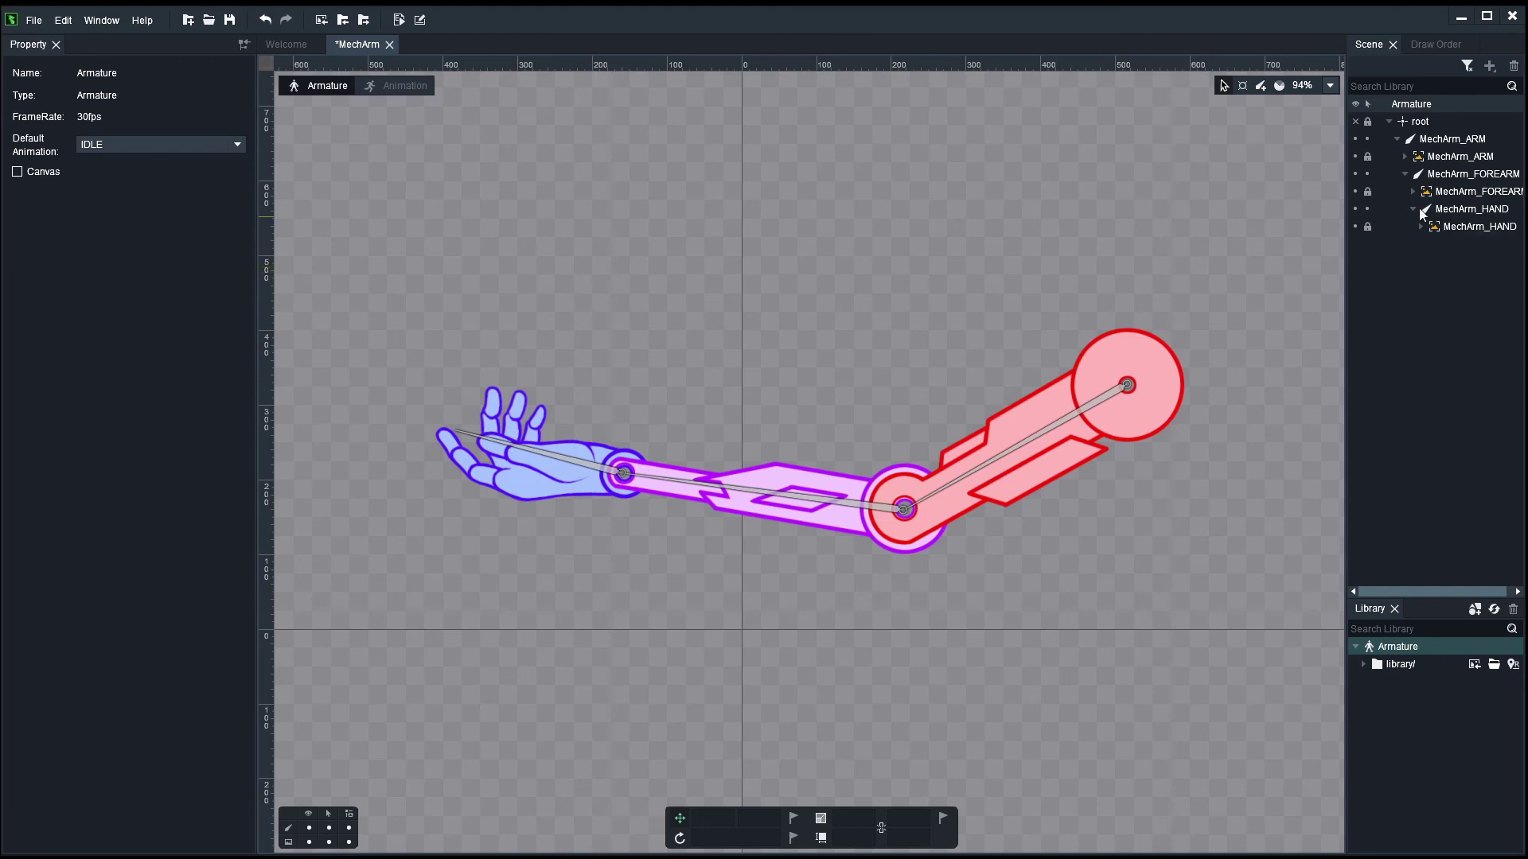
Step: Lock the MechArm_ARM image row in the Scene panel so it cannot be moved
mouse_move(1443, 161)
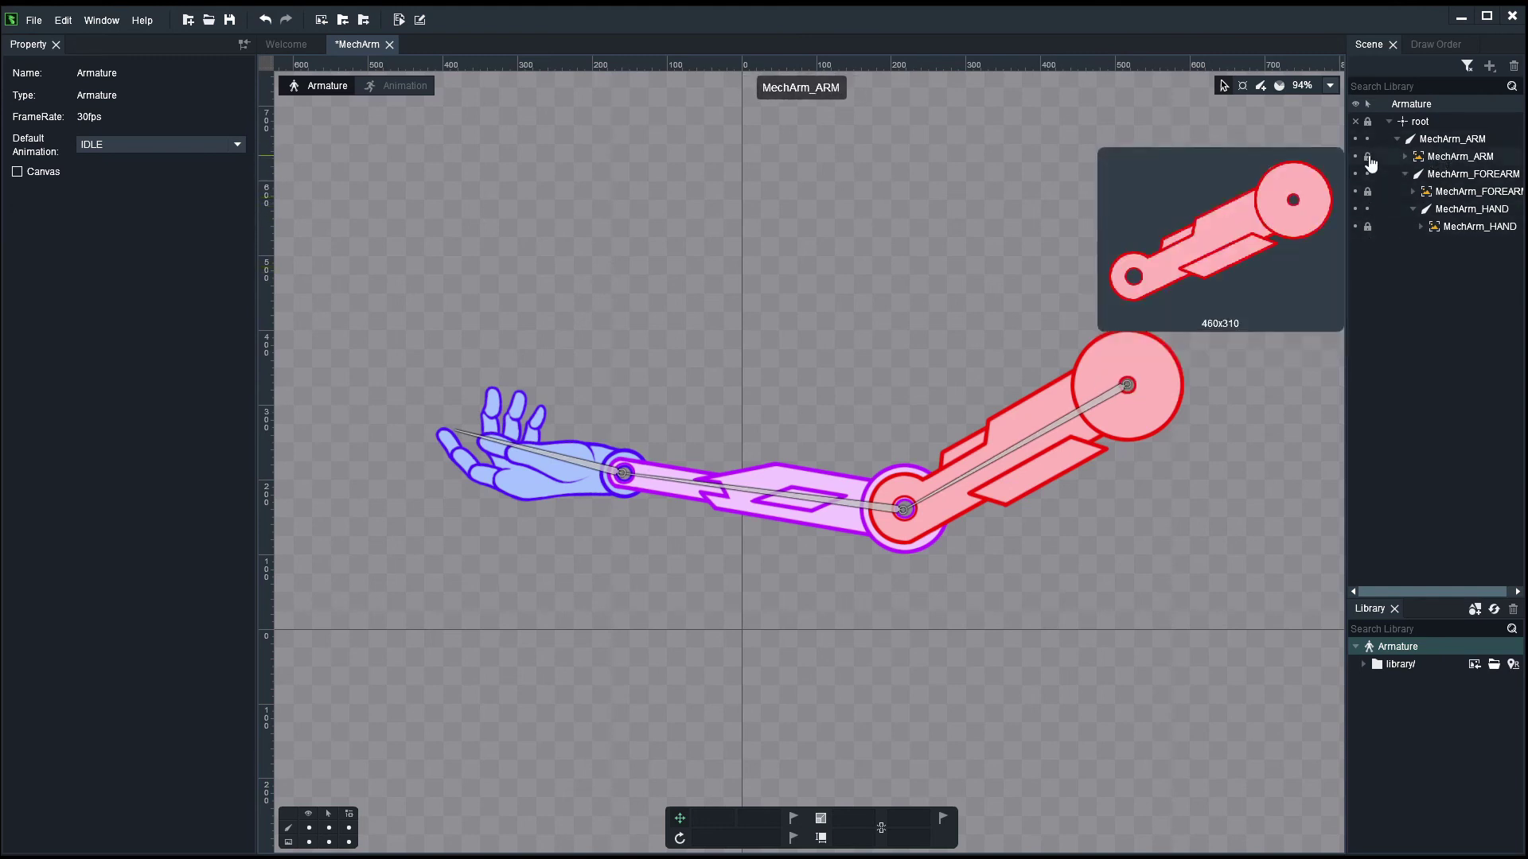
left_click(1368, 158)
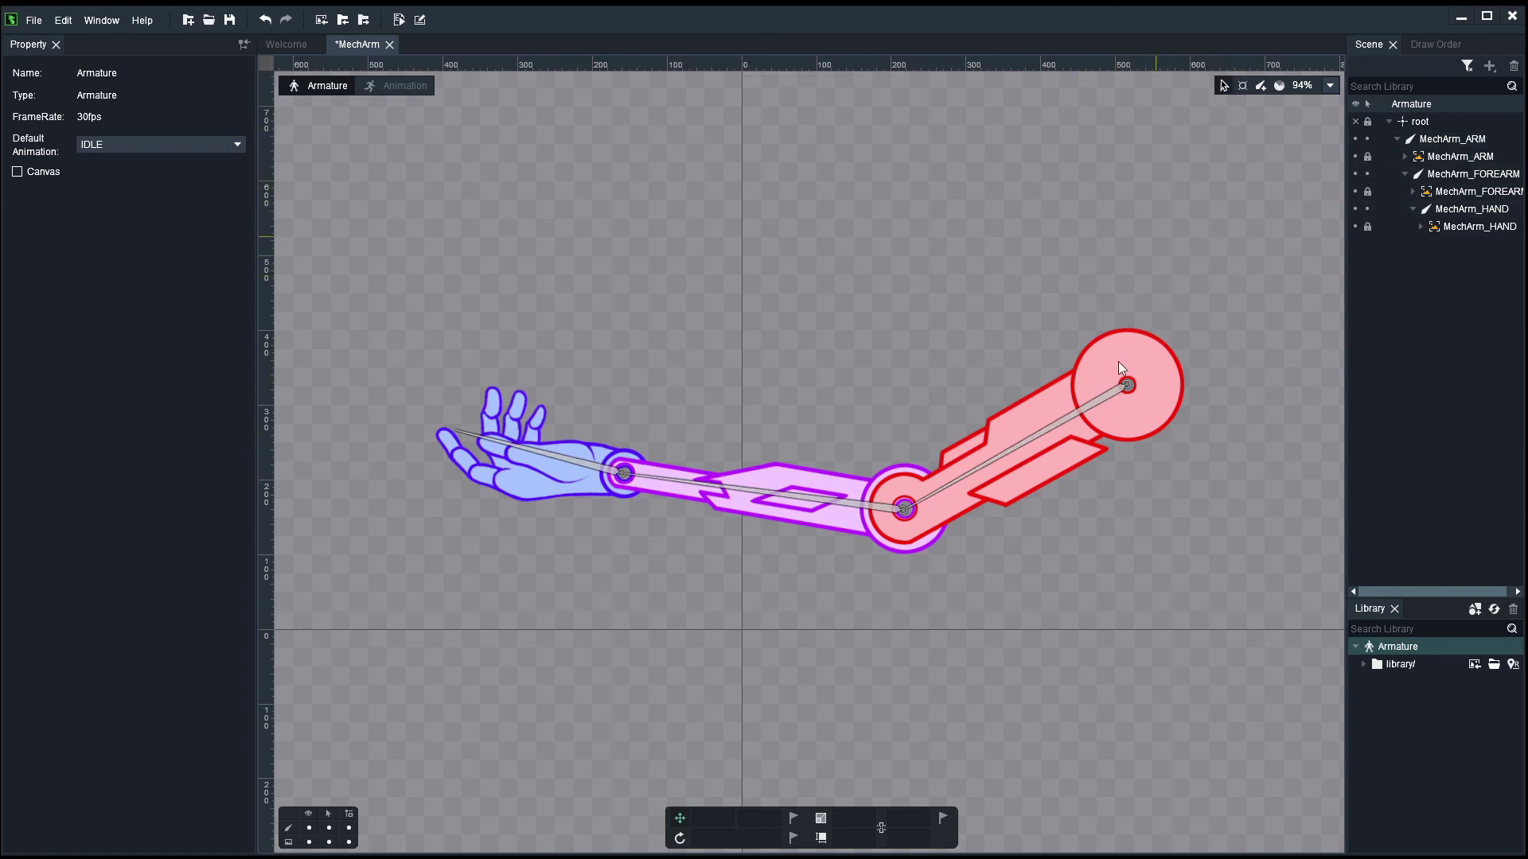
Step: Select the MechArm_ARM bone together with the MechArm_FOREARM bone on the canvas
left_click(1063, 420)
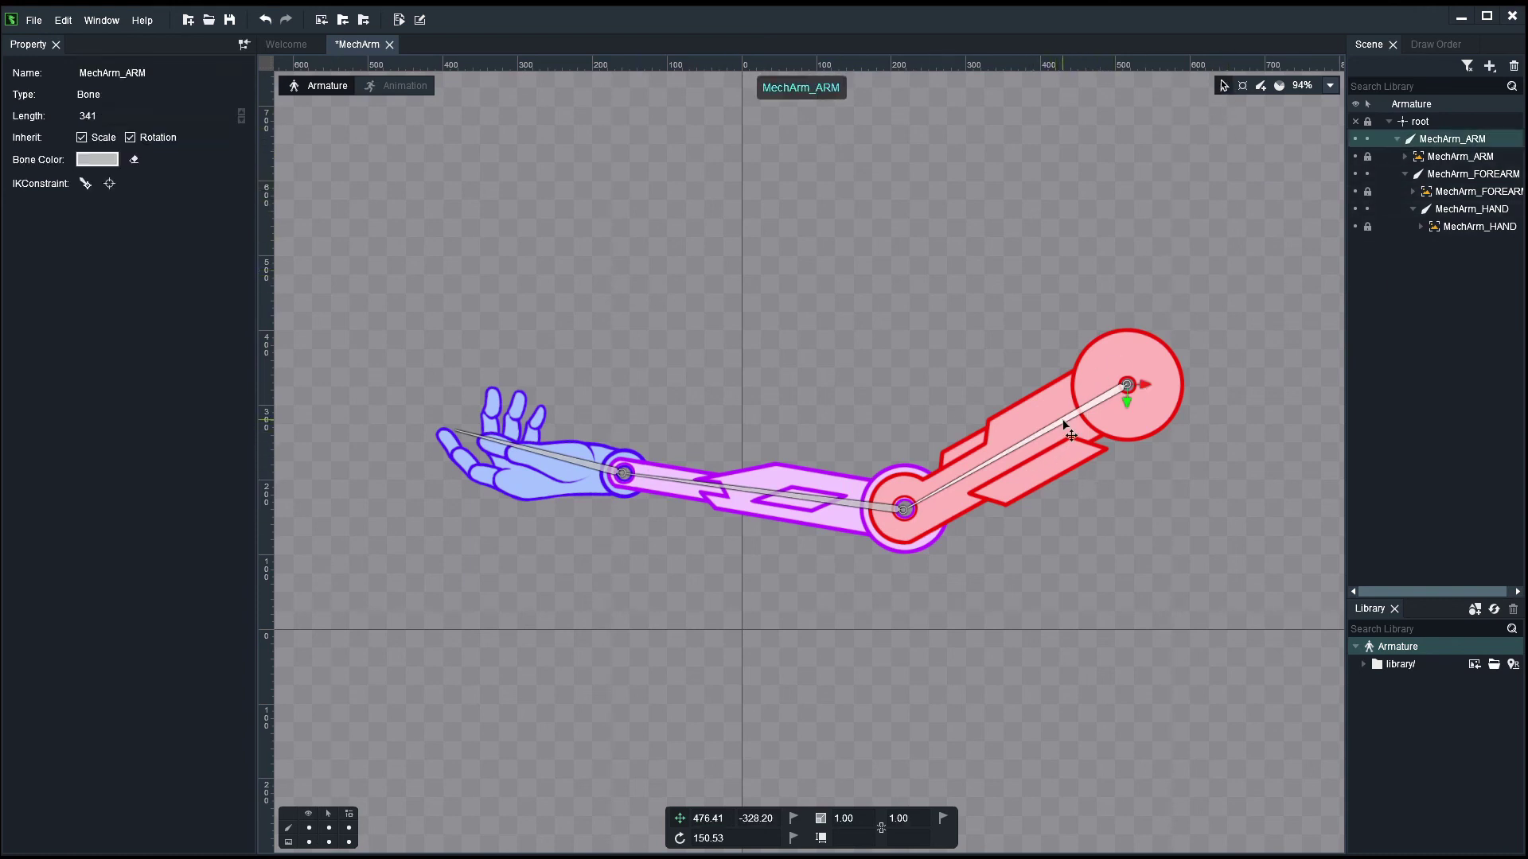
left_click(792, 495, "ctrl")
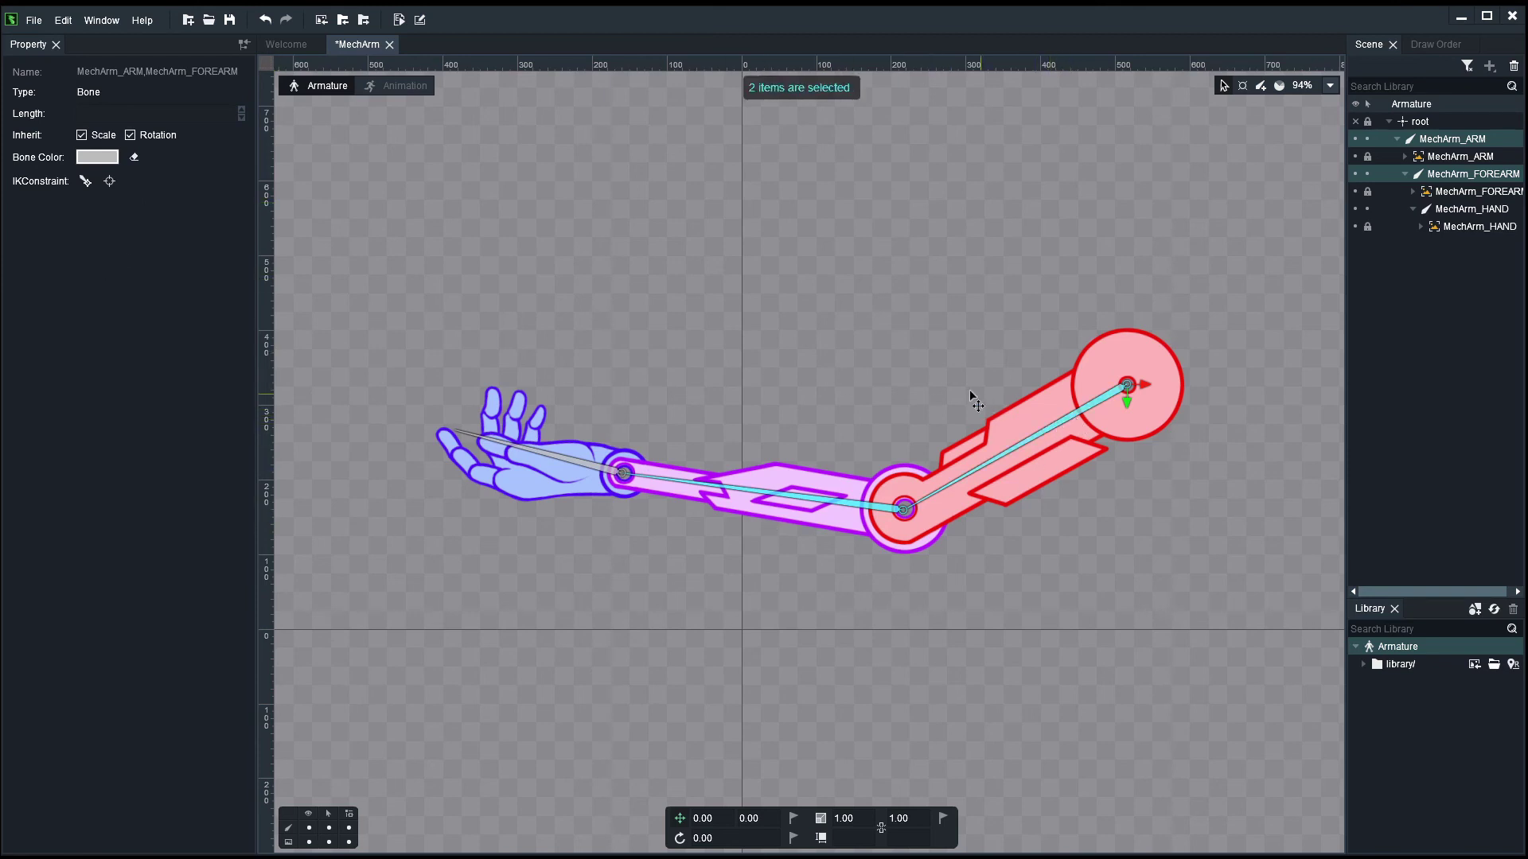
Step: Create the bone_ik constraint with target bone_ikTarget on the arm, then select the MechArm_HAND bone
left_click(86, 181)
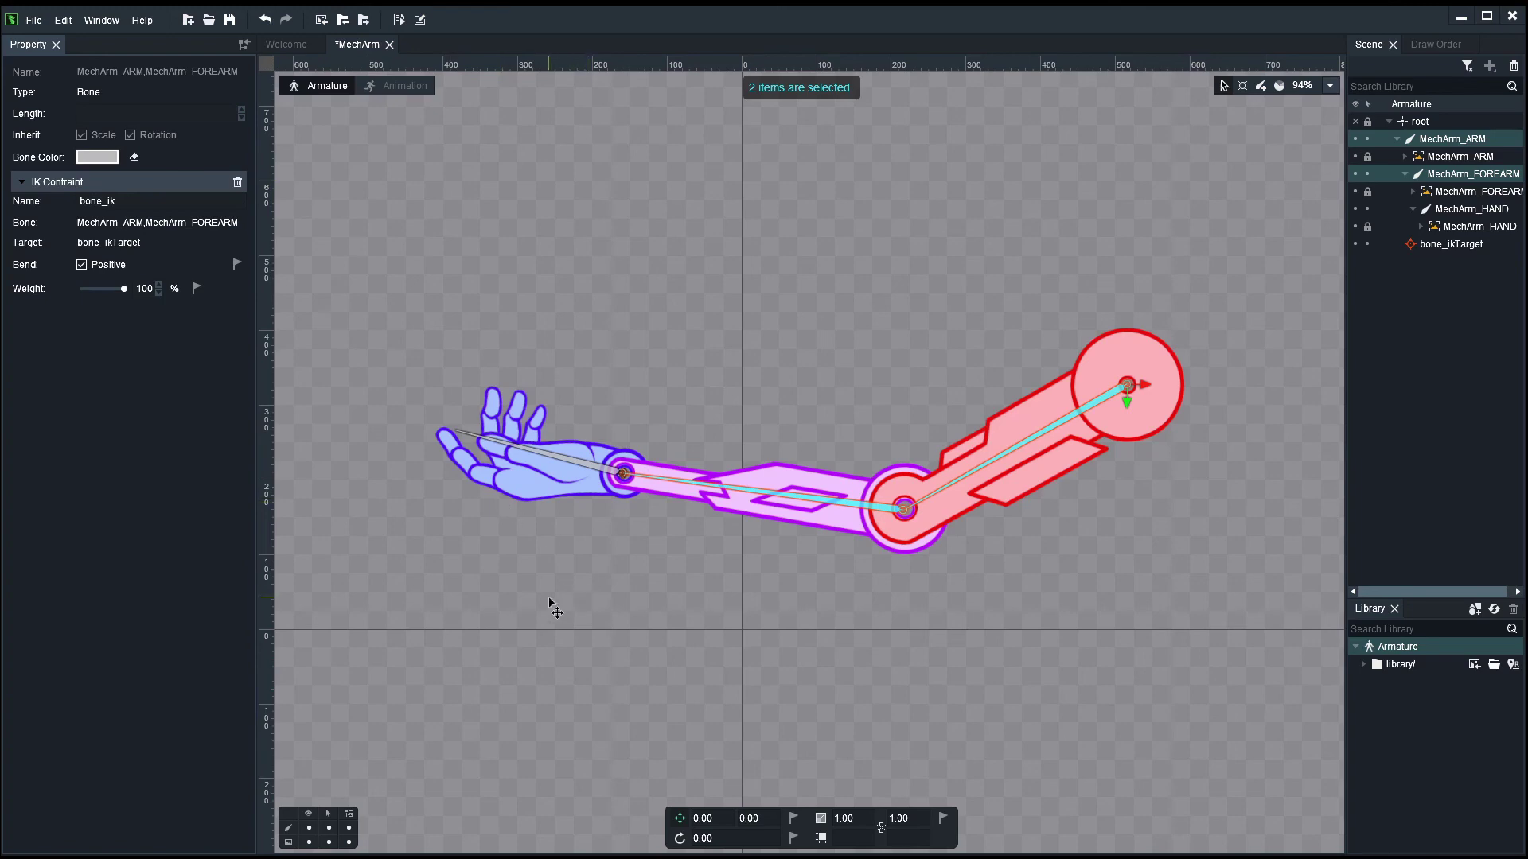
left_click(582, 218)
scroll(613, 481, "up", 6)
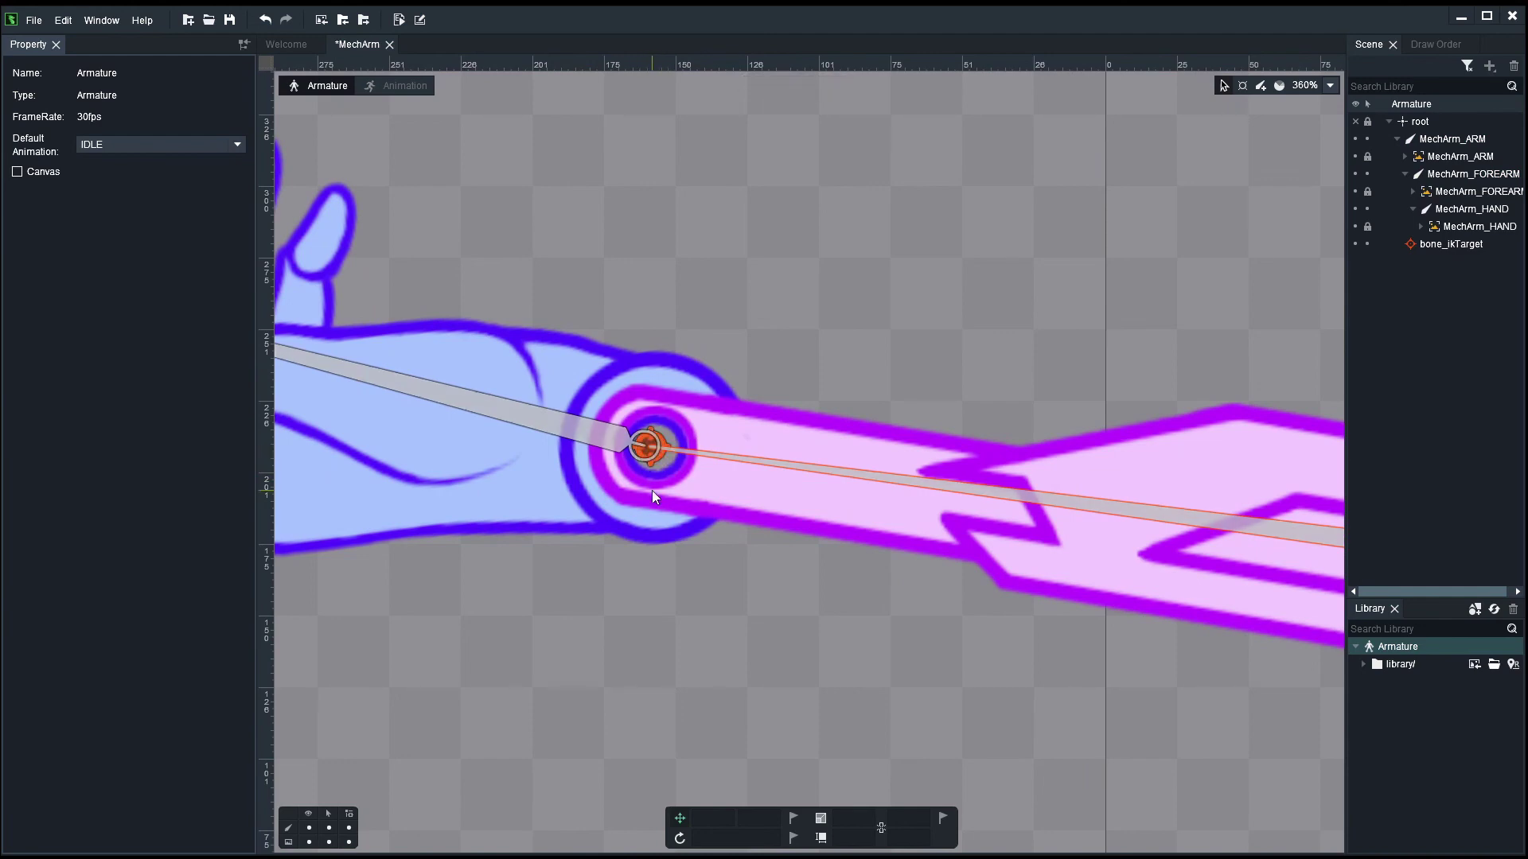
scroll(652, 487, "down", 6)
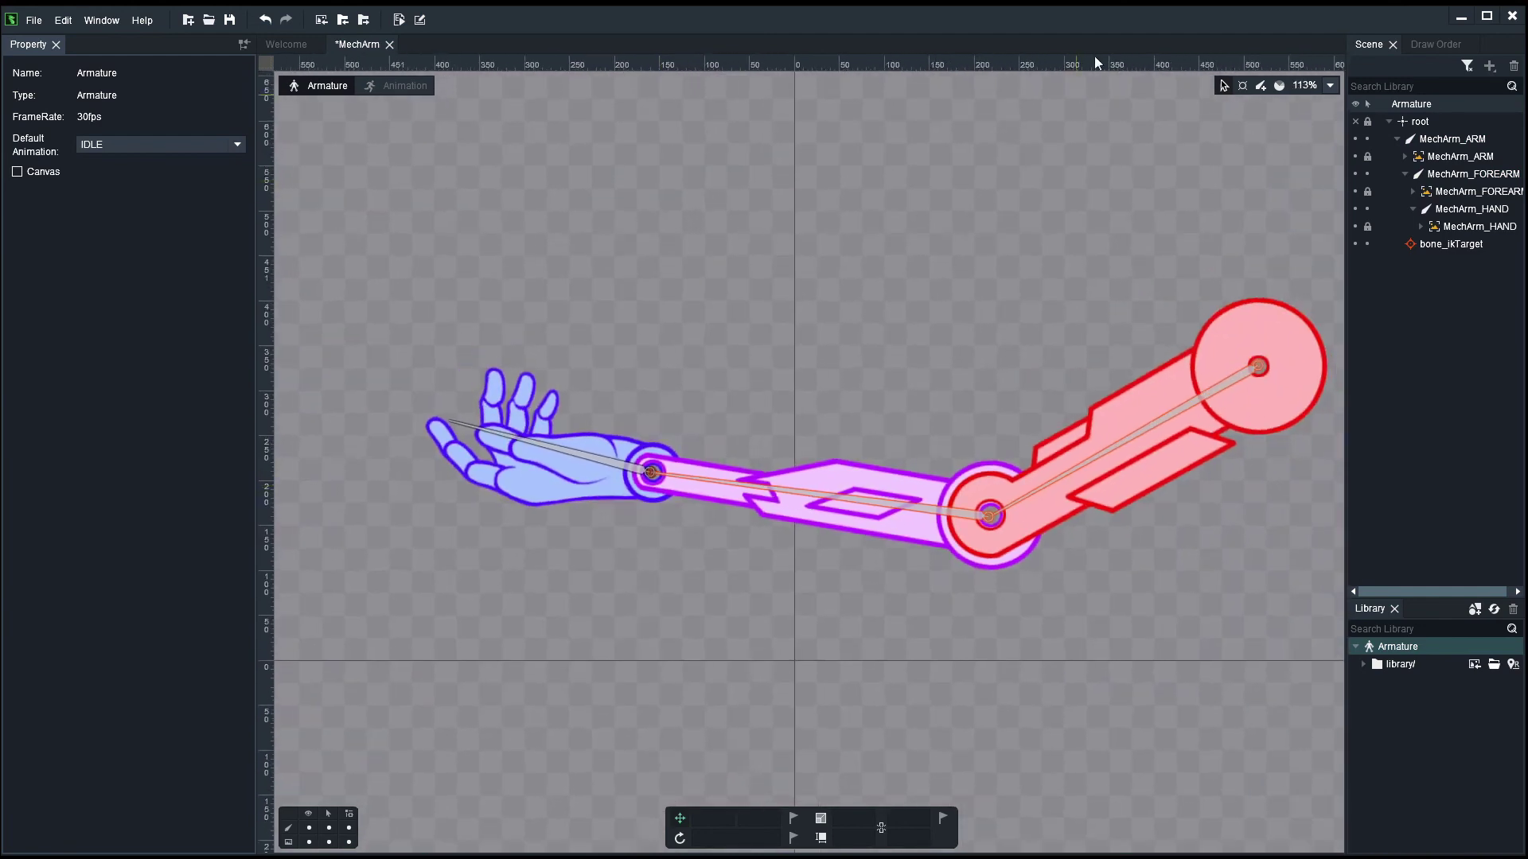
scroll(1065, 207, "left", 2)
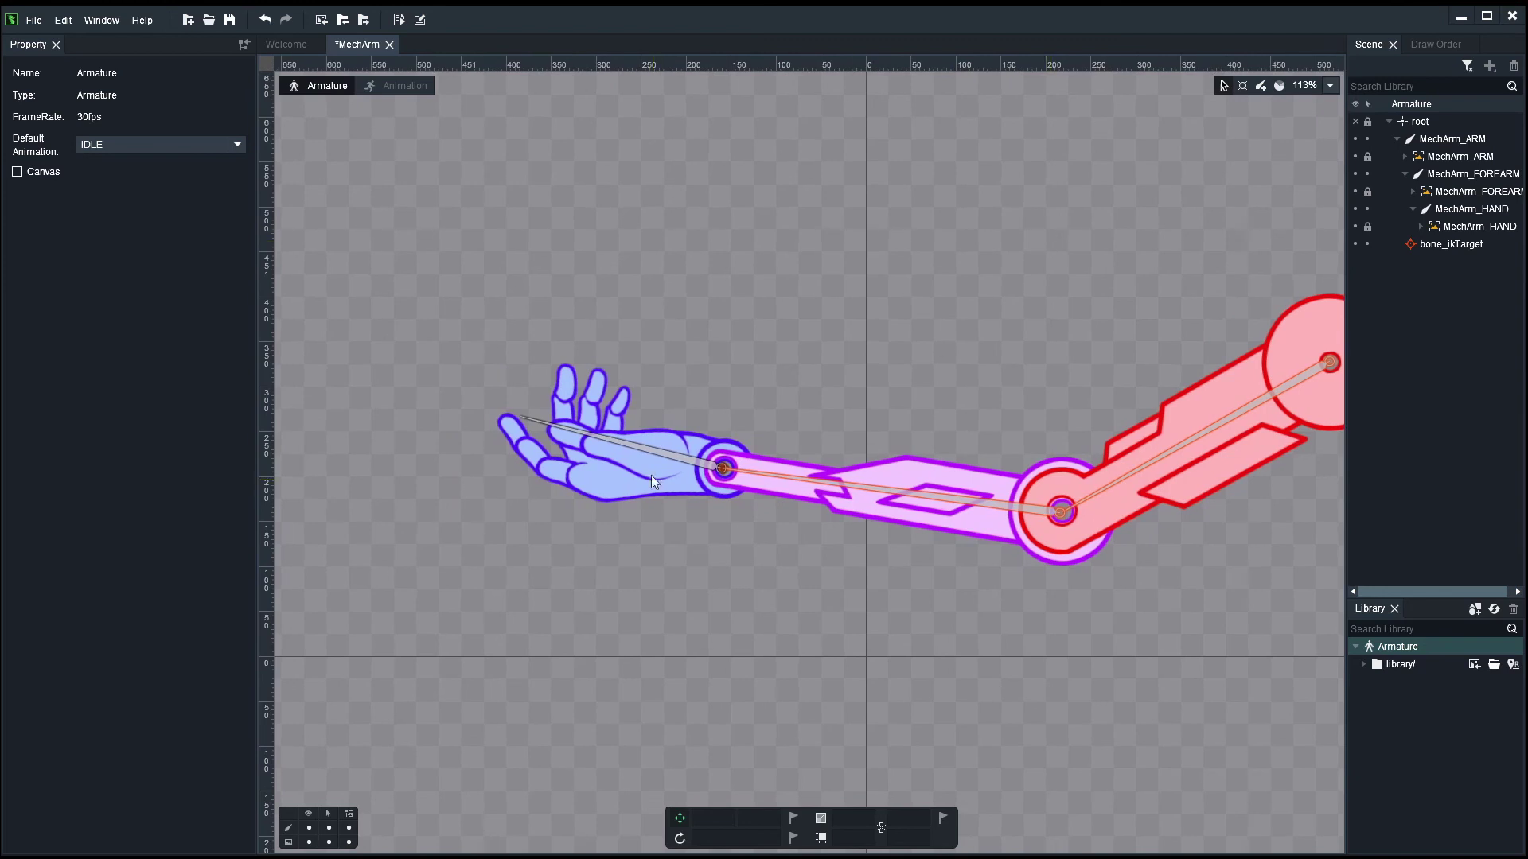
left_click(651, 452)
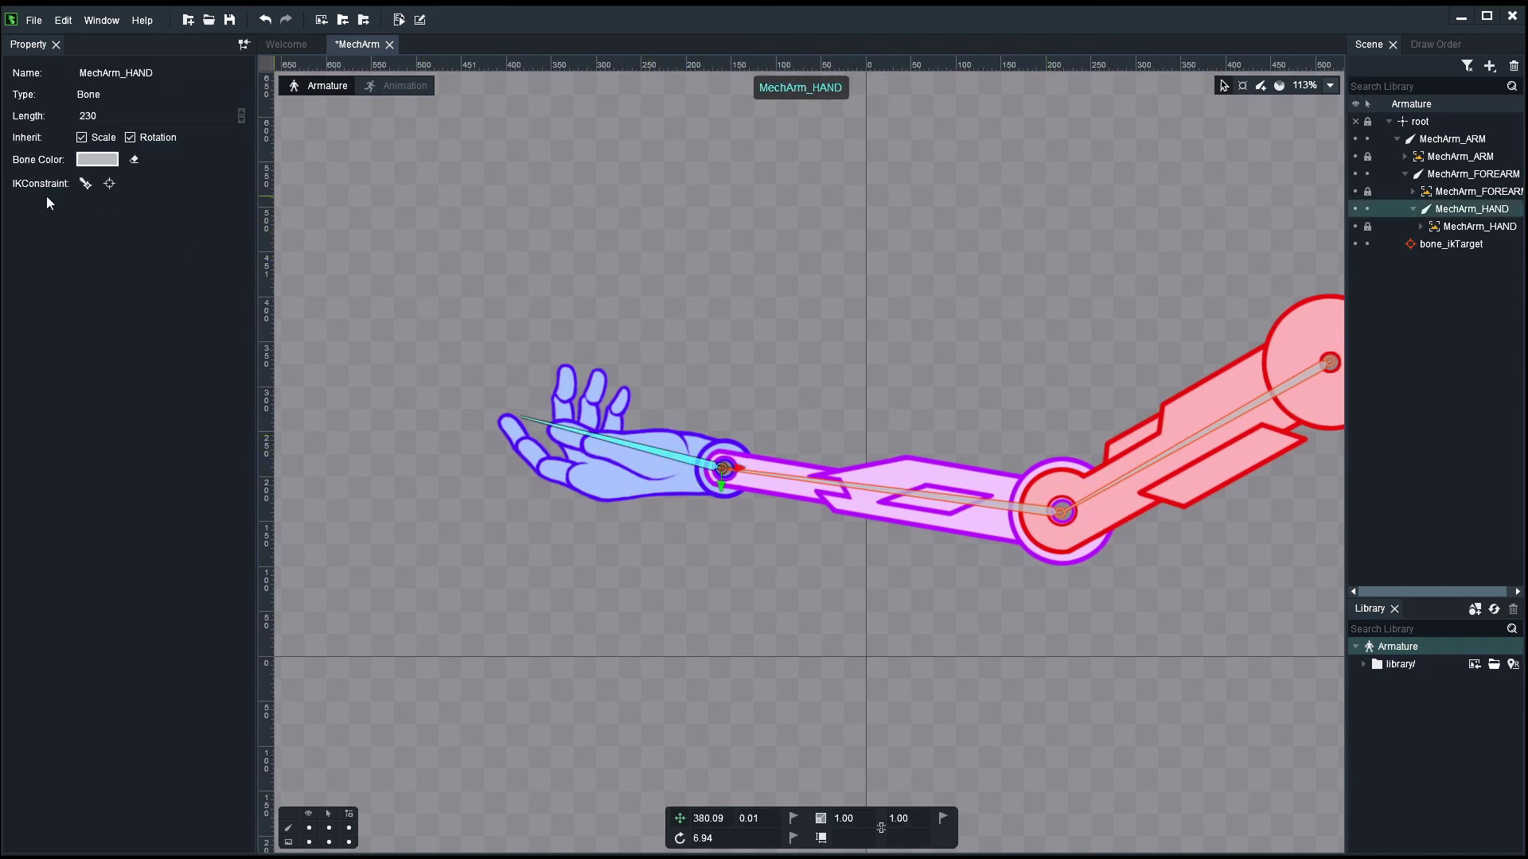
Step: Add a hand IK by picking, placing target bone_ikTarget1 above-left of the hand
left_click(110, 184)
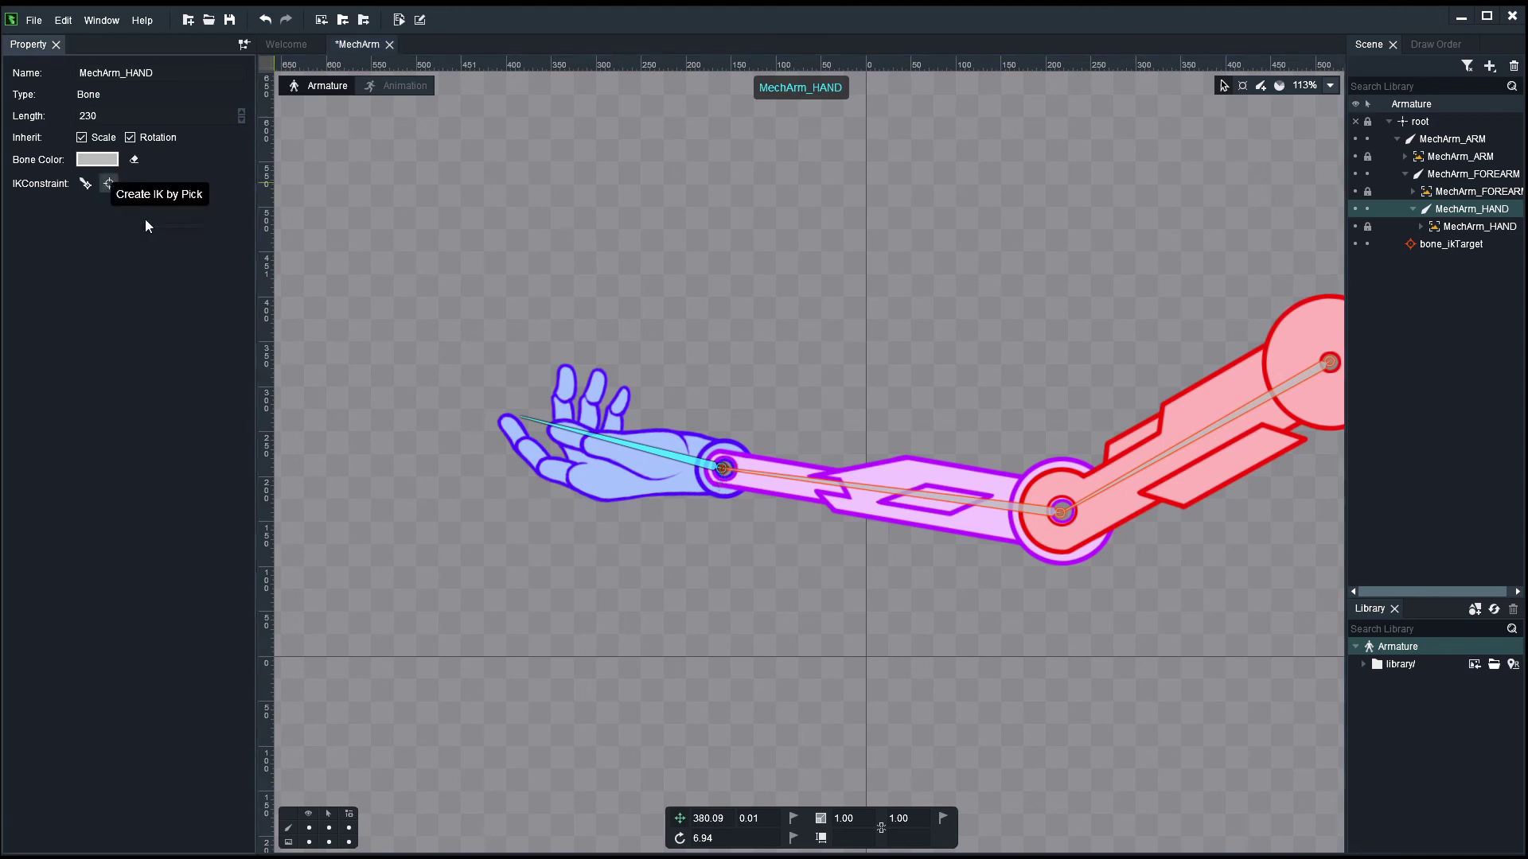
left_click(378, 325)
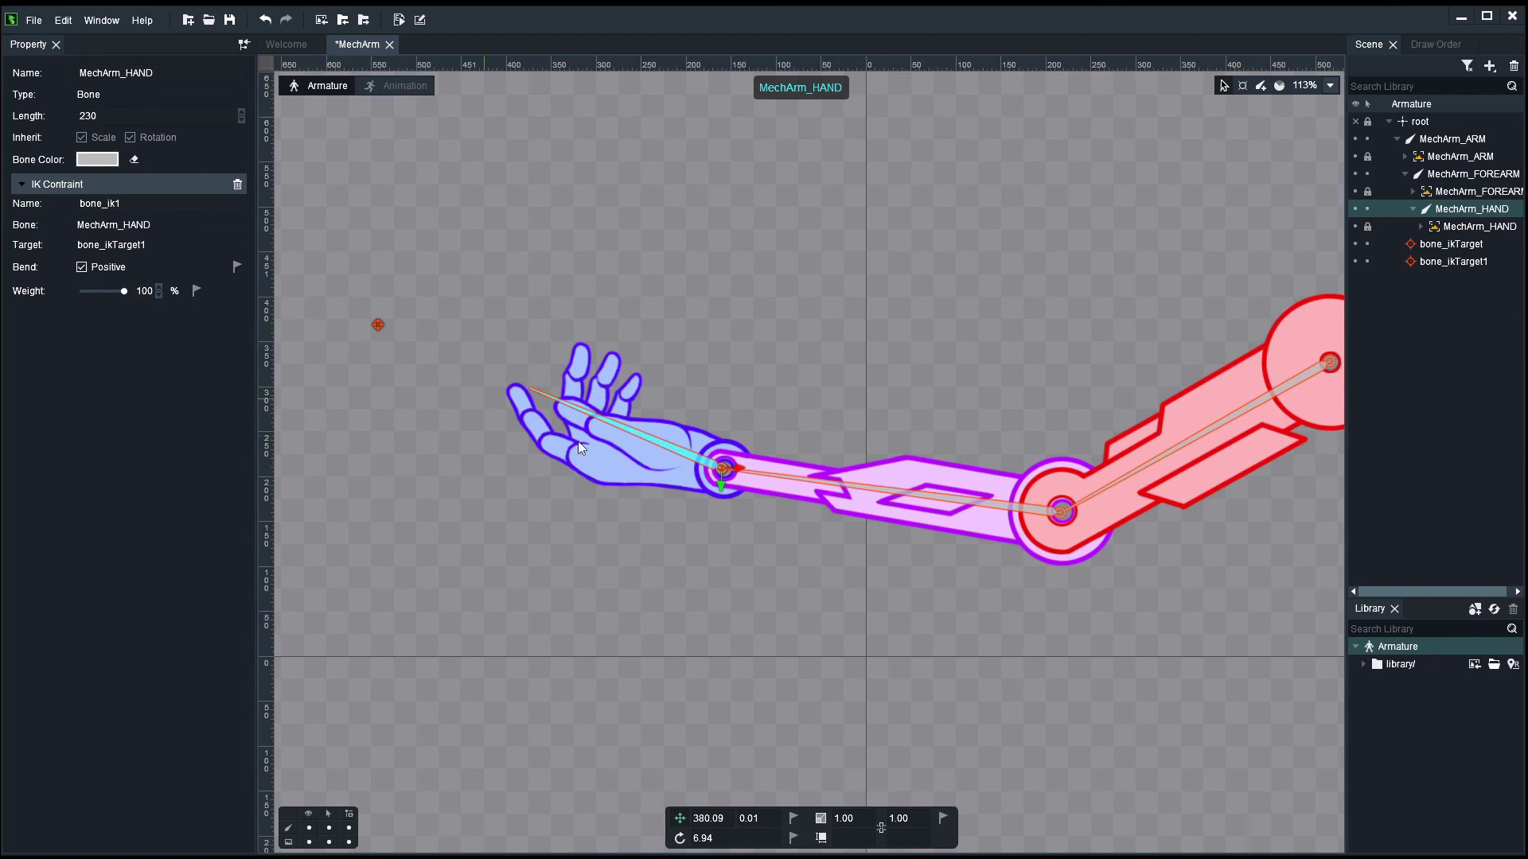
left_click(546, 209)
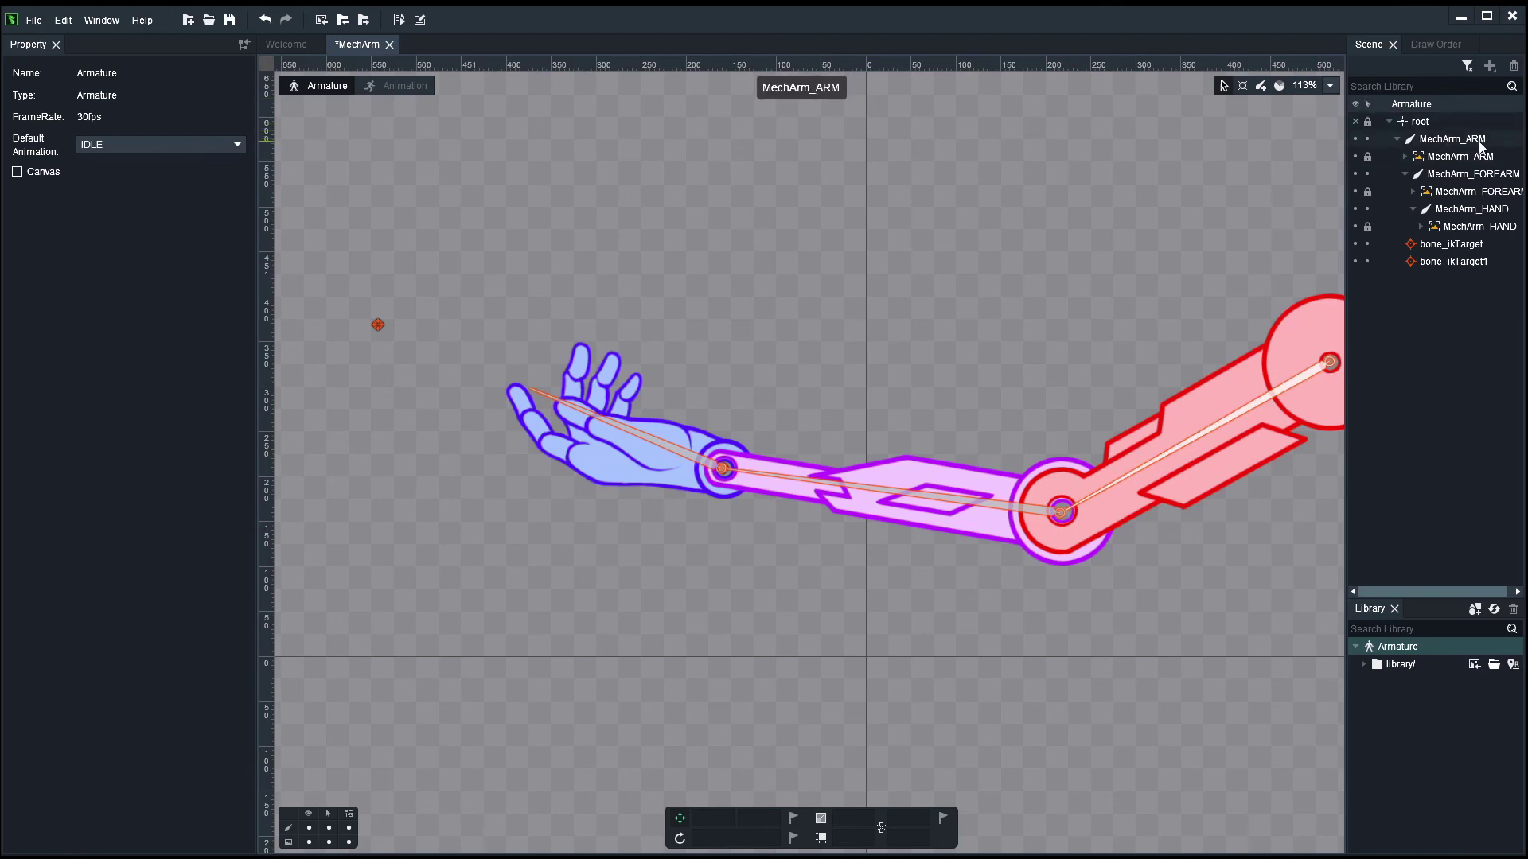
Step: Lock the three arm bones and rename bone_ikTarget1 to IK_HAND
left_click_drag(1367, 140, 1367, 211)
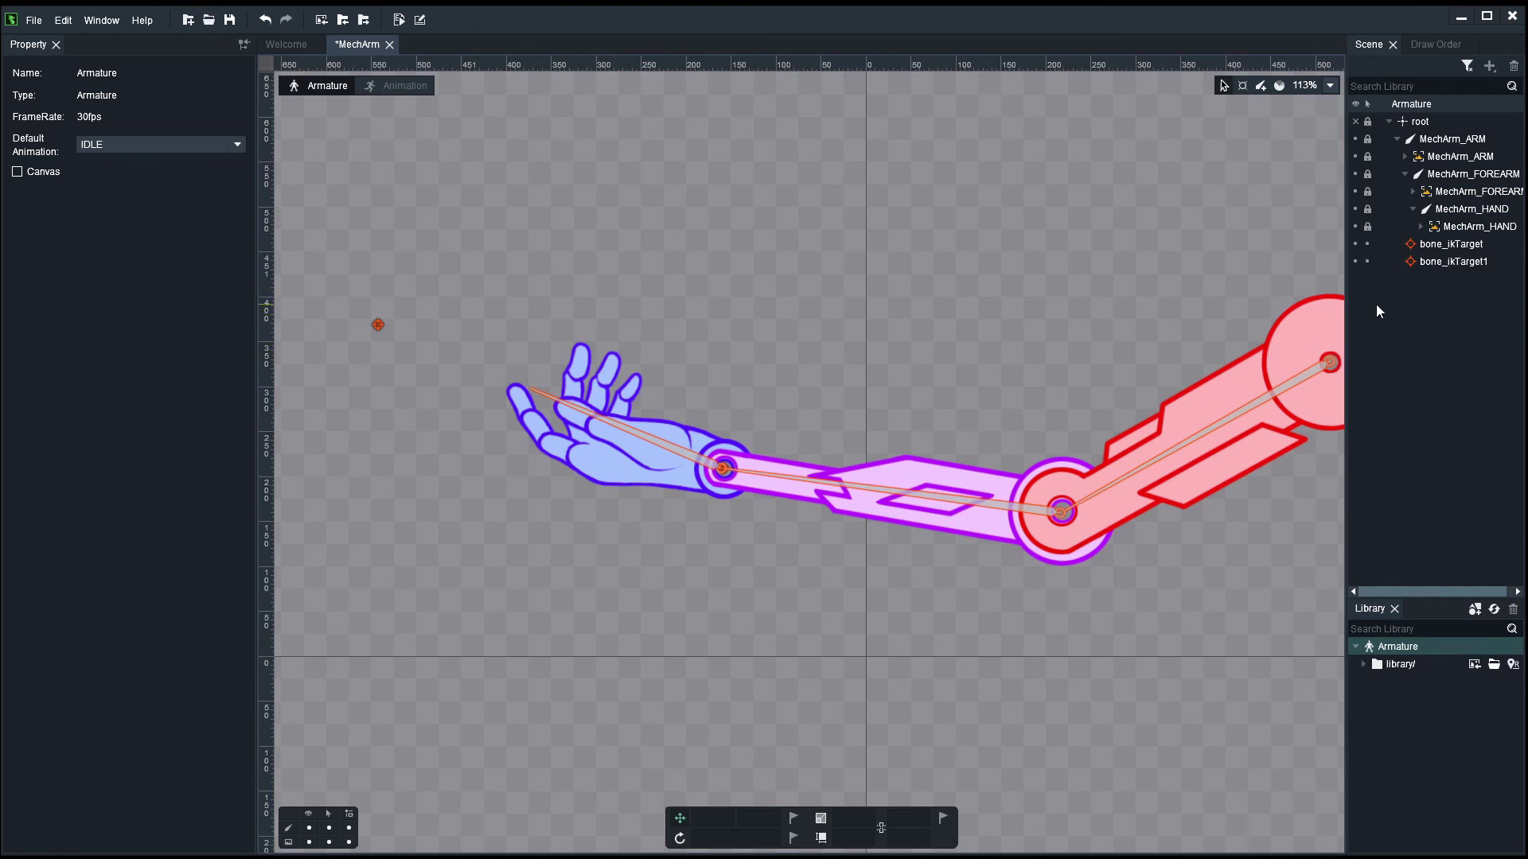
left_click(379, 322)
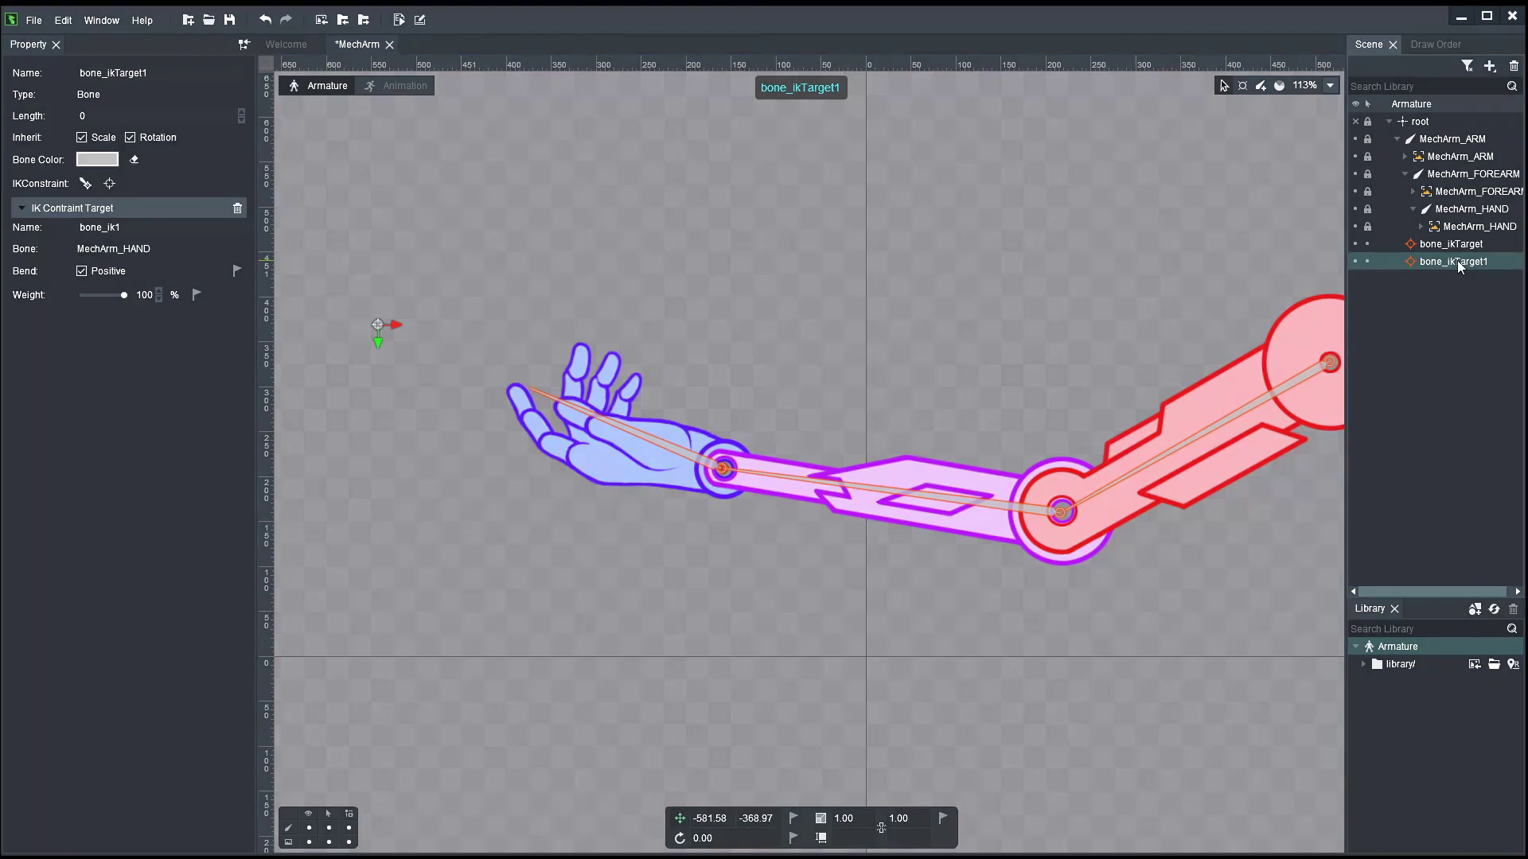
double_click(1456, 261)
type("IK_HAND")
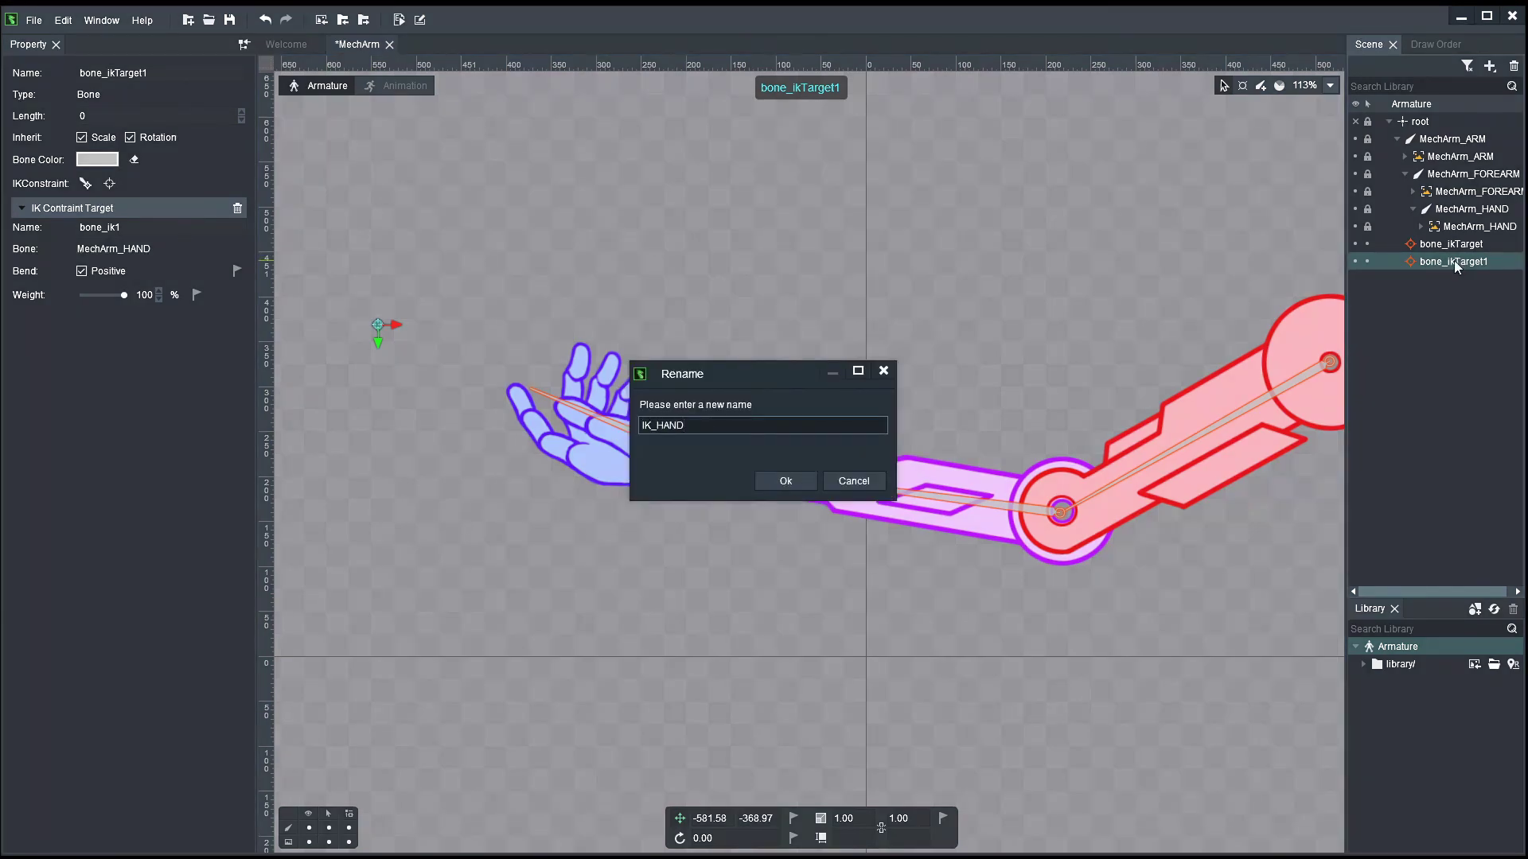
key("Return")
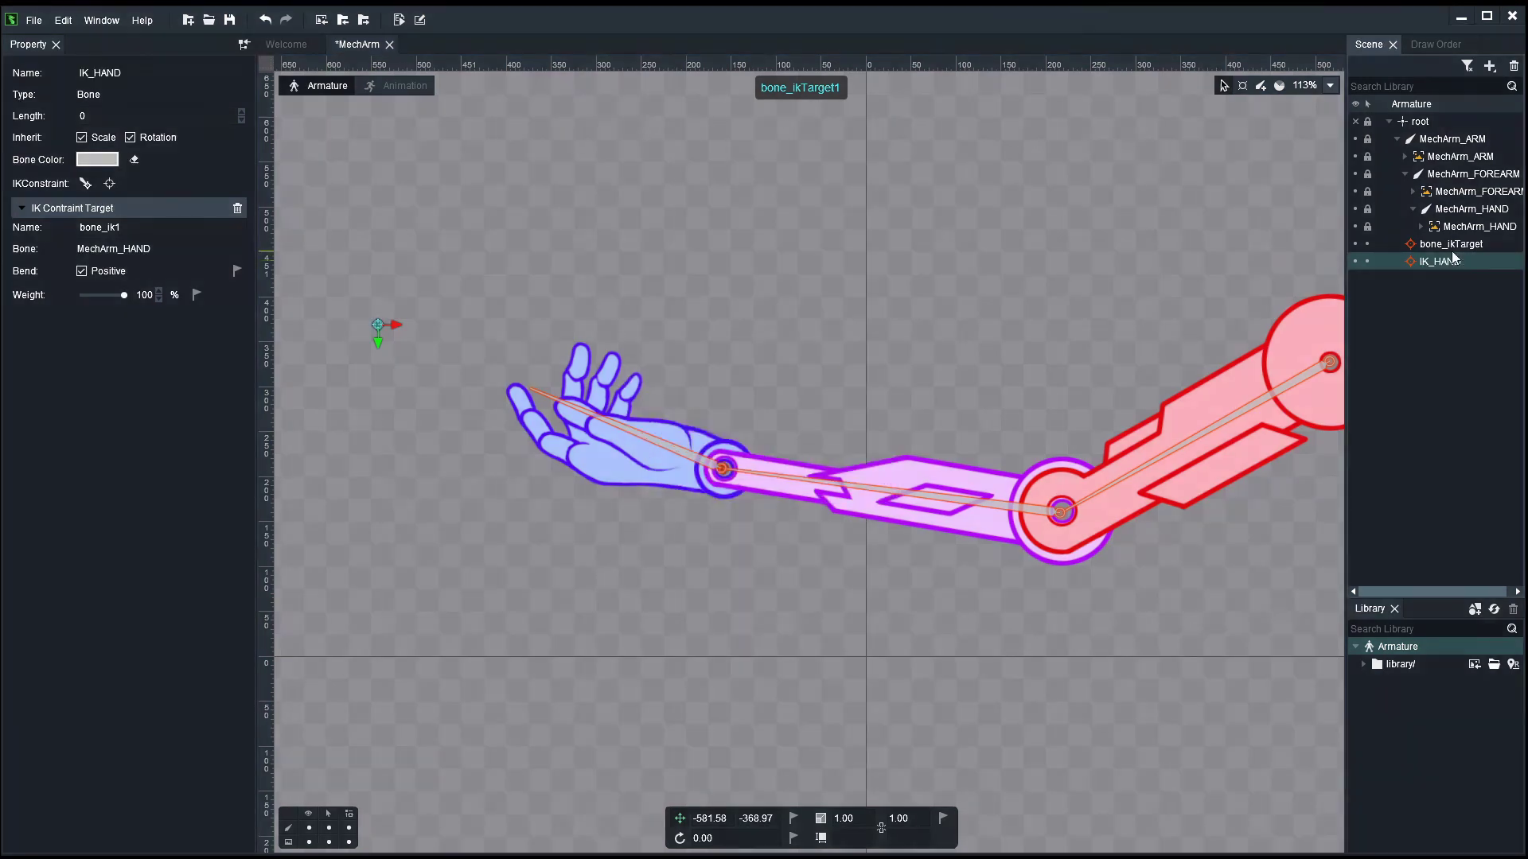
Step: Rename bone_ikTarget to IK_ARM, correcting the mistyped name
left_click(1453, 251)
double_click(1454, 250)
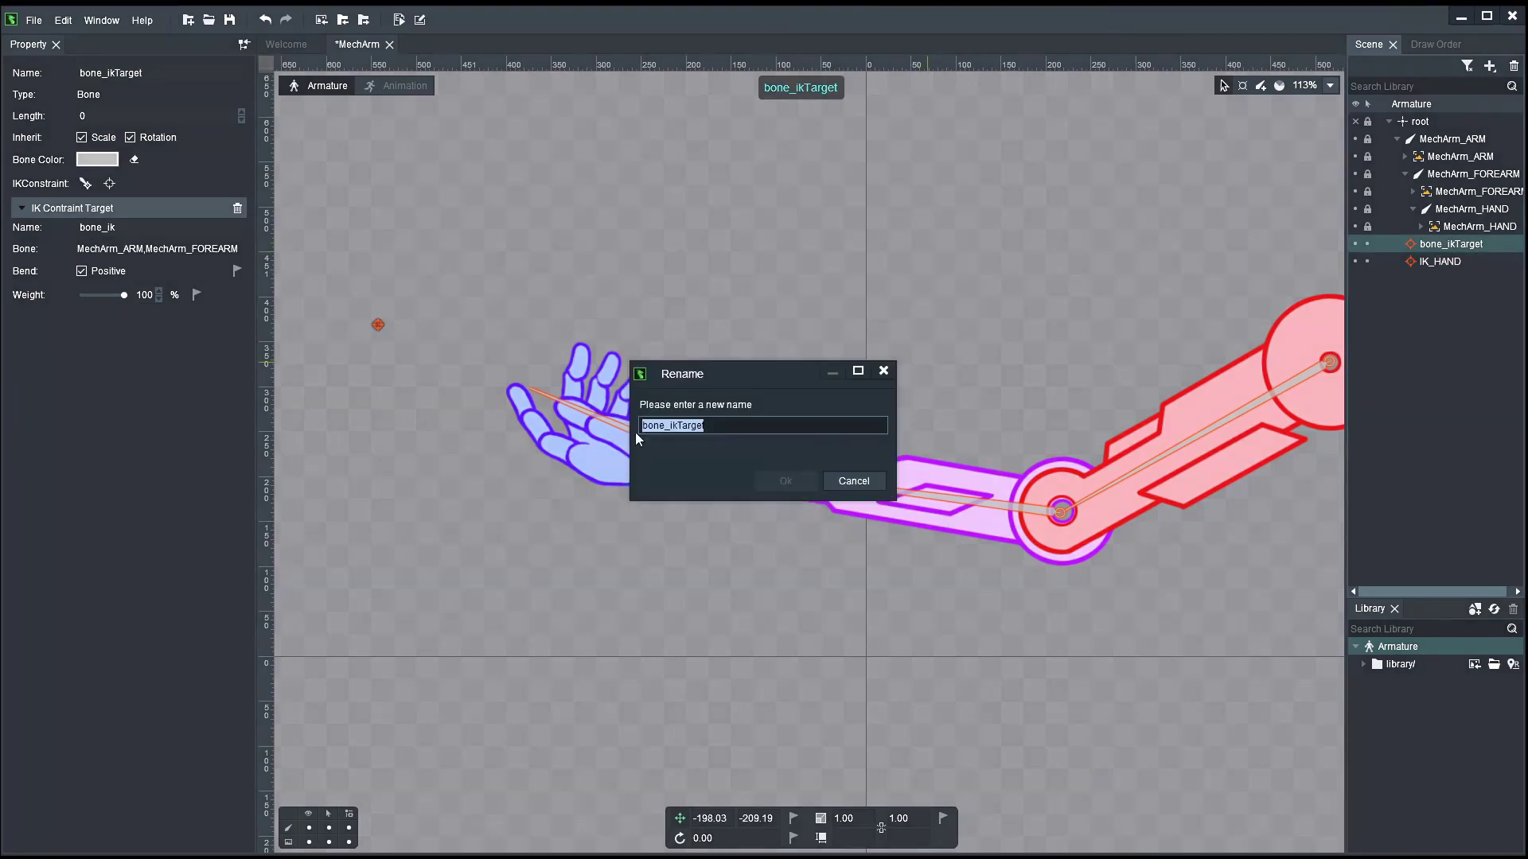
type("IK")
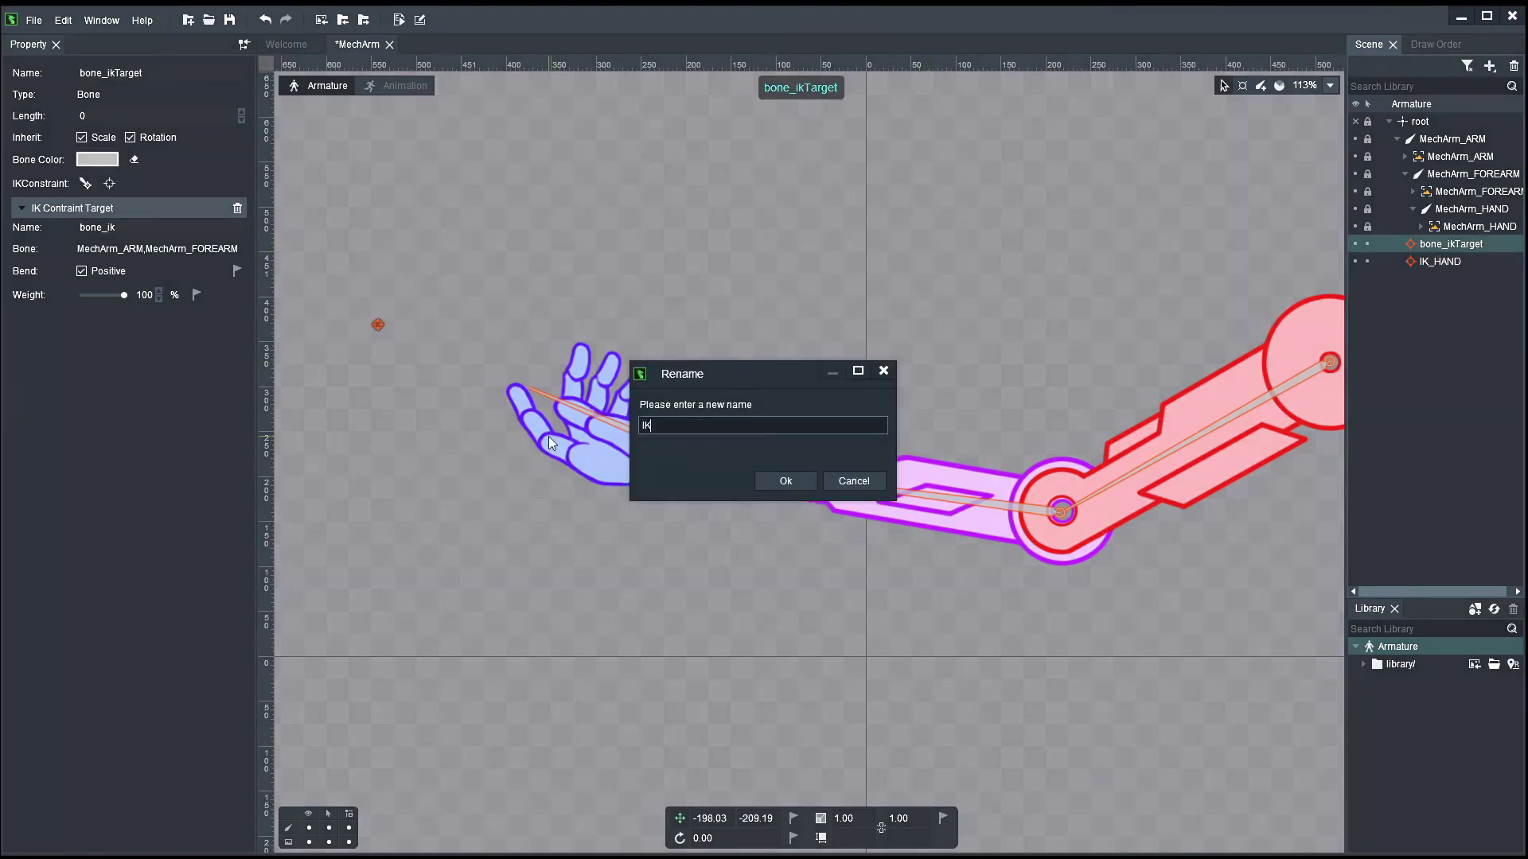
type("_aRM")
key("BackSpace")
key("BackSpace")
key("BackSpace")
key("BackSpace")
type("_ARM")
left_click(790, 484)
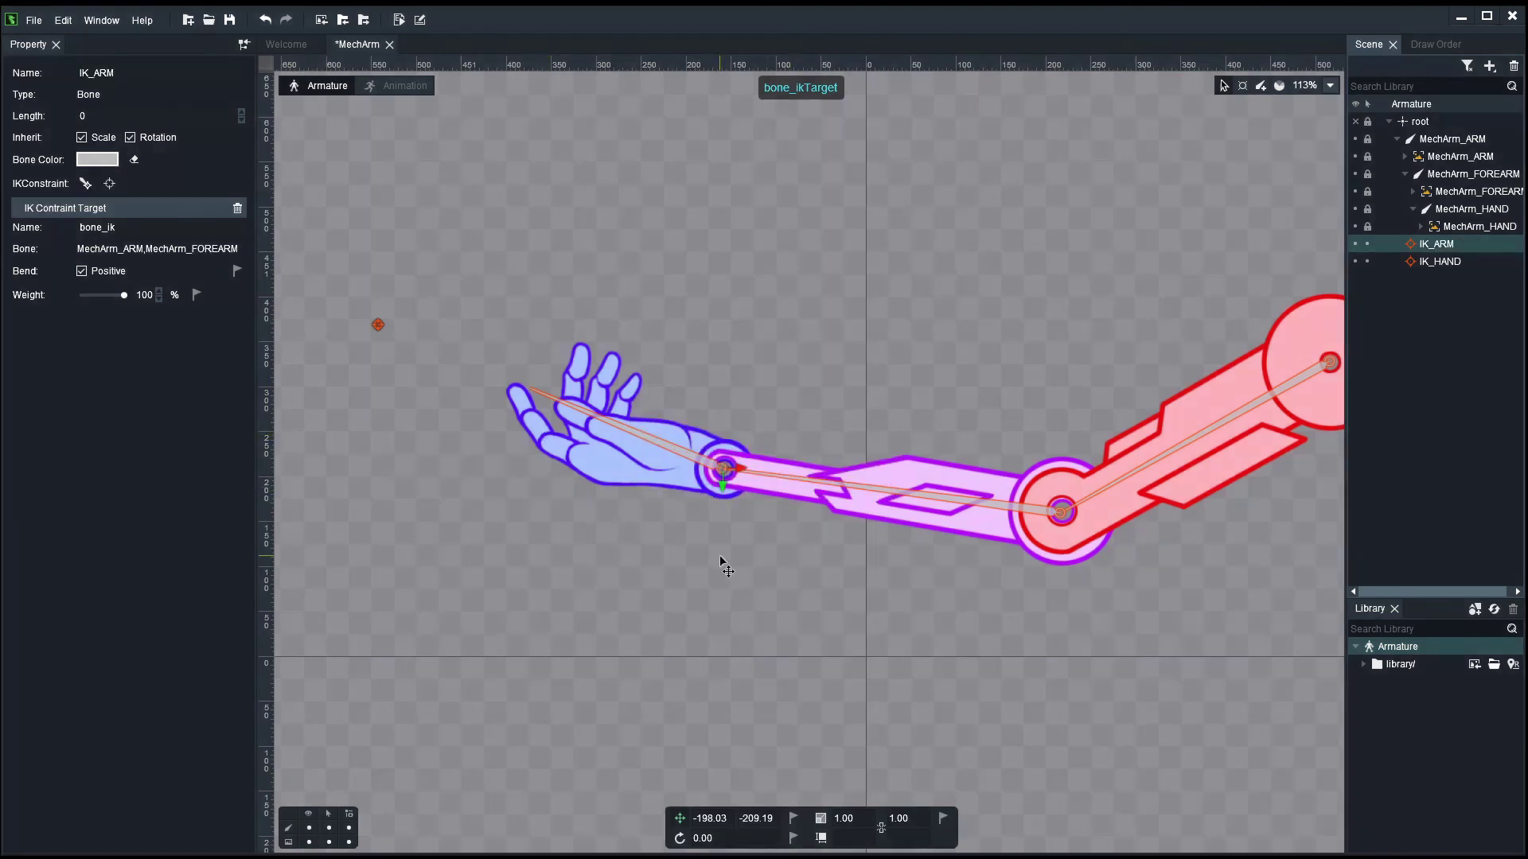
Step: Drag the IK_ARM and IK_HAND targets to bend the arm, then undo the last pose
left_click(731, 552)
left_click(724, 474)
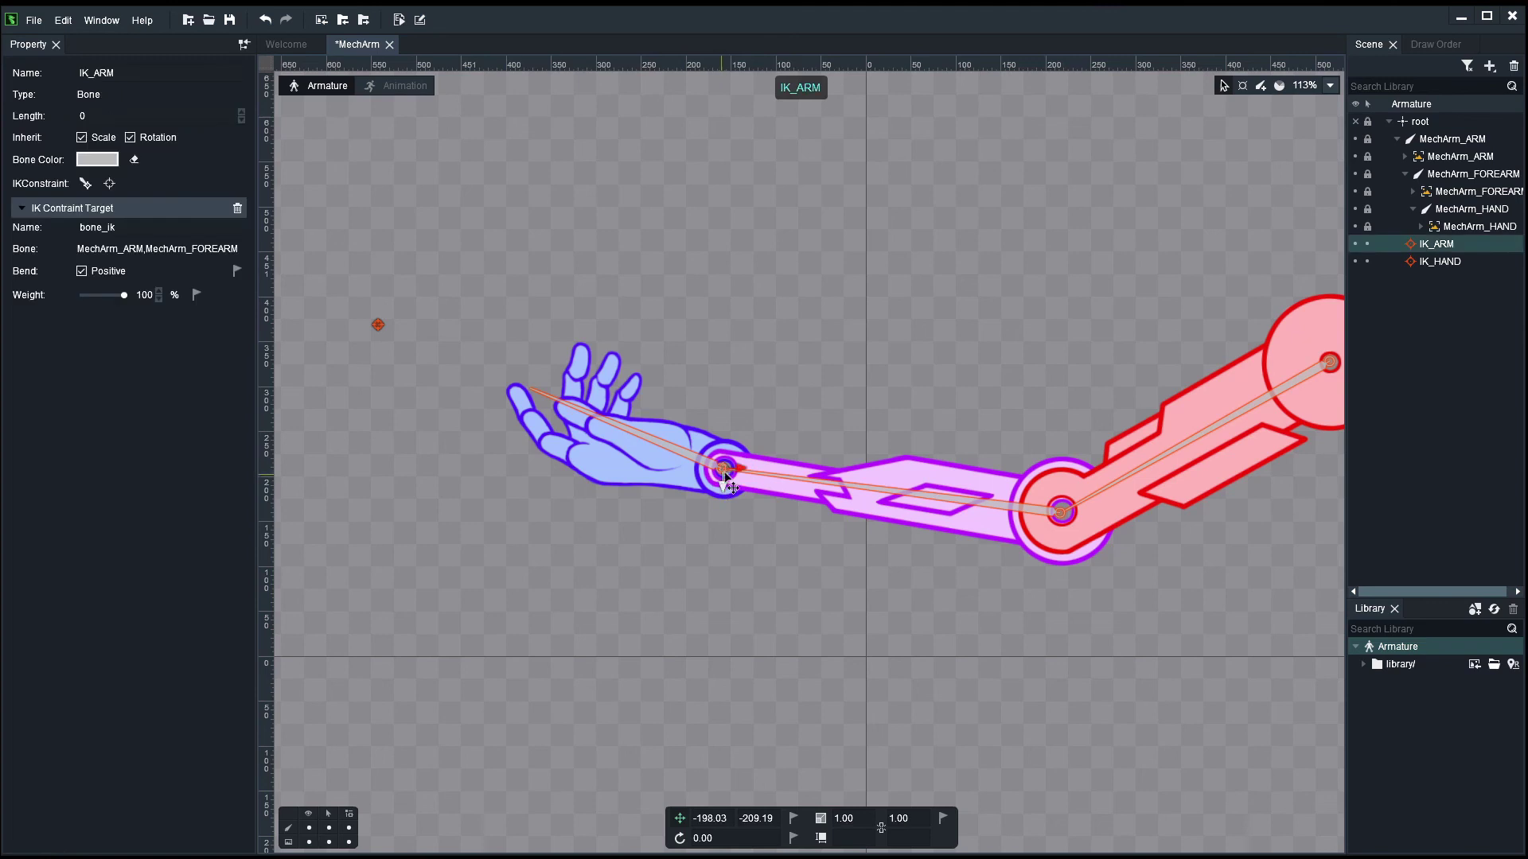
left_click_drag(724, 474, 973, 295)
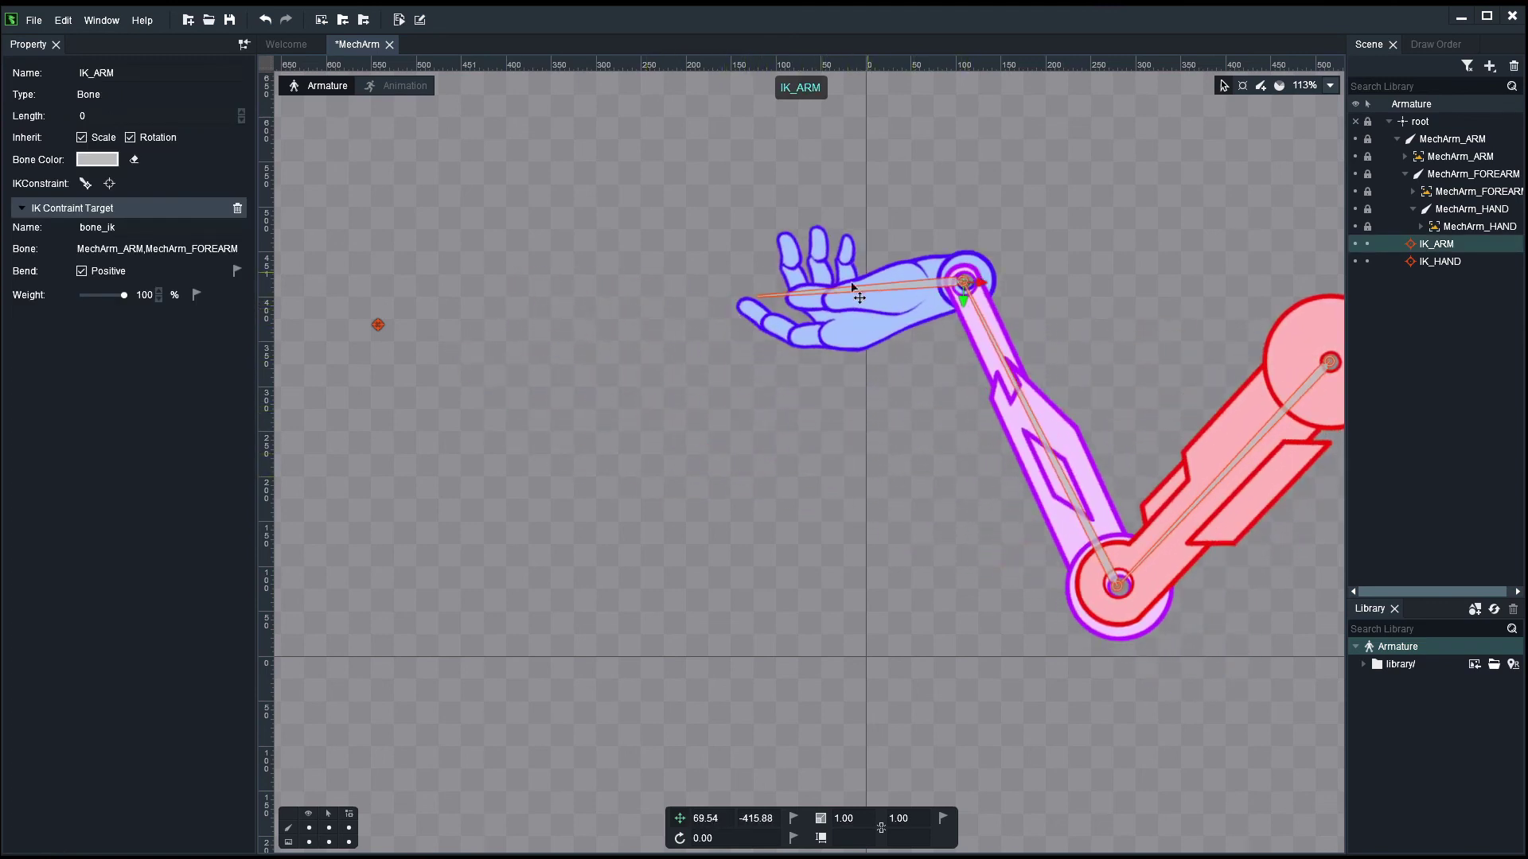
left_click_drag(964, 286, 519, 389)
left_click_drag(377, 326, 672, 192)
left_click_drag(718, 466, 837, 462)
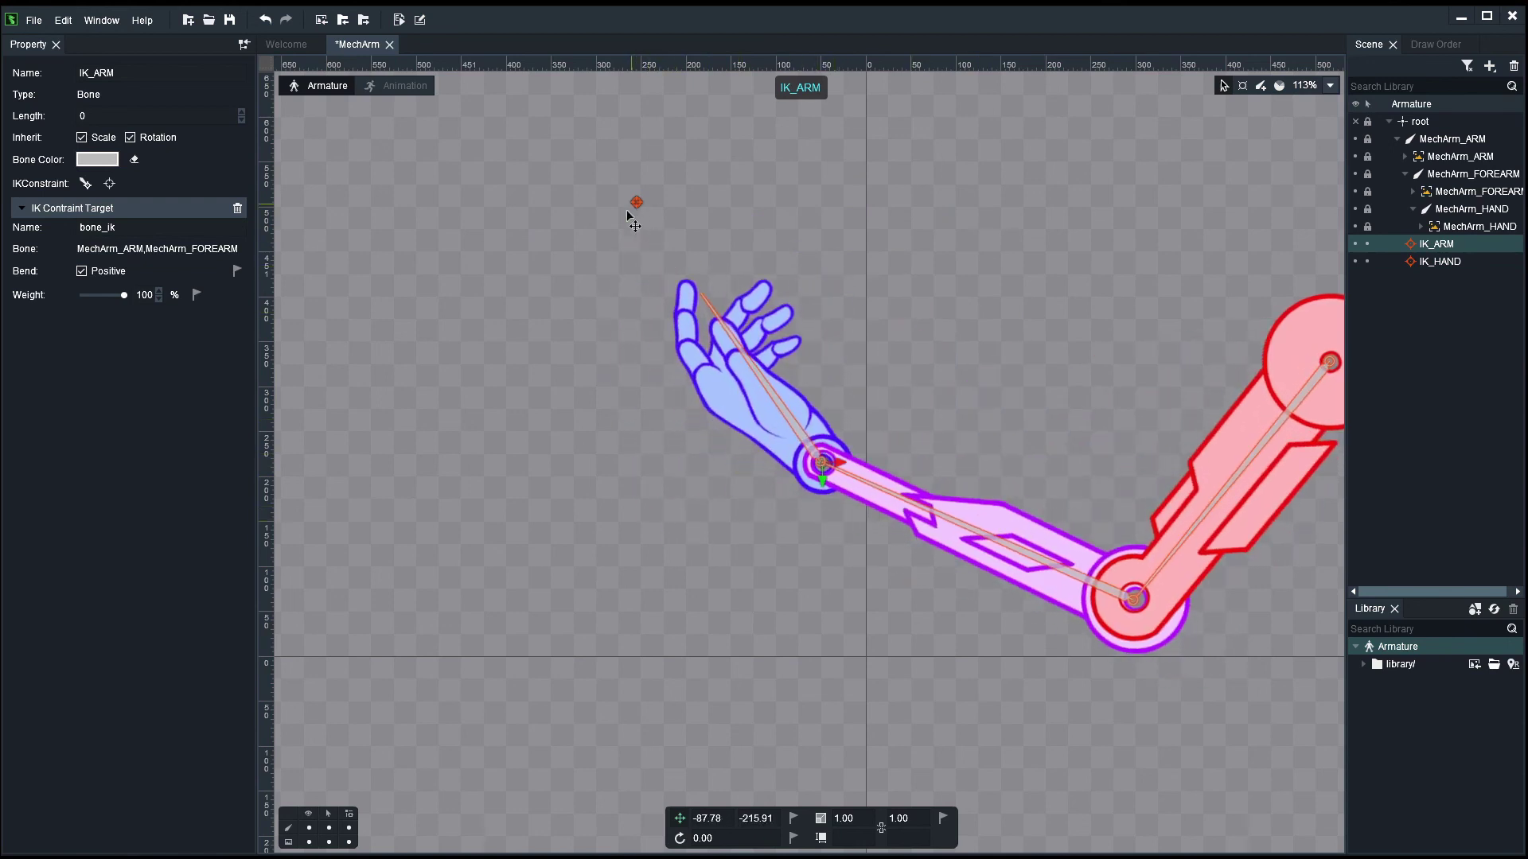
key("ctrl+z")
Step: Re-pose the arm, swinging the hand down-left and straightening it via IK_ARM
left_click_drag(636, 204, 379, 430)
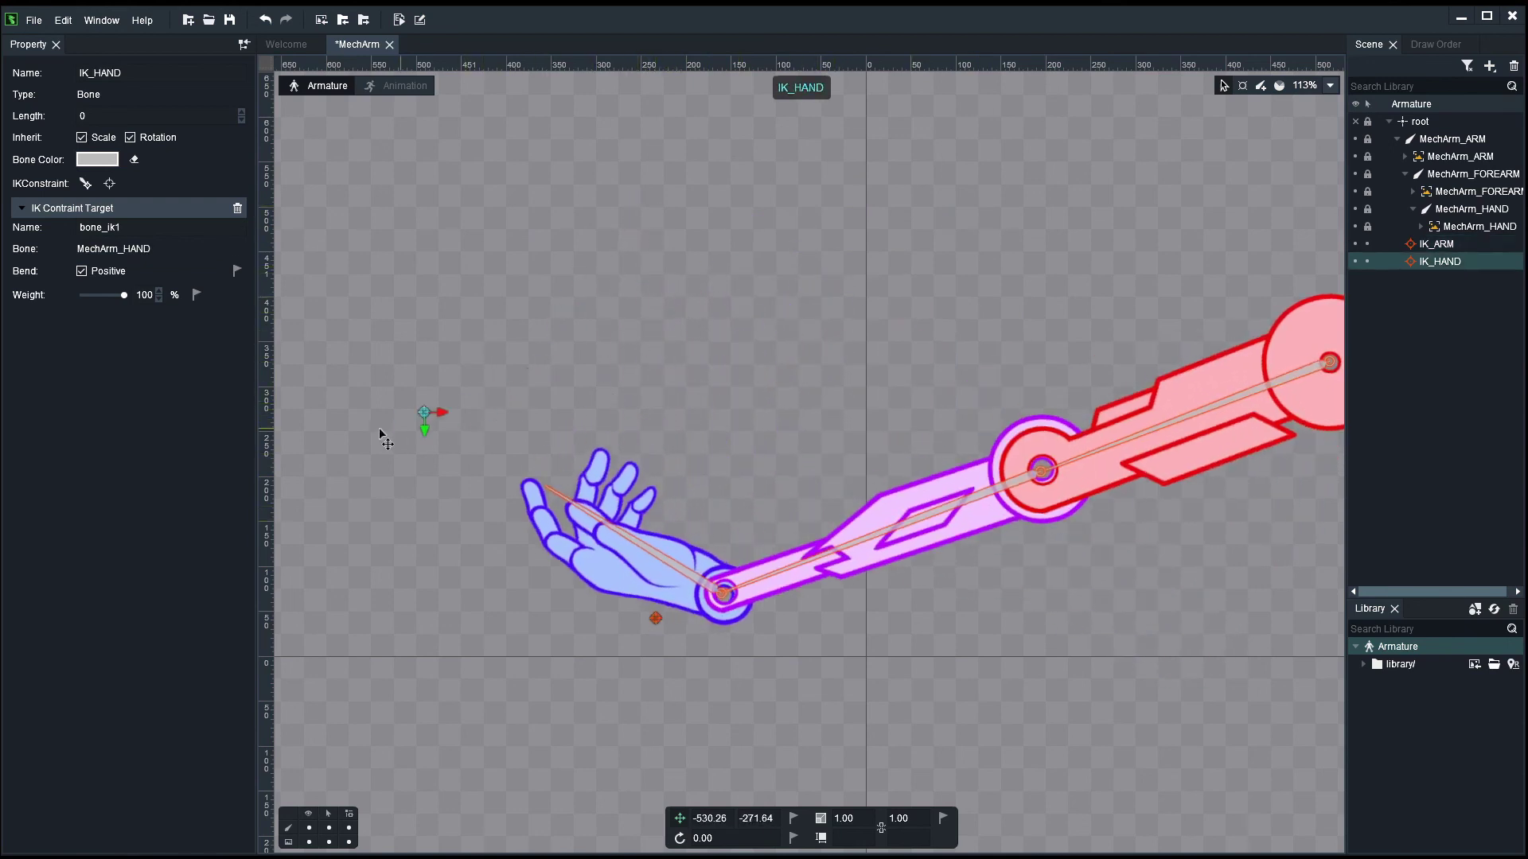
left_click_drag(655, 618, 832, 454)
left_click_drag(811, 535, 746, 519)
scroll(746, 519, "down", 4)
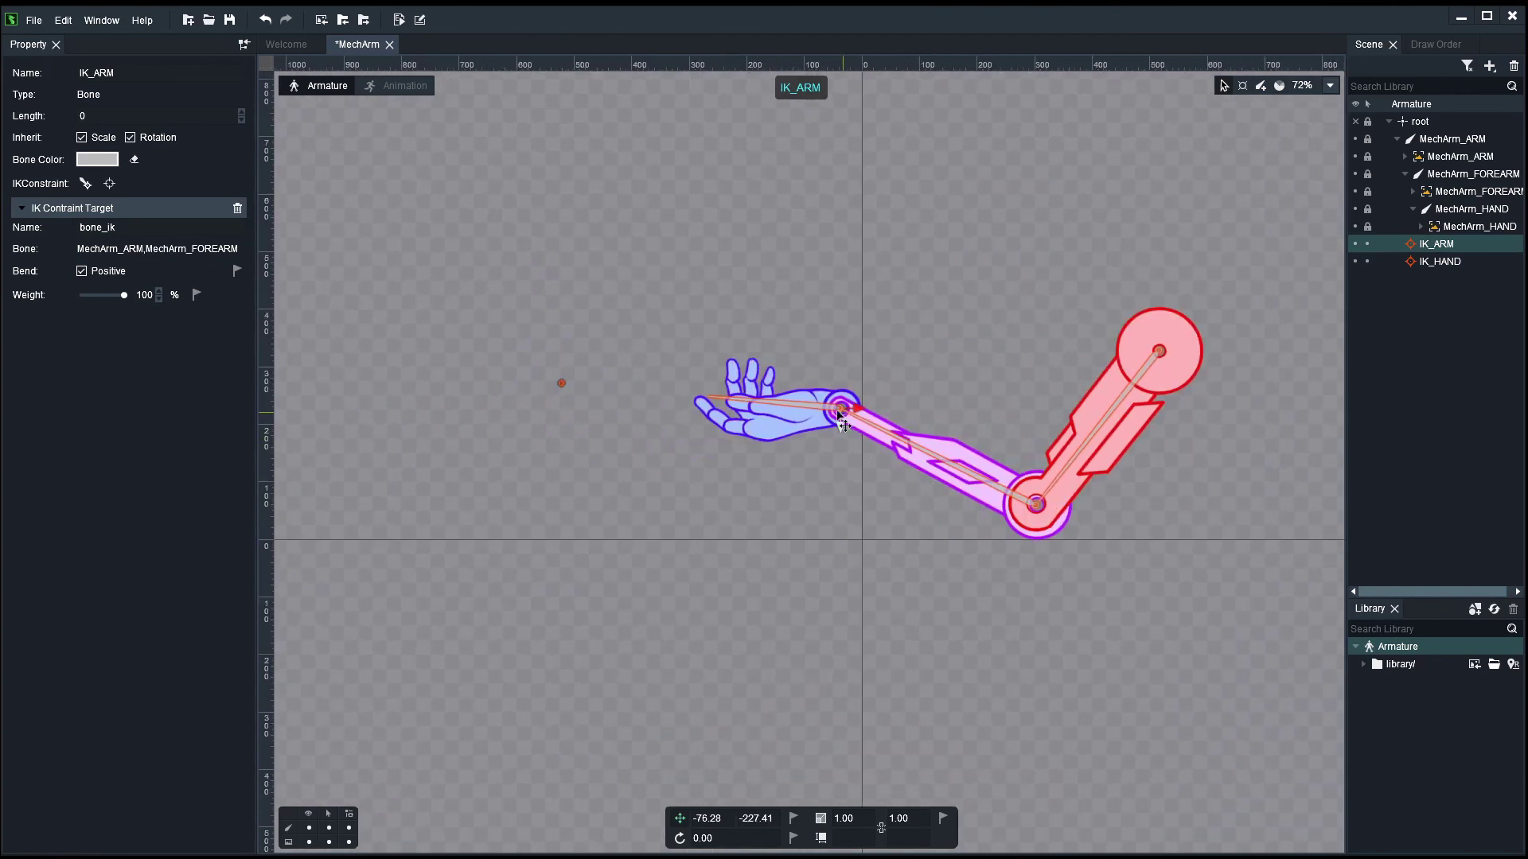
left_click_drag(839, 412, 804, 472)
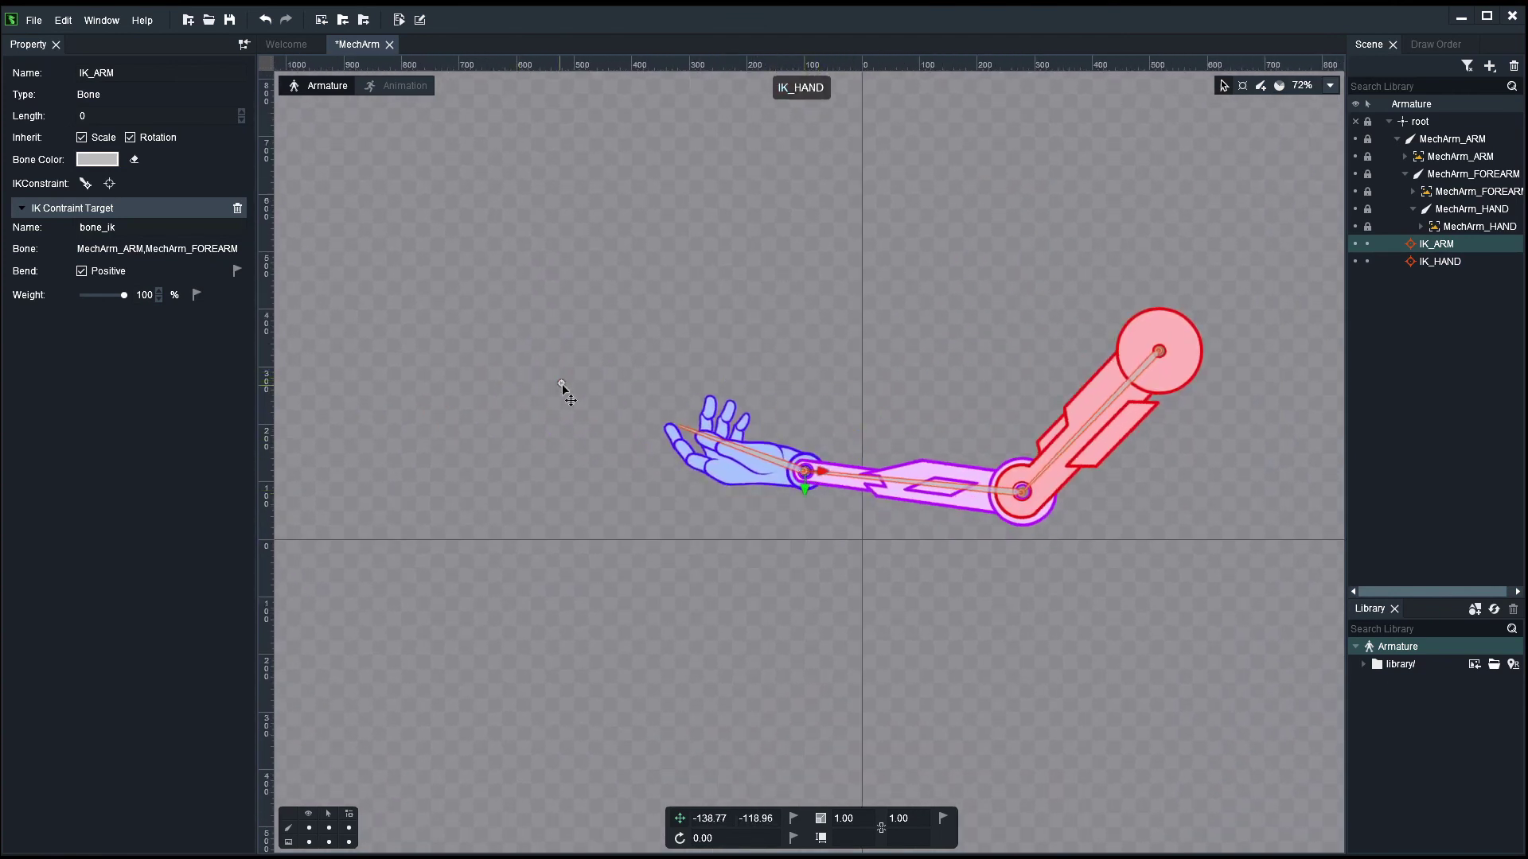
left_click_drag(562, 383, 532, 434)
left_click(680, 540)
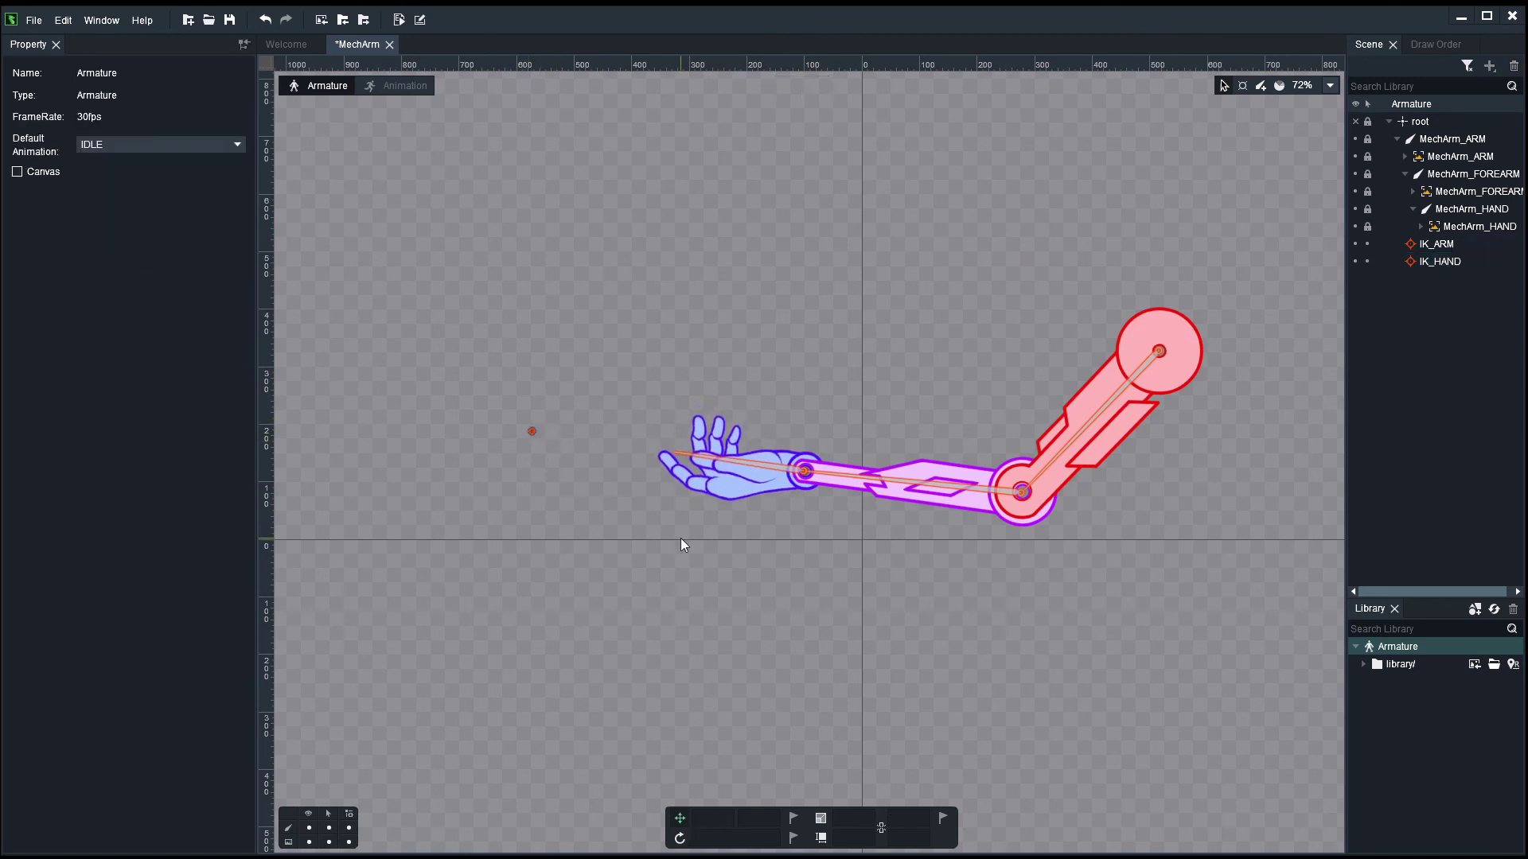
Step: Scale the IK_ARM target to 5 on both X and Y
left_click(806, 471)
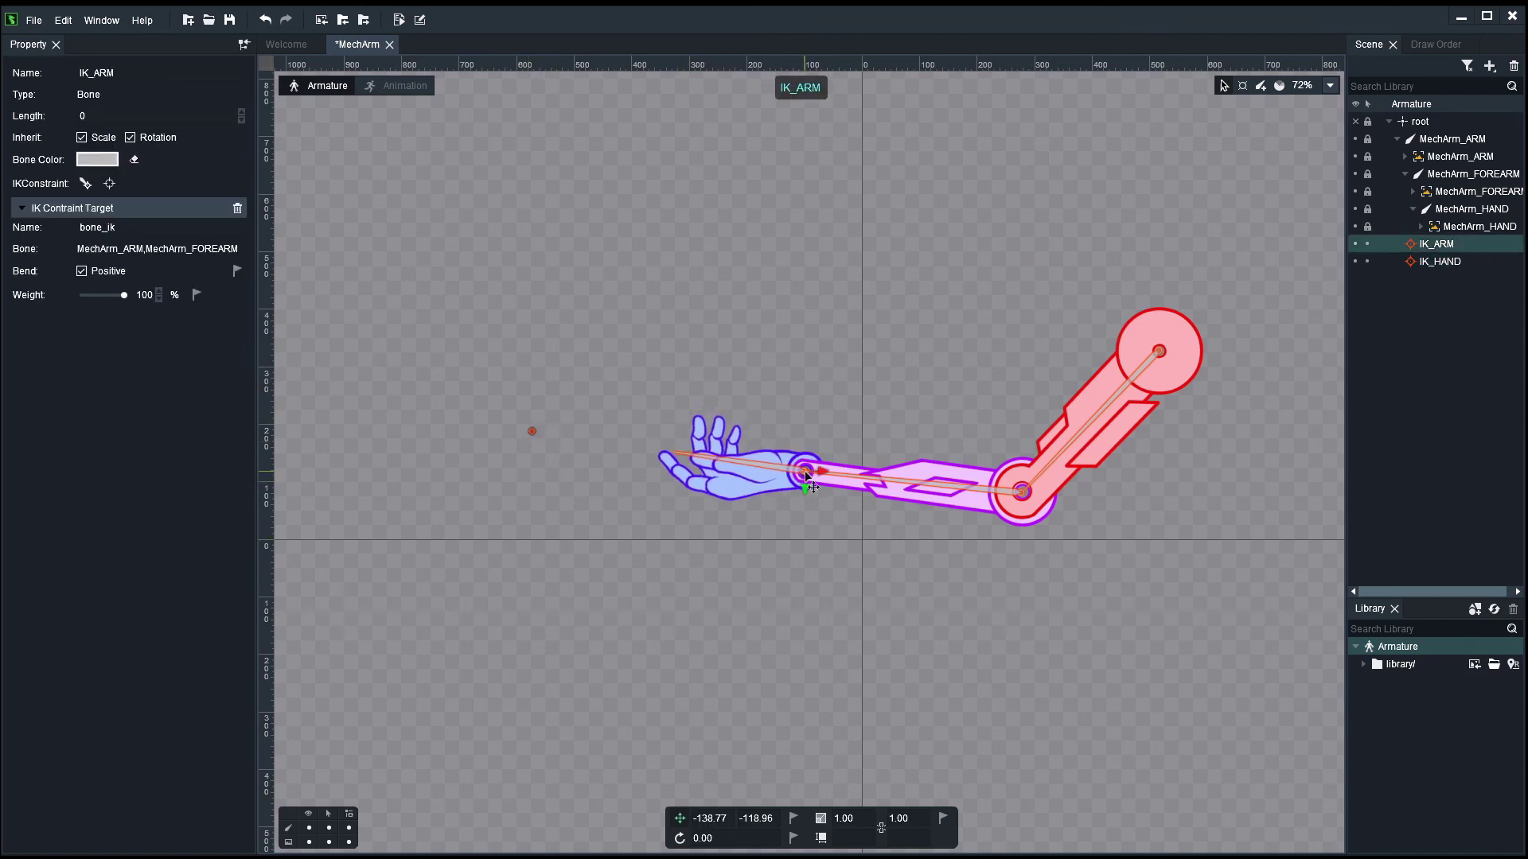
left_click(853, 819)
type("1")
key("BackSpace")
type("5")
key("Tab")
type("5")
key("Return")
left_click(598, 489)
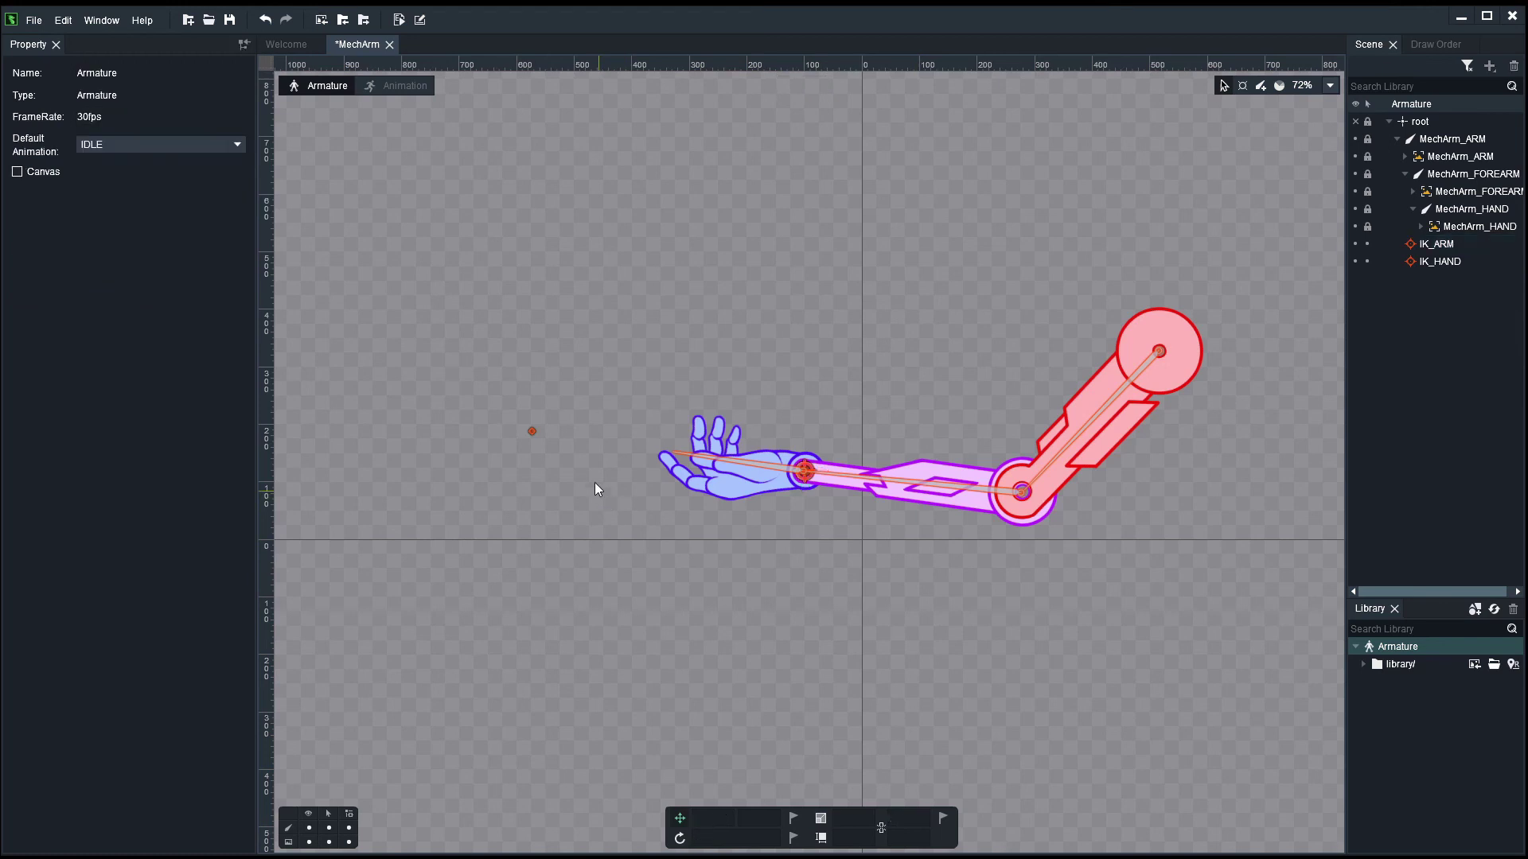
Step: Scale the IK_HAND target to 5 on both X and Y
left_click(533, 432)
left_click(846, 818)
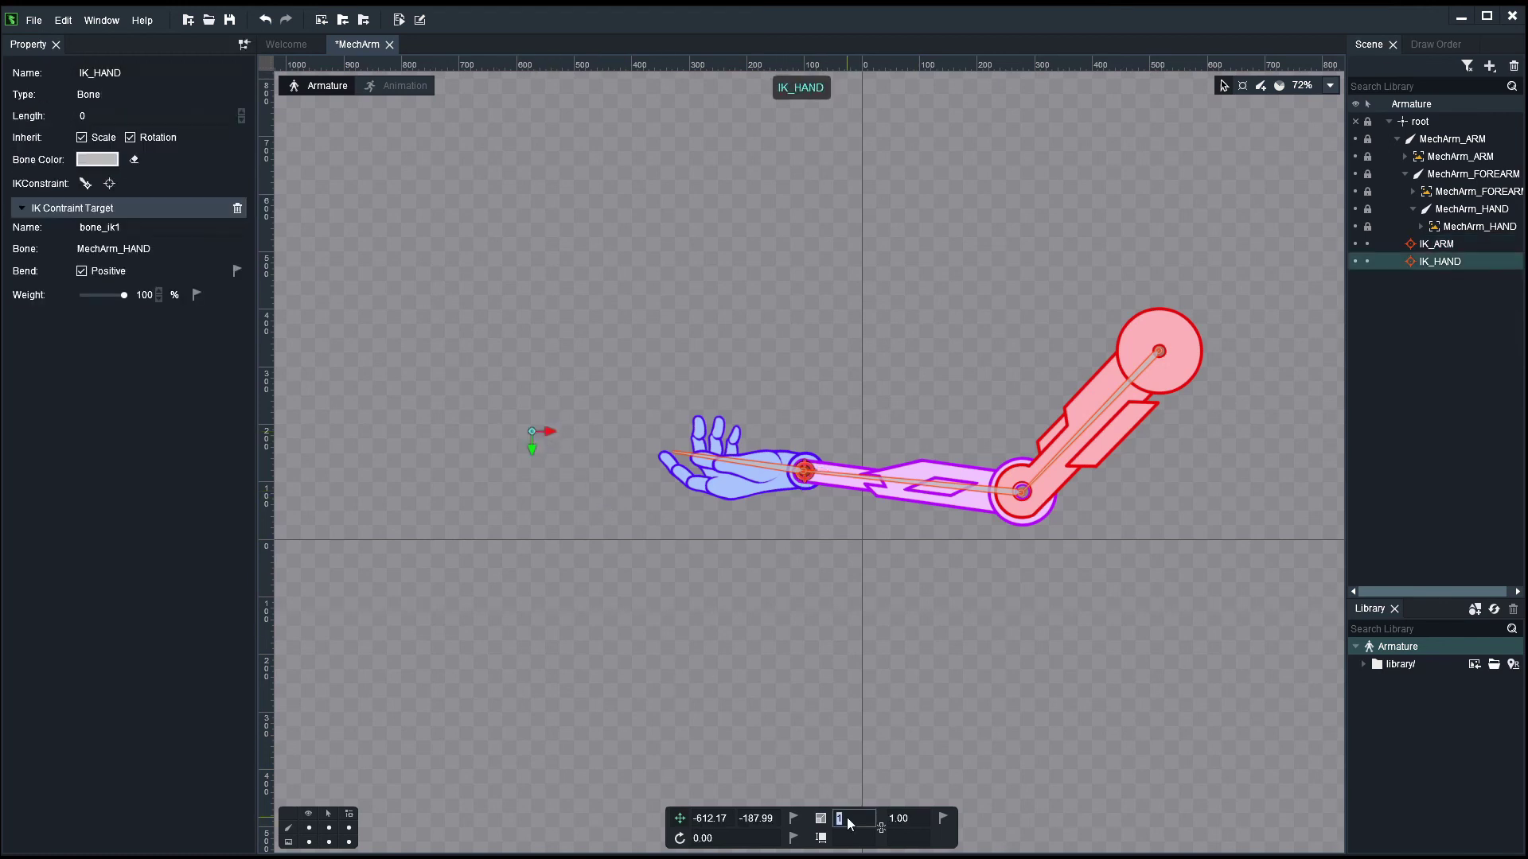
key("BackSpace")
type("5")
key("Tab")
key("BackSpace")
type("5")
key("Return")
left_click(634, 641)
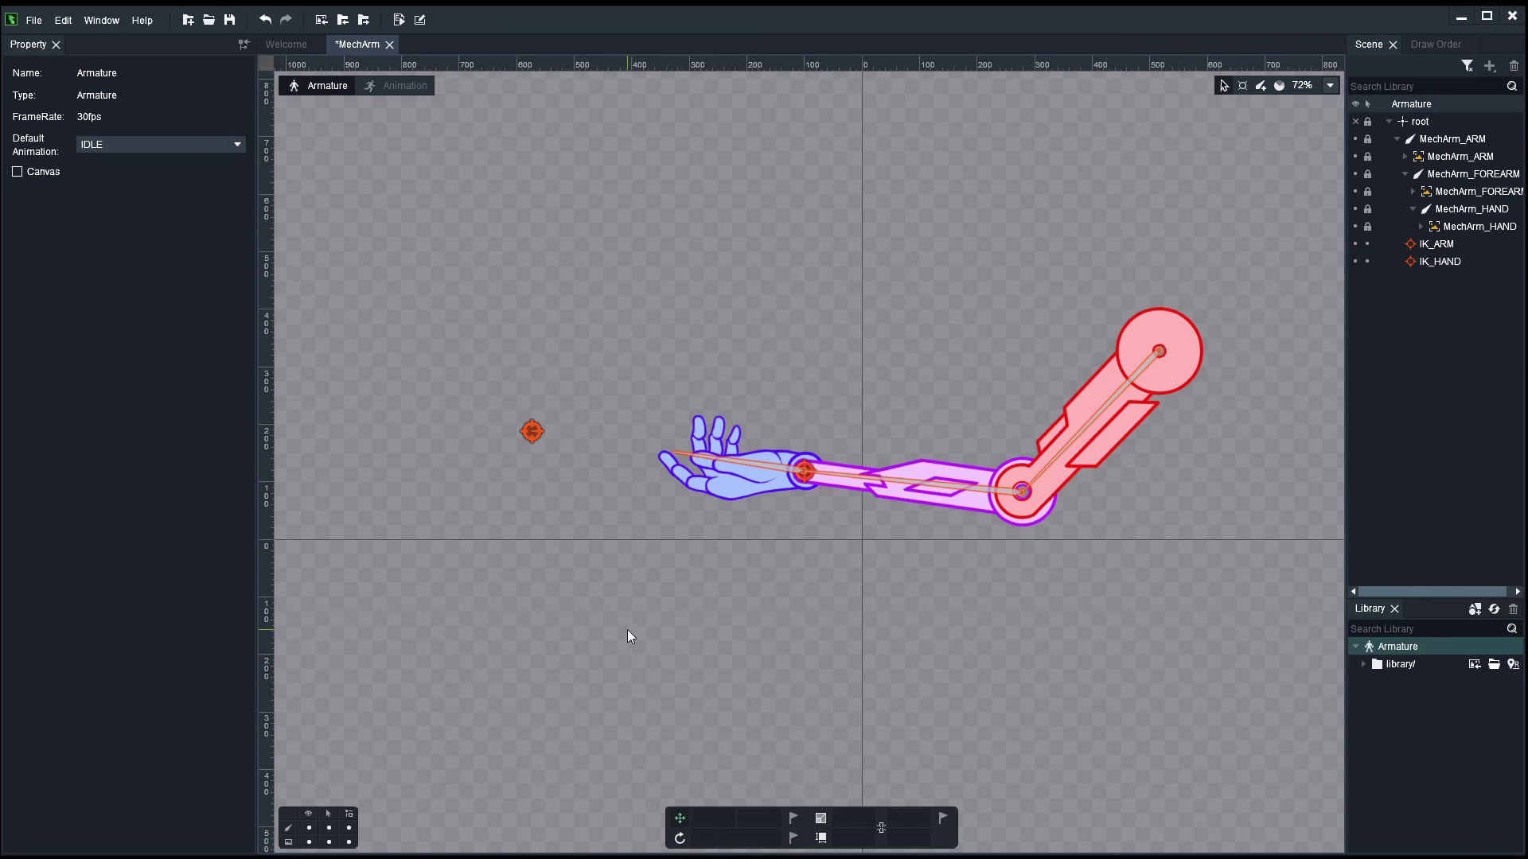
Step: Save the MechArm project and switch to Animation mode
key("ctrl+s")
scroll(681, 615, "up", 4)
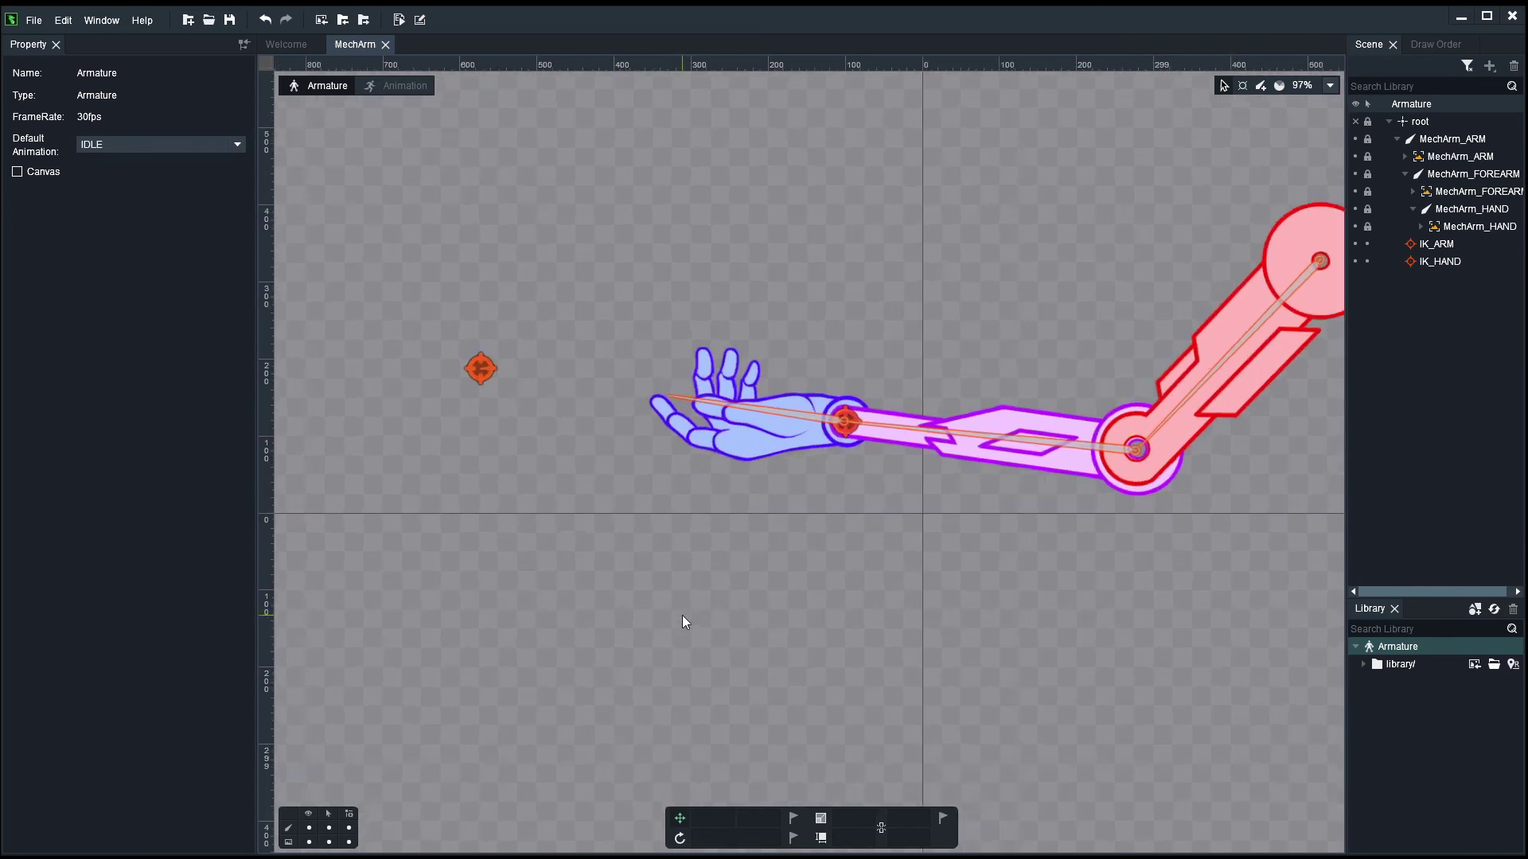
scroll(690, 501, "down", 3)
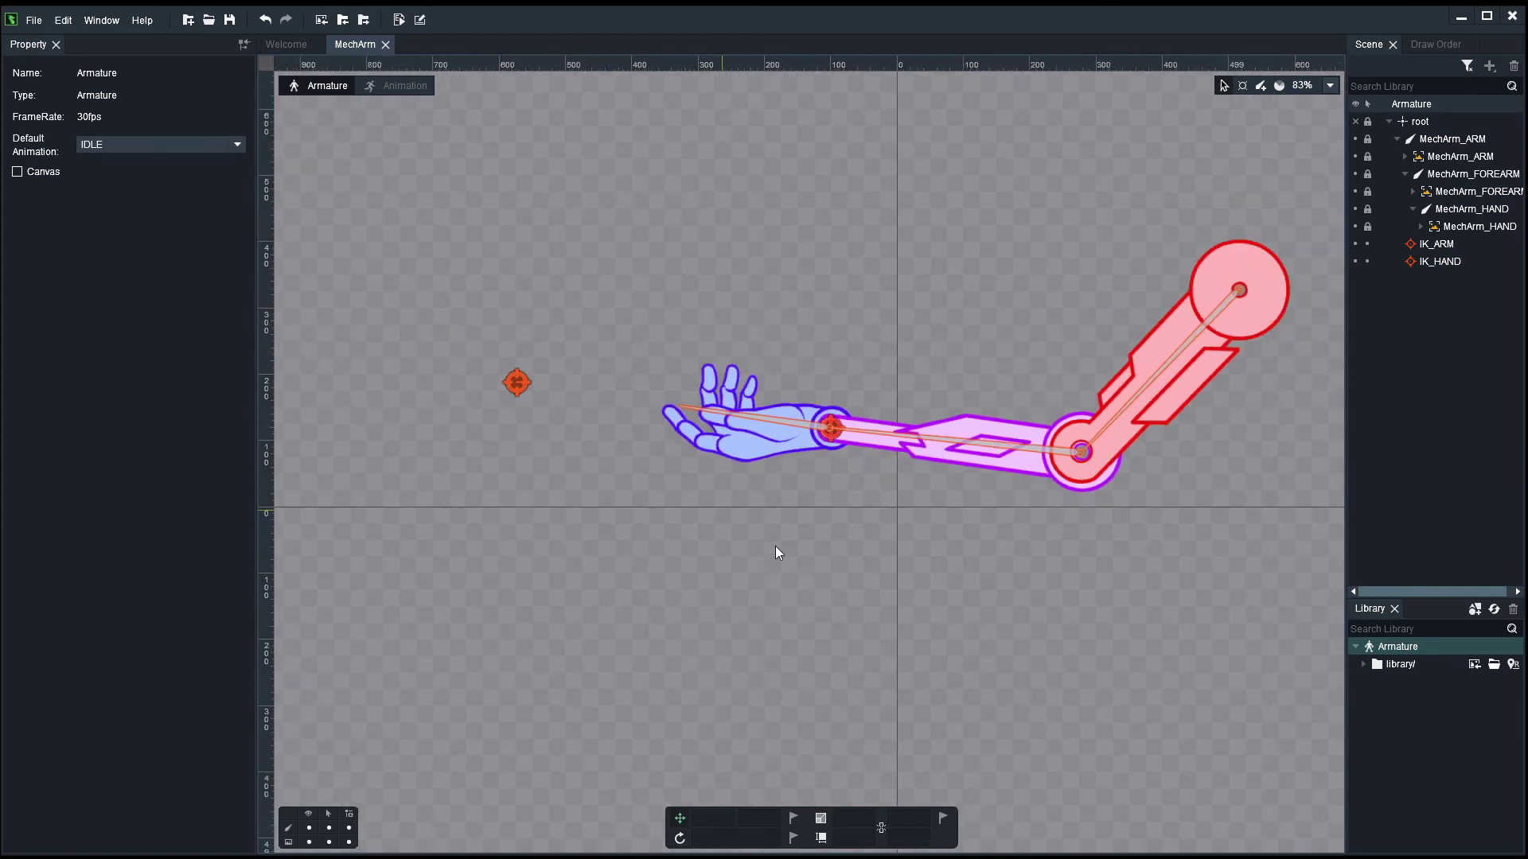
left_click(399, 85)
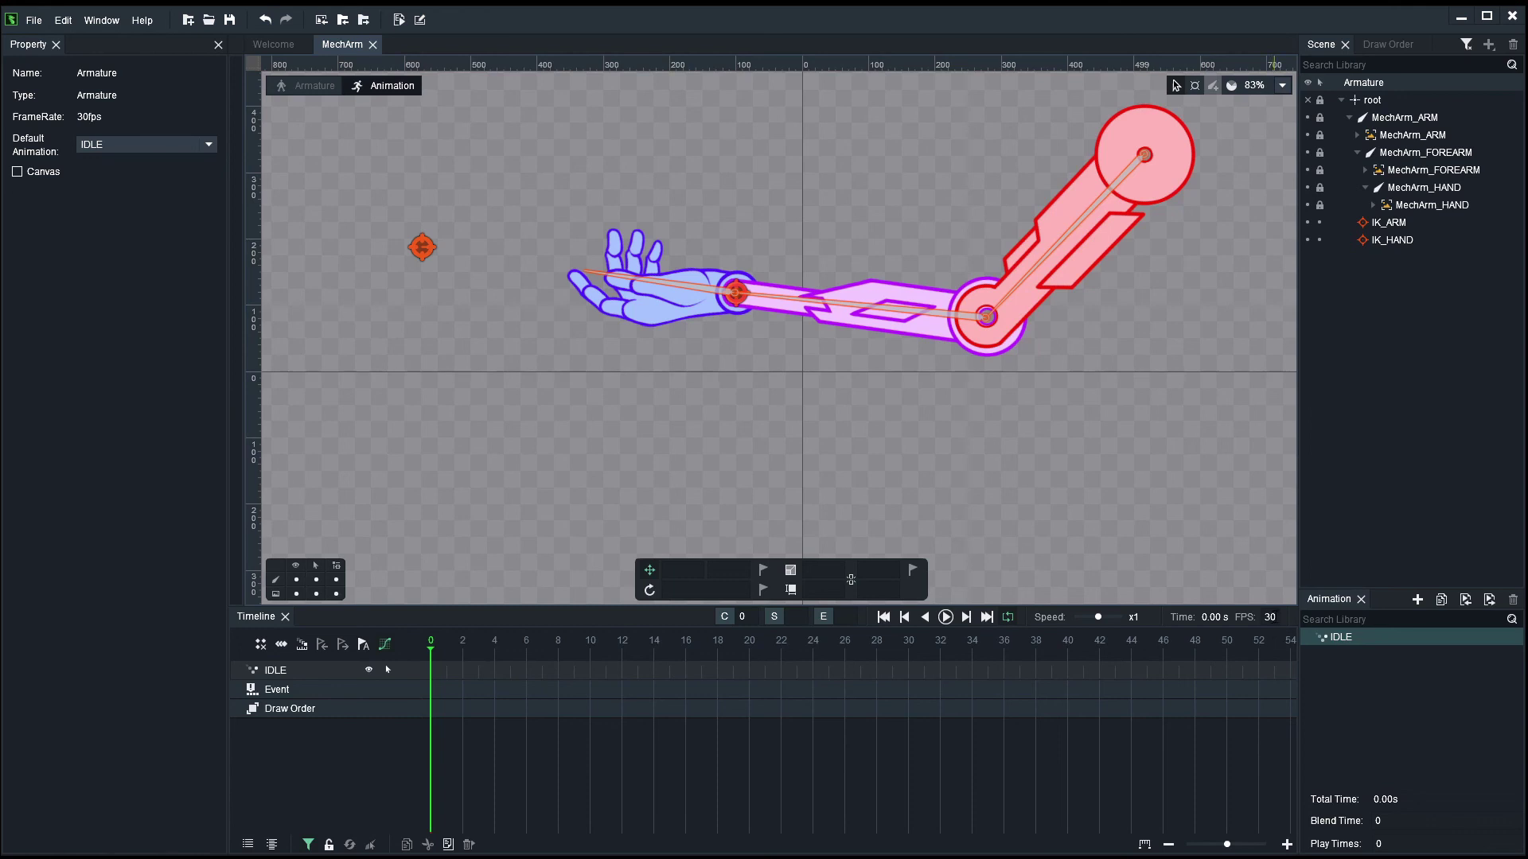
Step: Set the timeline frame rate to 24 fps, then restore it to 30 fps
left_click(1270, 618)
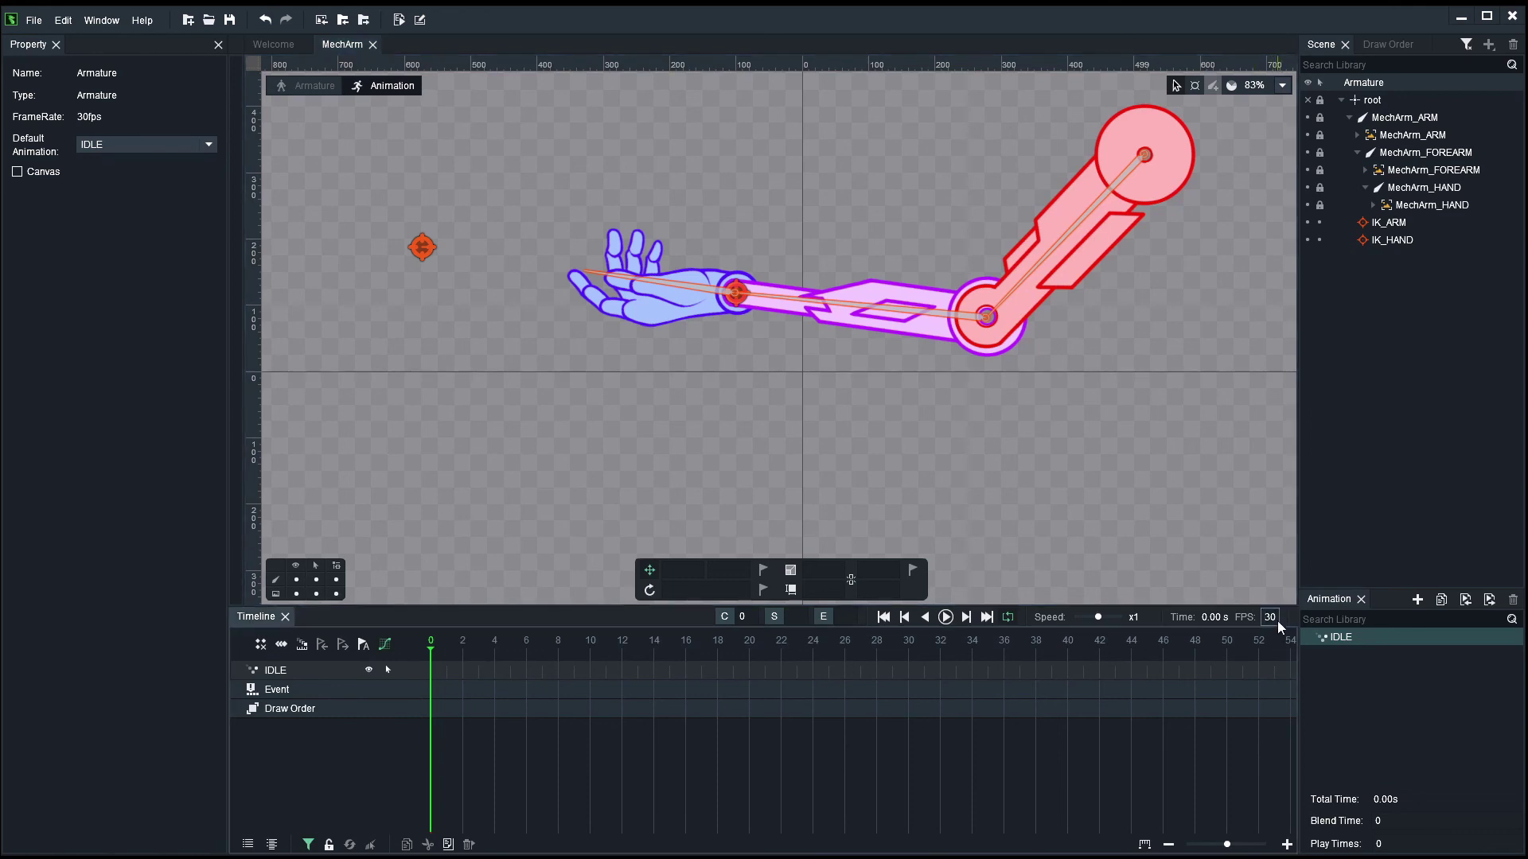
key("BackSpace")
key("BackSpace")
type("24")
key("Return")
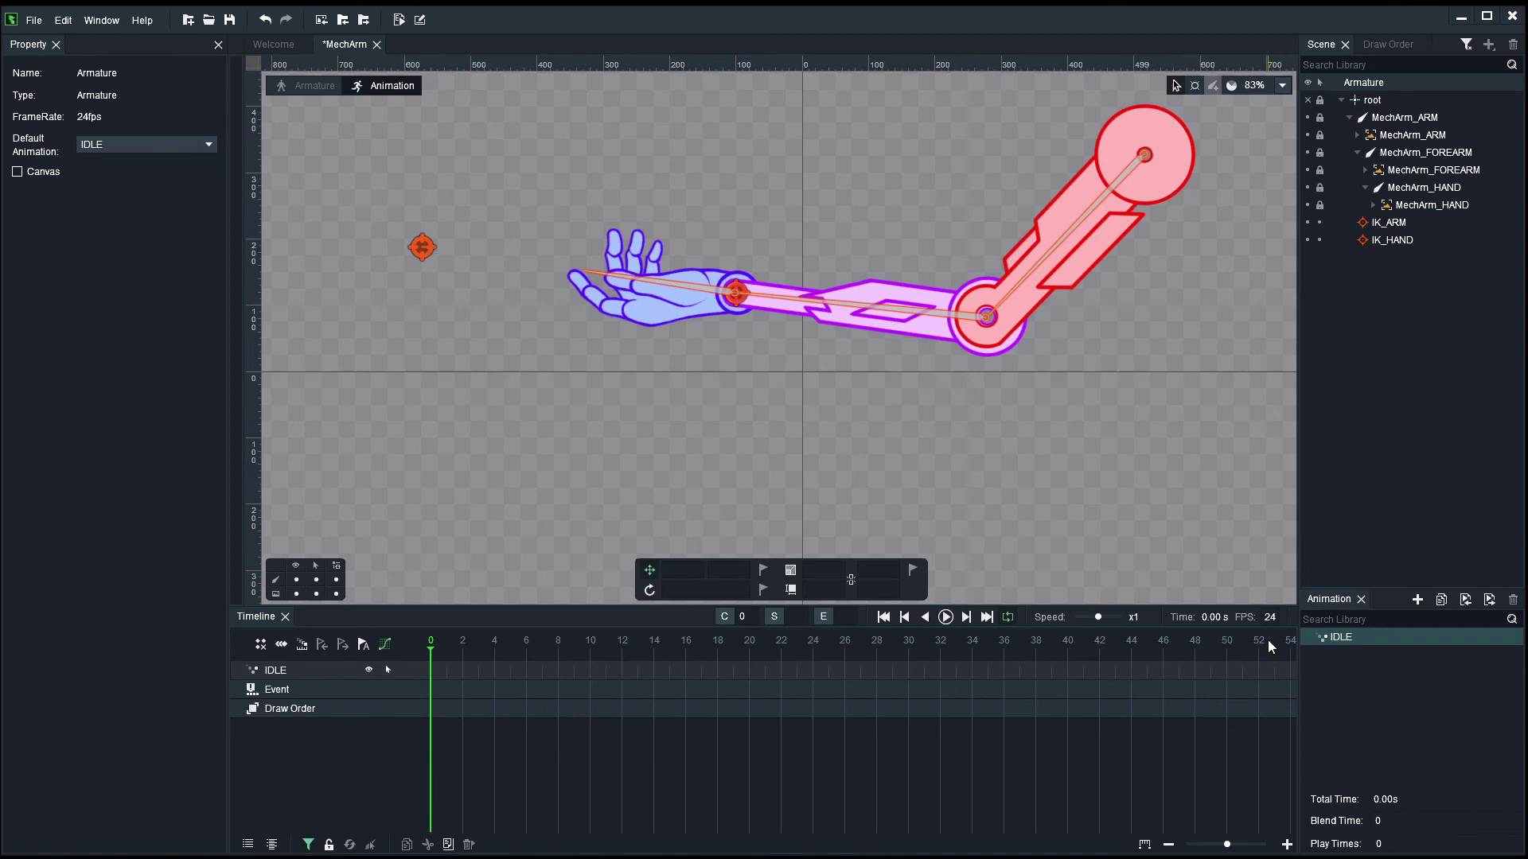
double_click(1275, 619)
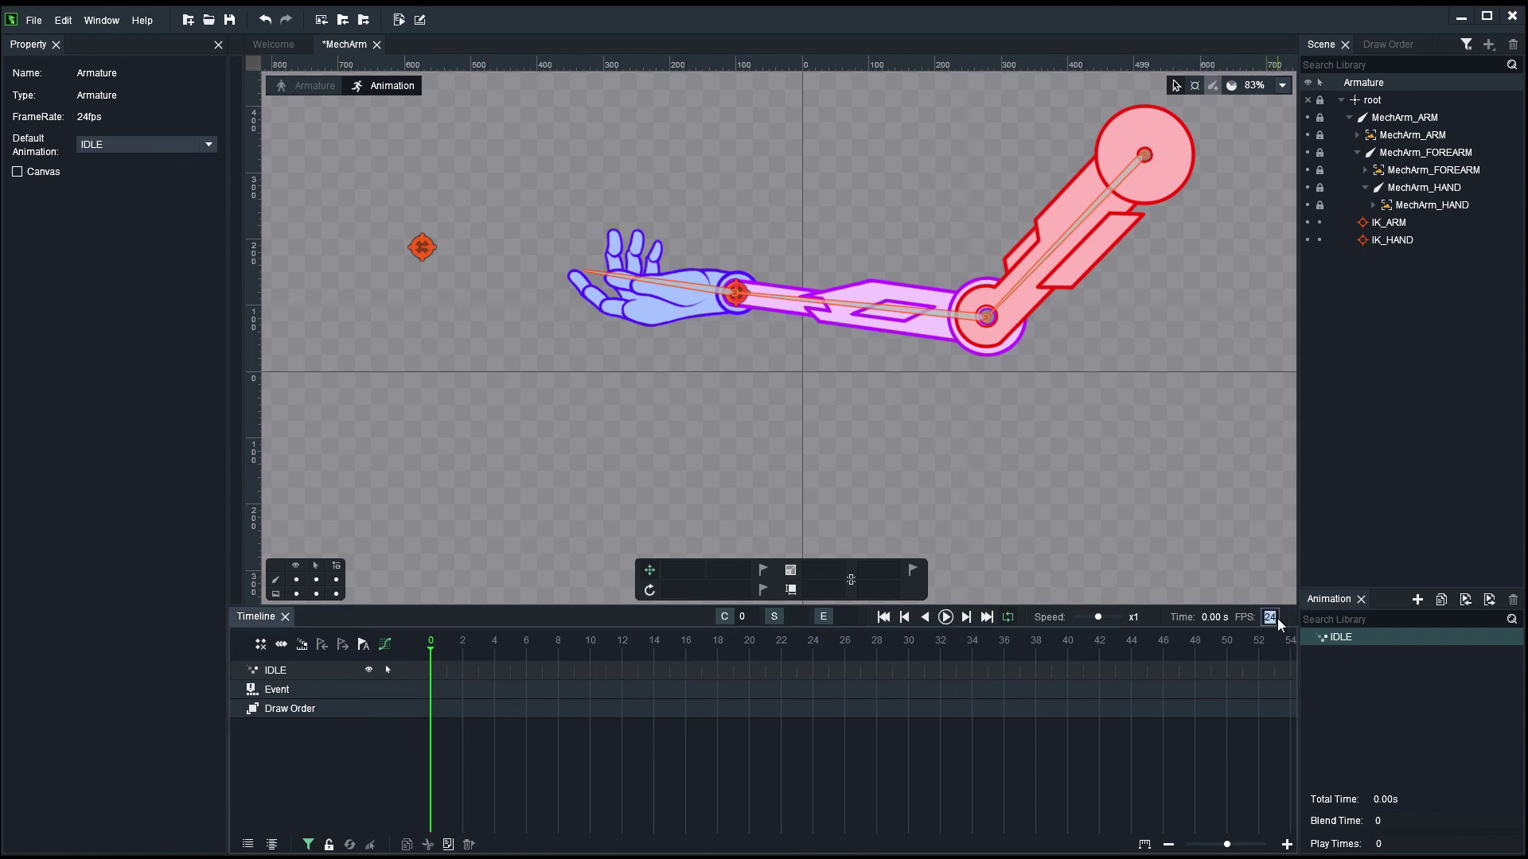
type("30")
key("Return")
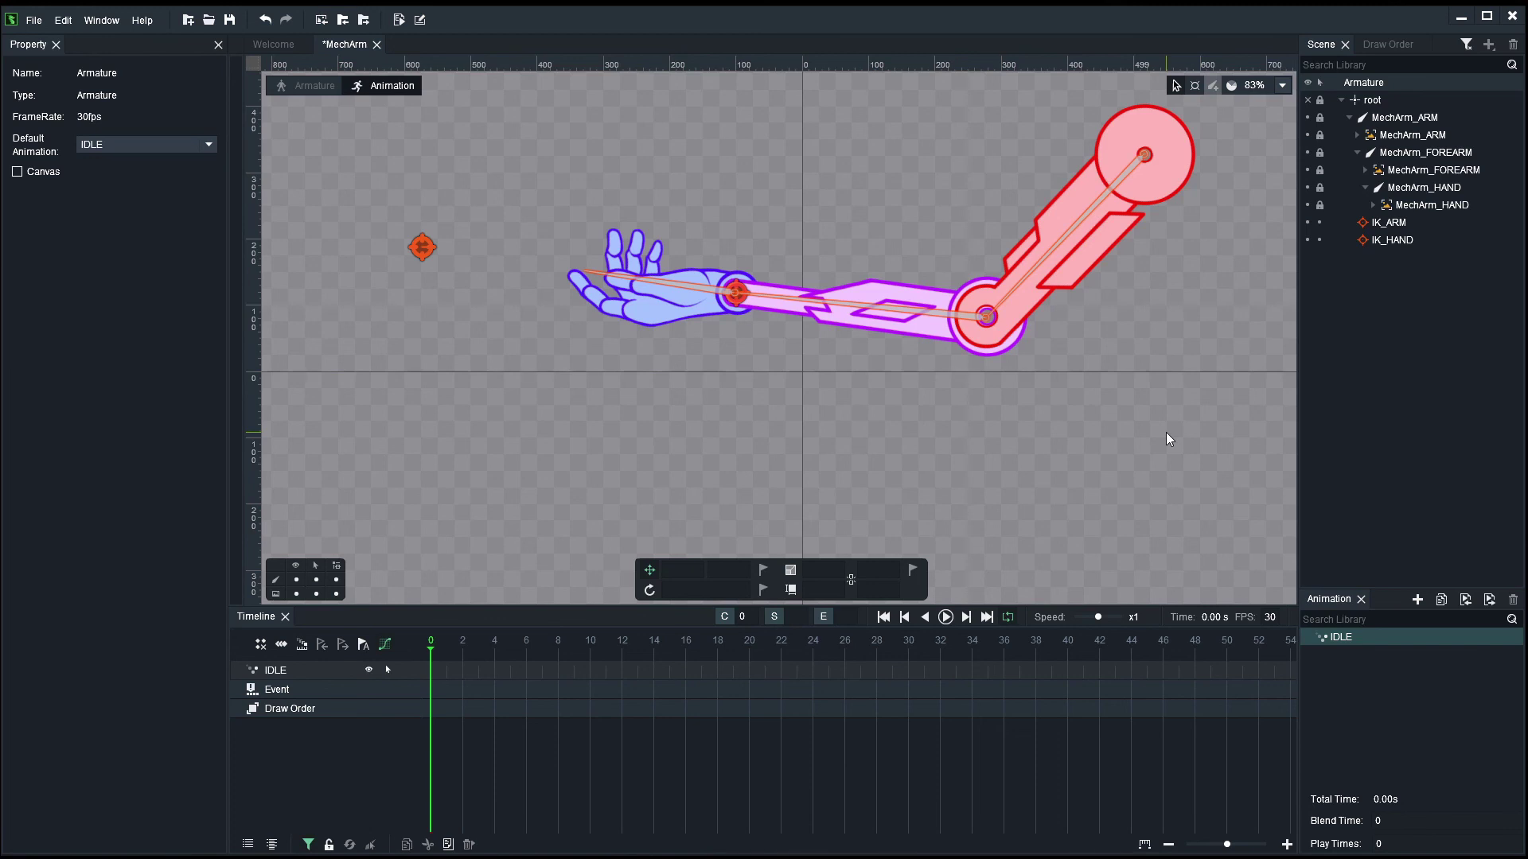
Step: Rename the IDLE animation to animation01, then switch to Armature mode
scroll(936, 432, "down", 2)
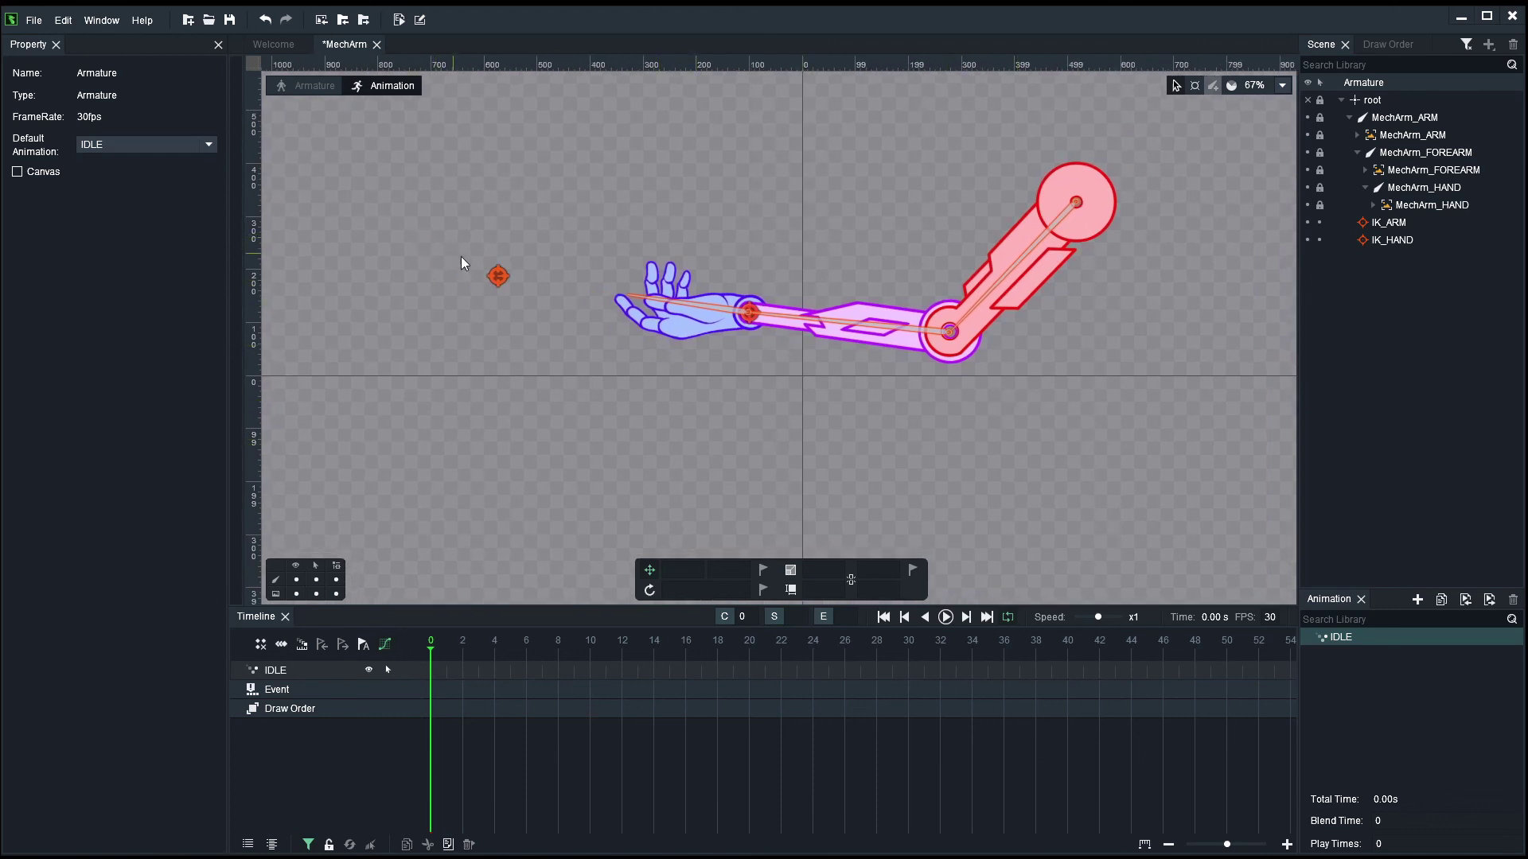
left_click(499, 278)
left_click(644, 363)
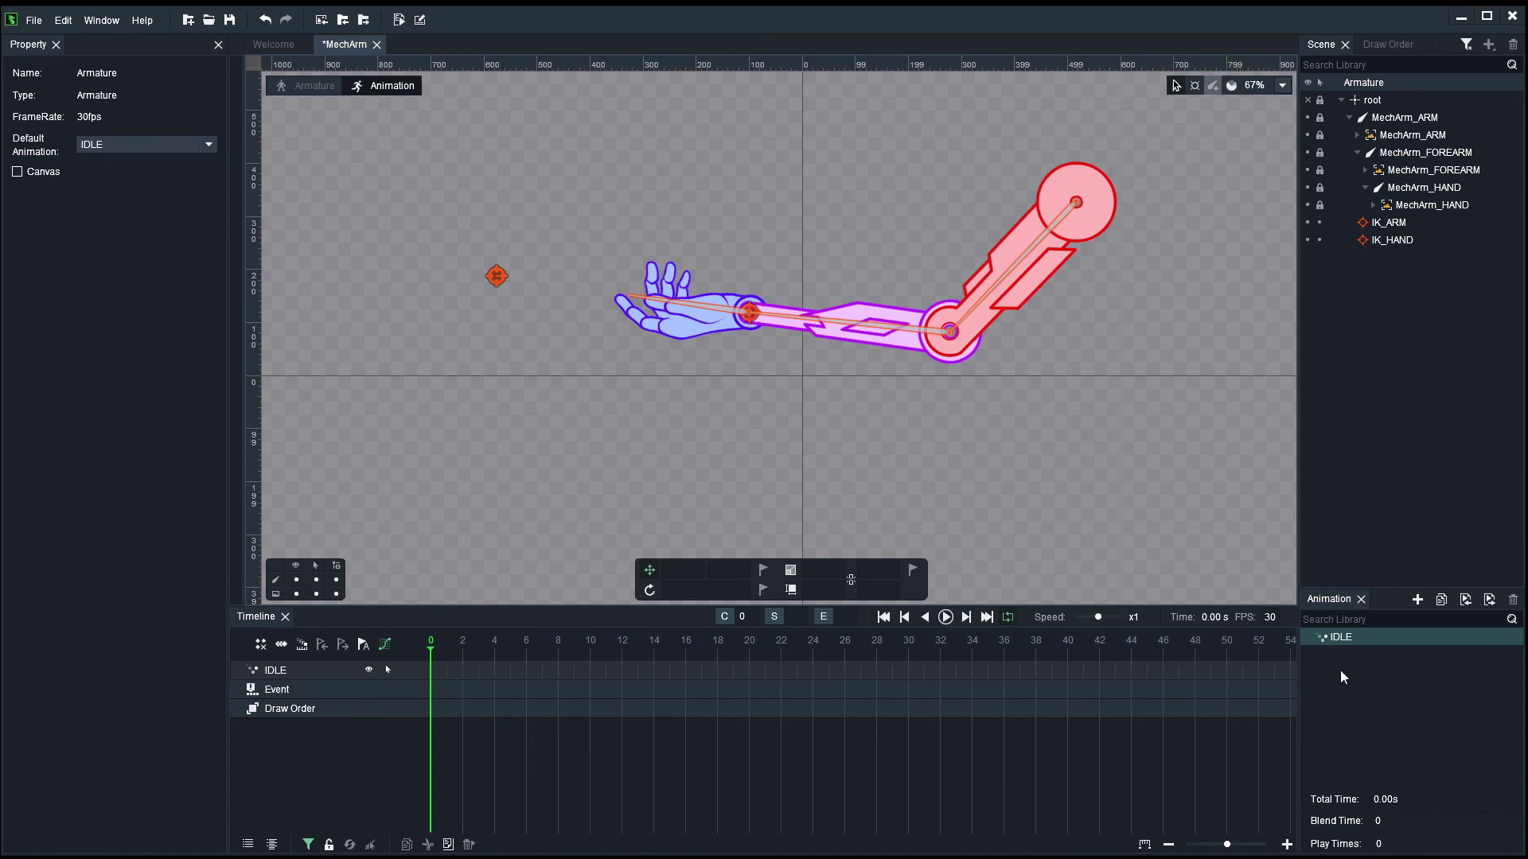
double_click(1344, 635)
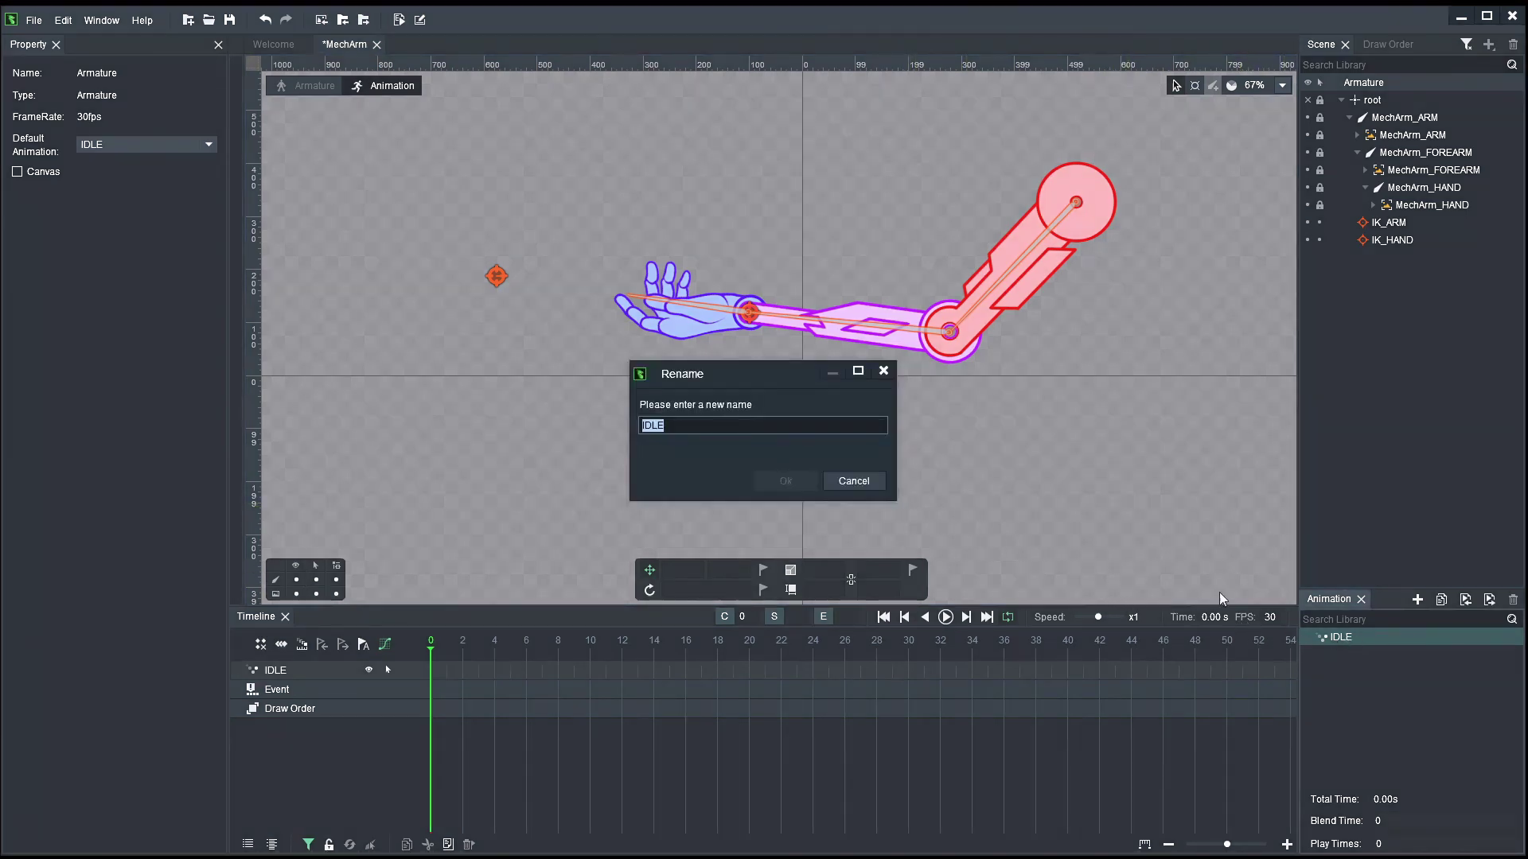
left_click(862, 483)
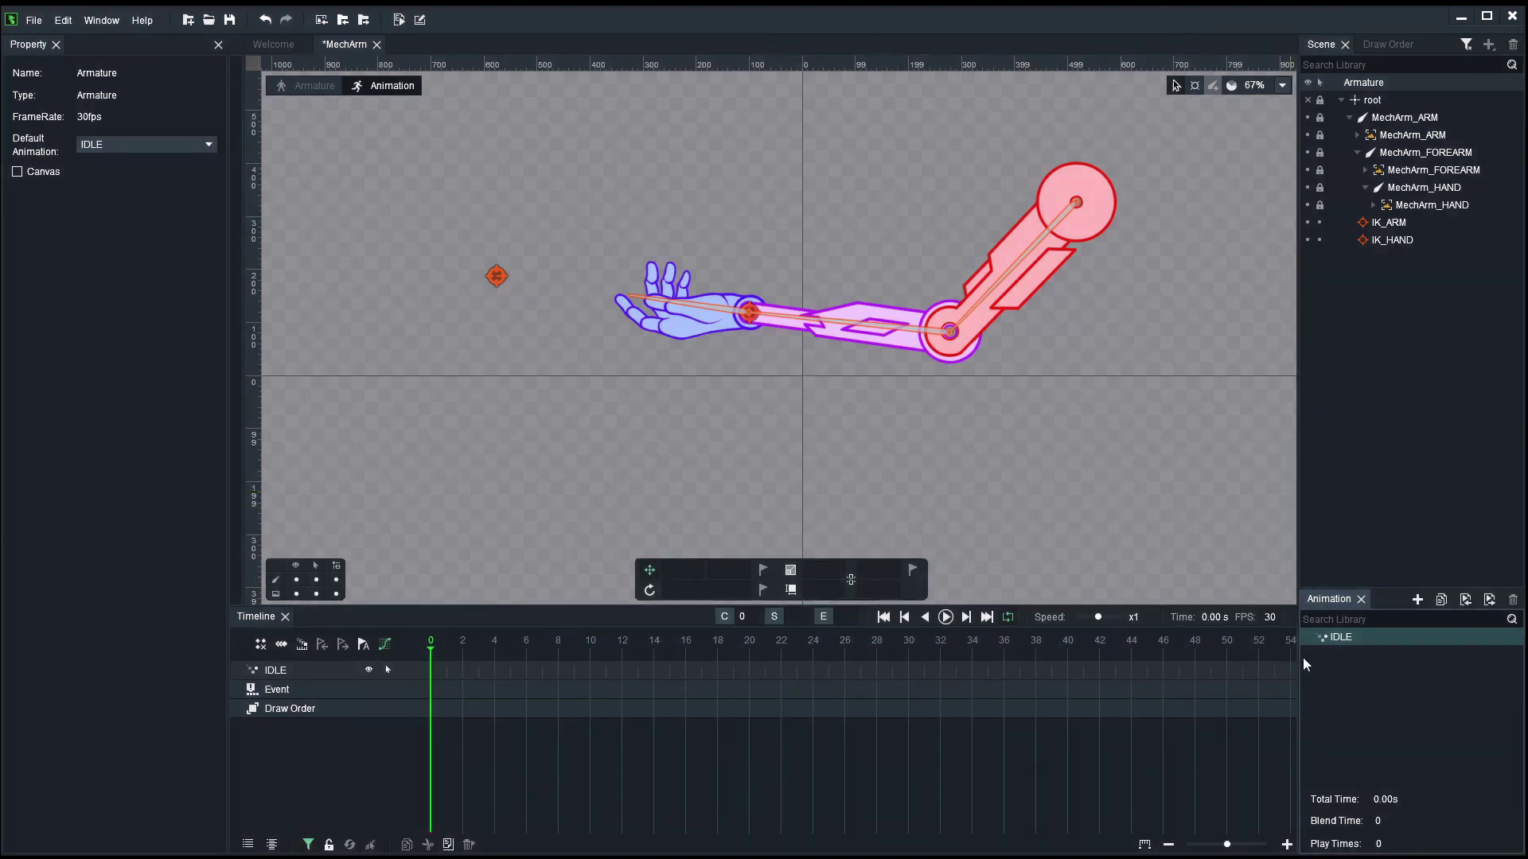
double_click(1343, 637)
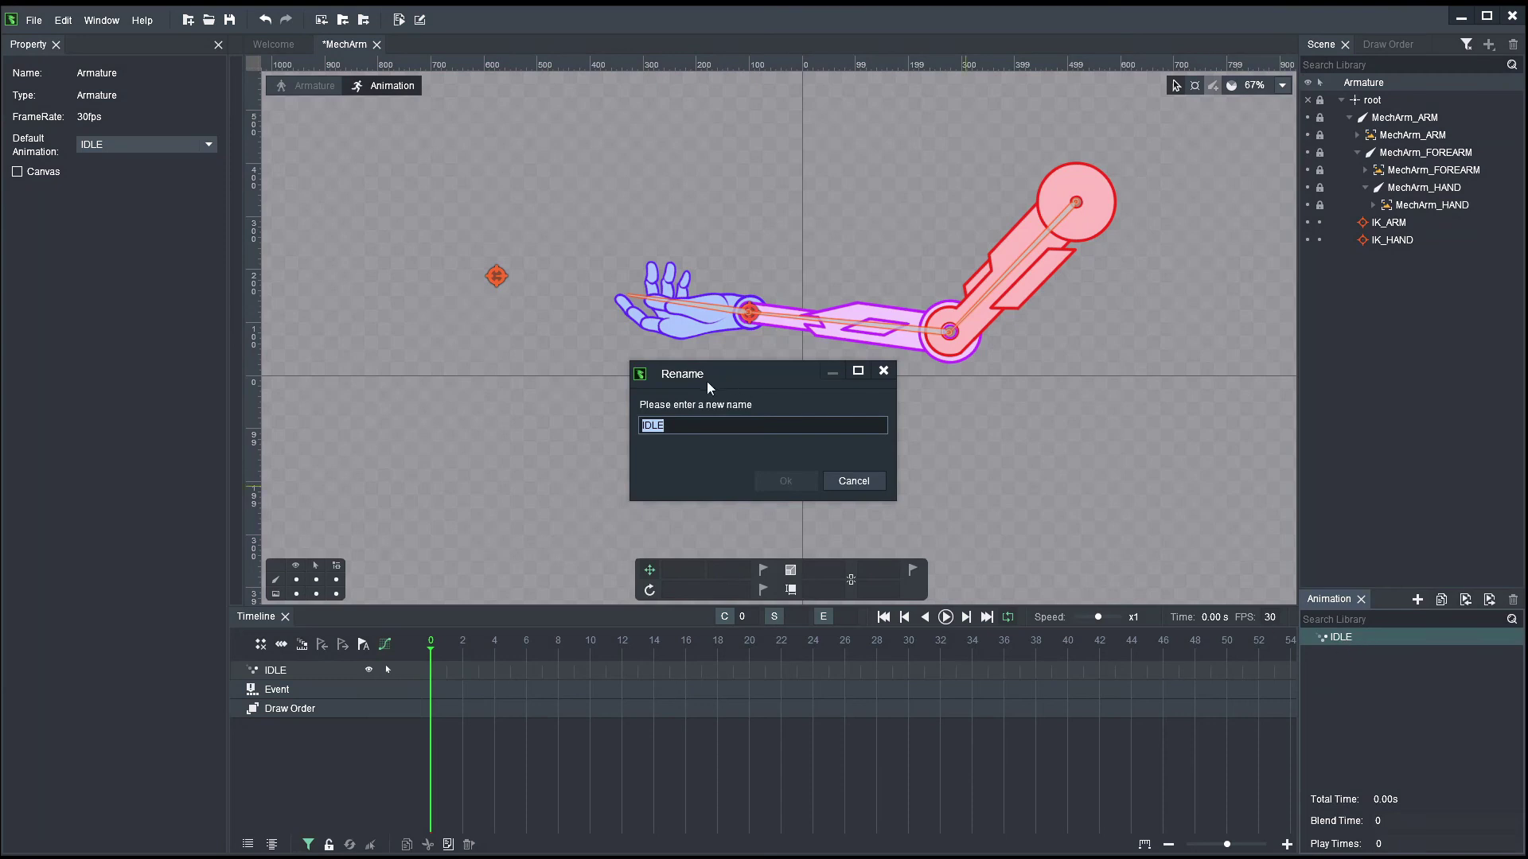
type("animation01")
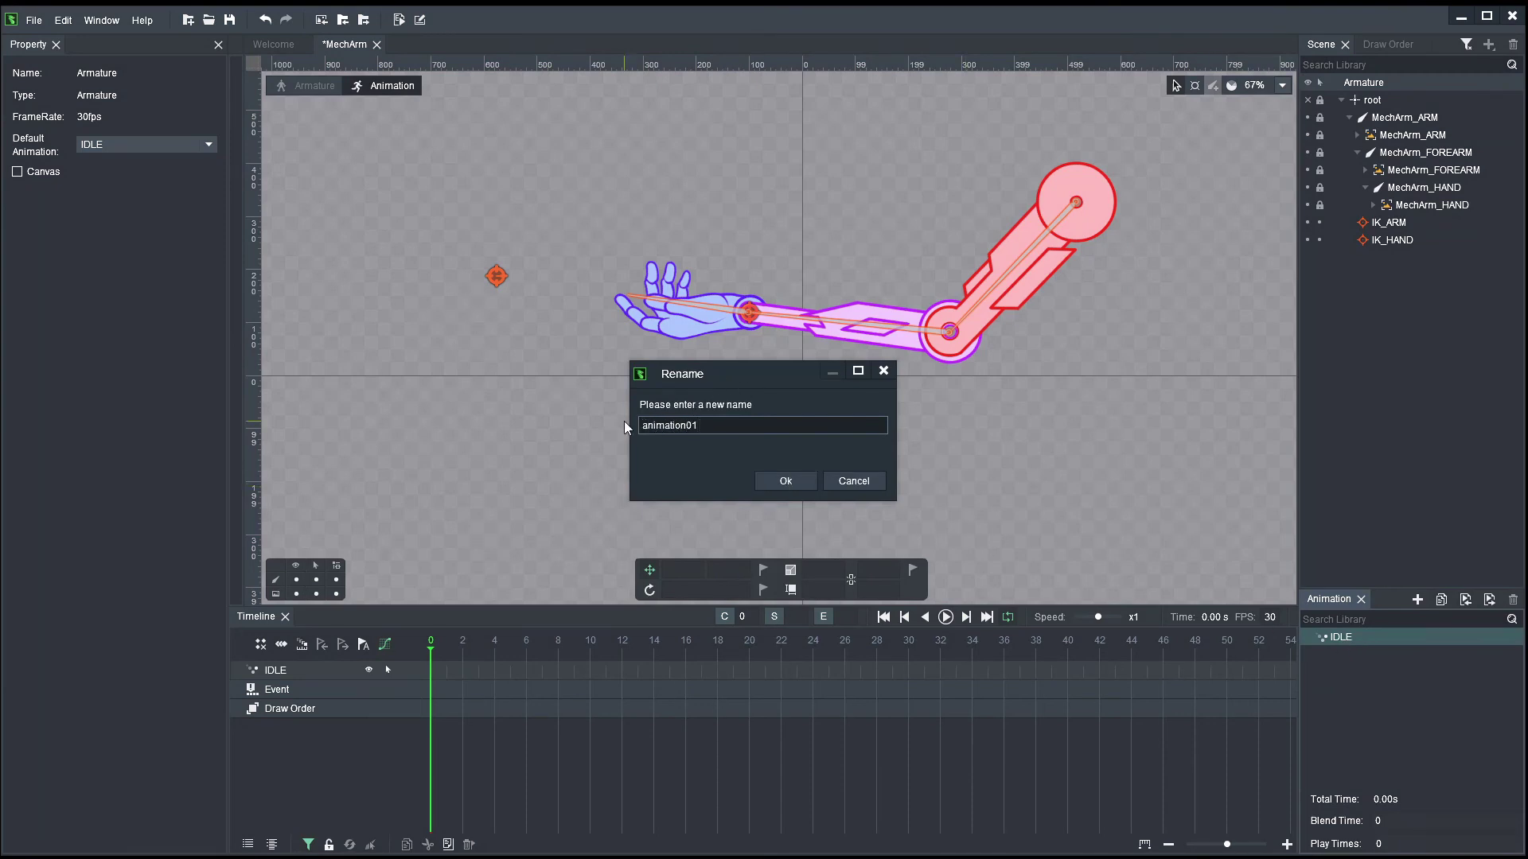
left_click(785, 481)
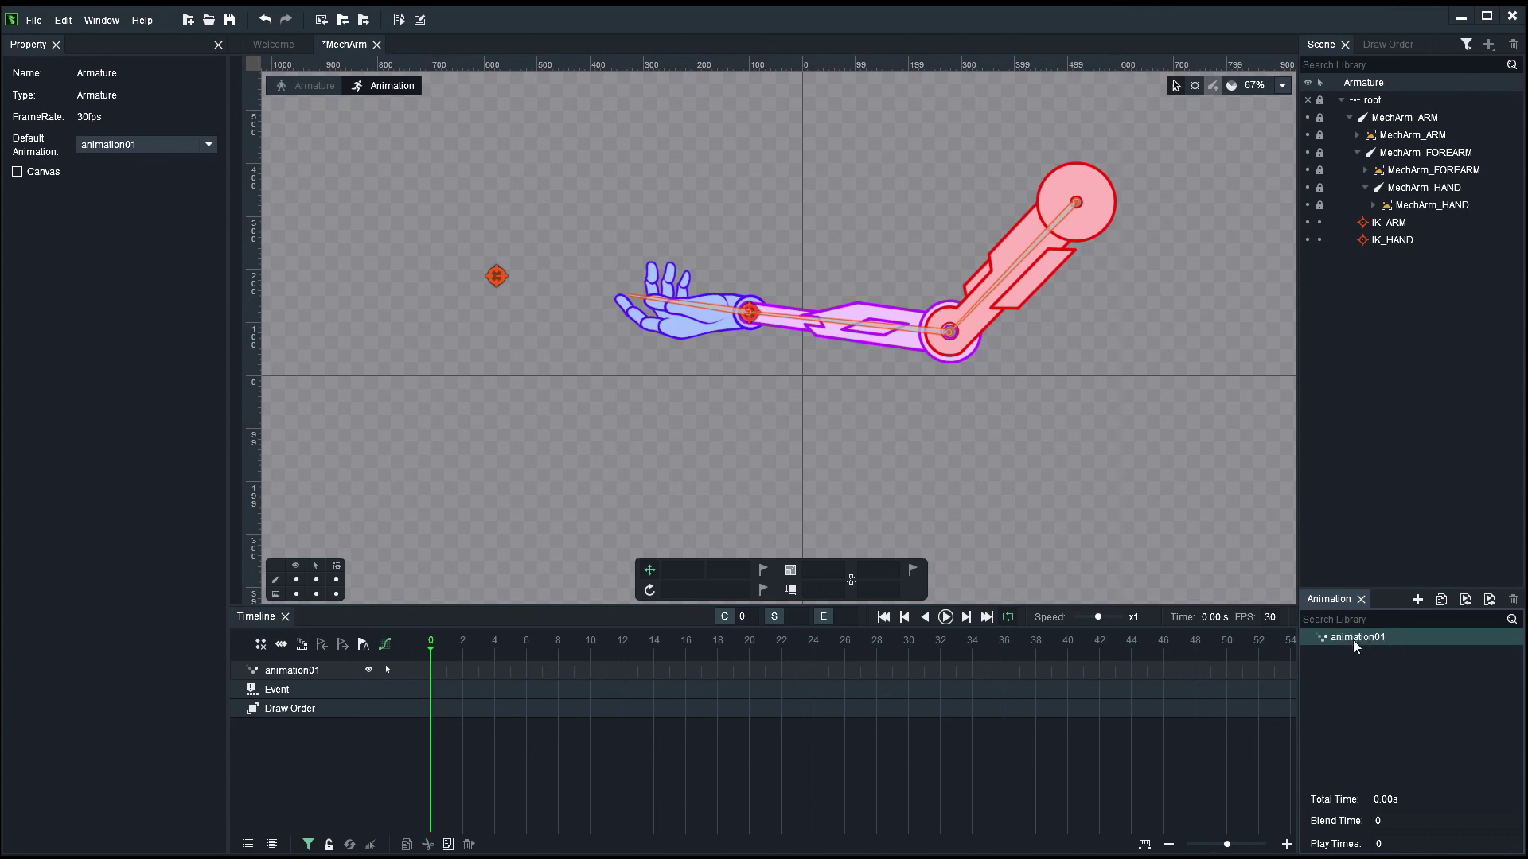
left_click(311, 88)
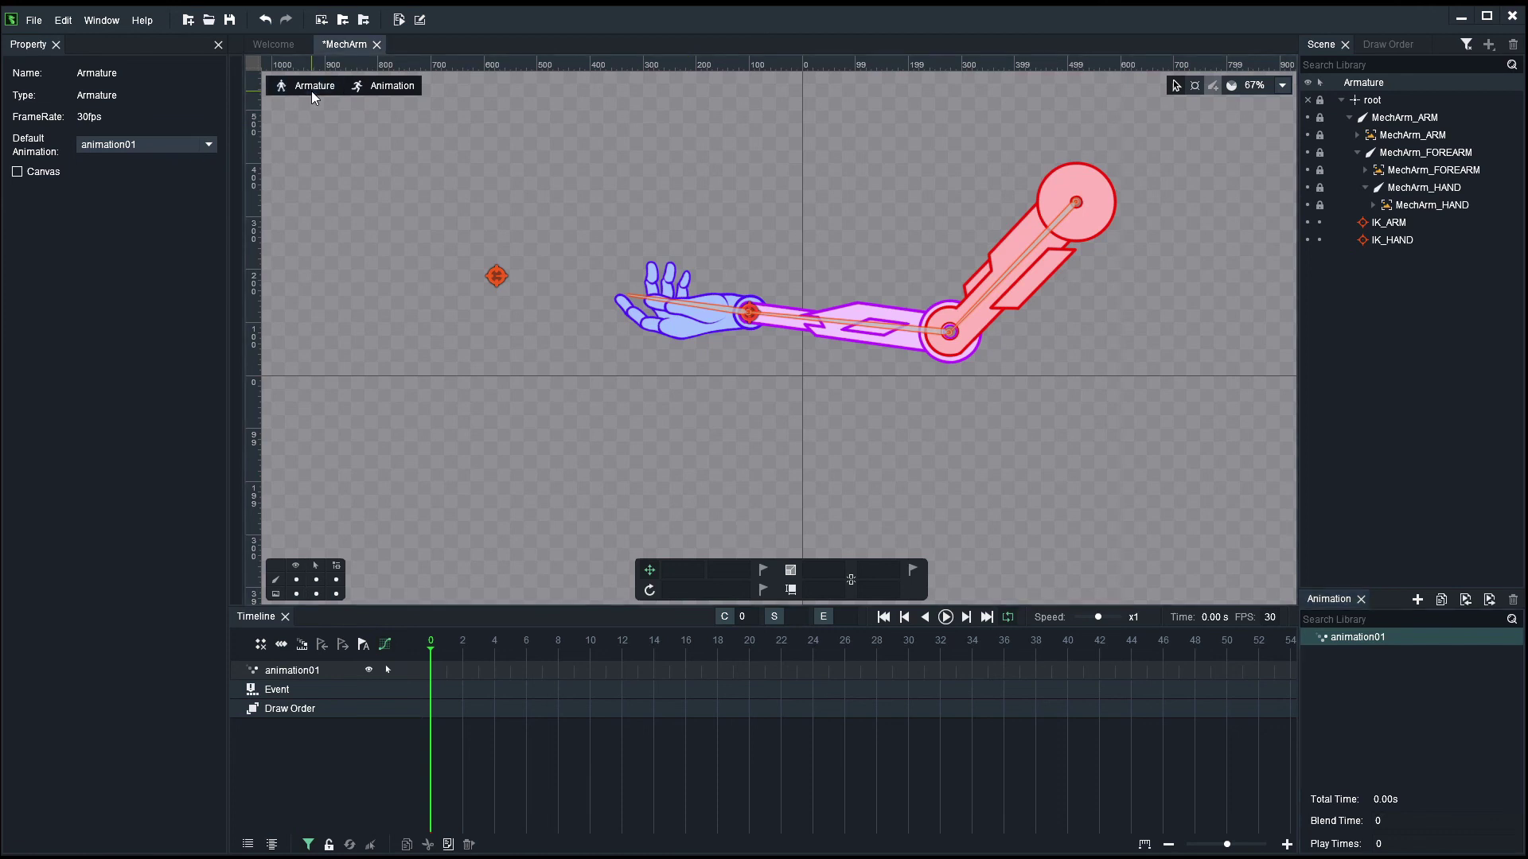
Step: Switch back to Animation mode to show the animation01 timeline
left_click(396, 86)
Step: Clone animation01, name the copy IDLE, and save the project with Ctrl+S
right_click(1349, 638)
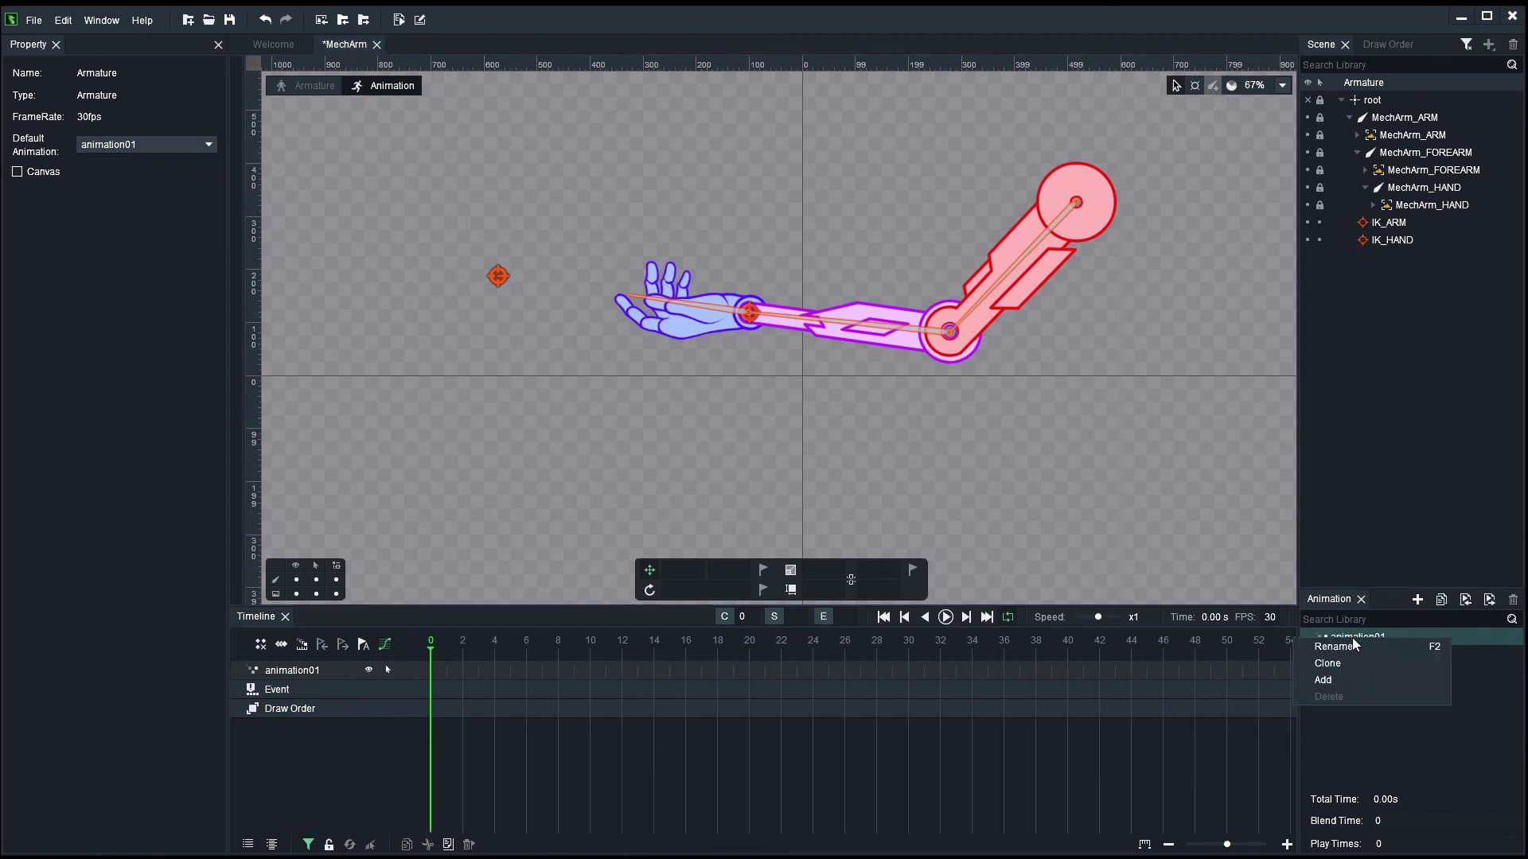
left_click(1344, 660)
double_click(1359, 654)
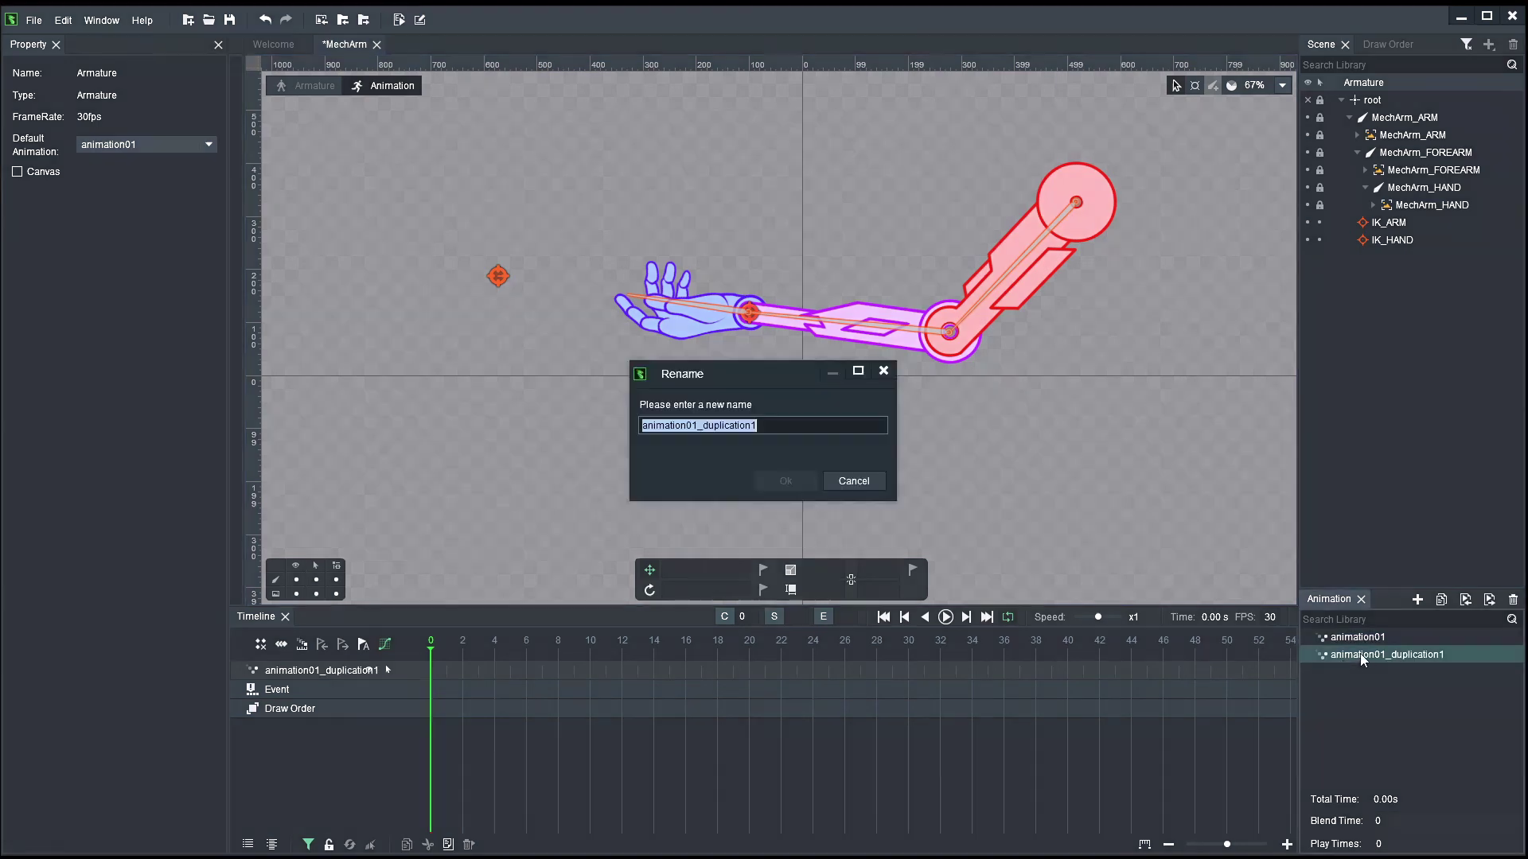
type("IDLE")
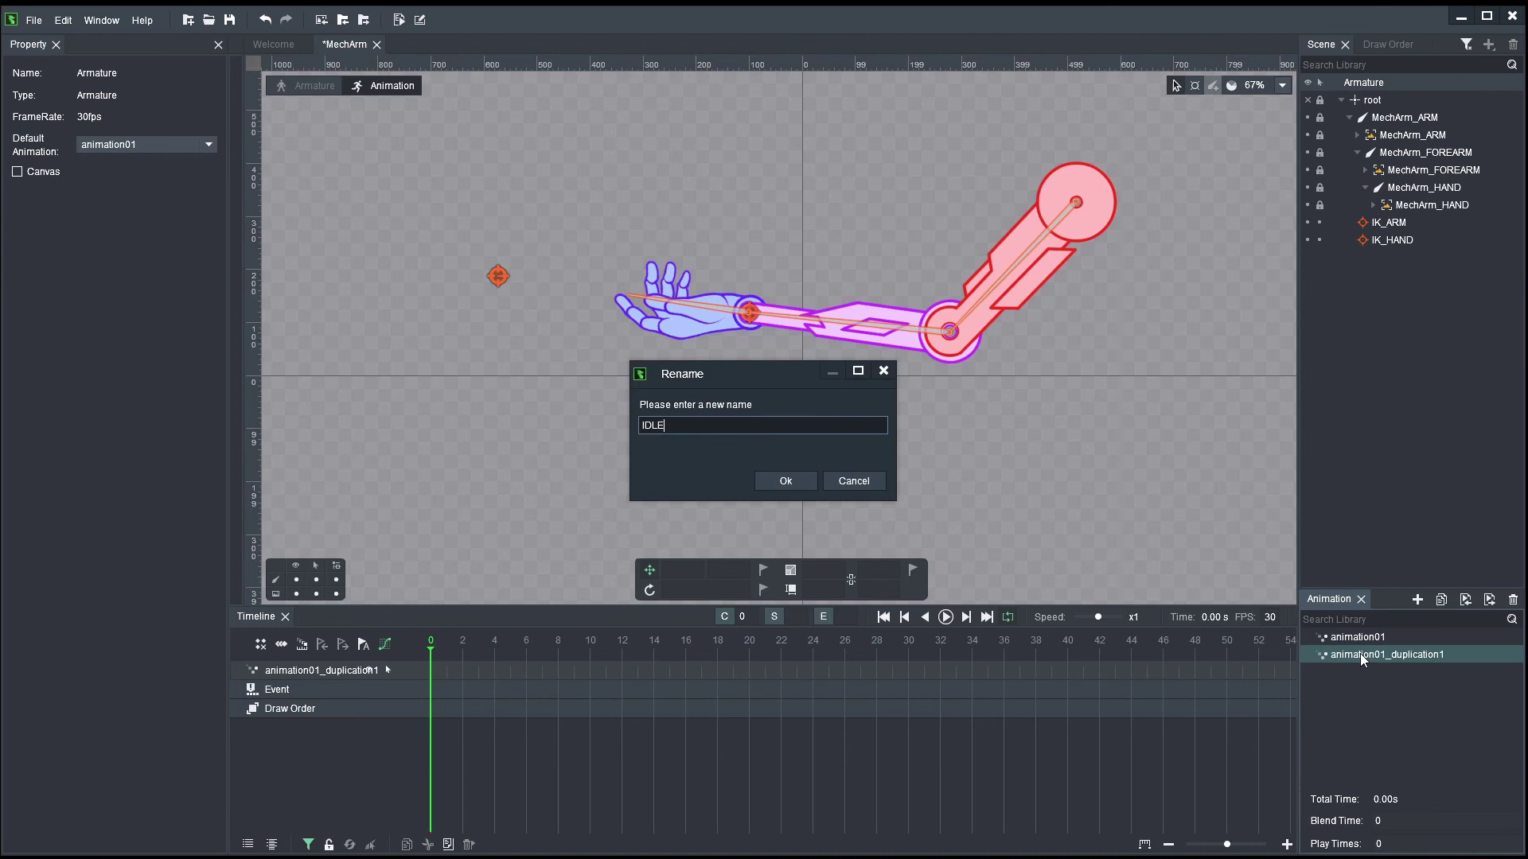
key("Return")
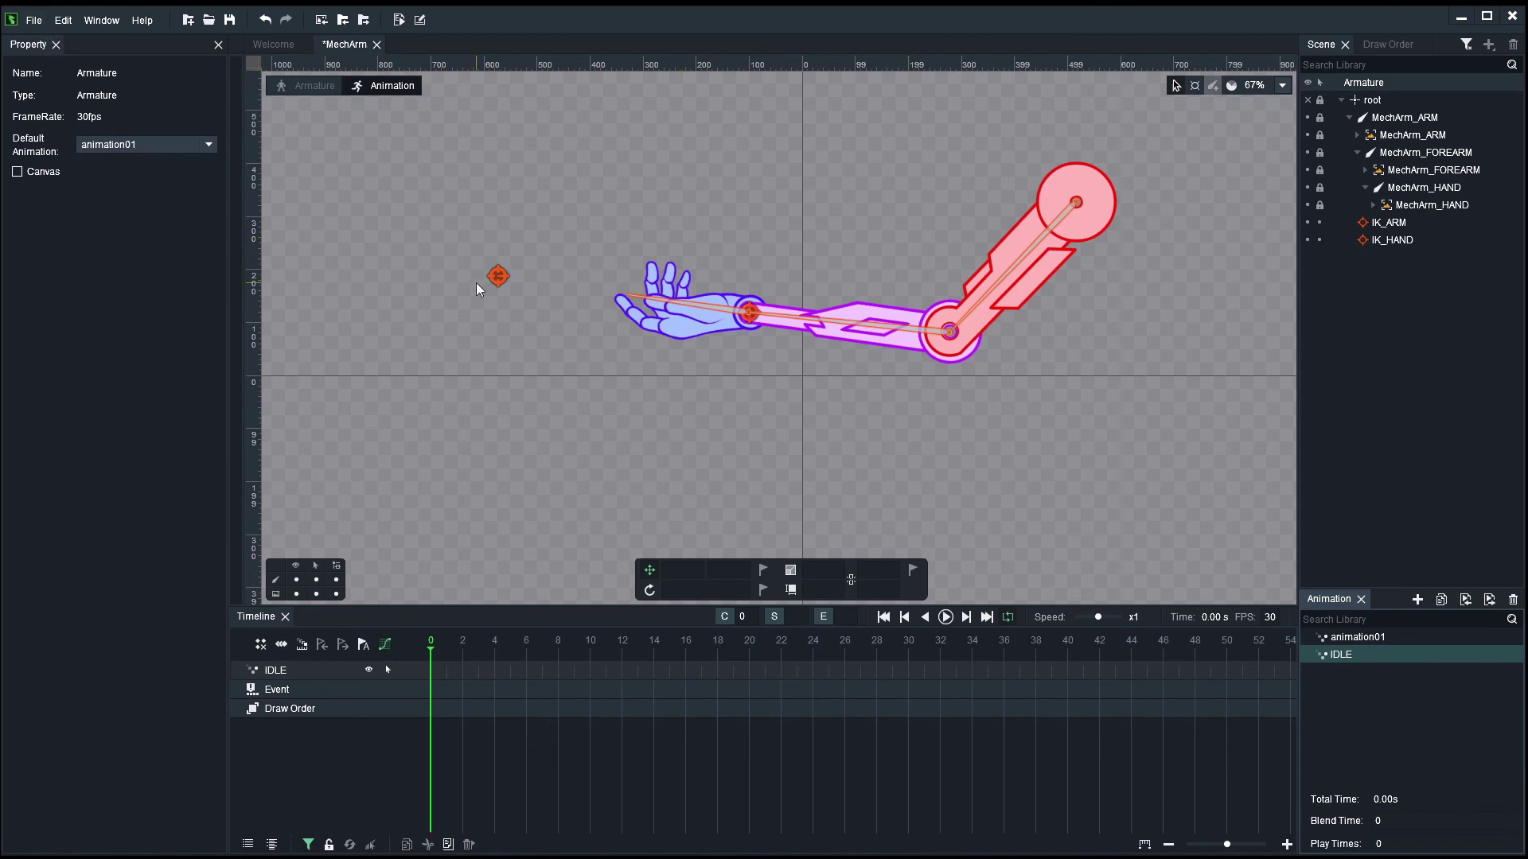
key("ctrl+s")
Step: Zoom the timeline until every IDLE frame number shows, then select the wrist IK target
left_click_drag(1227, 845, 1209, 847)
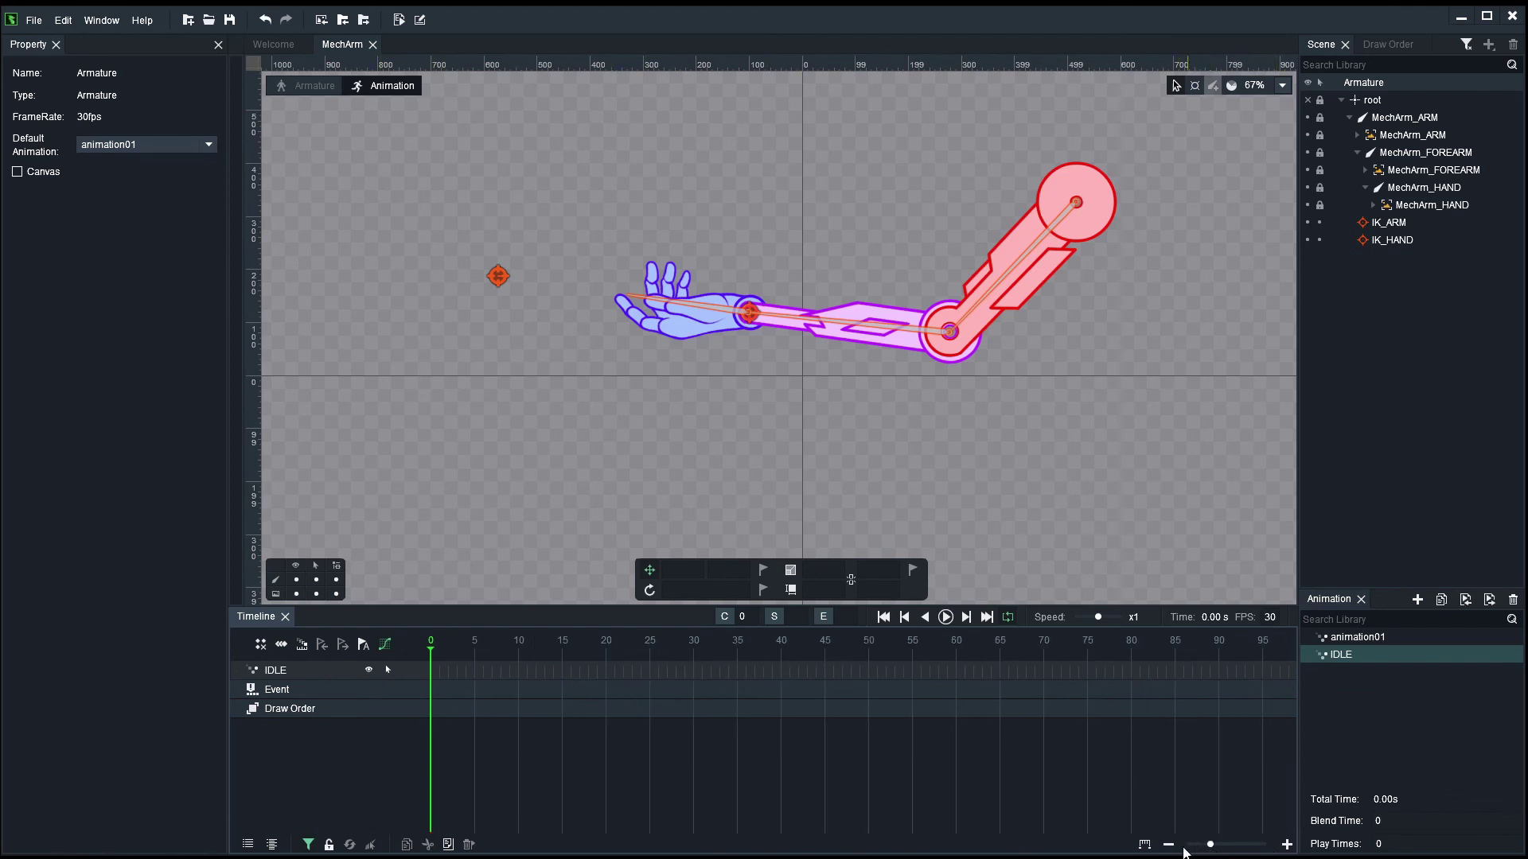
left_click(1232, 847)
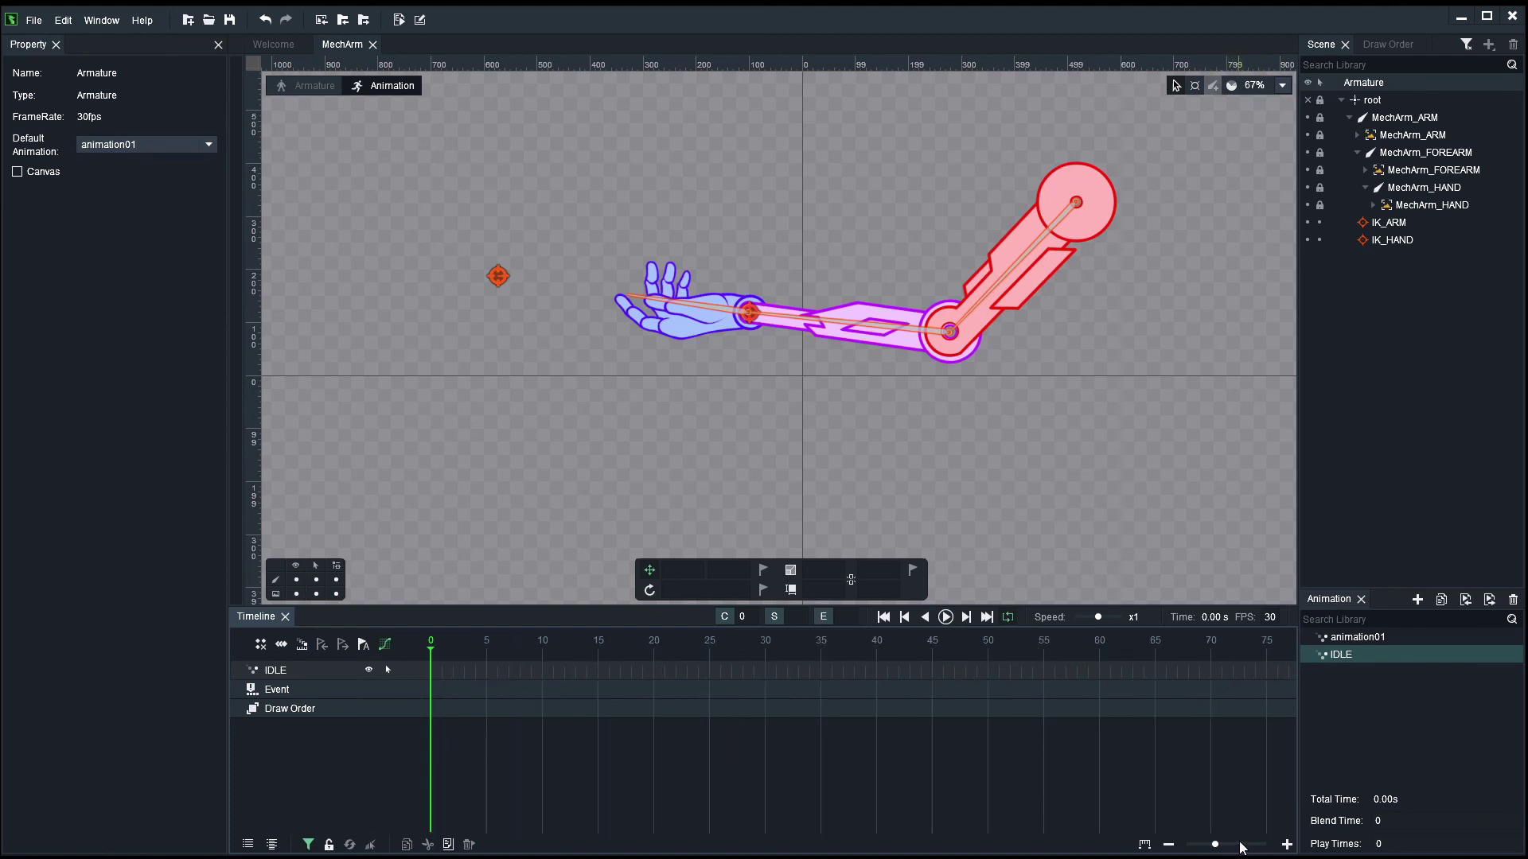
left_click_drag(1213, 845, 1256, 849)
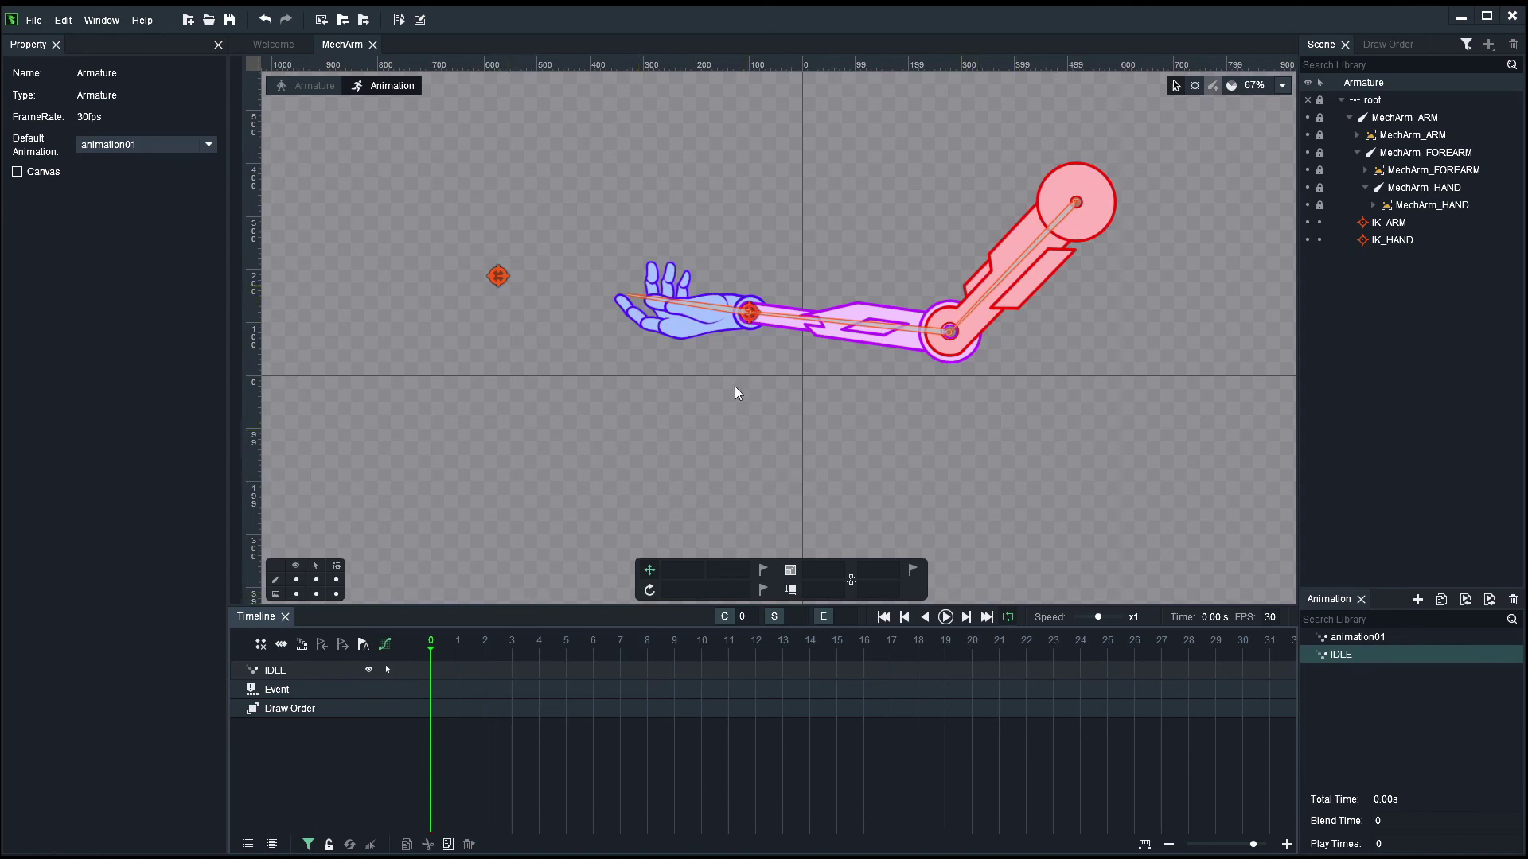
left_click(749, 312)
left_click(499, 278, "ctrl")
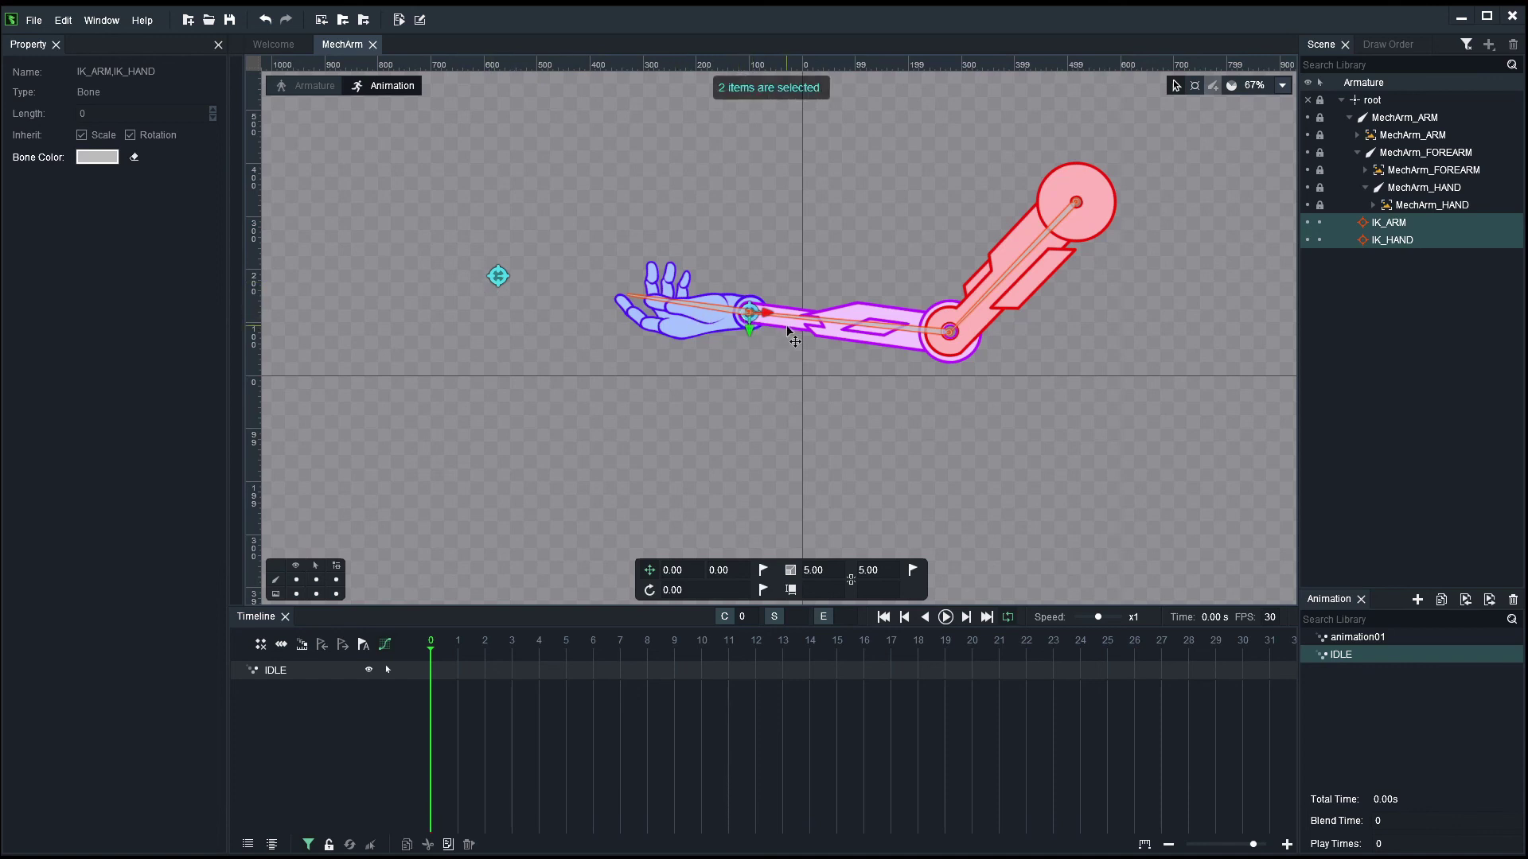
left_click(748, 323)
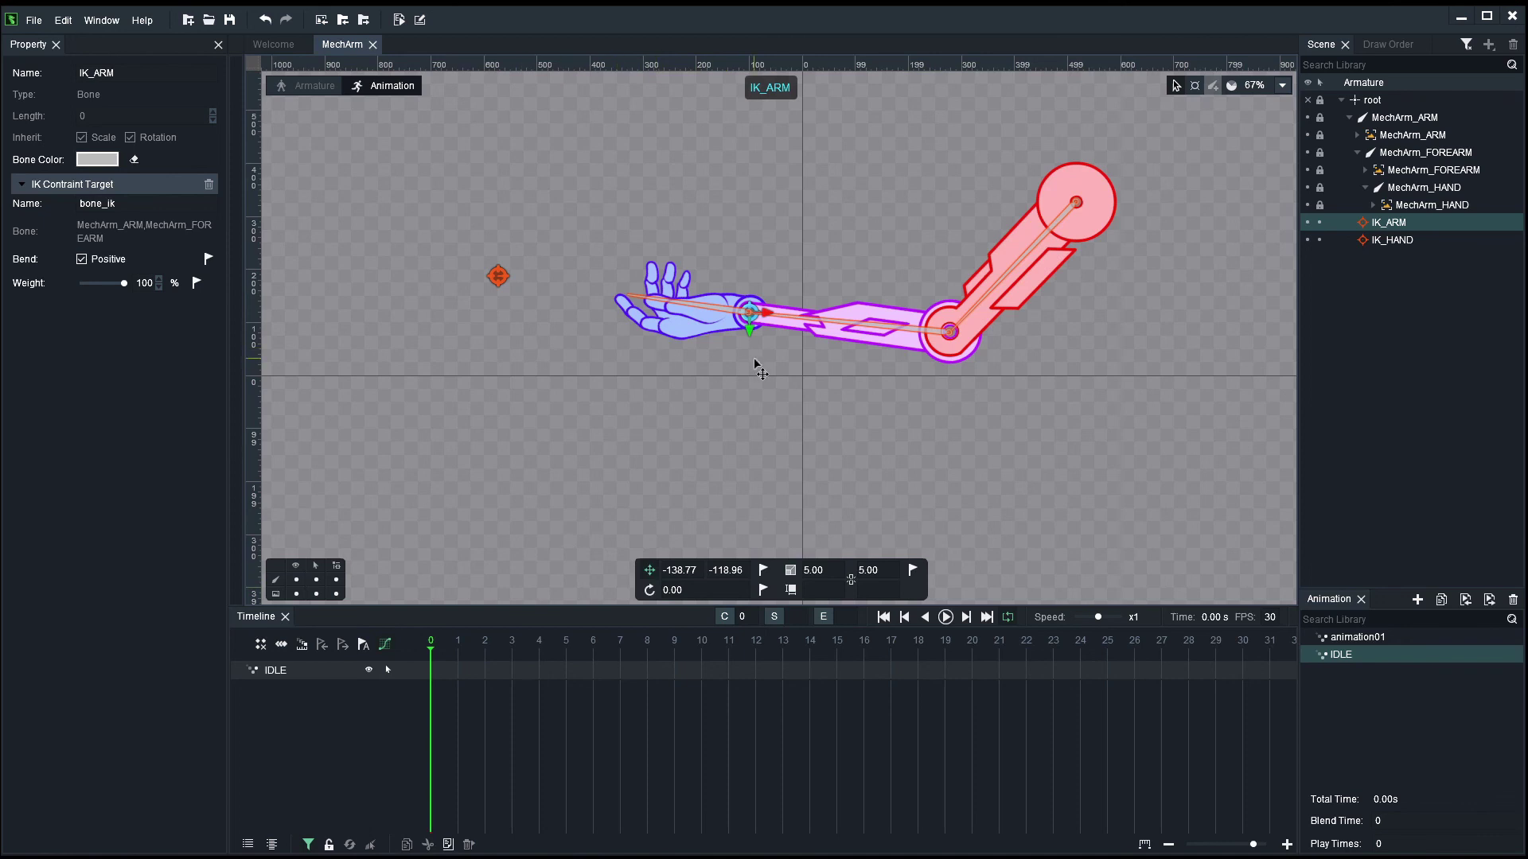
left_click_drag(743, 341, 897, 382)
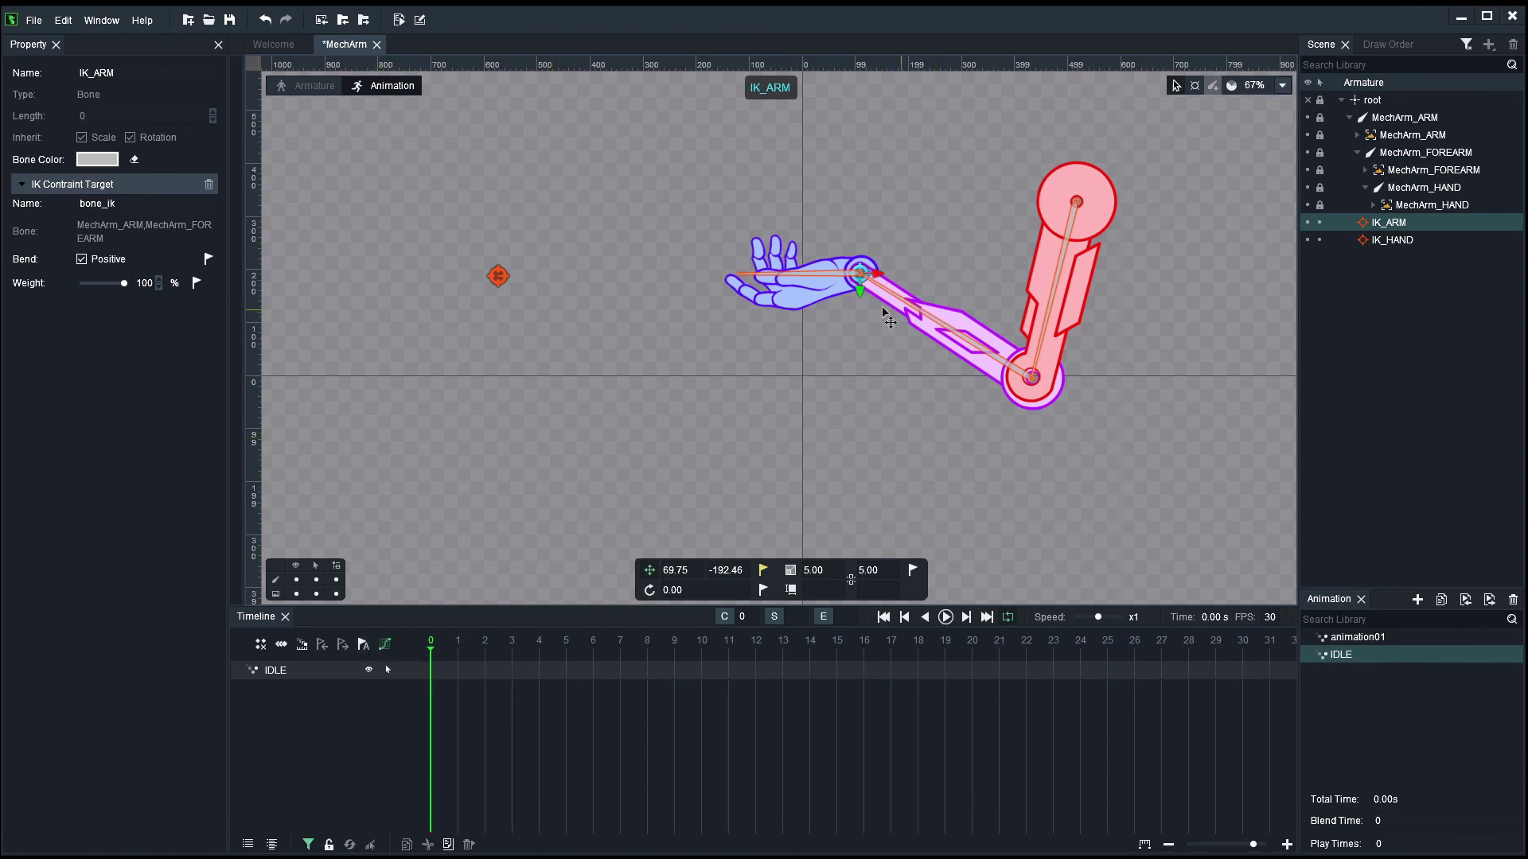
left_click_drag(859, 290, 802, 310)
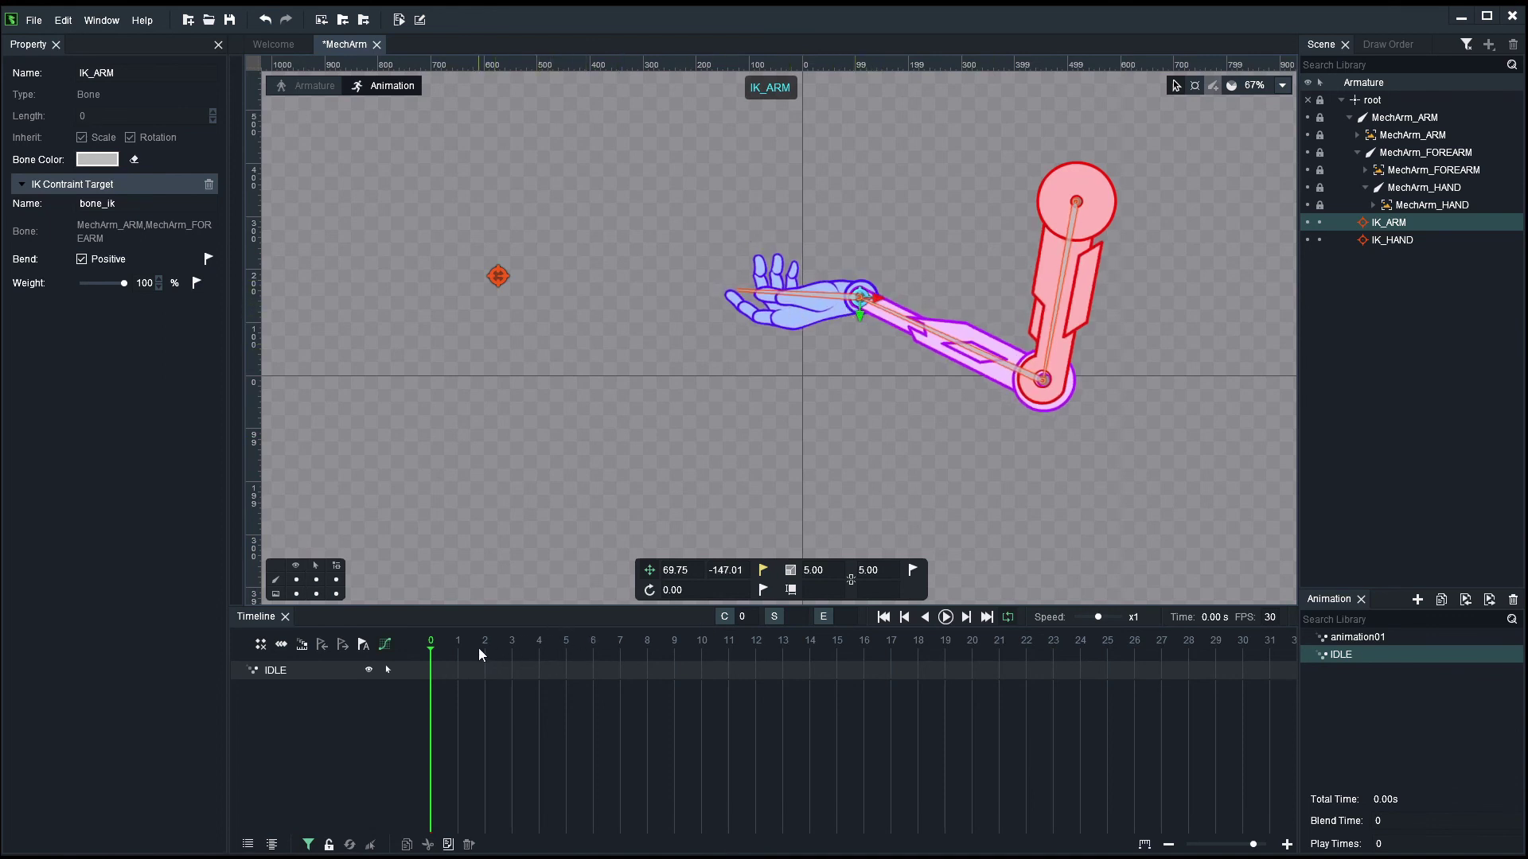
left_click_drag(479, 648, 798, 639)
key("Home")
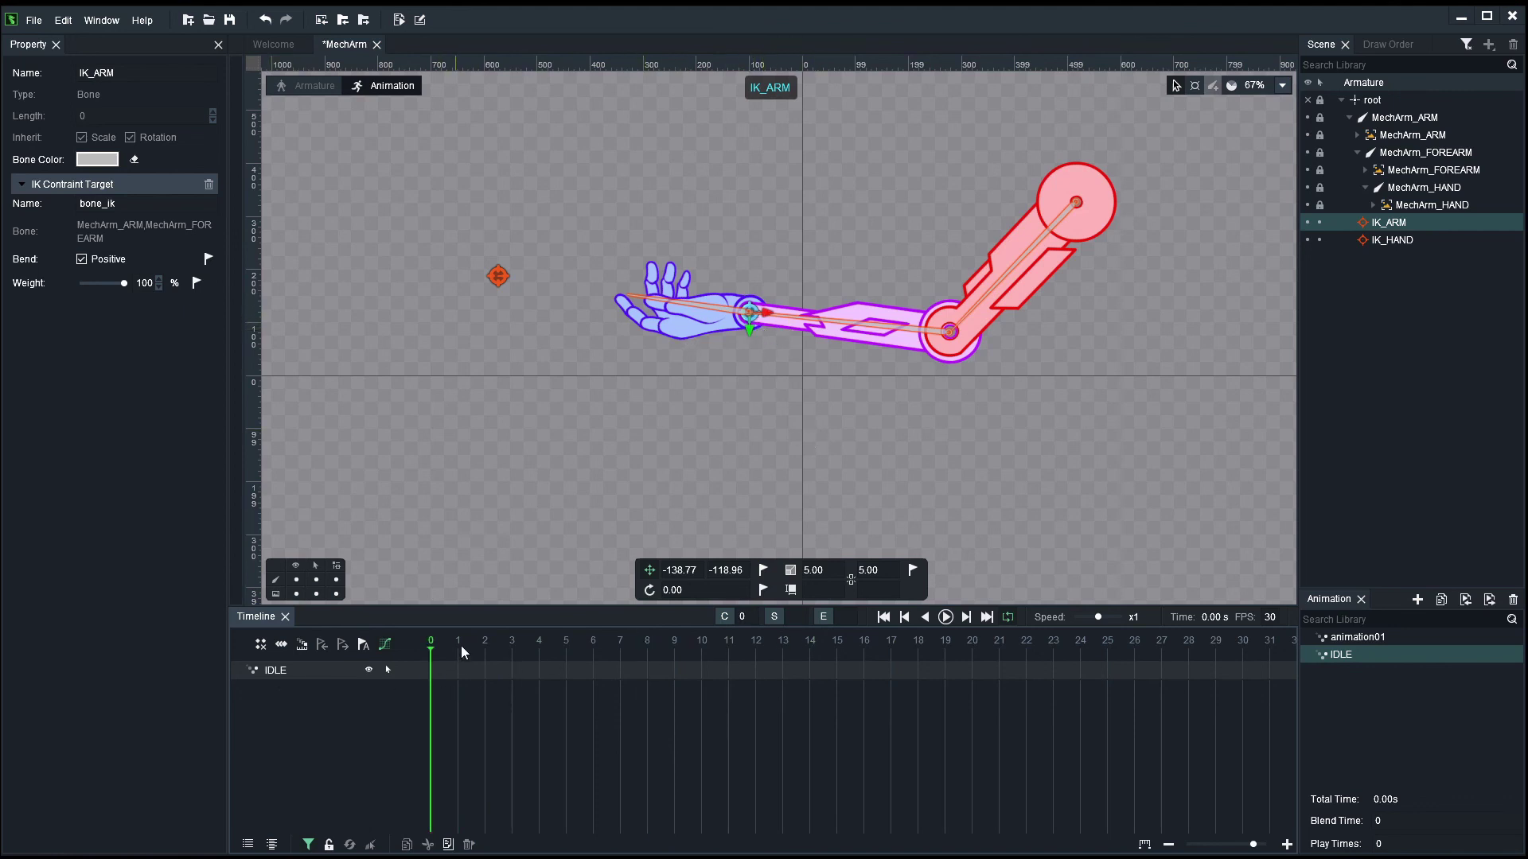
Step: Key IK_ARM's and IK_HAND's Translate at frame 0 of IDLE
left_click(763, 570)
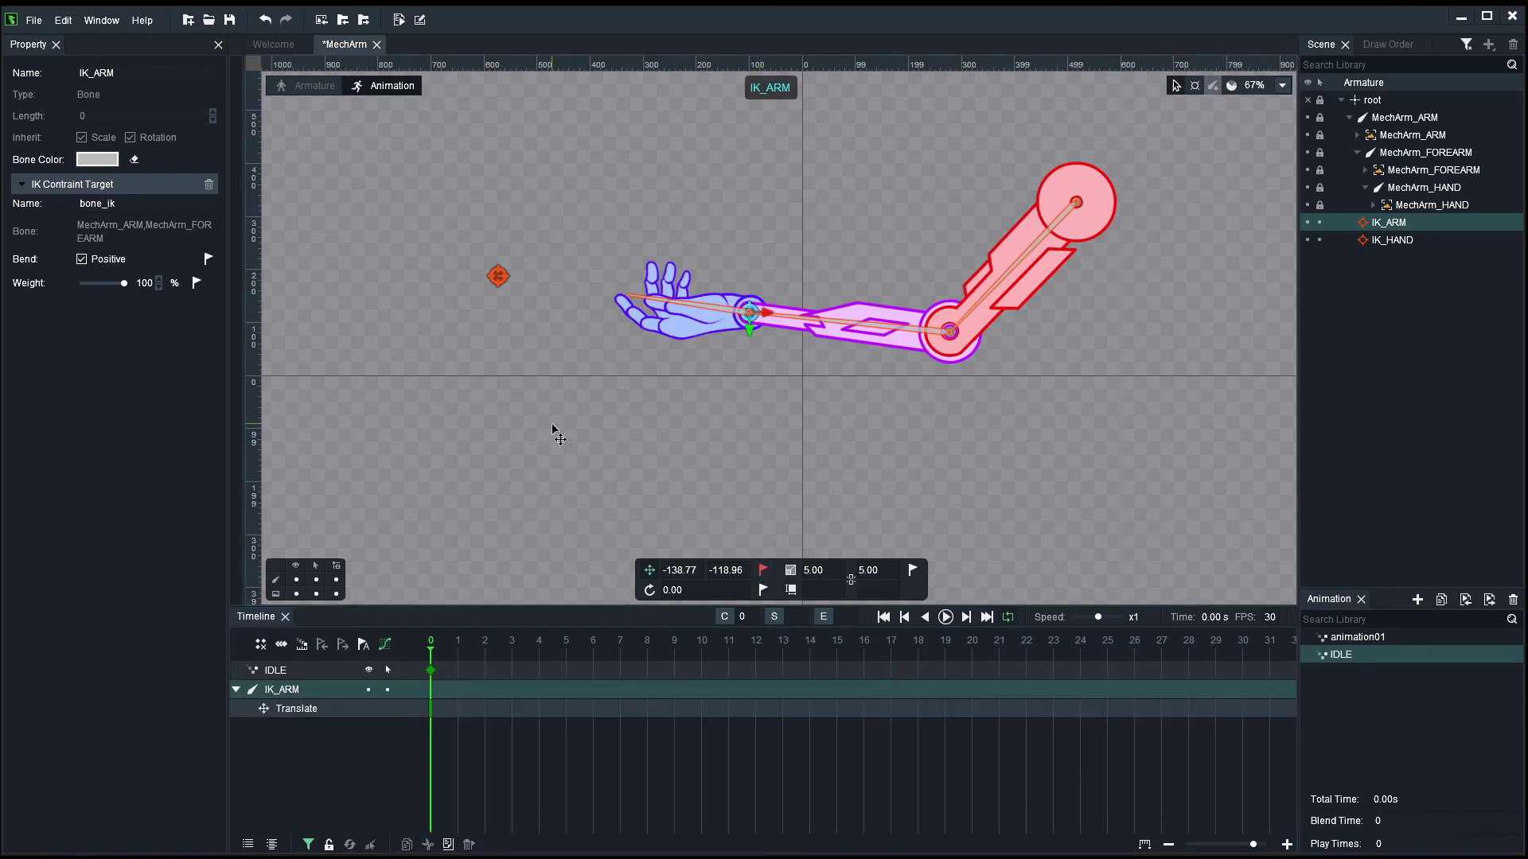
left_click_drag(483, 655, 646, 654)
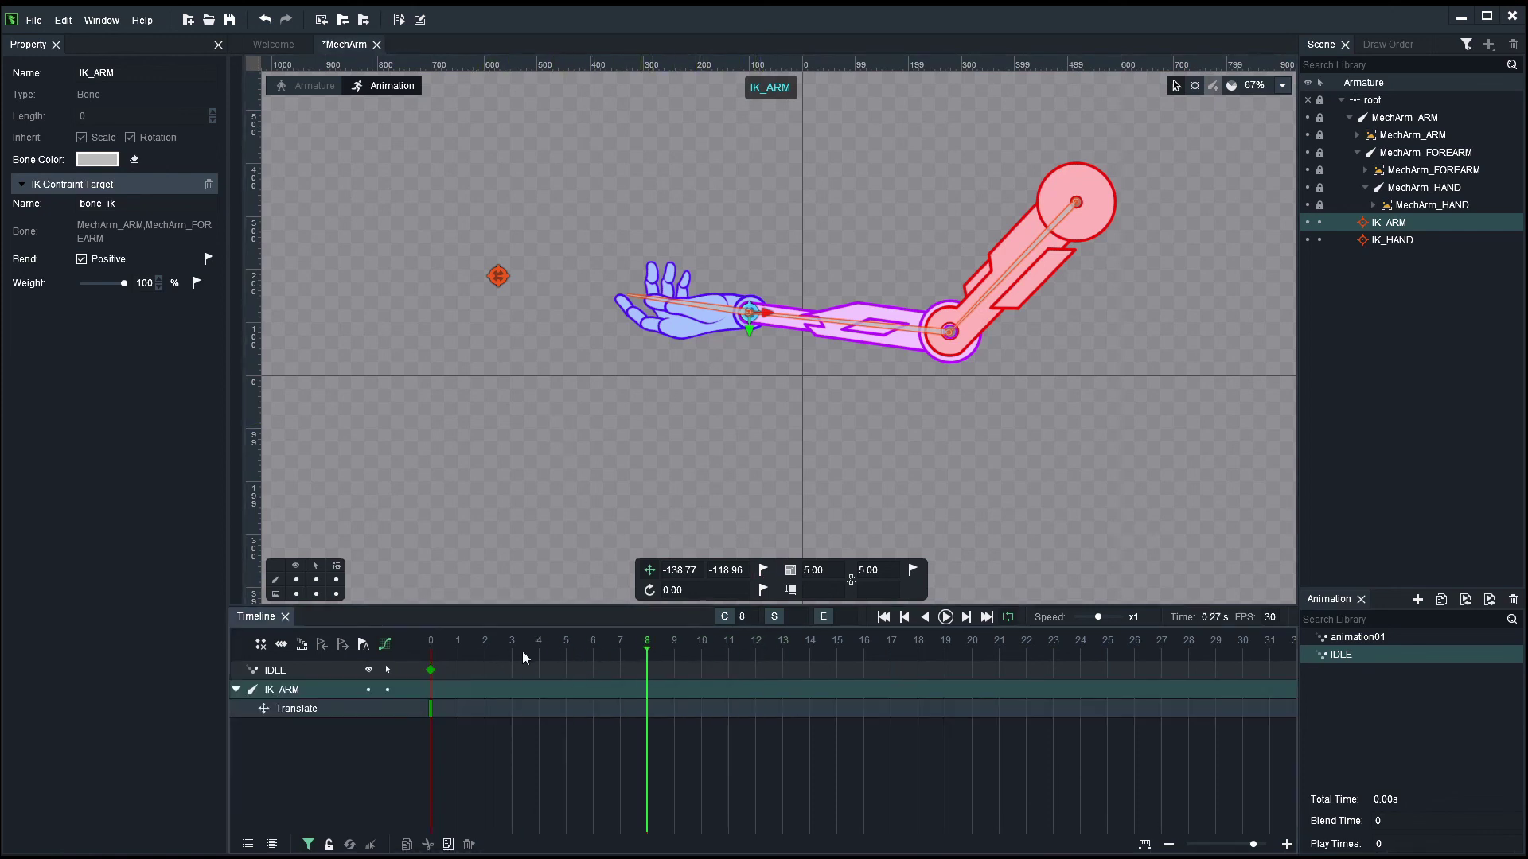
left_click(499, 278)
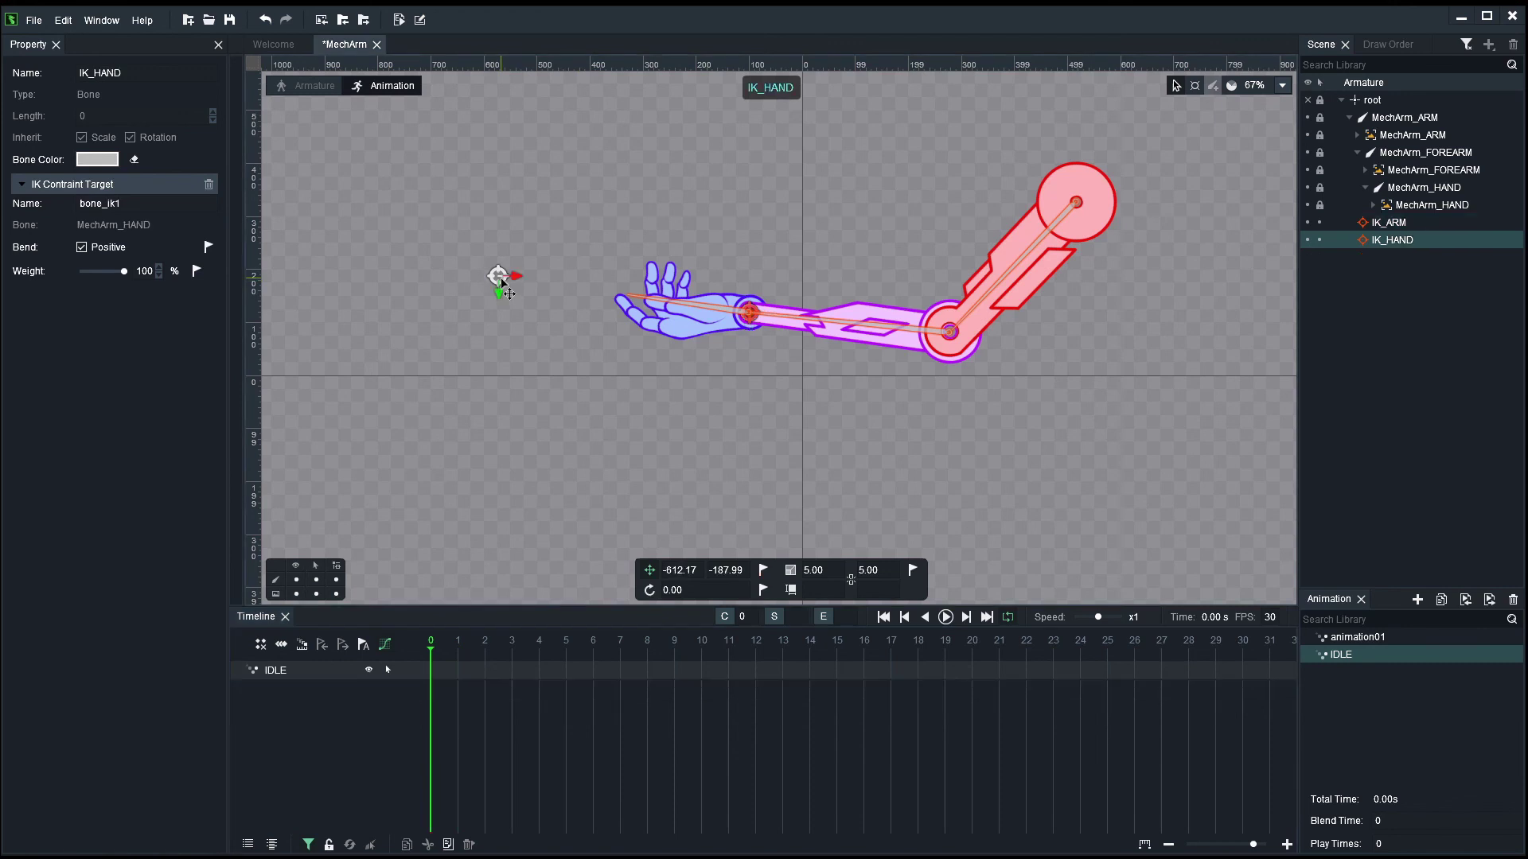
left_click(764, 570)
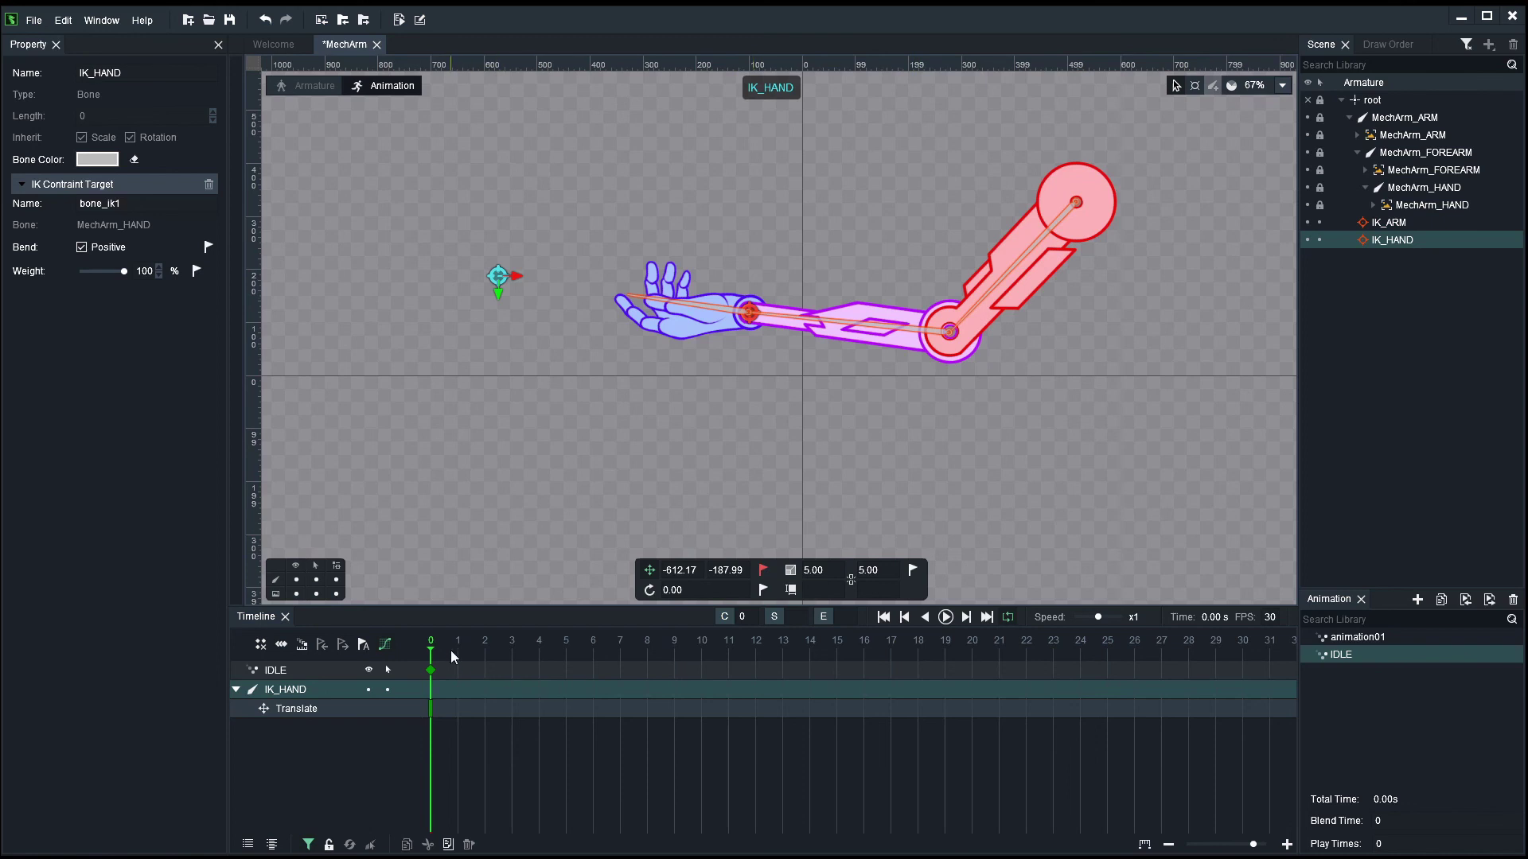
left_click_drag(450, 651, 405, 638)
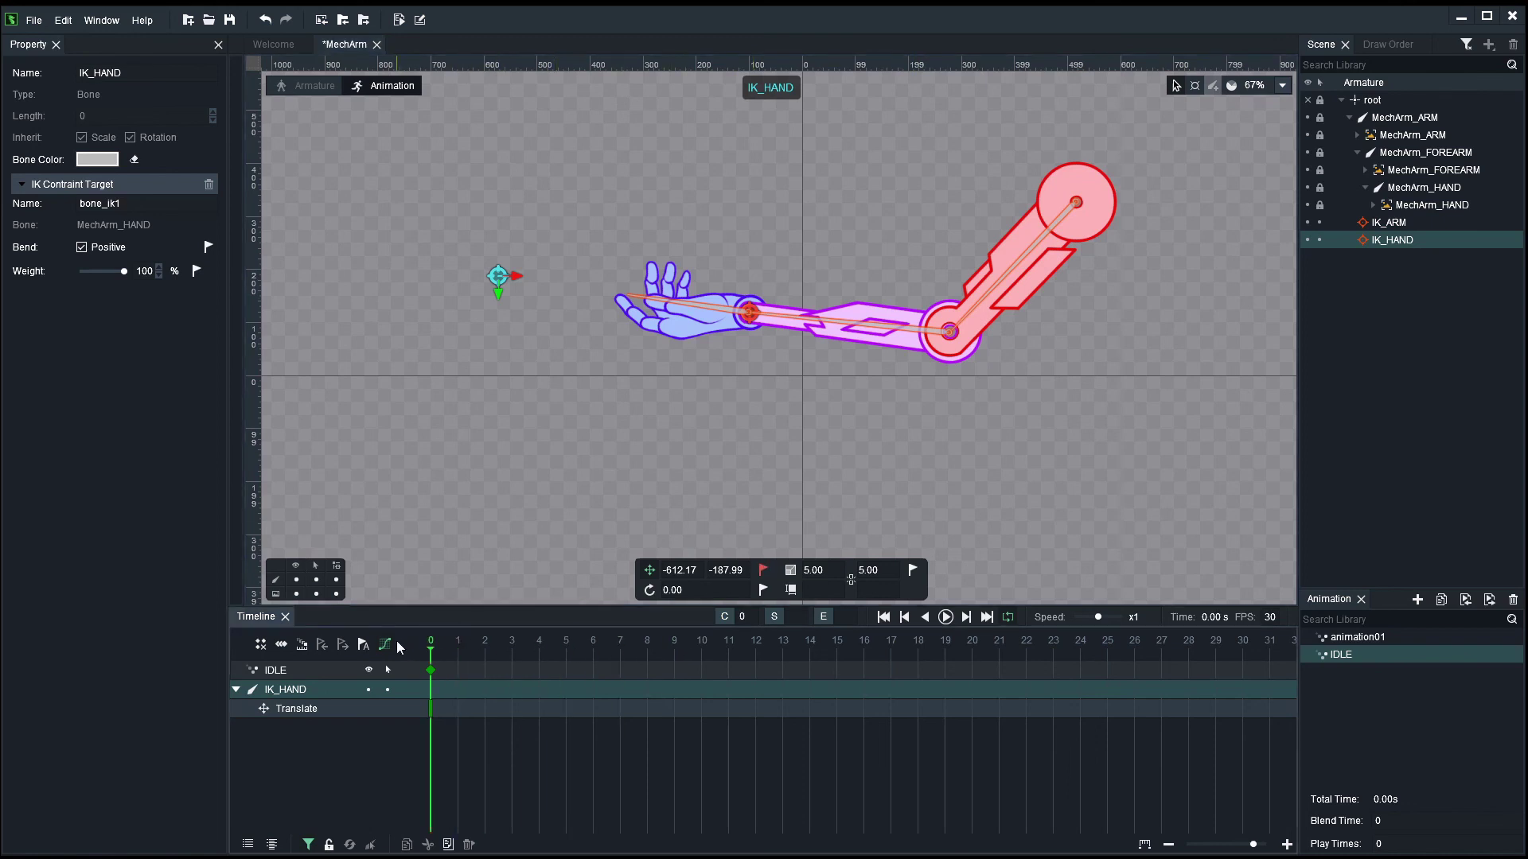
Step: Add an IK_ARM Translate keyframe at frame 30
left_click_drag(605, 651, 1242, 649)
left_click(750, 314)
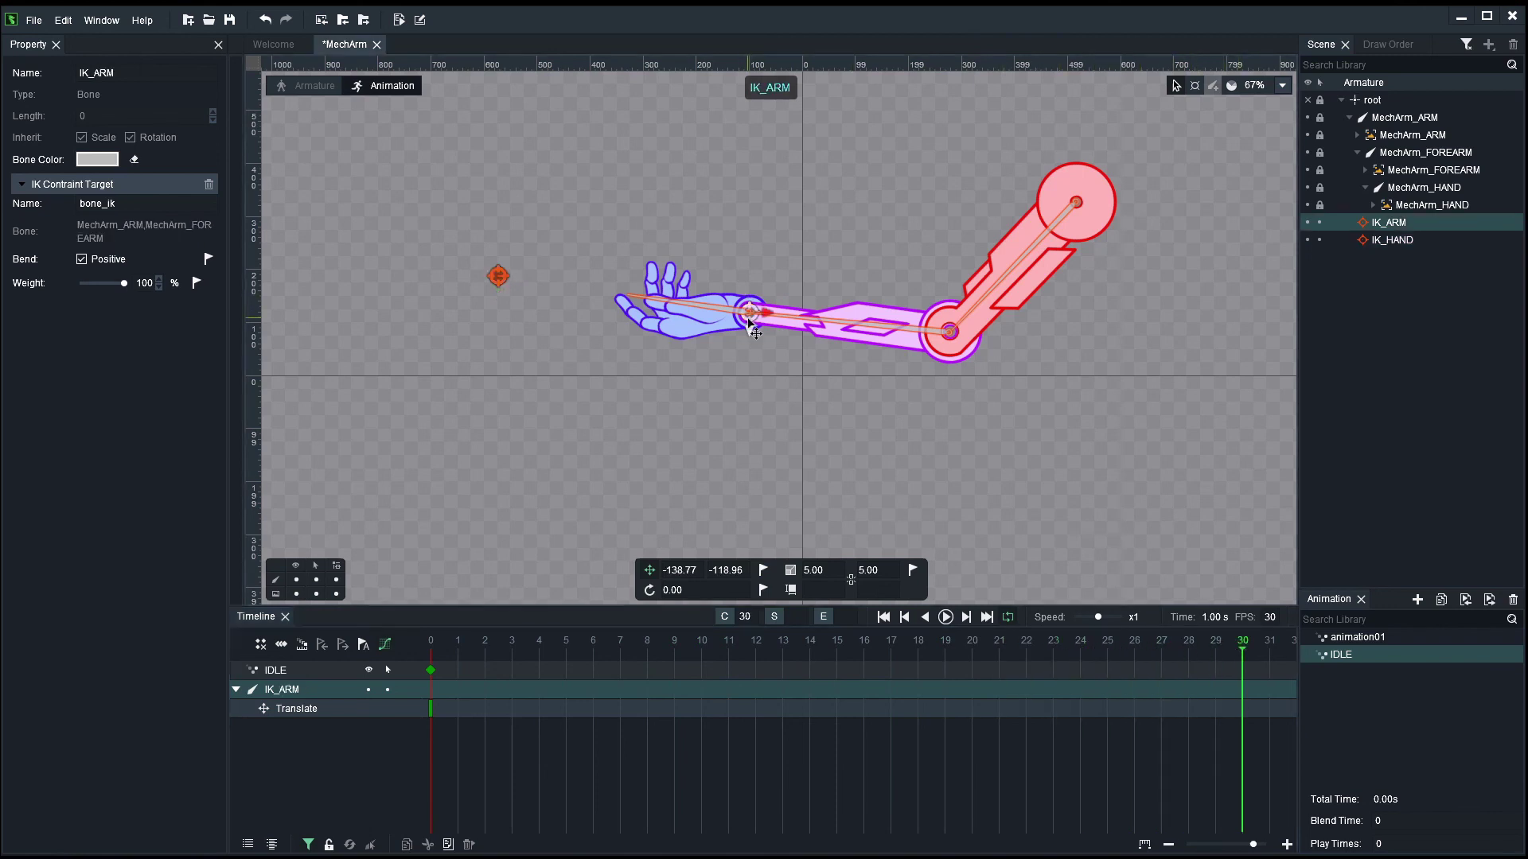
left_click(763, 569)
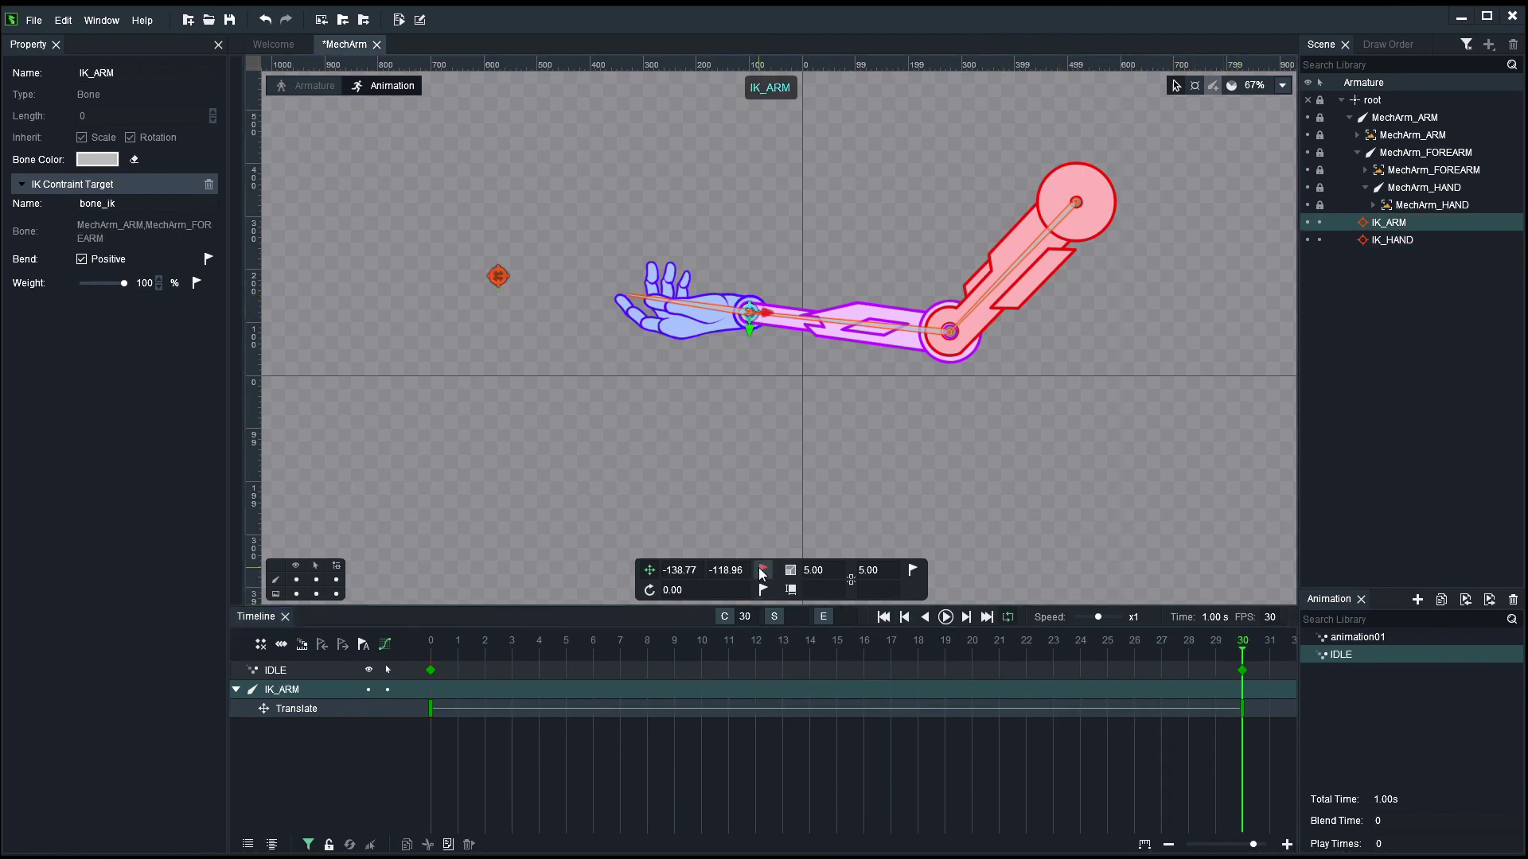
left_click(542, 306)
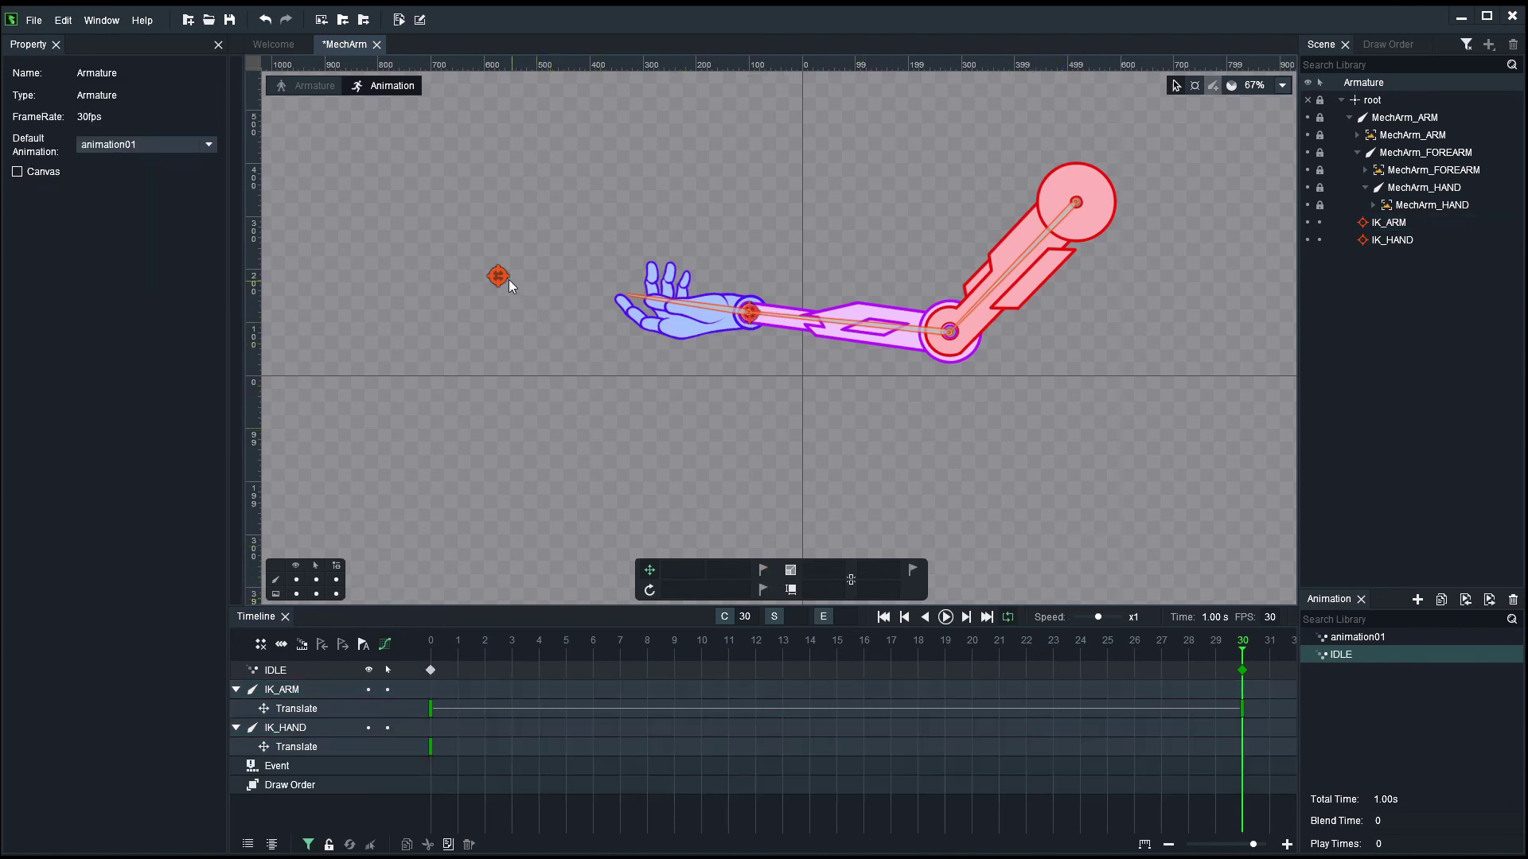
Step: Copy IK_HAND's frame 0 Translate keyframe, paste it at frame 30, and return to the start
left_click(501, 275)
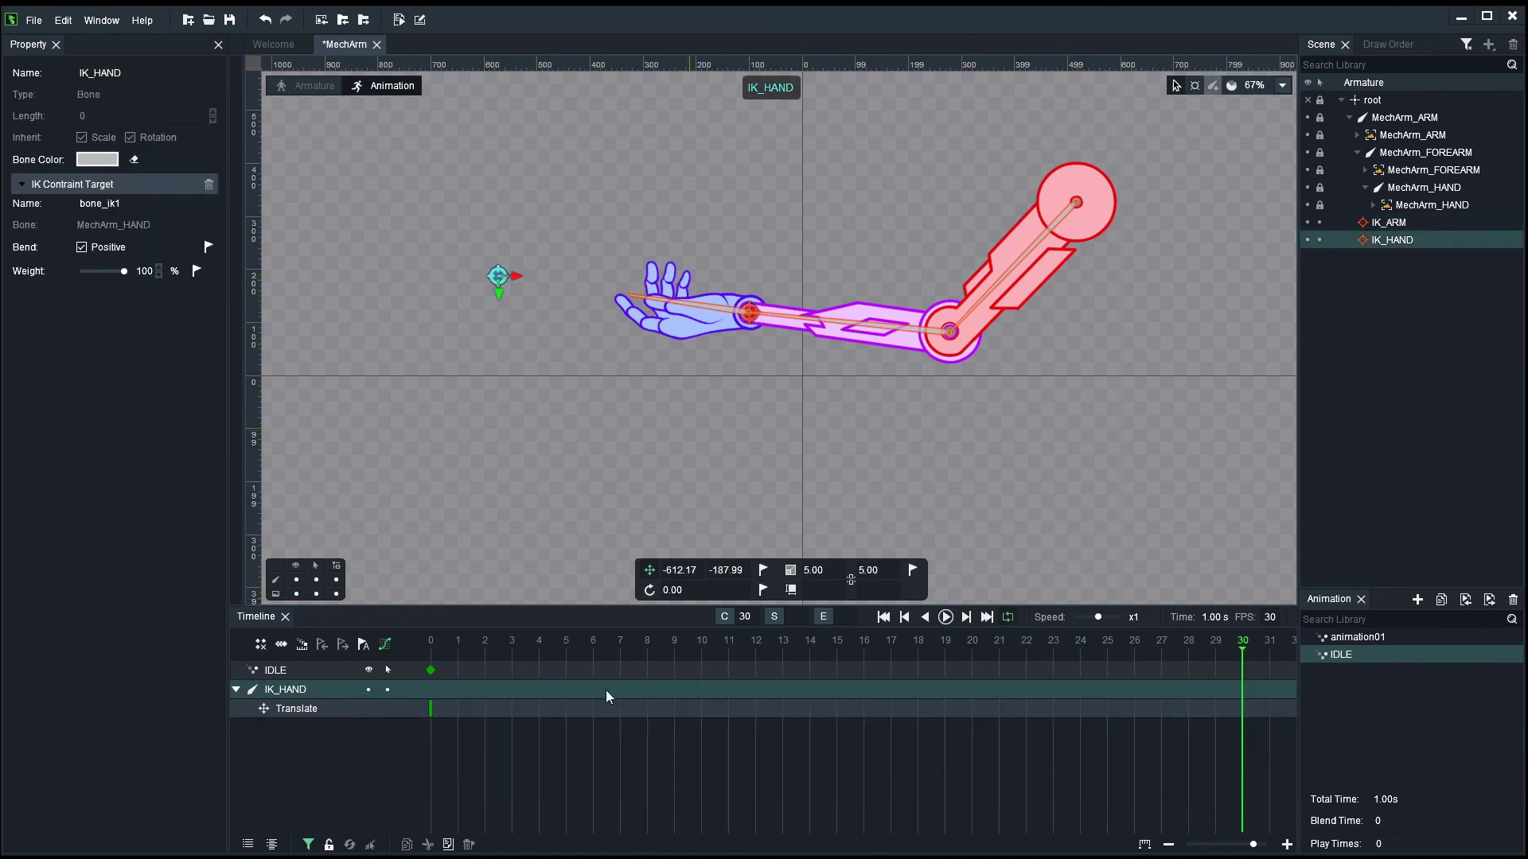
left_click(432, 649)
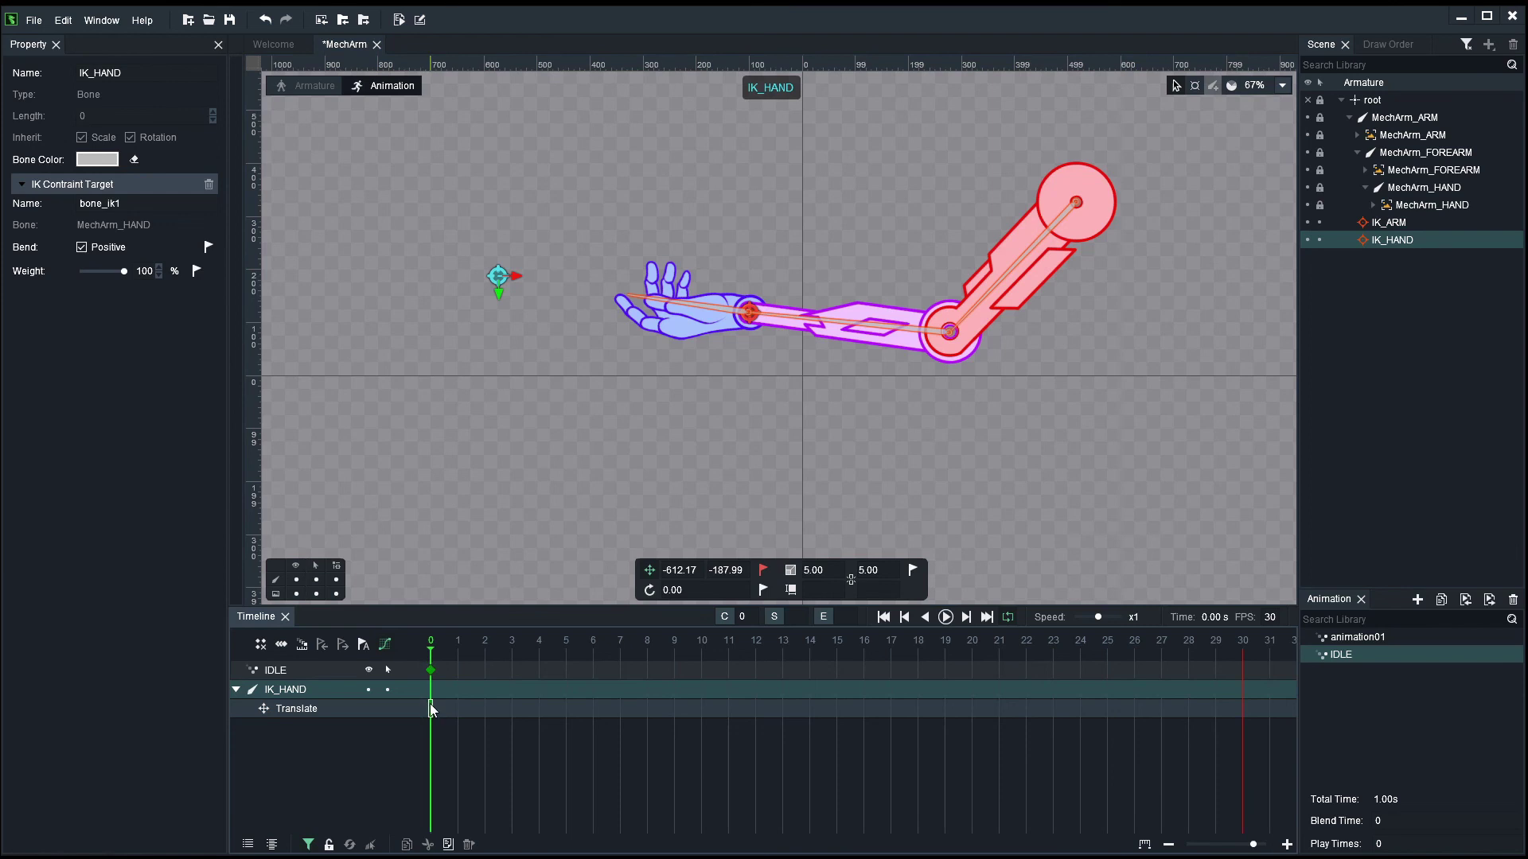
left_click(407, 844)
right_click(430, 718)
left_click(501, 762)
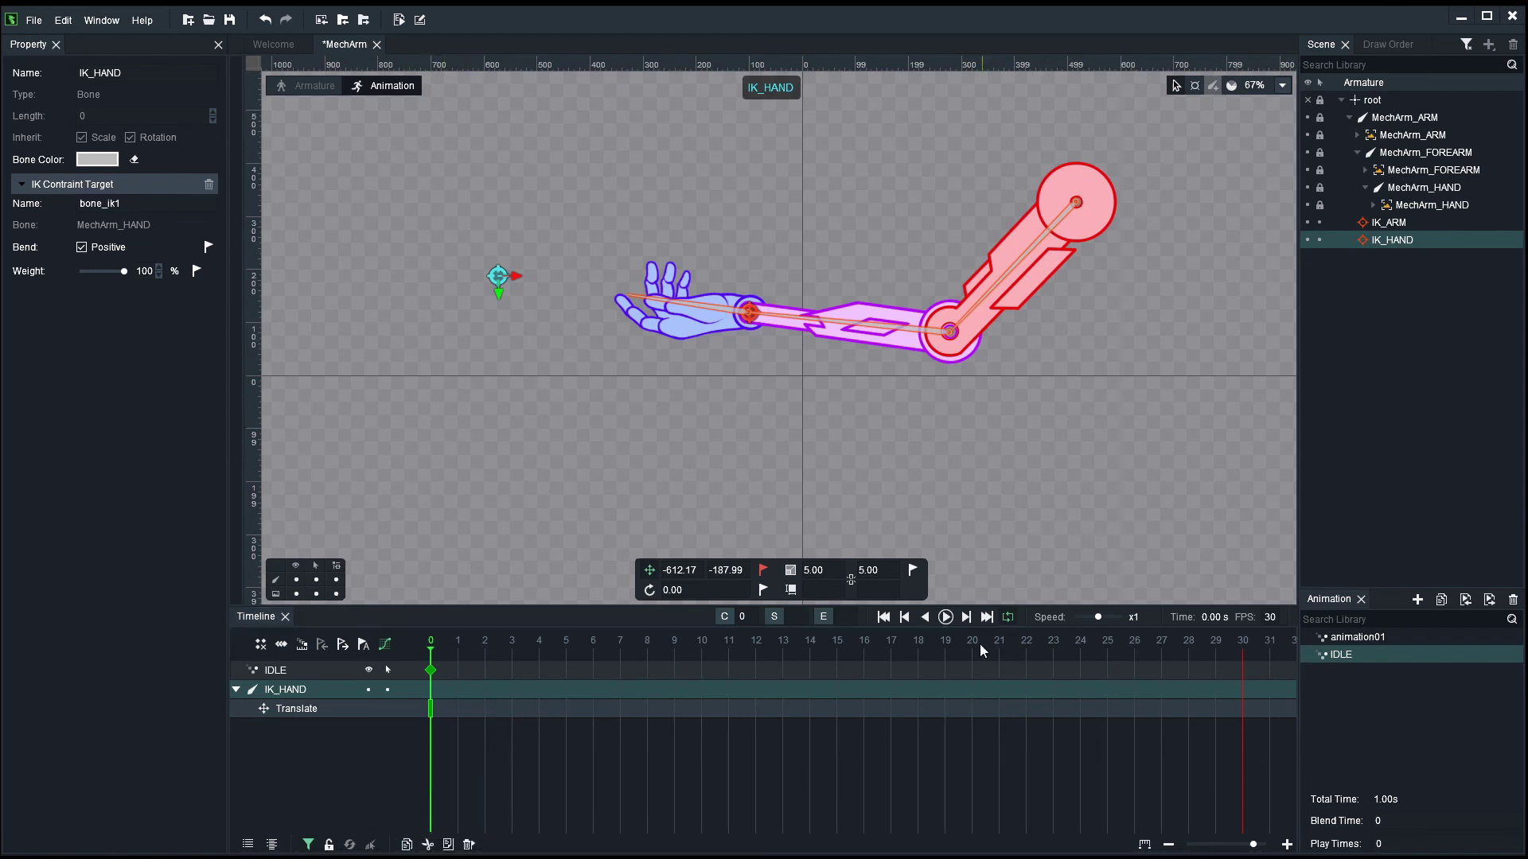
left_click_drag(980, 643, 1243, 700)
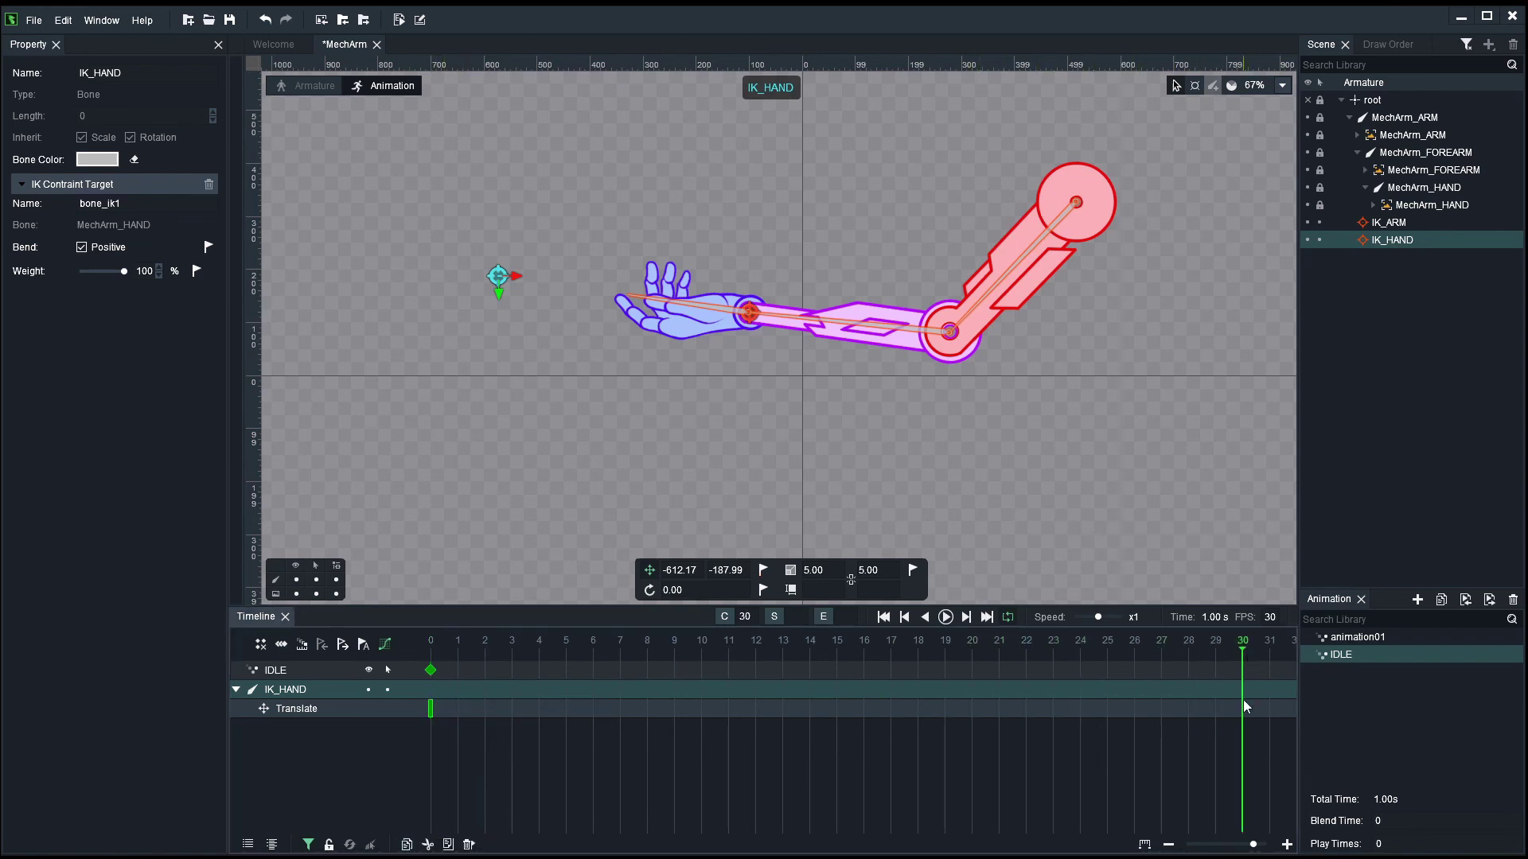
right_click(1243, 700)
left_click(1270, 747)
left_click(343, 649)
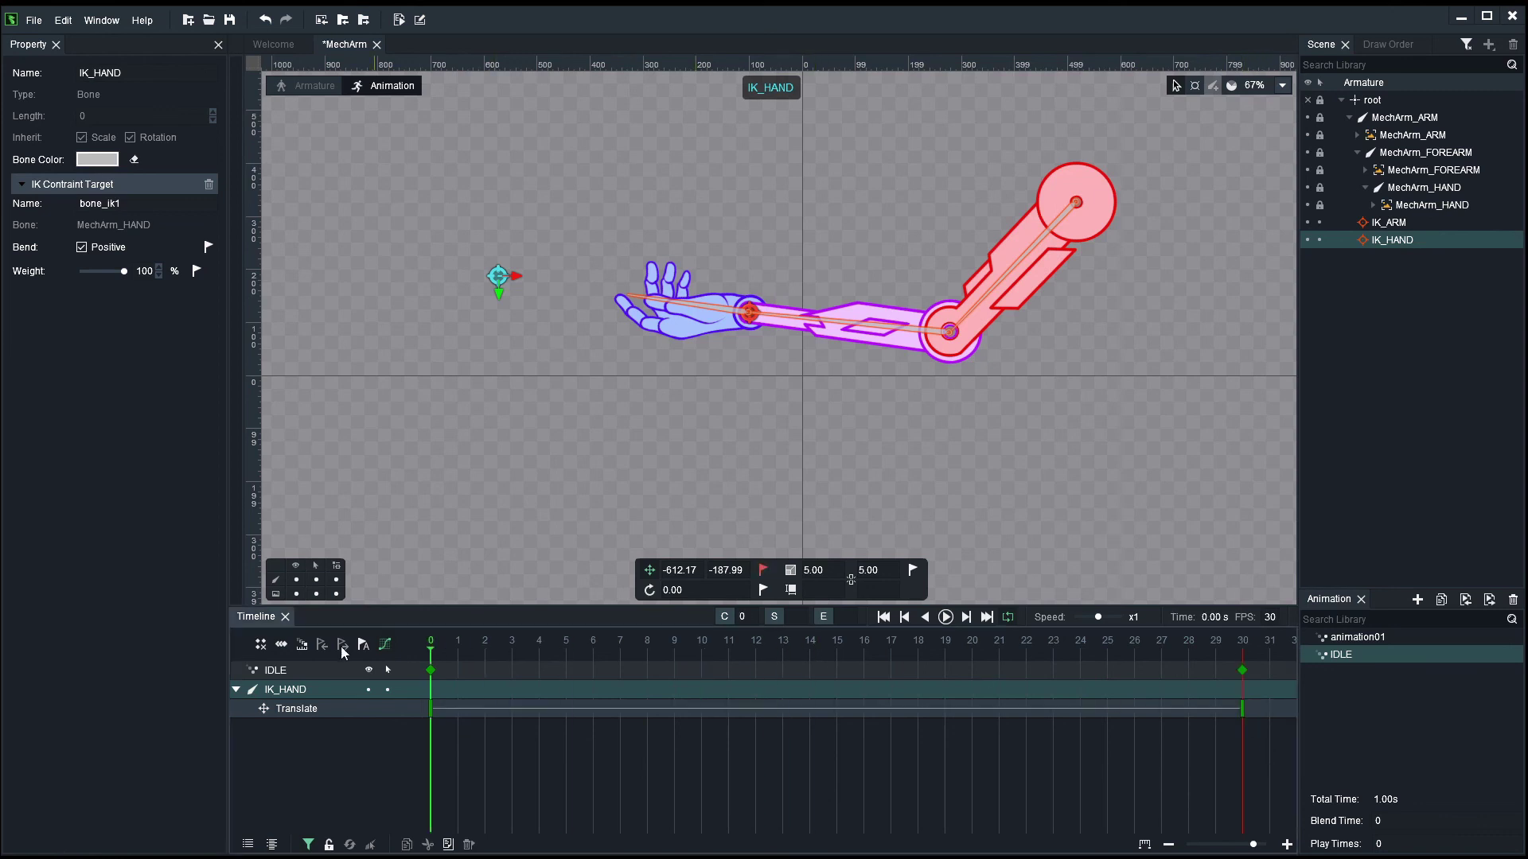
left_click(455, 420)
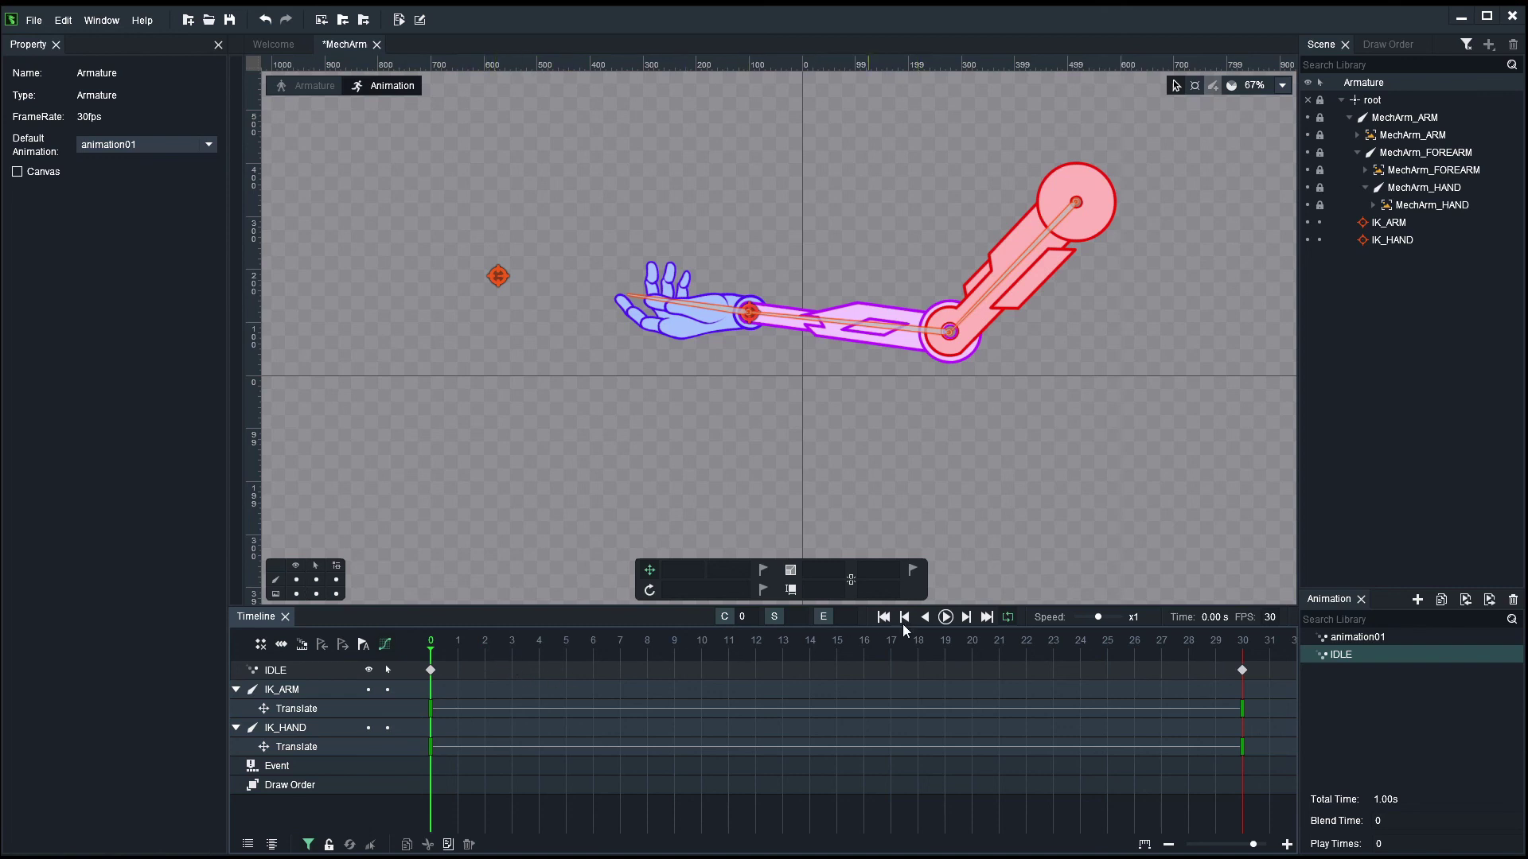
Step: Play IDLE with Repeat on, stop it, and scrub to frame 15
left_click(946, 617)
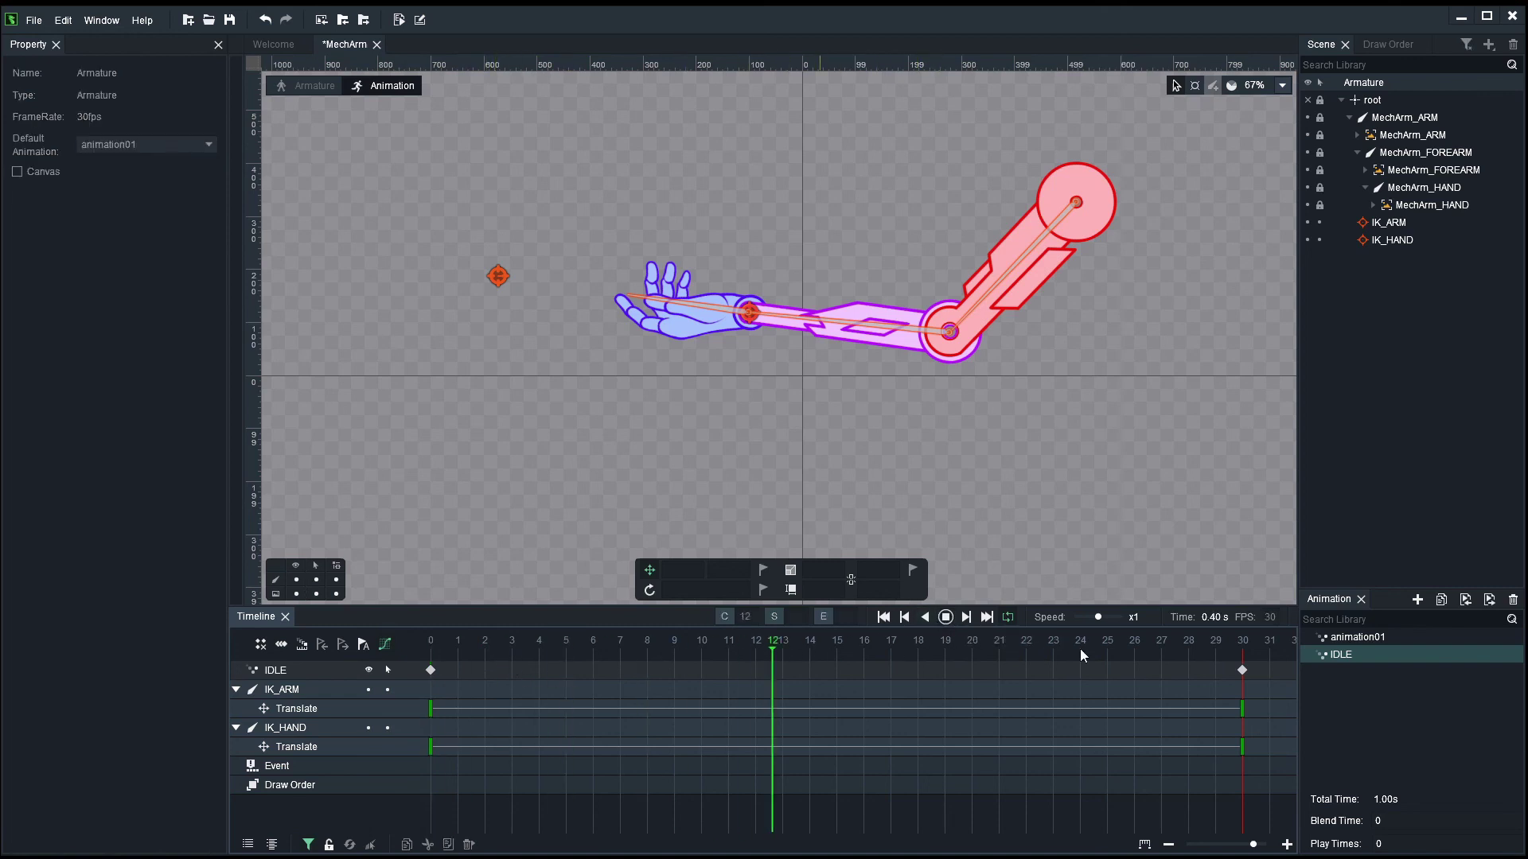
left_click(1007, 617)
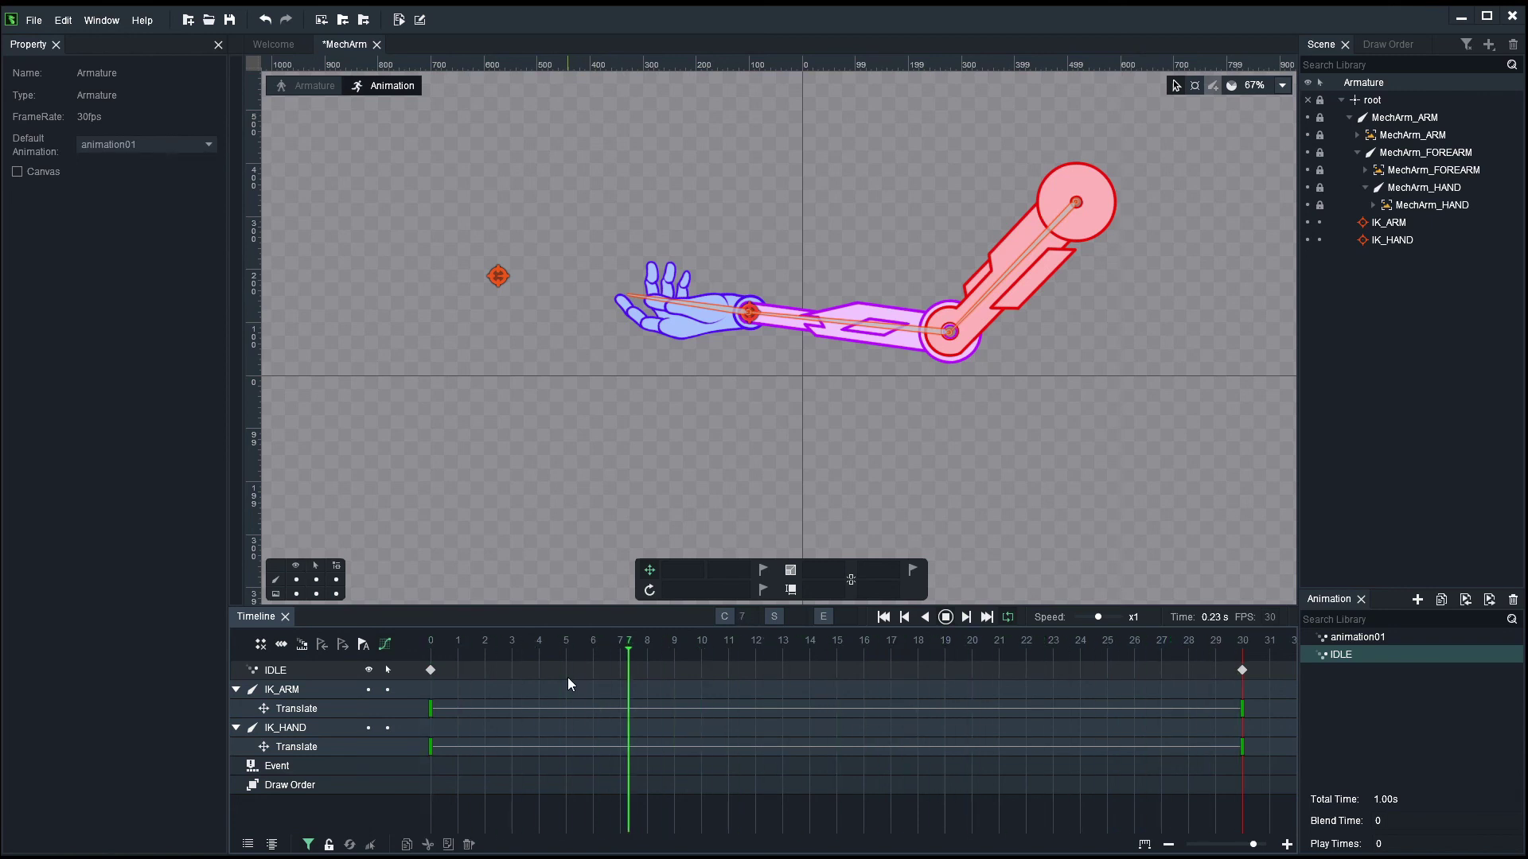
key("space")
left_click_drag(752, 648, 842, 650)
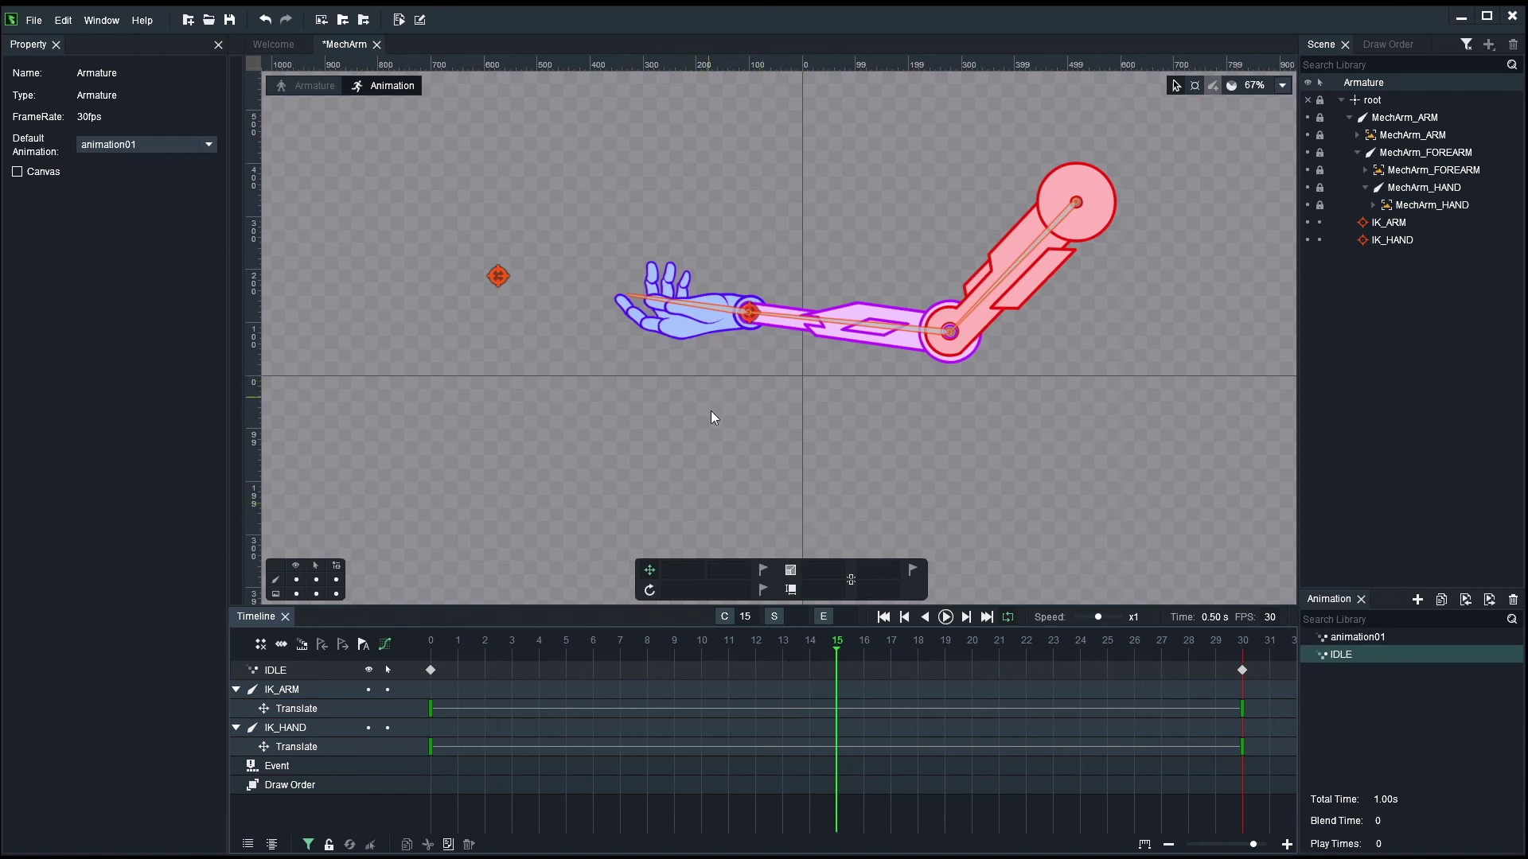
Step: Move IK_ARM down-right at frame 15, key it, and preview the motion
left_click(747, 322)
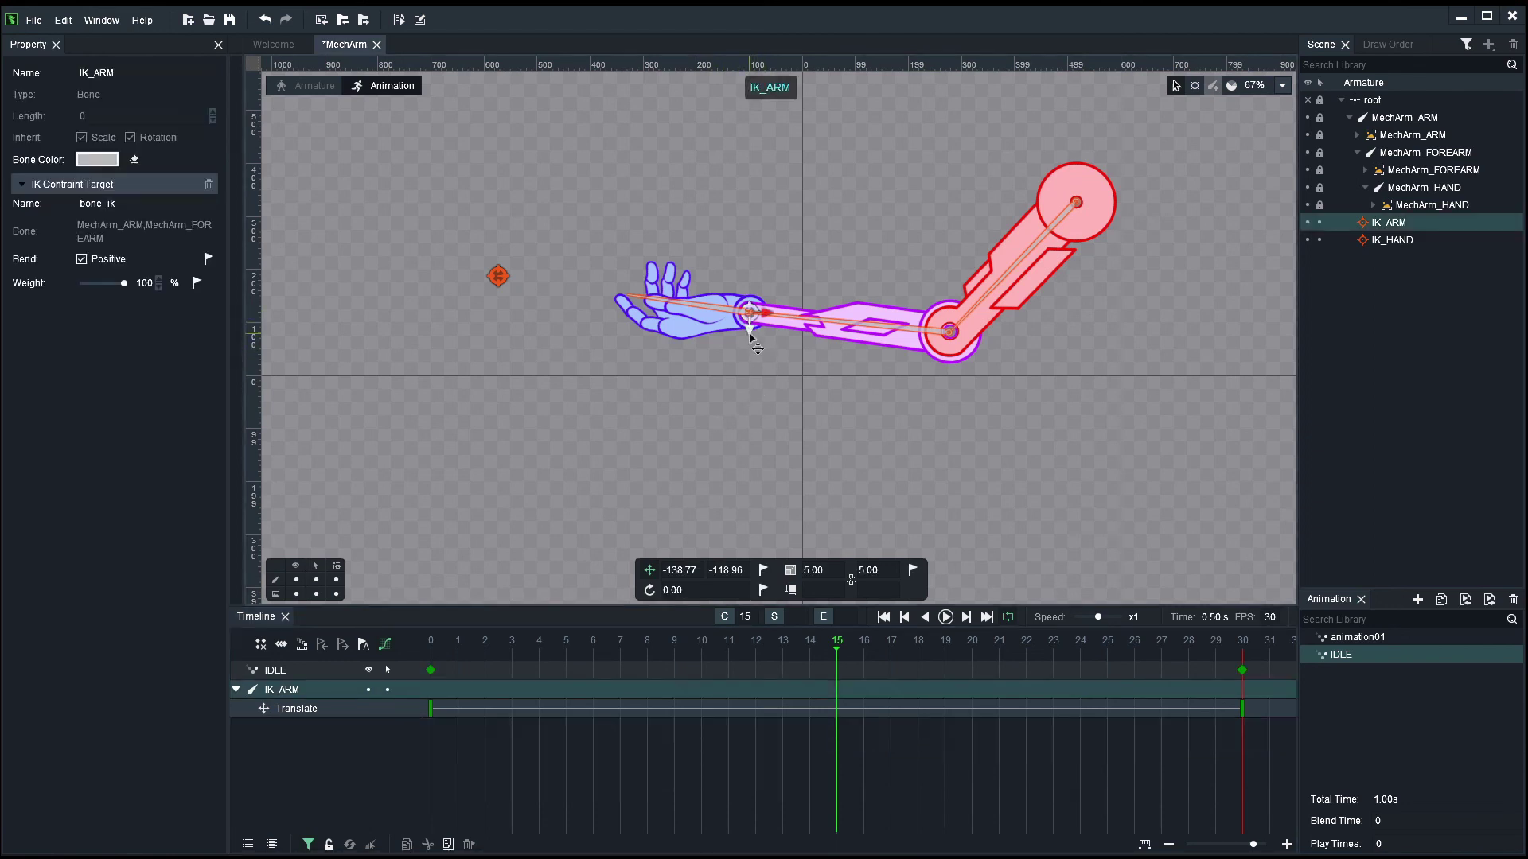
left_click_drag(750, 328, 782, 349)
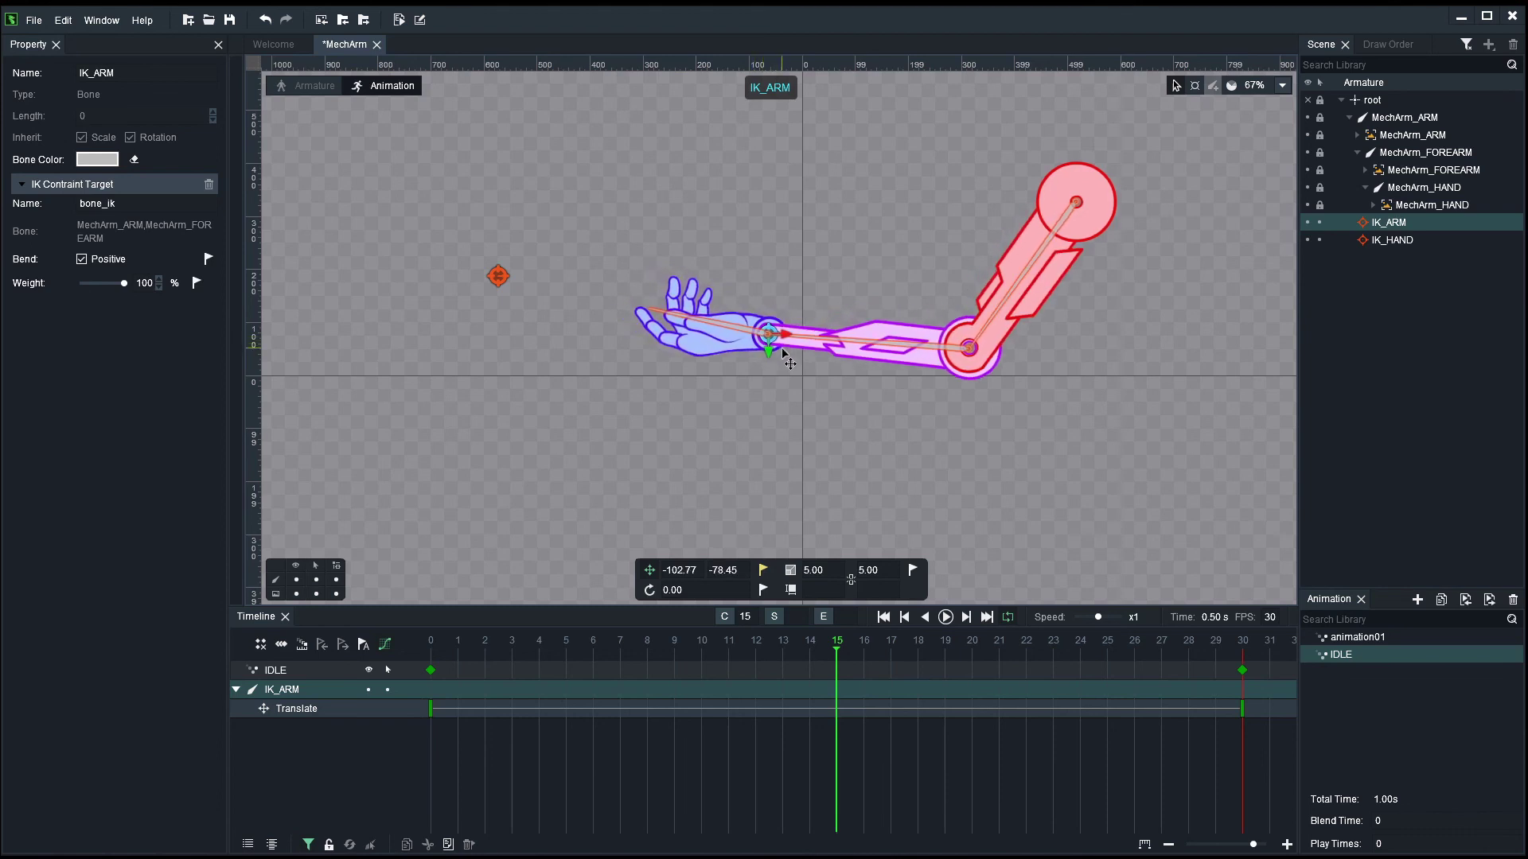
left_click(763, 569)
left_click(564, 498)
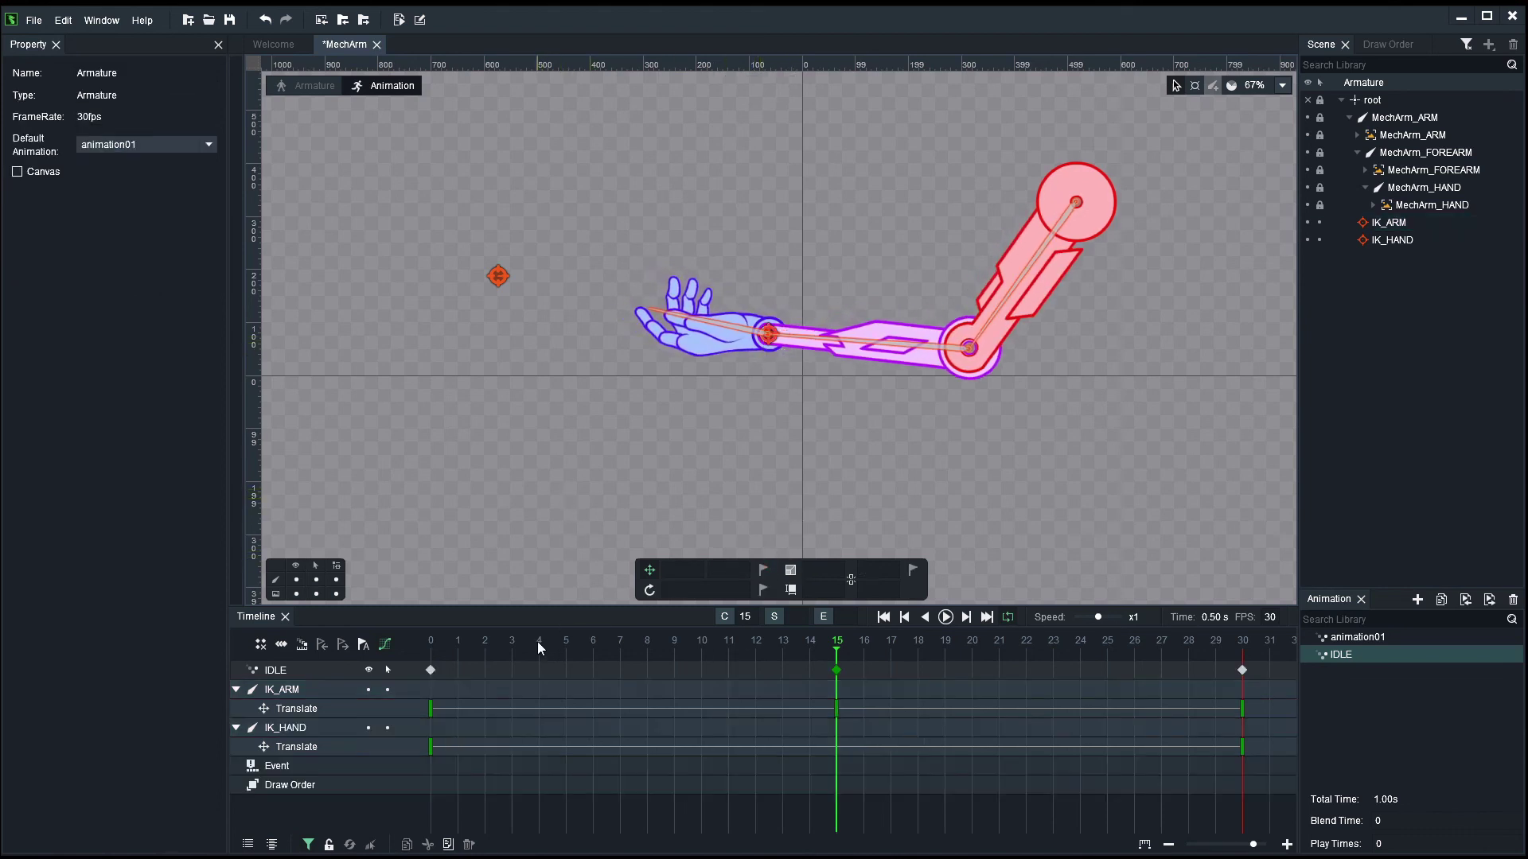
key("space")
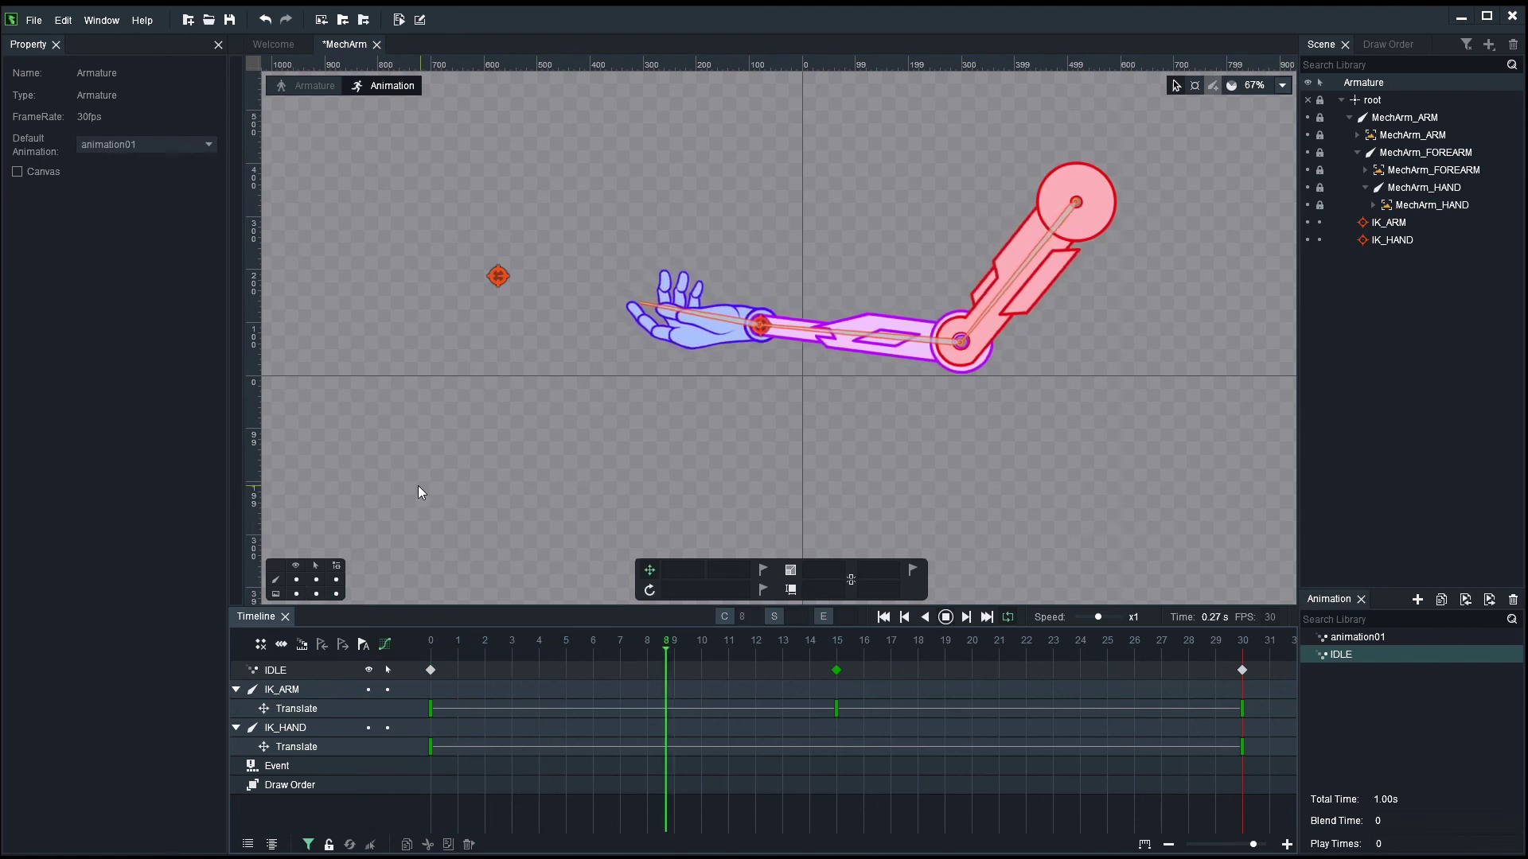
key("space")
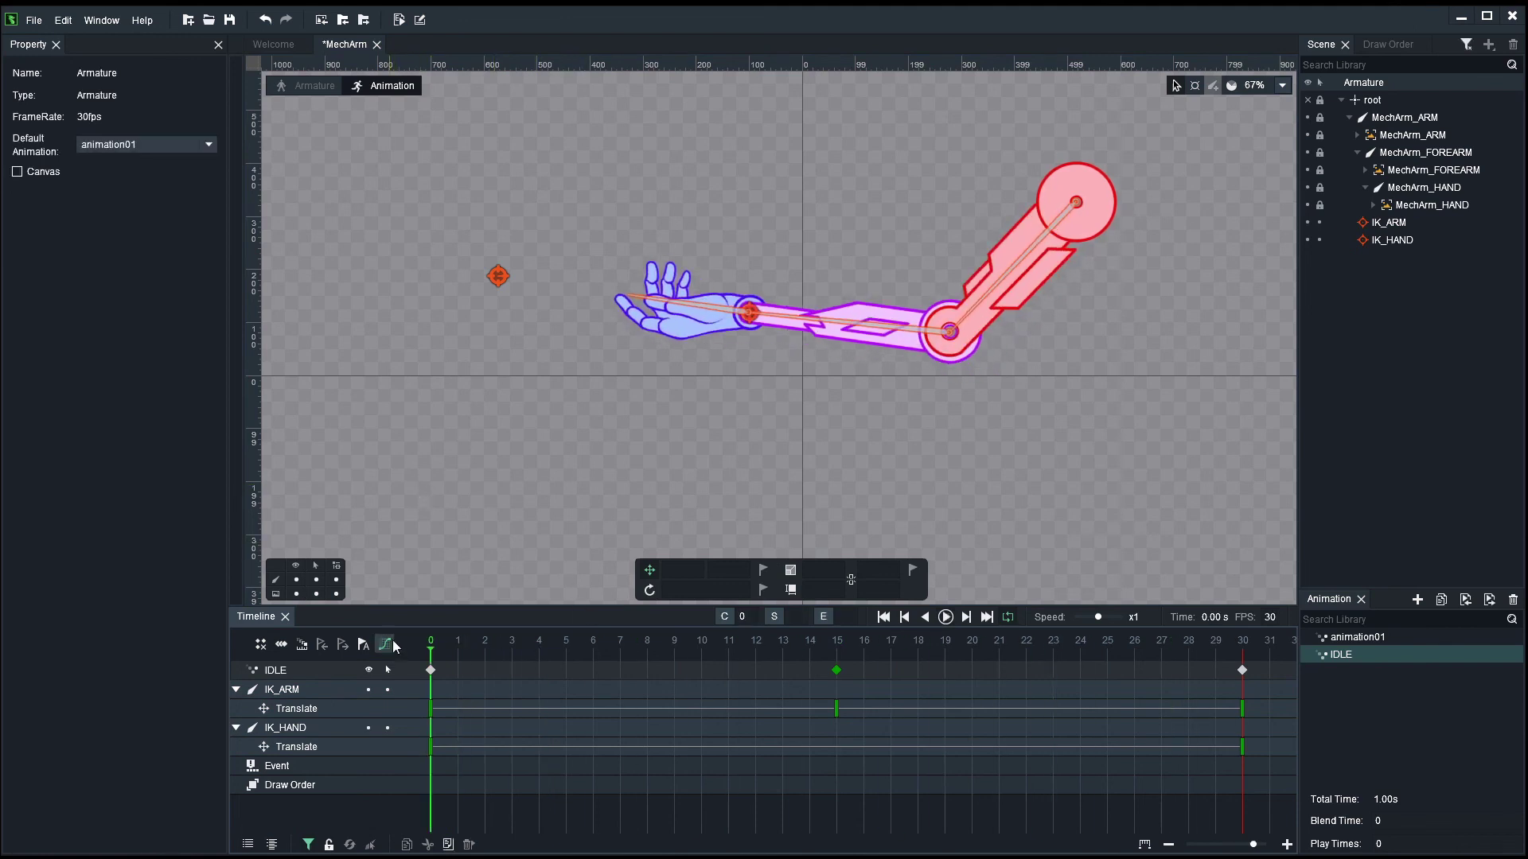
Step: Lower IK_HAND at frame 15, key its position, and play to review
left_click(498, 278)
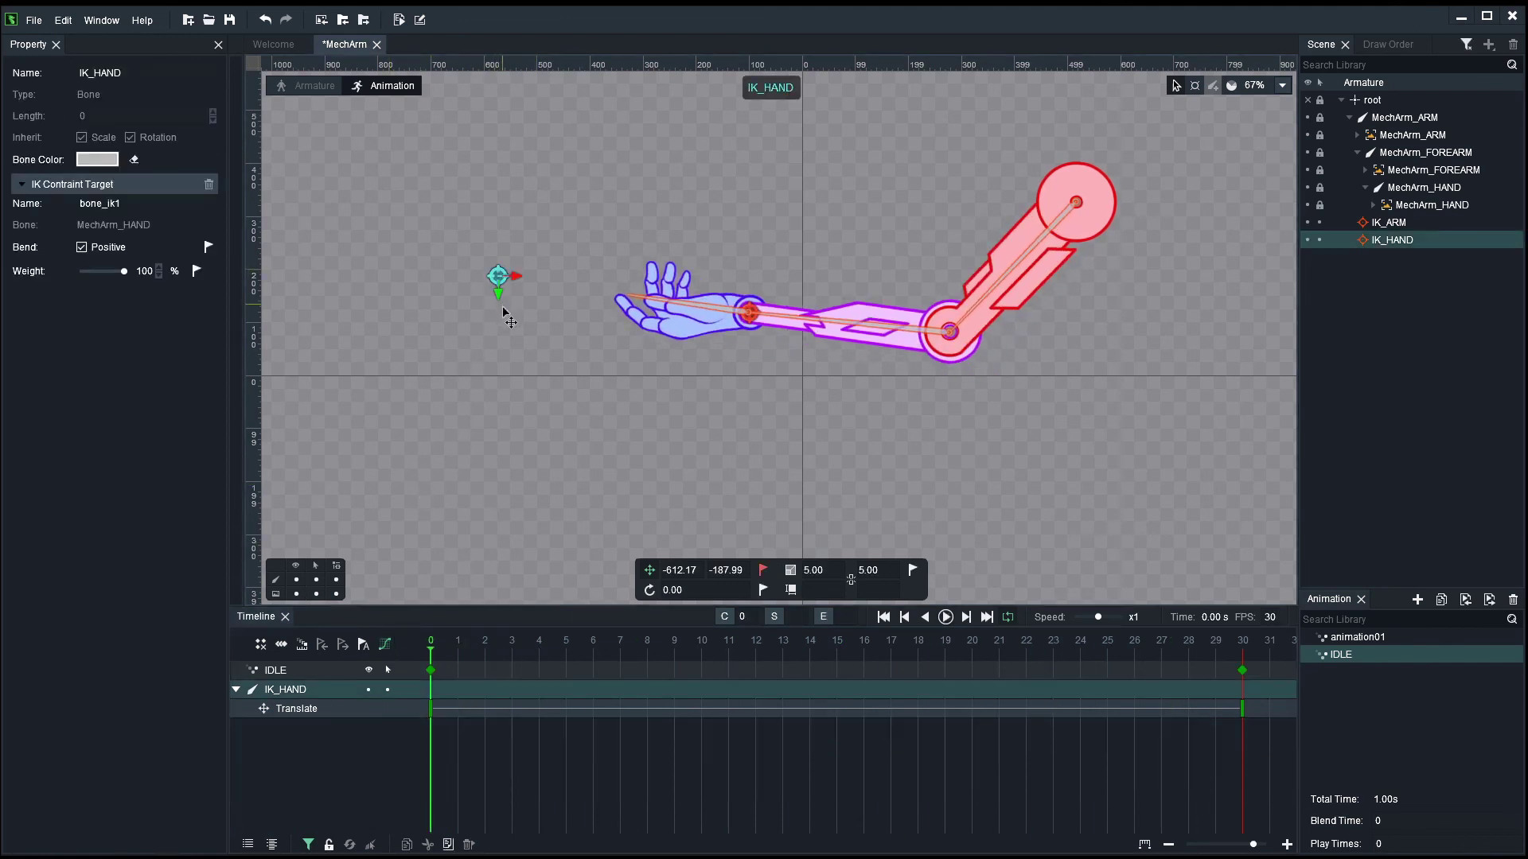
left_click_drag(712, 642, 843, 647)
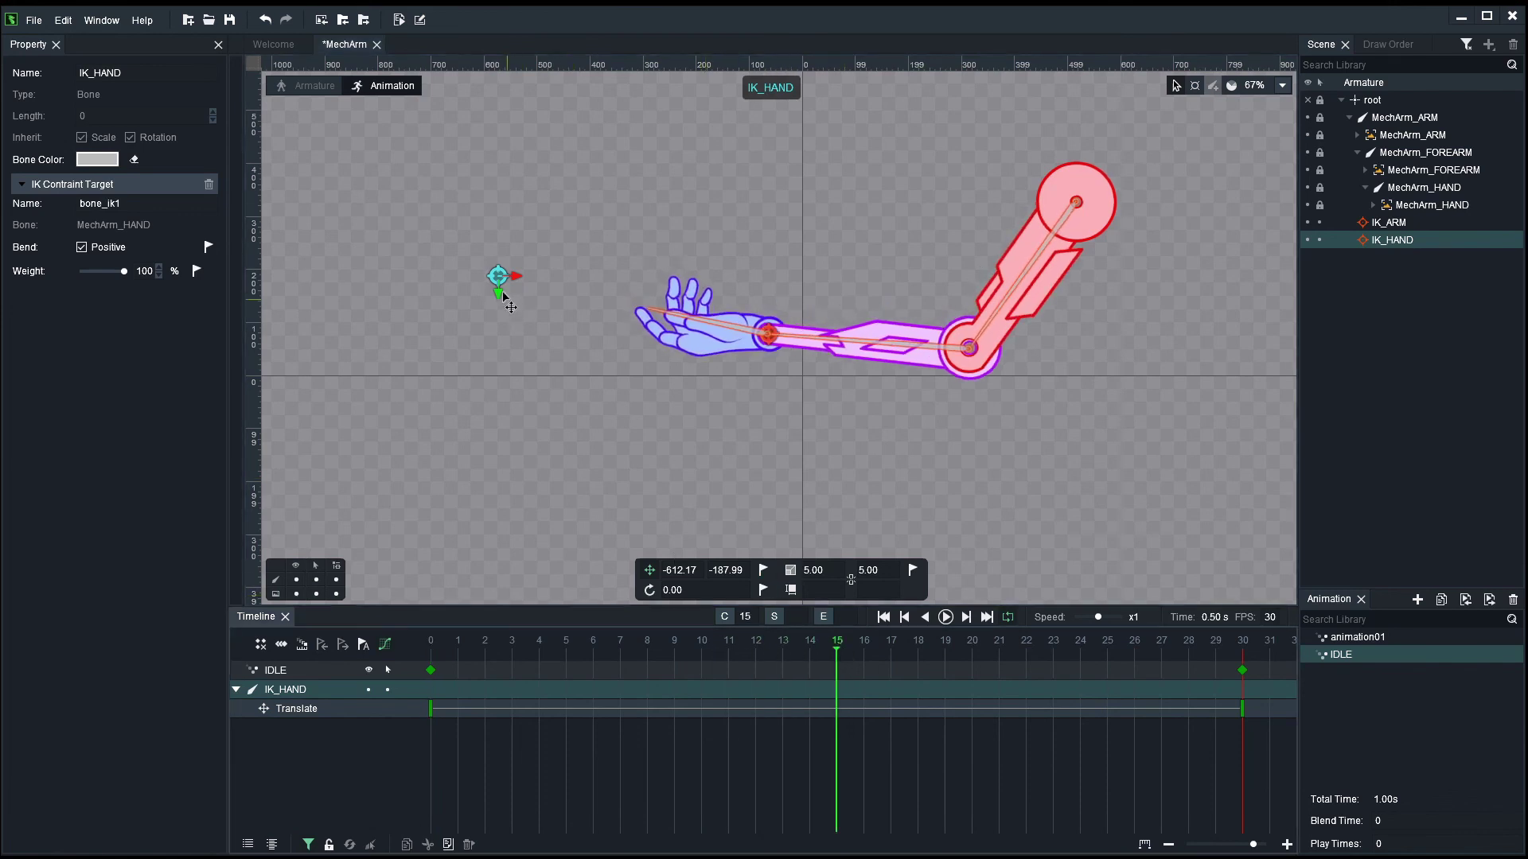
left_click_drag(503, 296, 503, 408)
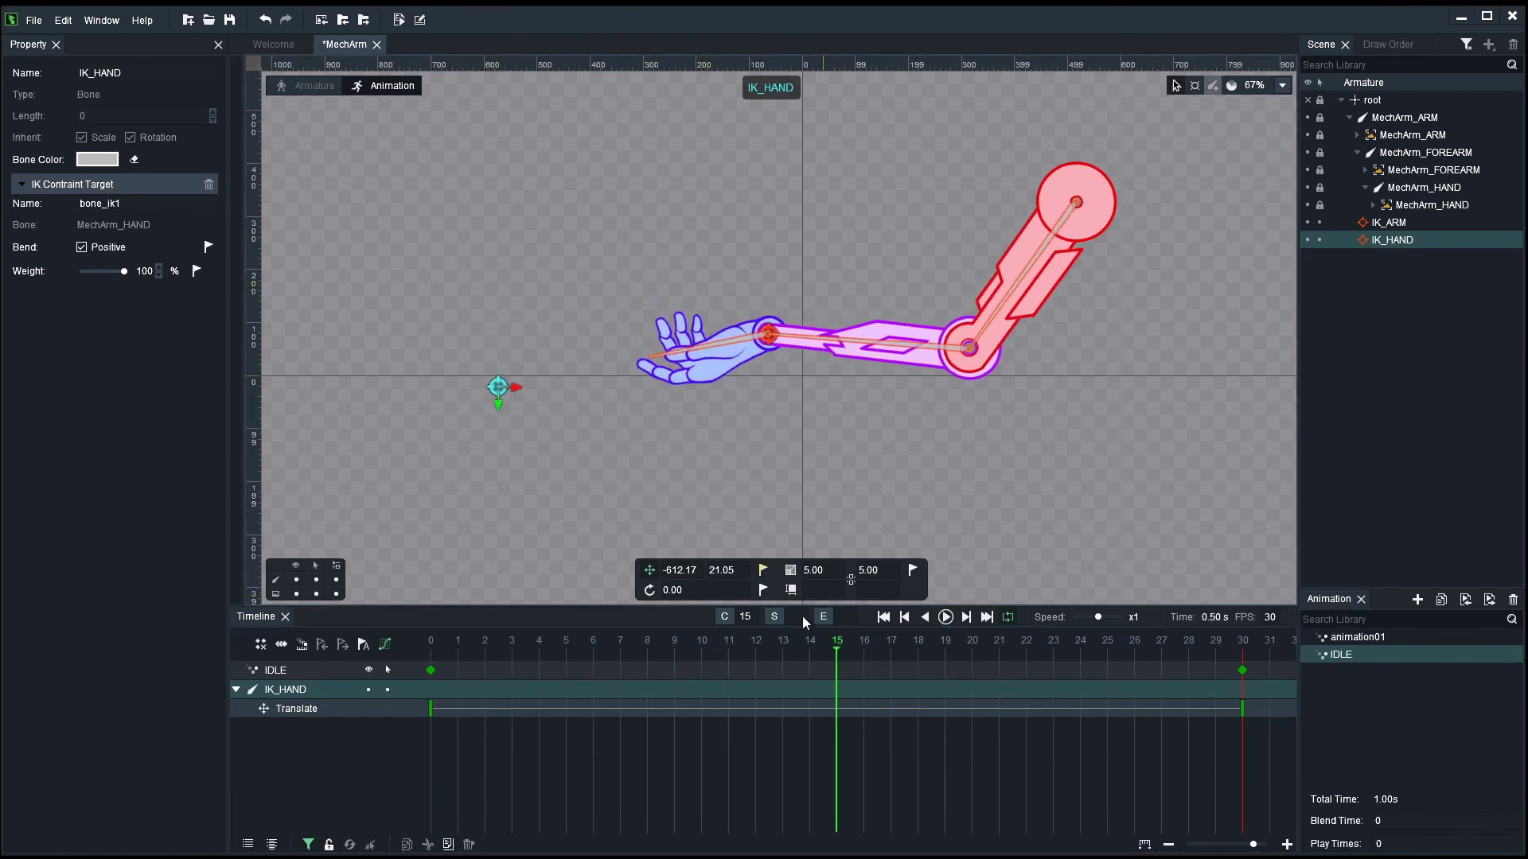
left_click(761, 571)
key("space")
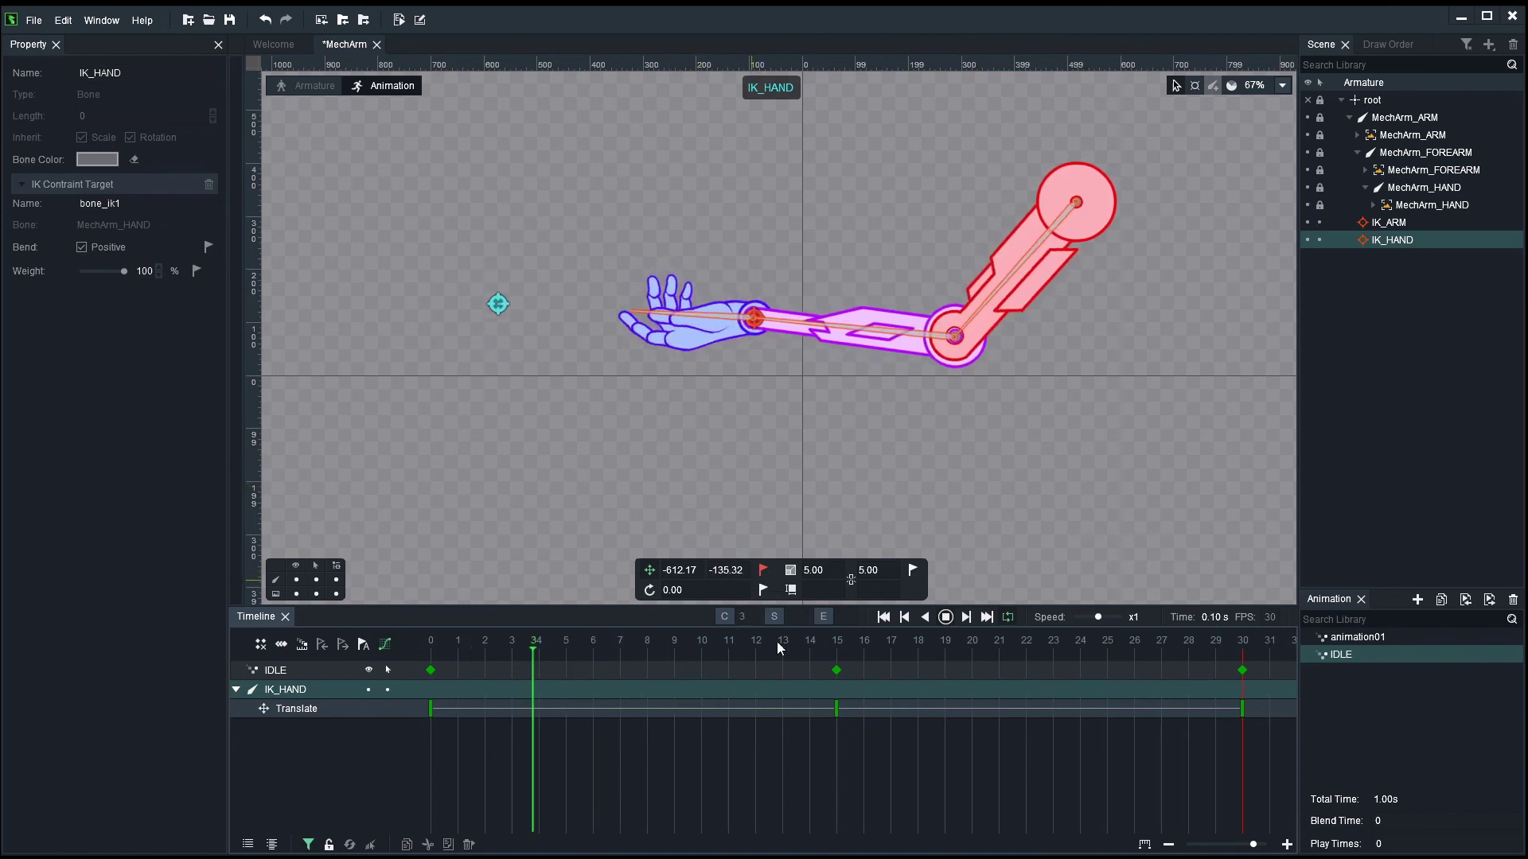
Step: Nudge IK_ARM up and left at frame 15, rekey it, and preview
key("space")
left_click_drag(733, 647, 836, 648)
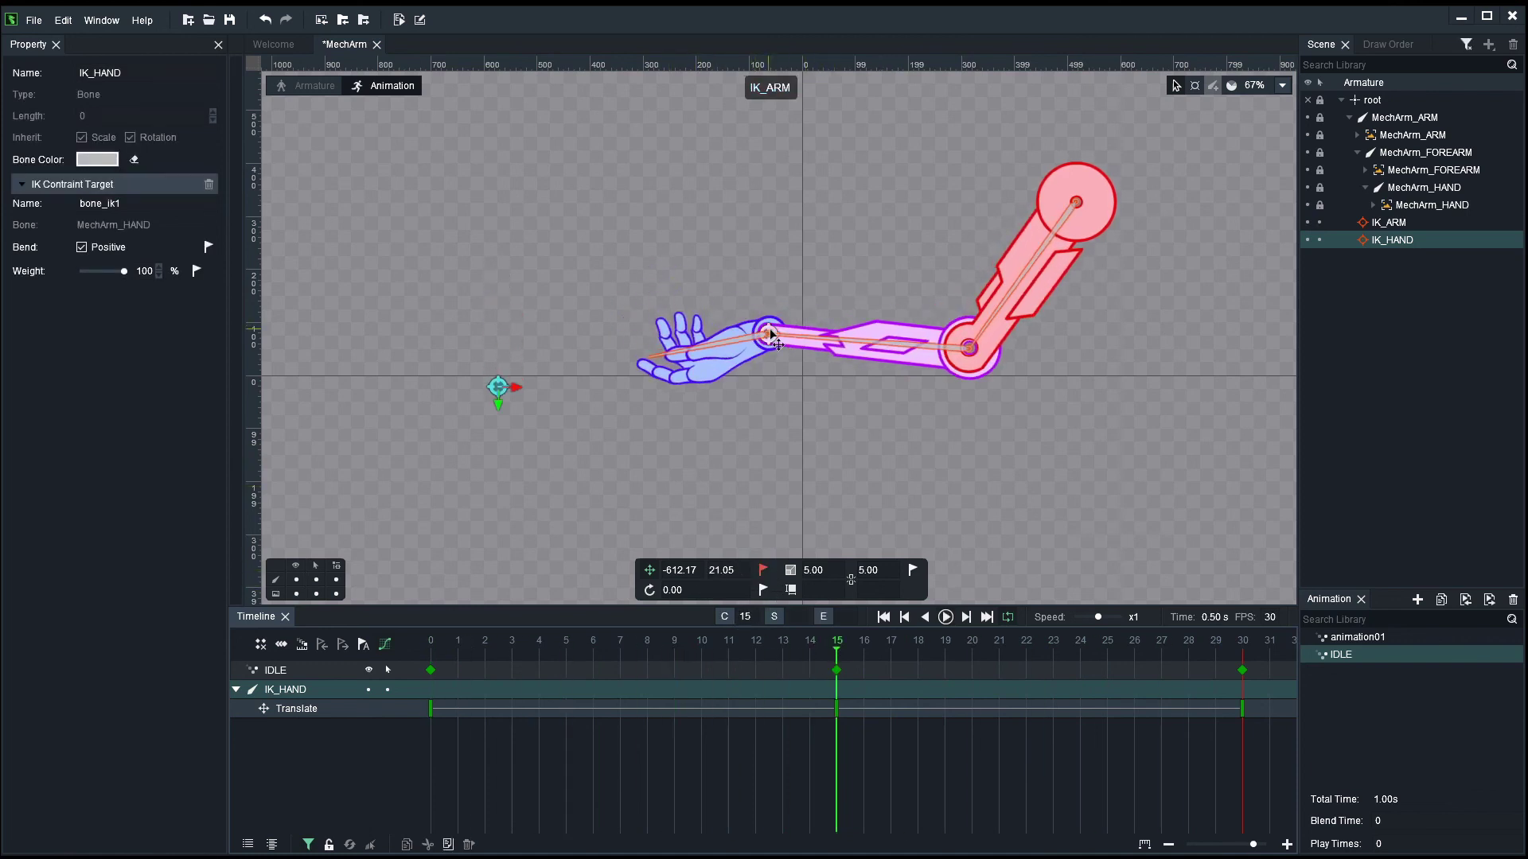
left_click(791, 360)
left_click_drag(774, 351, 777, 321)
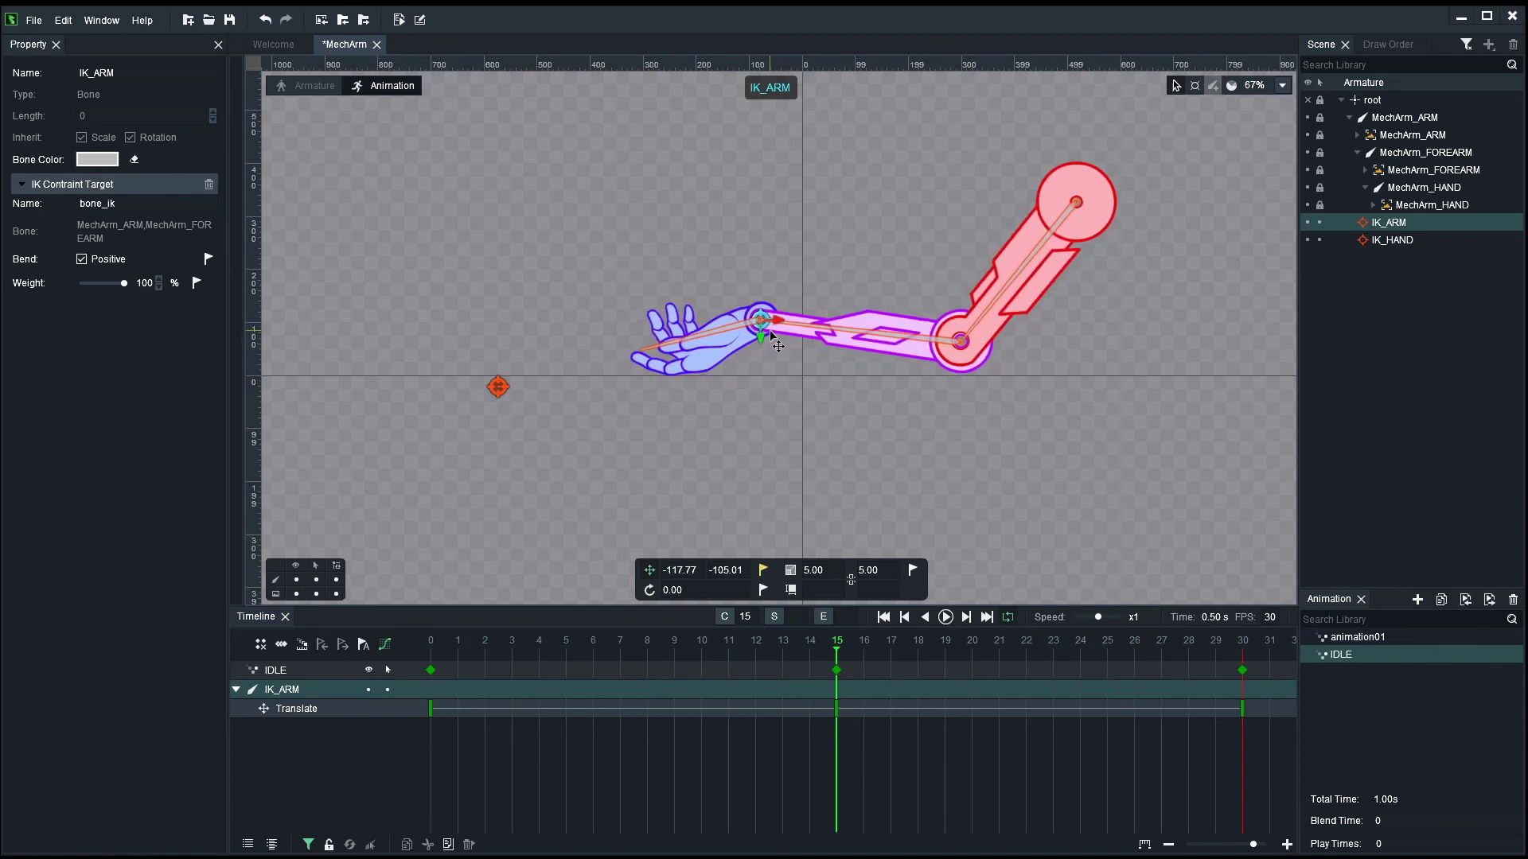
left_click(763, 571)
key("space")
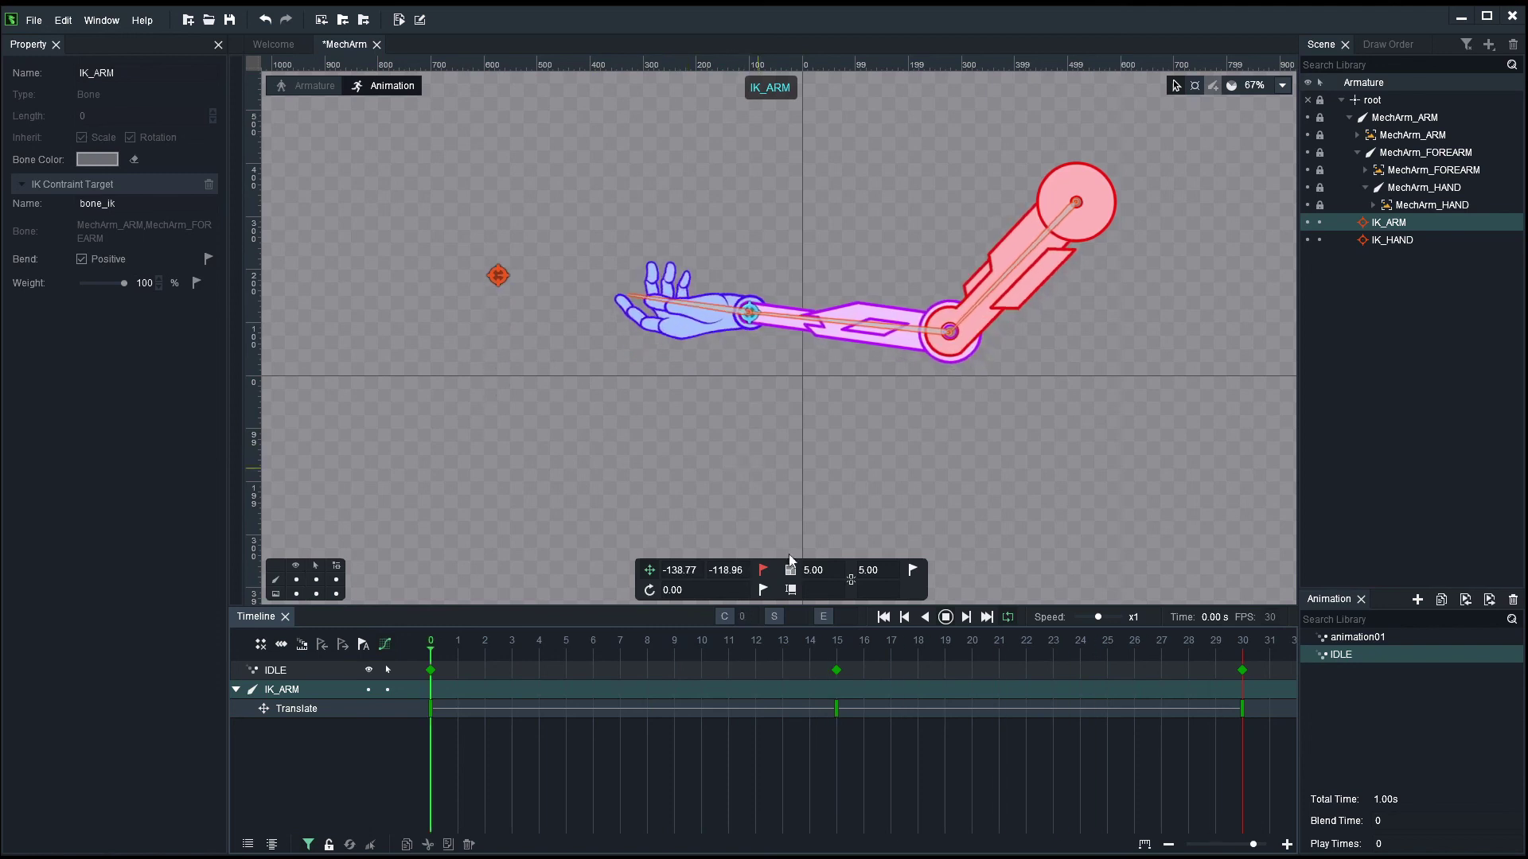
key("space")
Step: Rework IK_HAND's frame-15 position, comparing against frame 1, and settle it lower
left_click(498, 357)
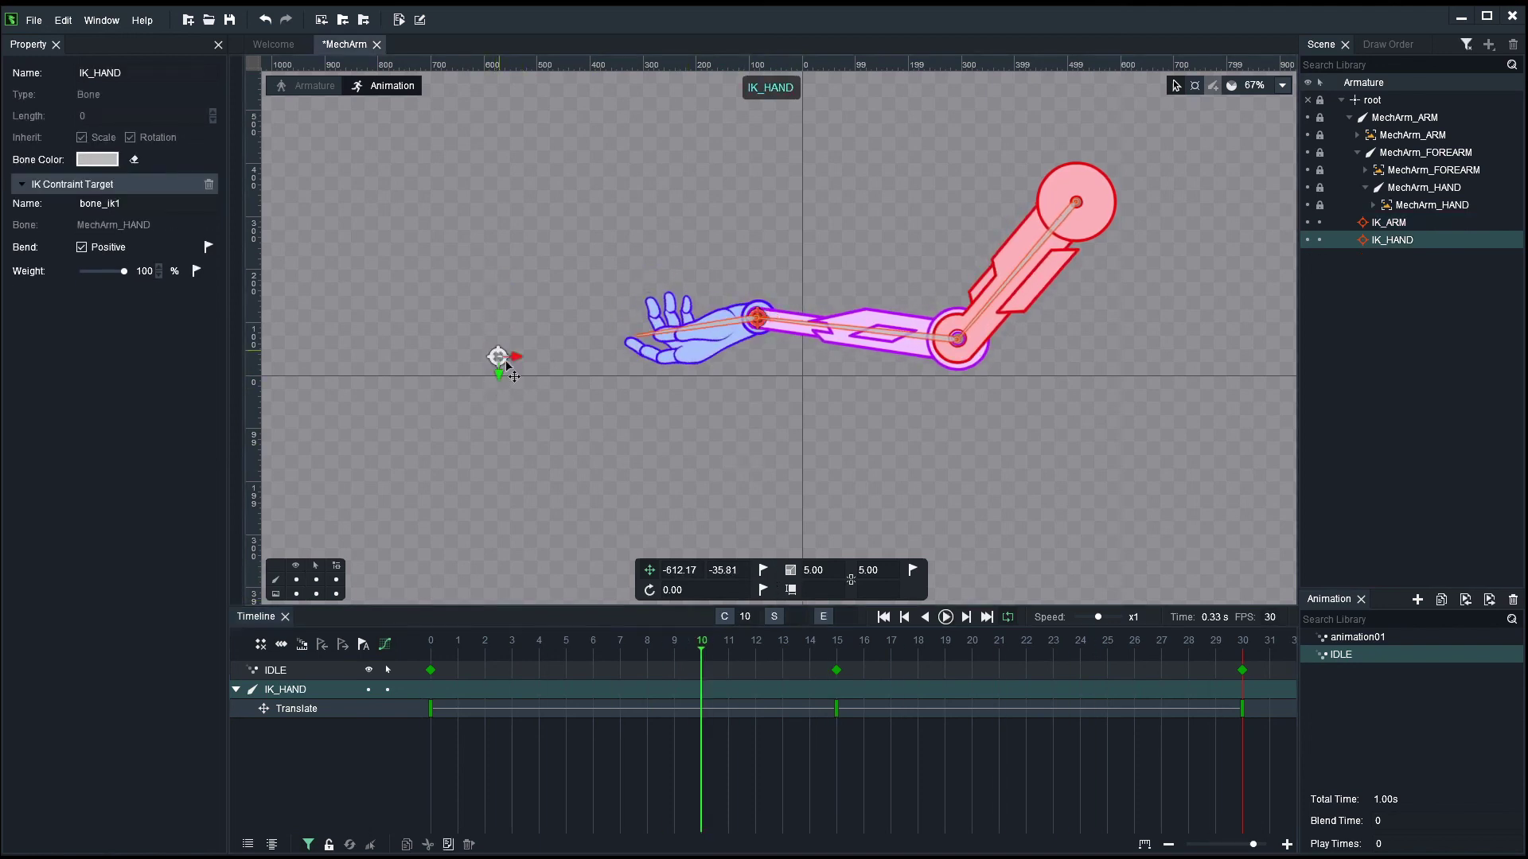
left_click(836, 643)
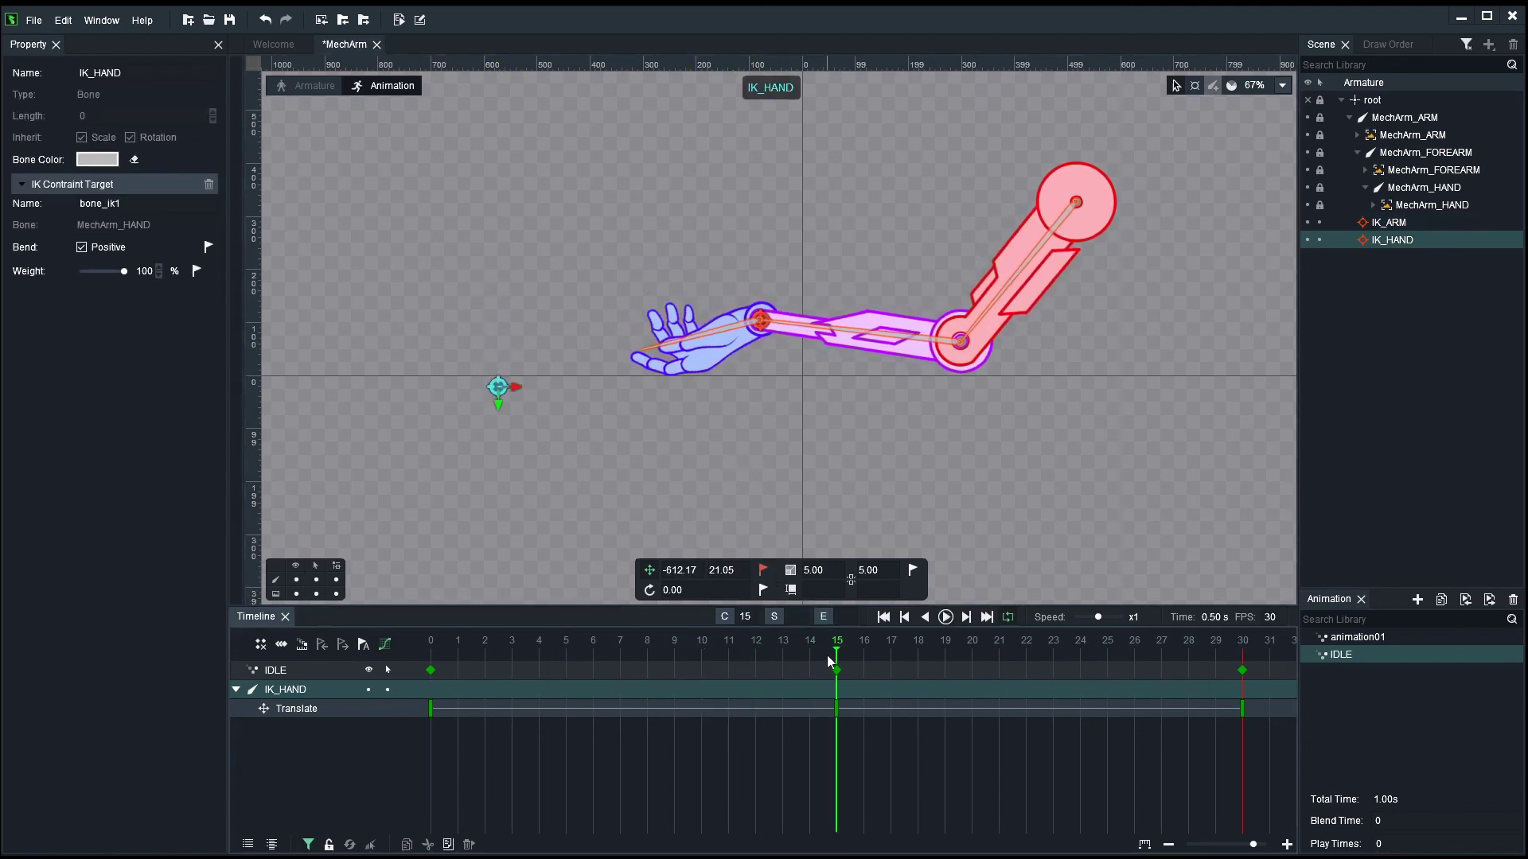
left_click_drag(510, 431, 517, 284)
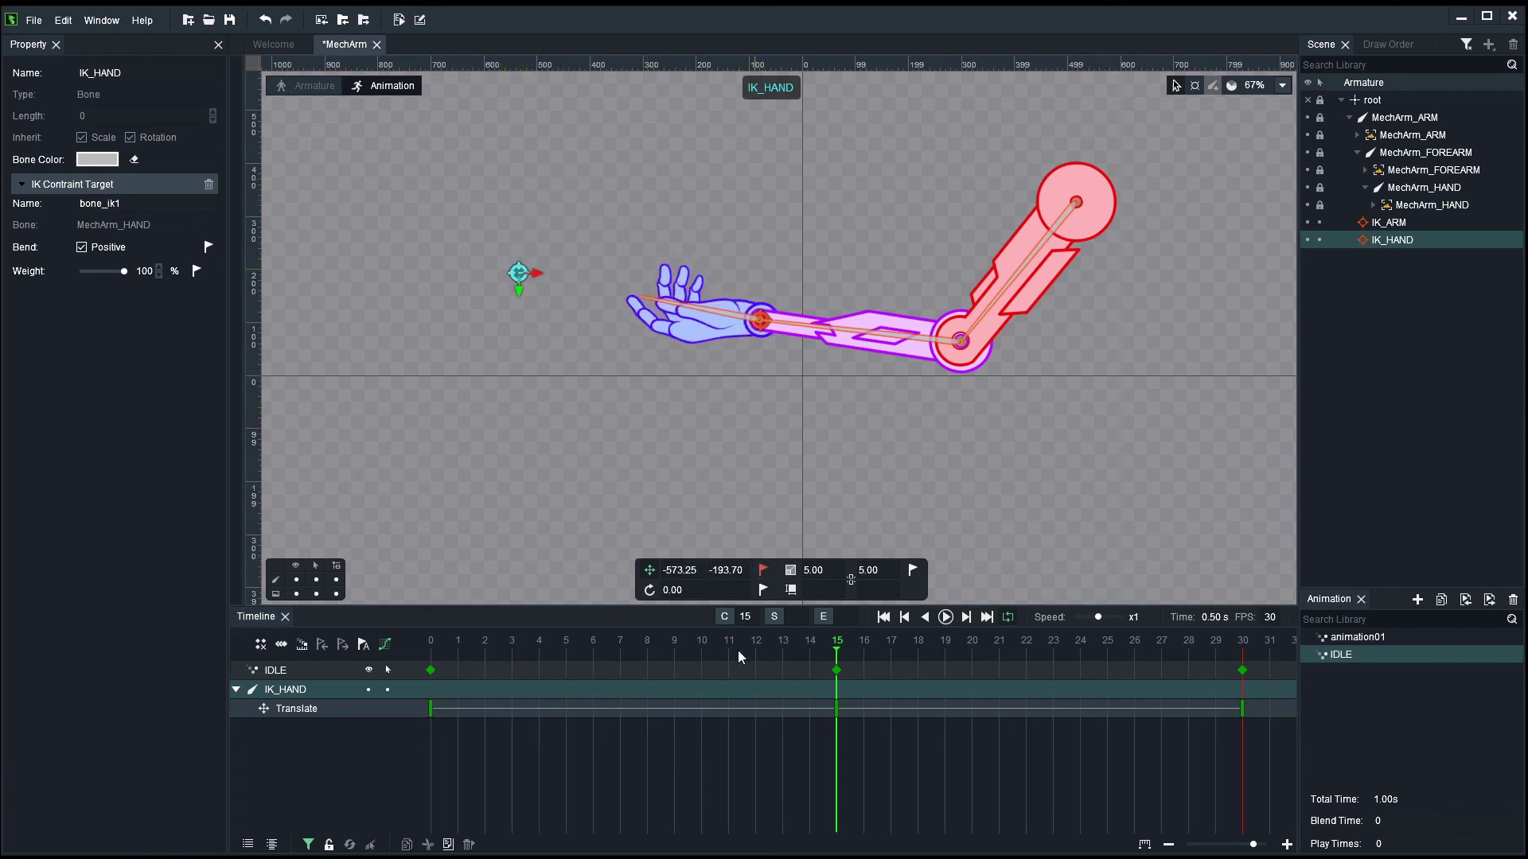
left_click_drag(738, 646, 458, 646)
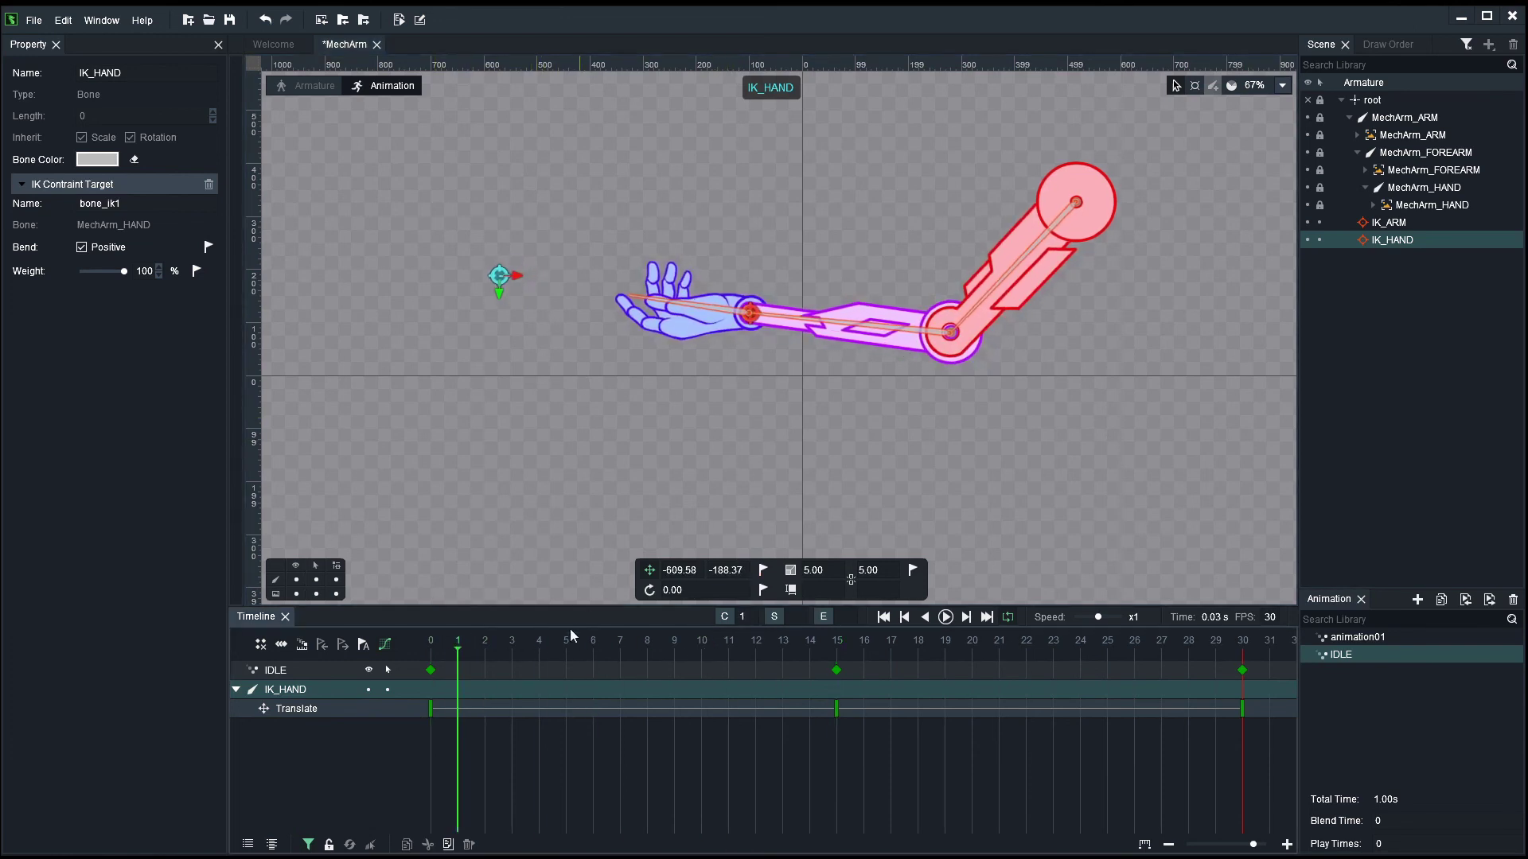
left_click_drag(570, 629, 837, 672)
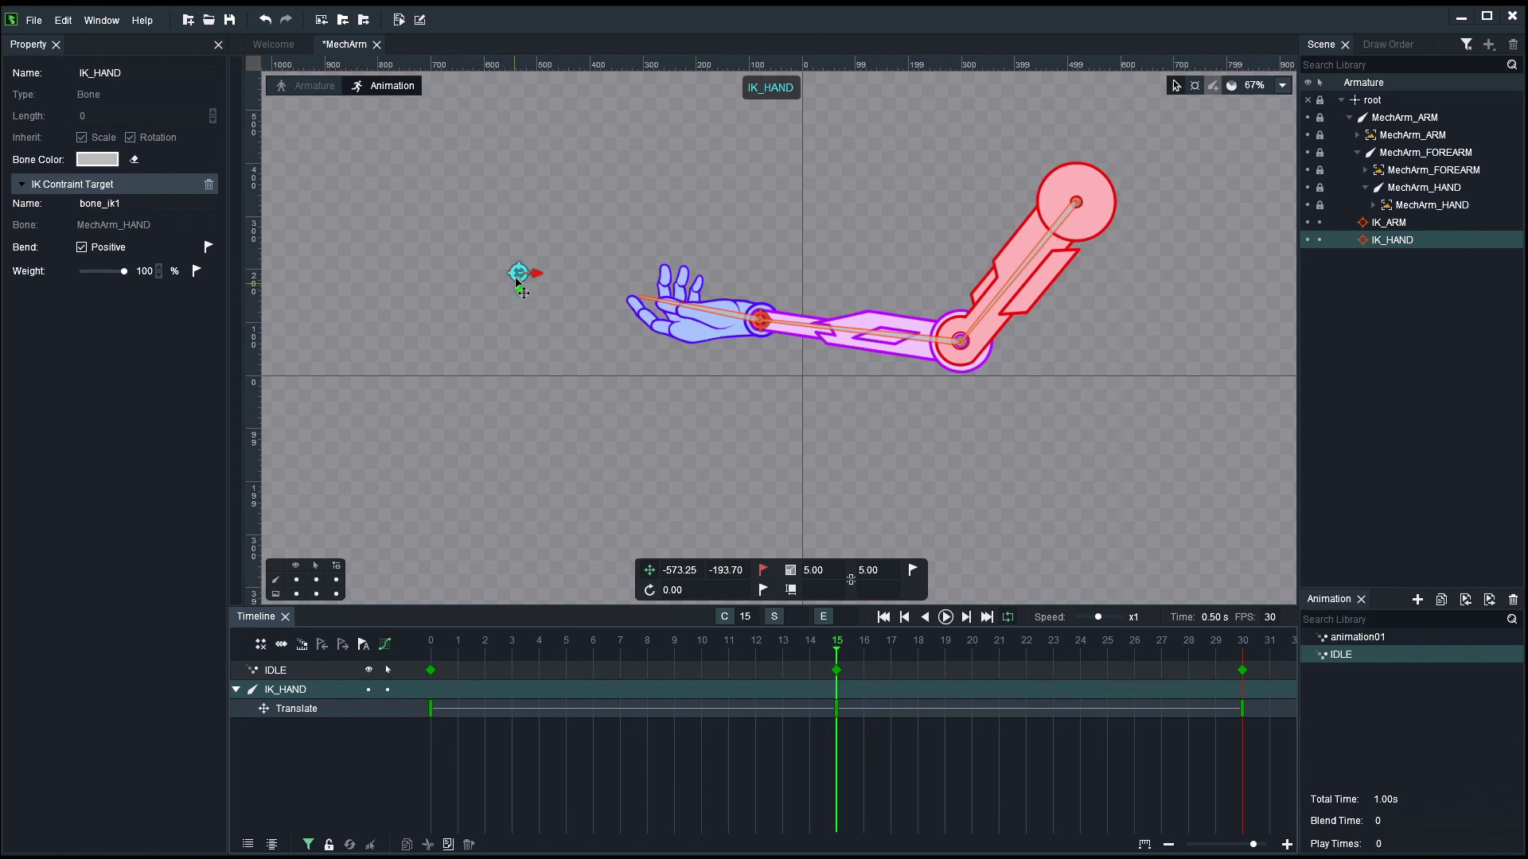
left_click_drag(518, 275, 524, 380)
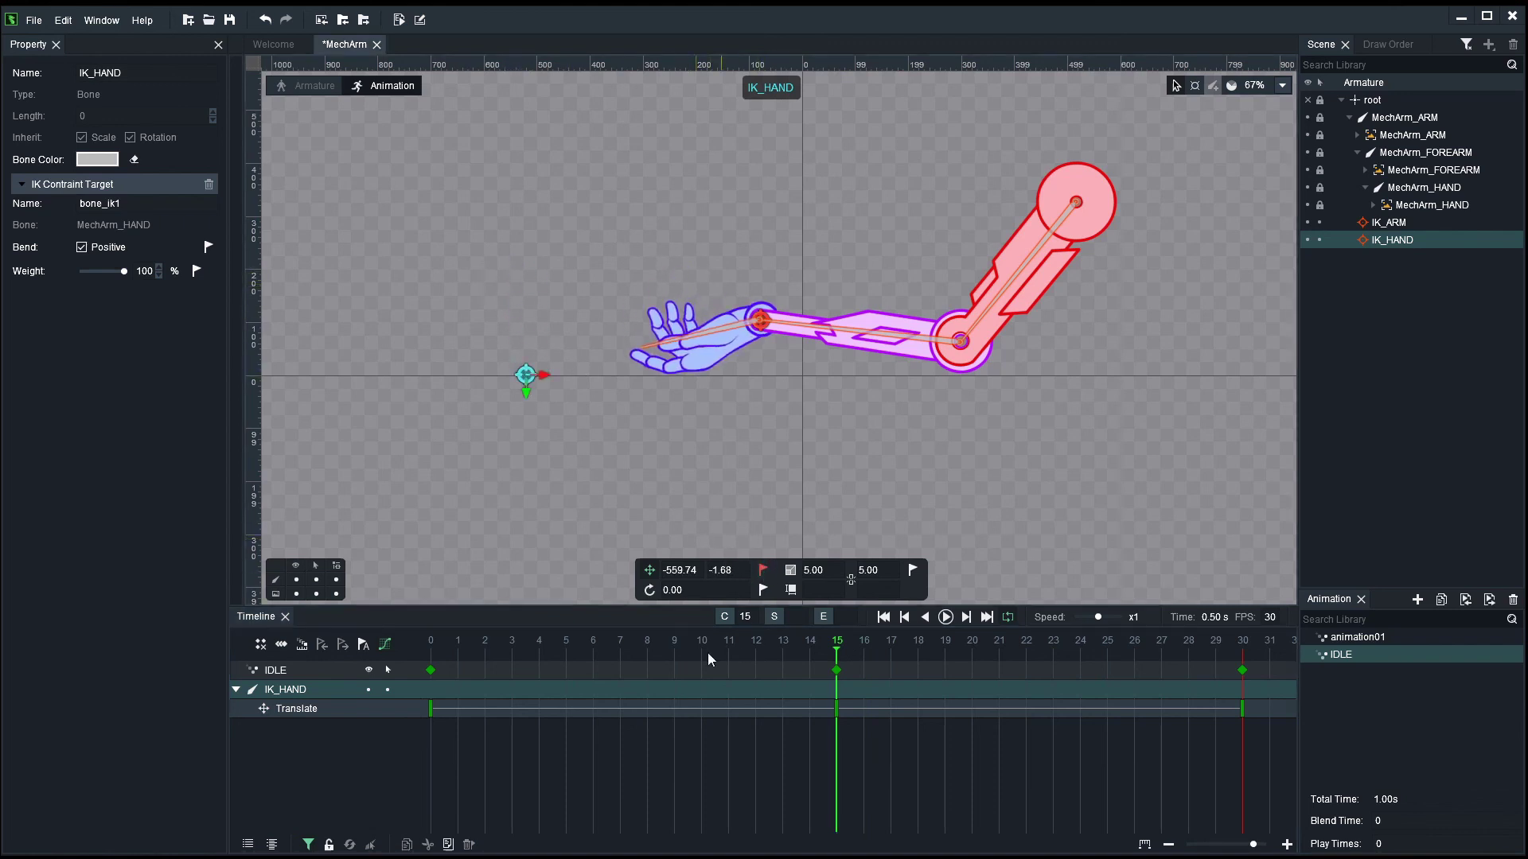
left_click_drag(708, 653, 394, 630)
Step: Loop-play IDLE, stop it, clear the selection, and scrub back to frame 0
key("space")
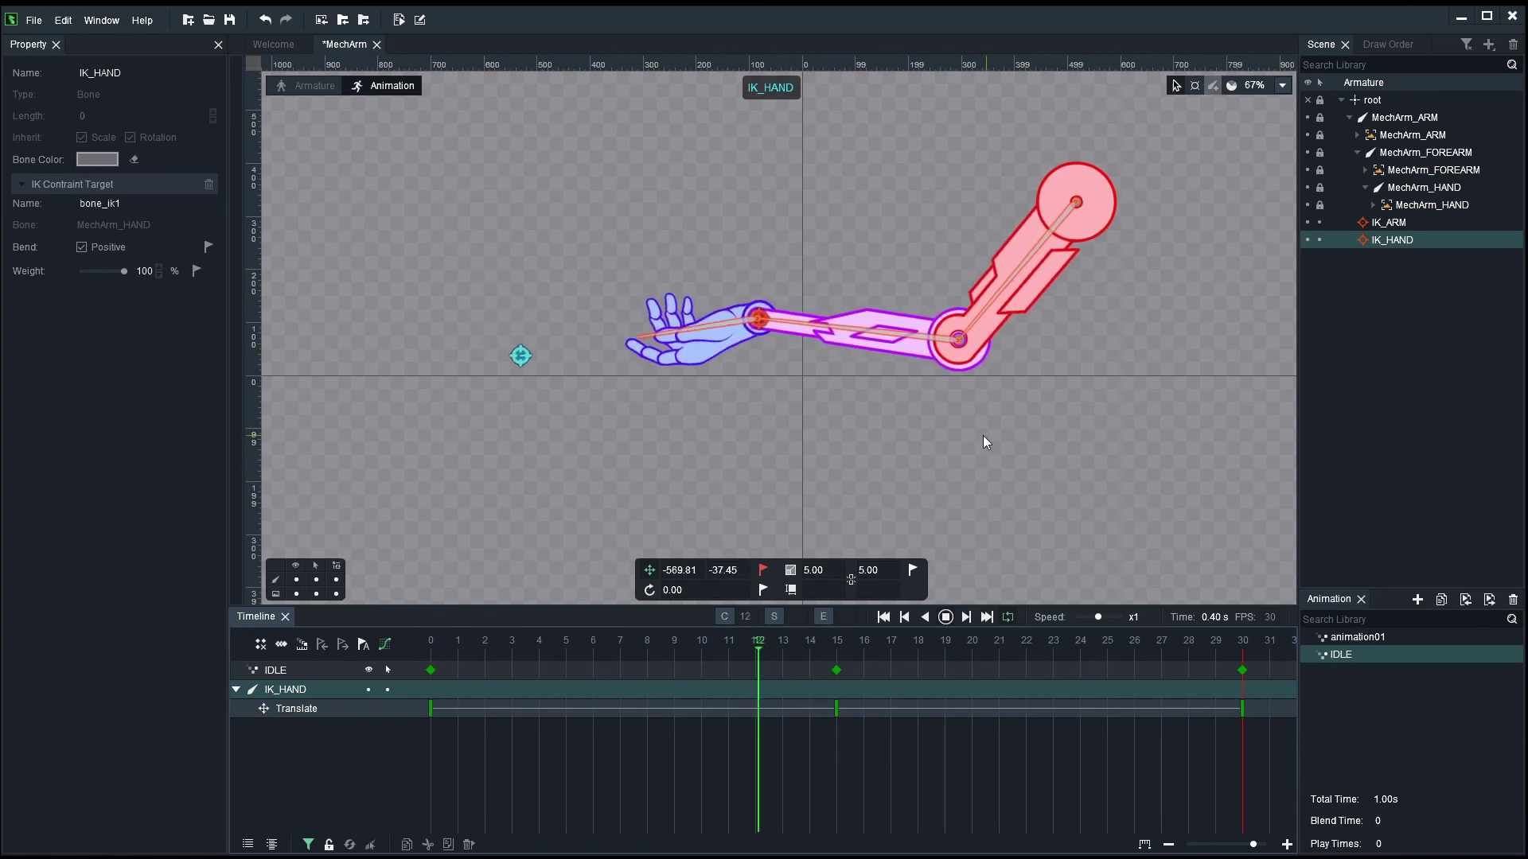
left_click(581, 441)
scroll(589, 441, "down", 3)
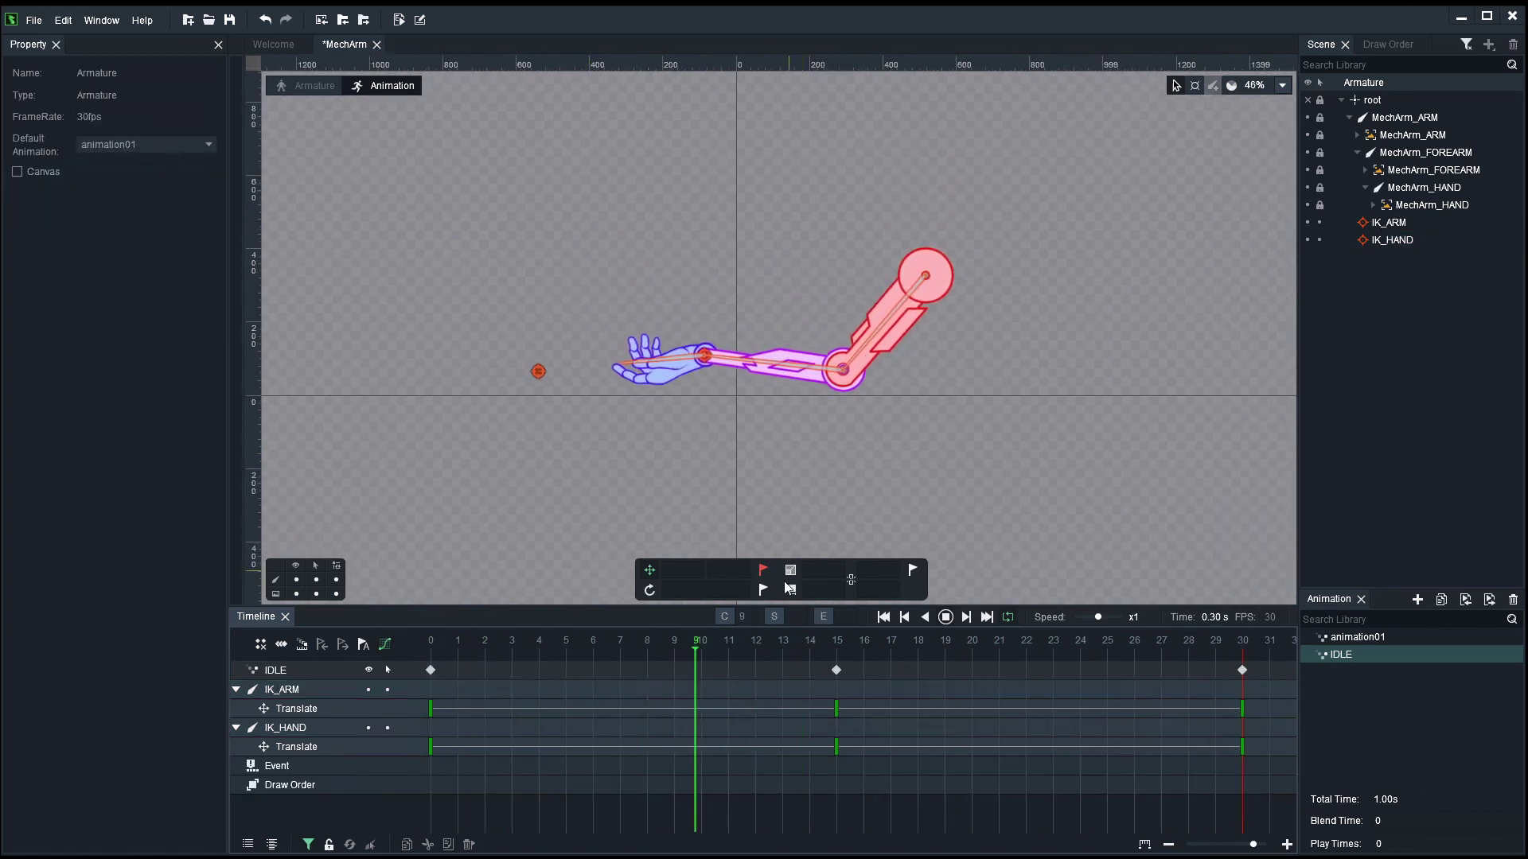
key("space")
left_click(700, 362)
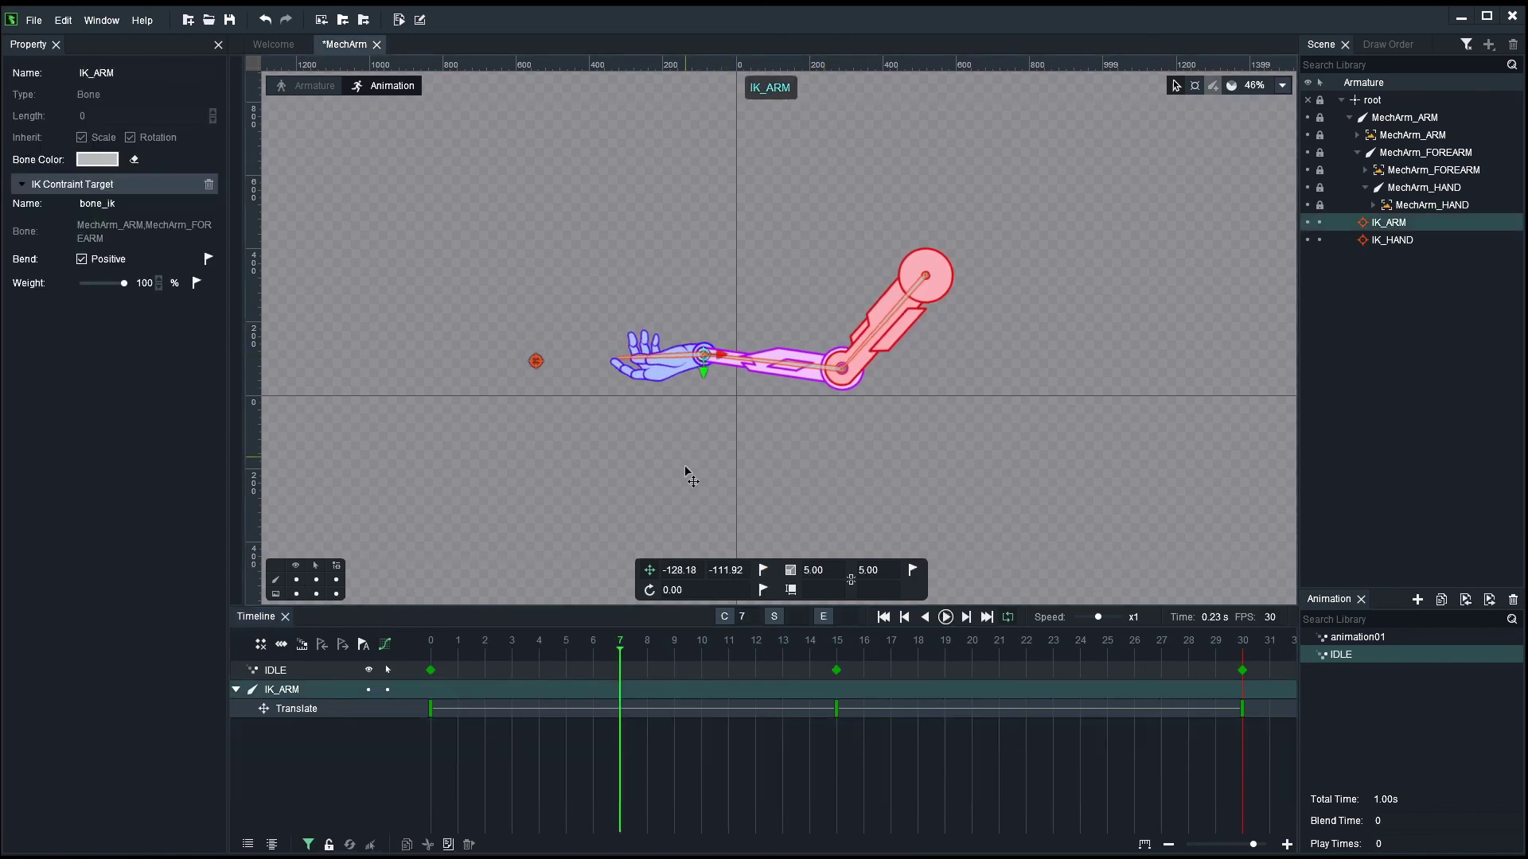
left_click(559, 457)
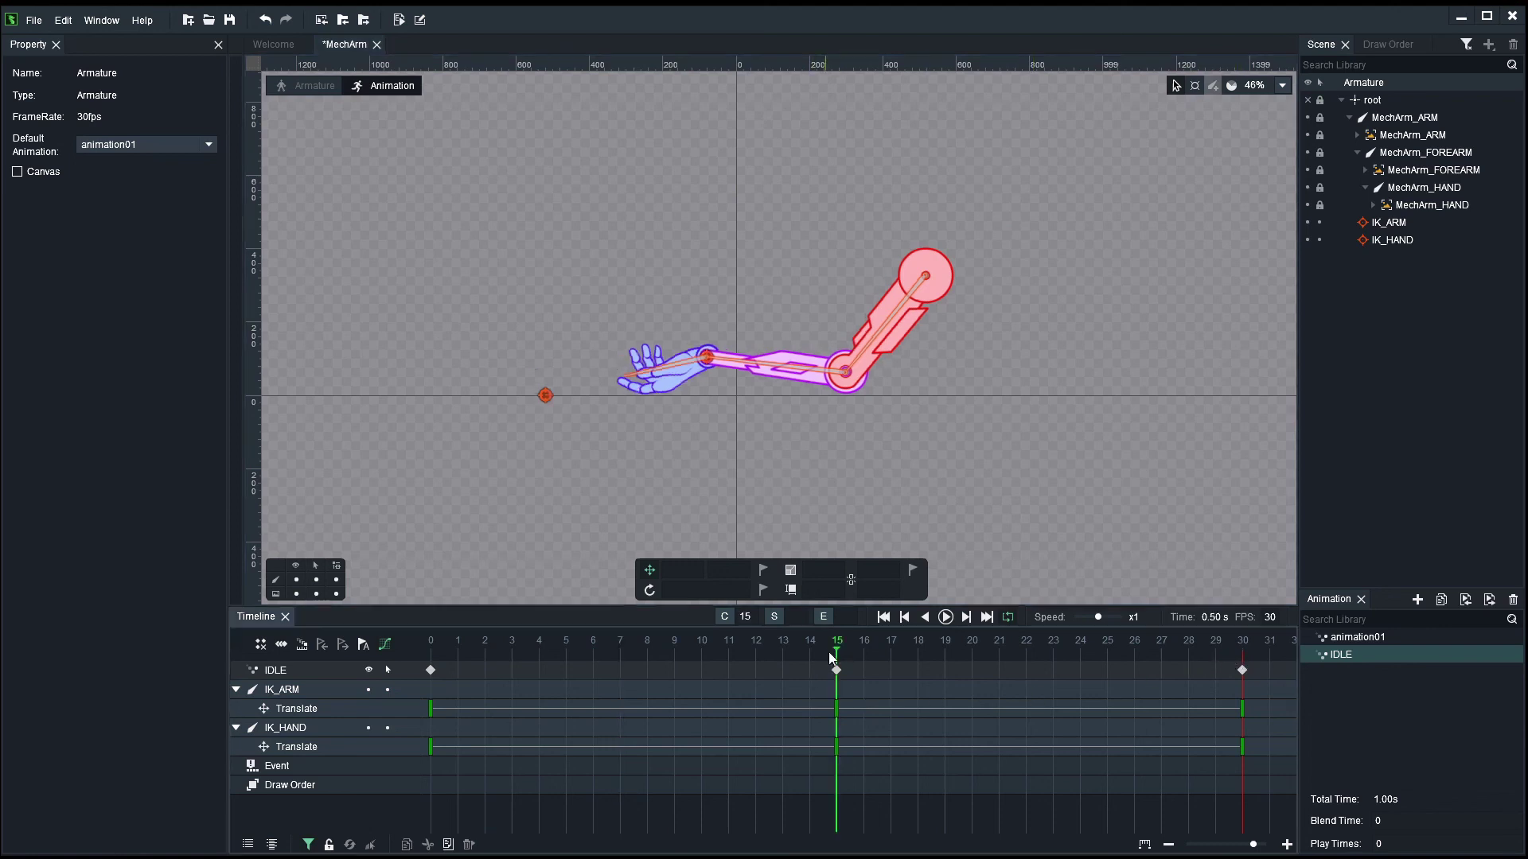
left_click_drag(829, 652, 431, 652)
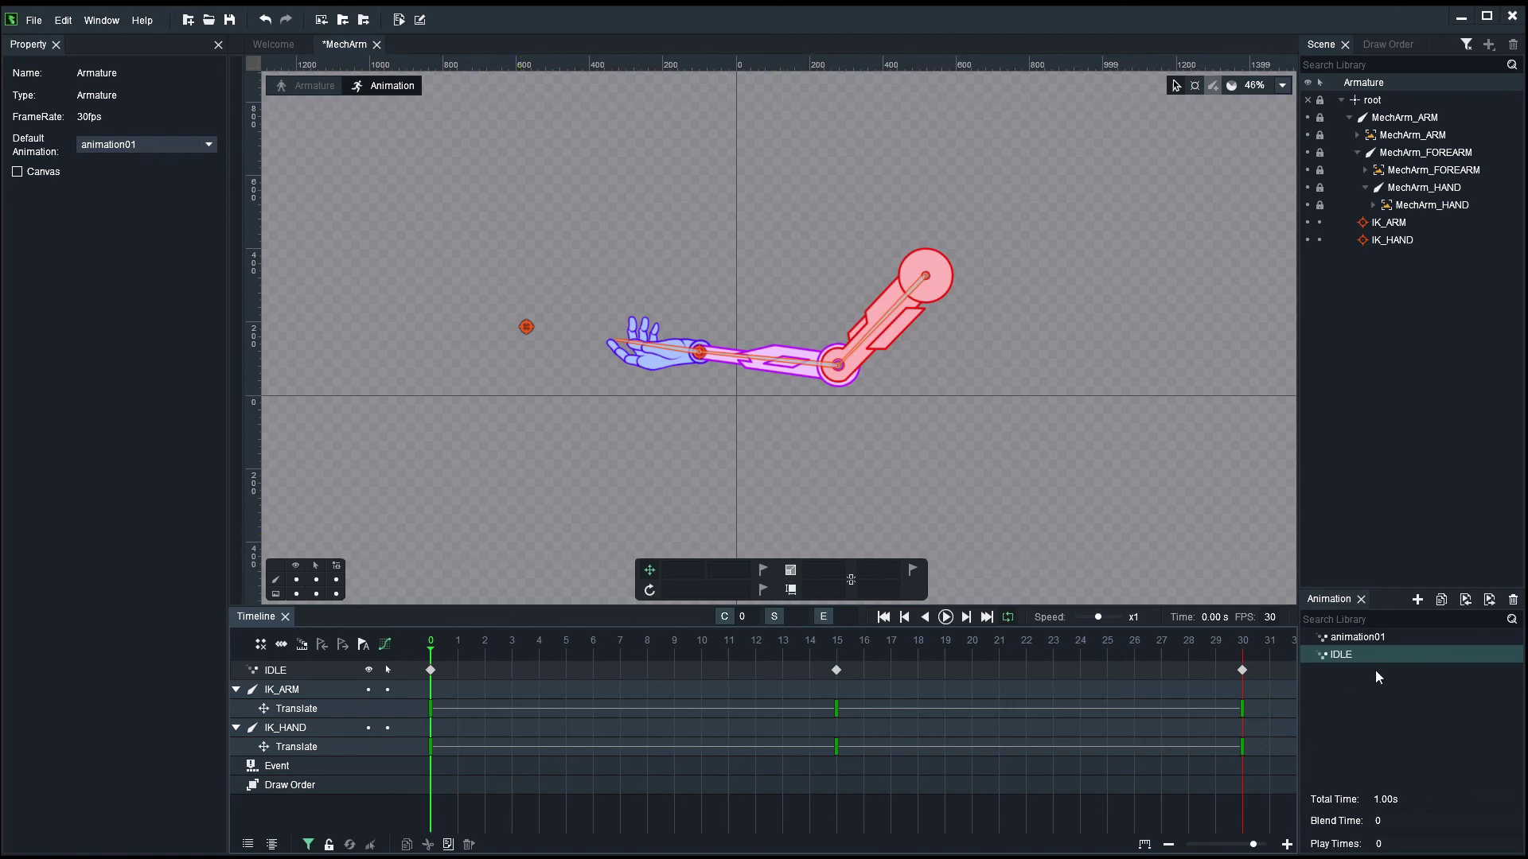
Step: Duplicate the IDLE animation and rename the copy ATTACK
right_click(1348, 656)
left_click(1348, 680)
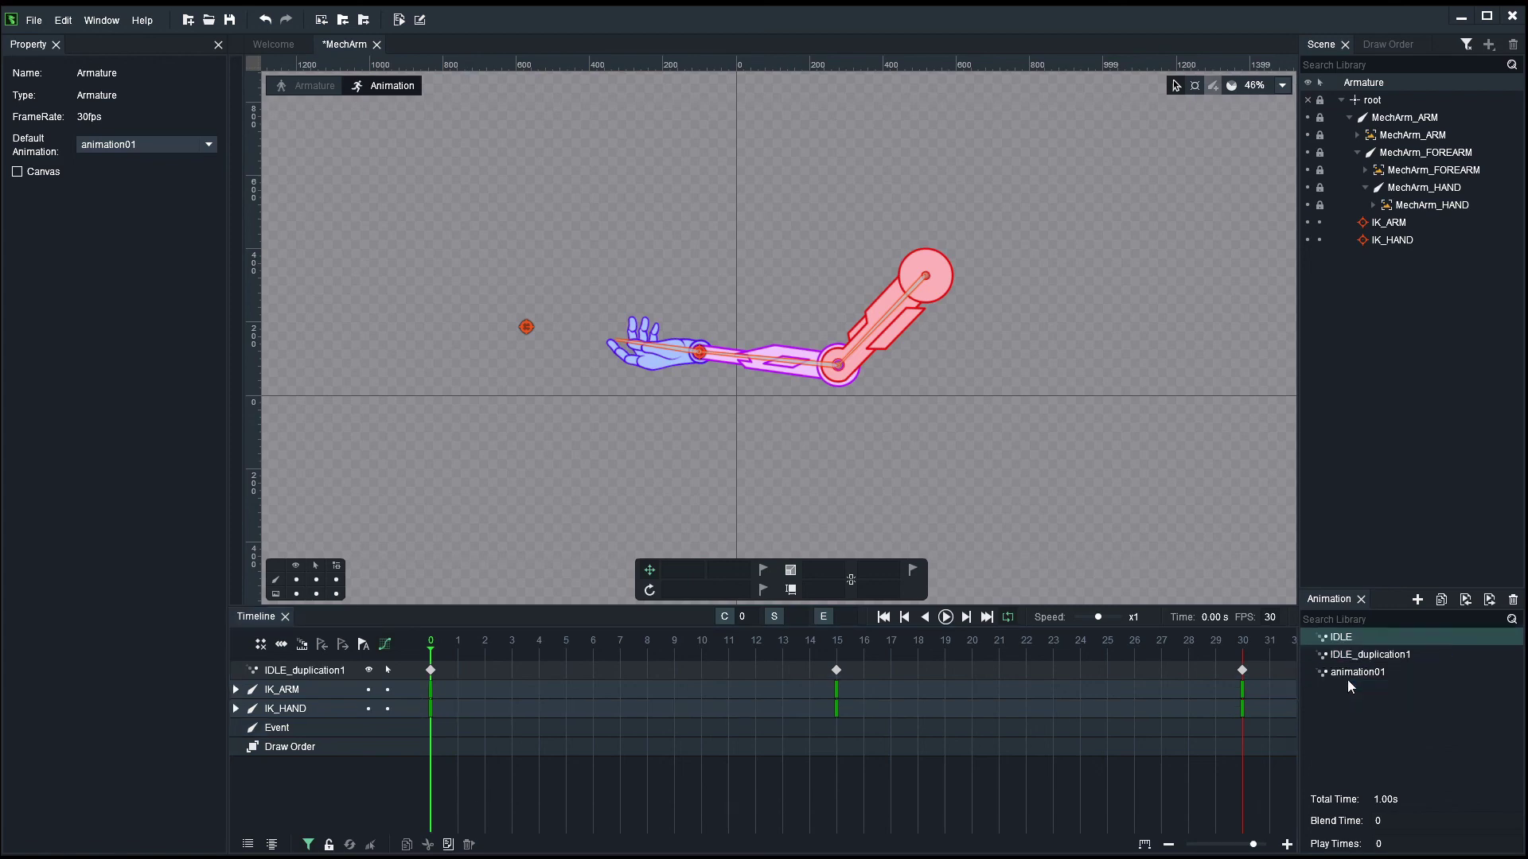
double_click(1351, 653)
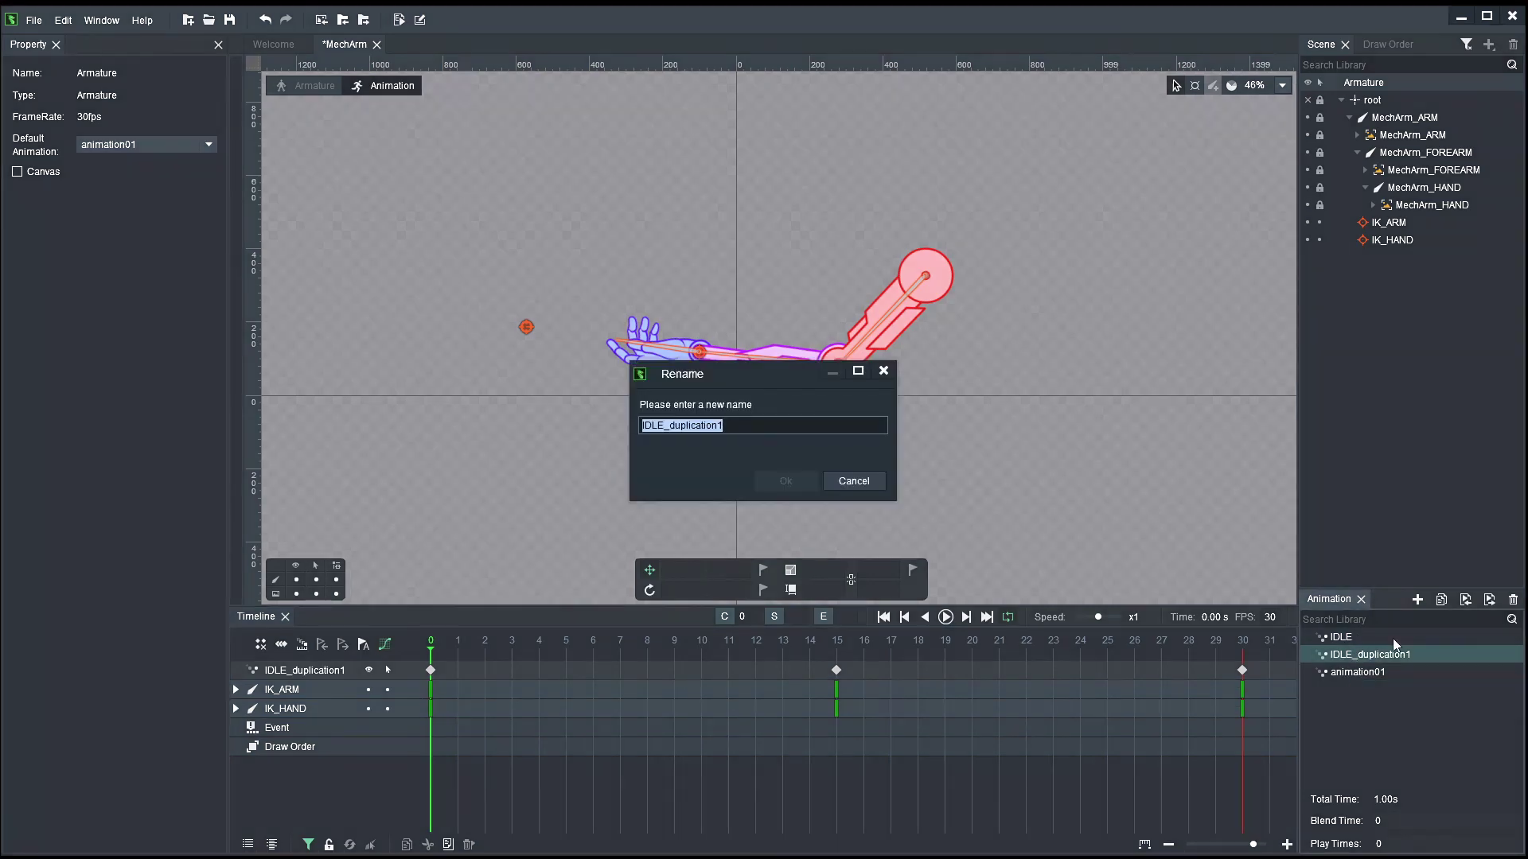
type("ATTACK")
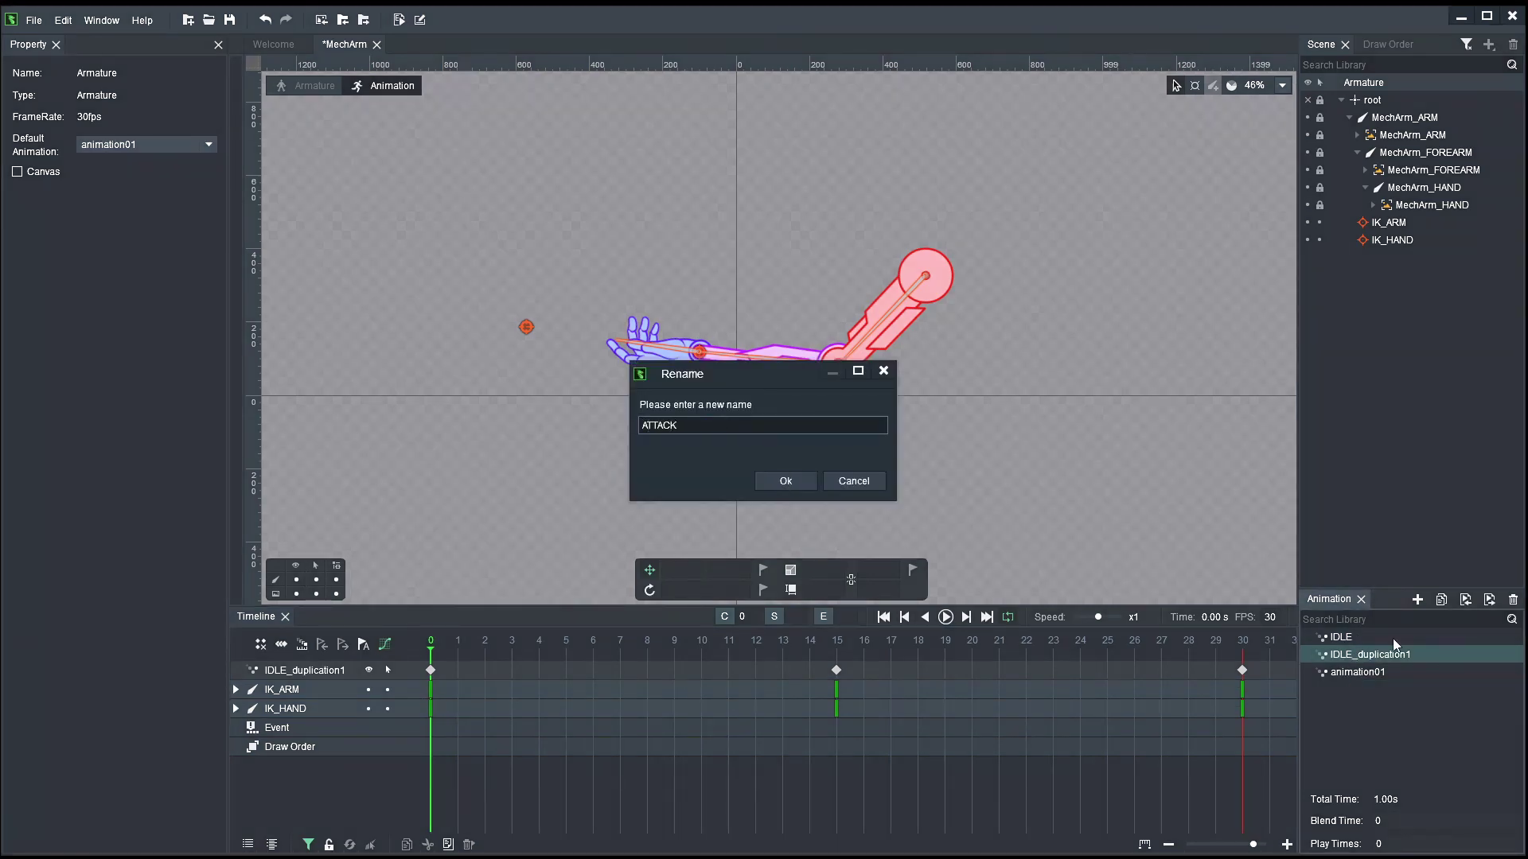
key("Return")
Step: Delete ATTACK's frame-15 keyframes and rewind the playhead to frame 0
right_click(899, 471)
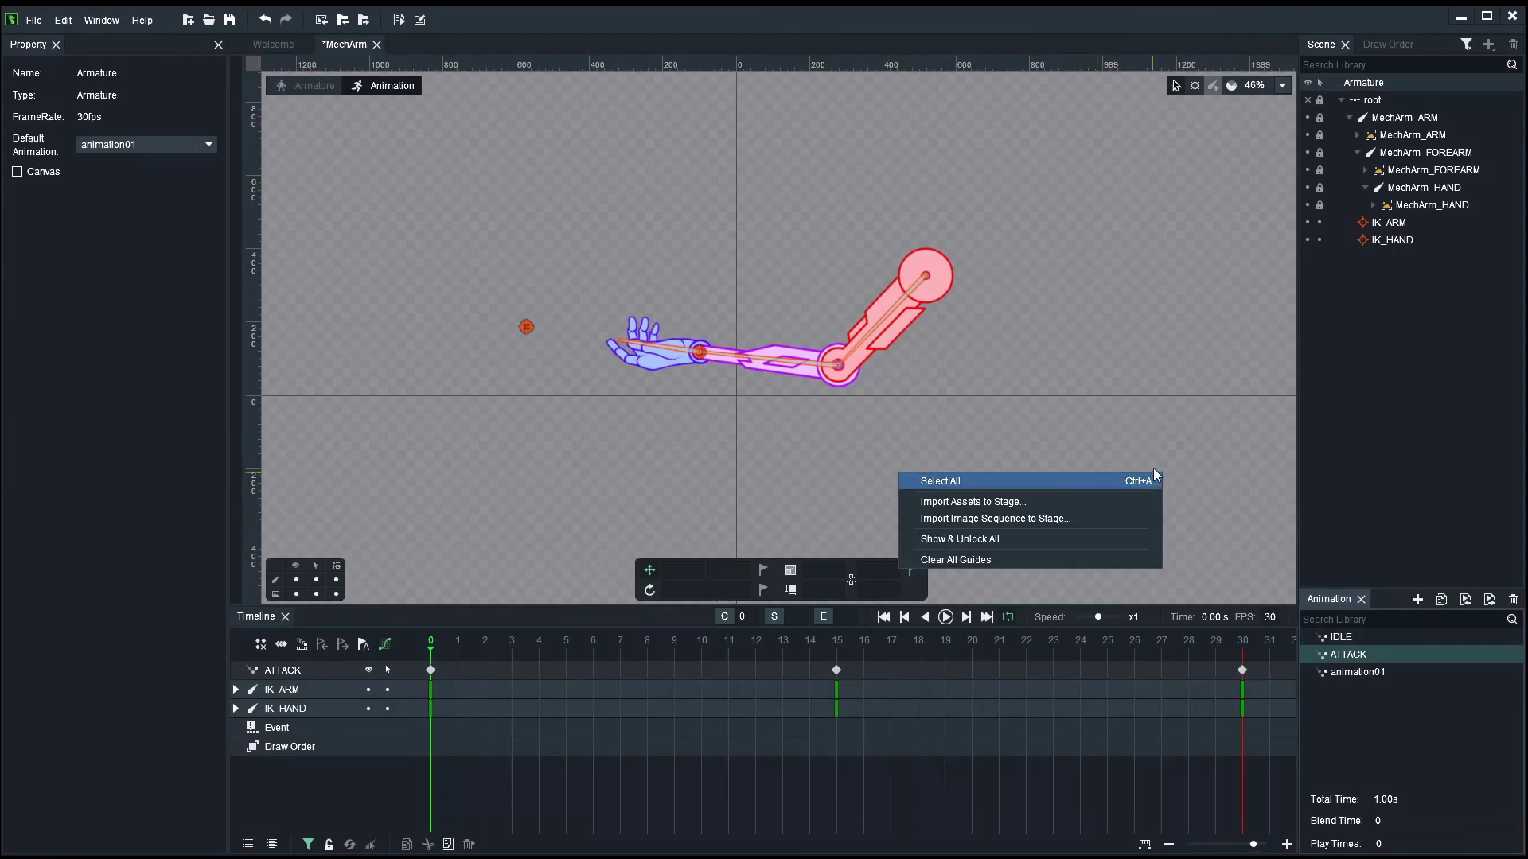
left_click(1074, 481)
key("space")
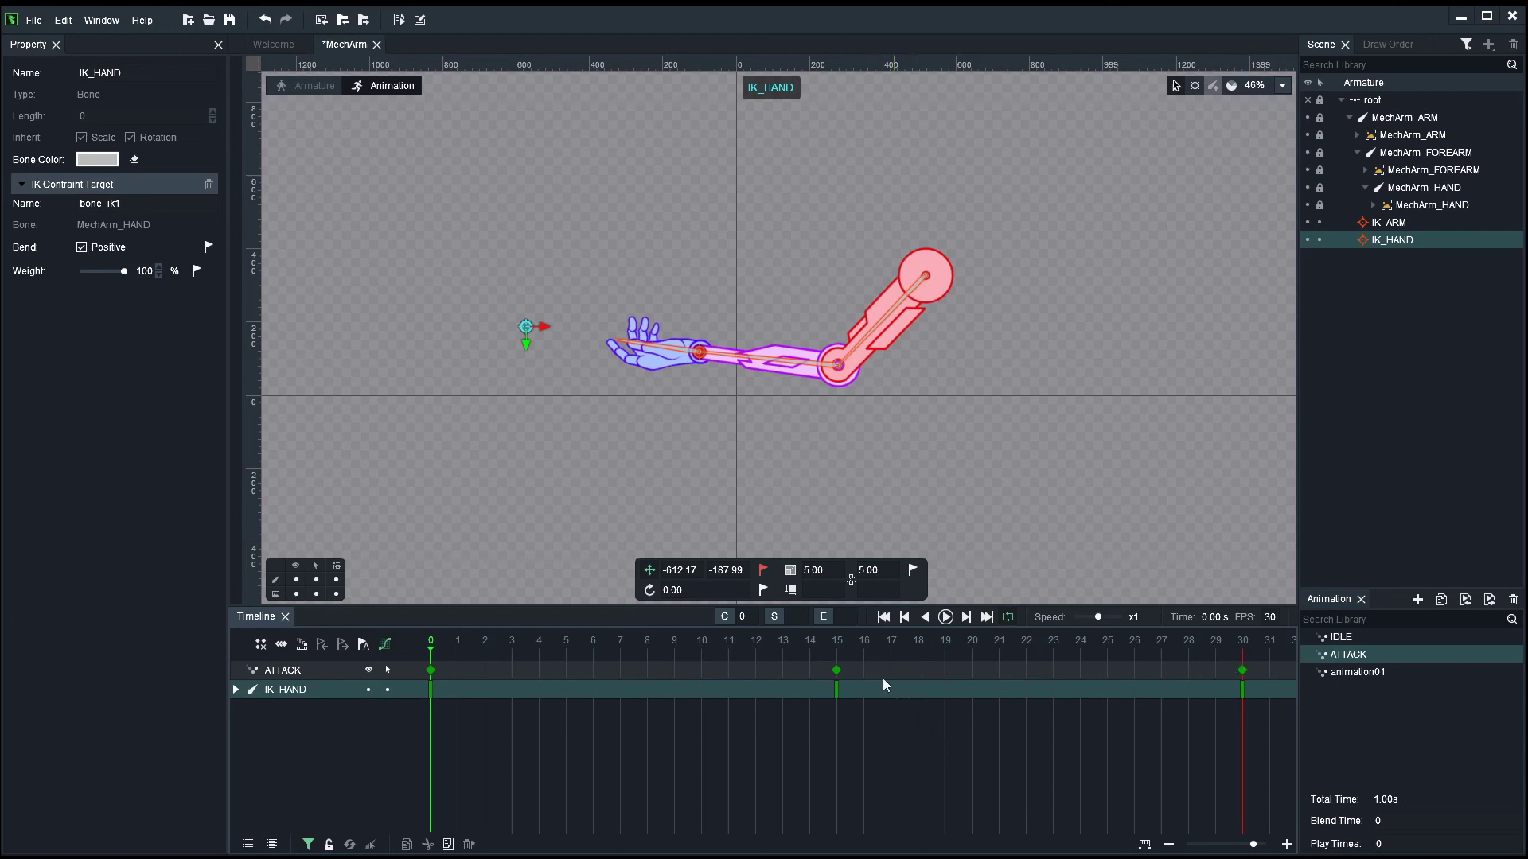
left_click(820, 515)
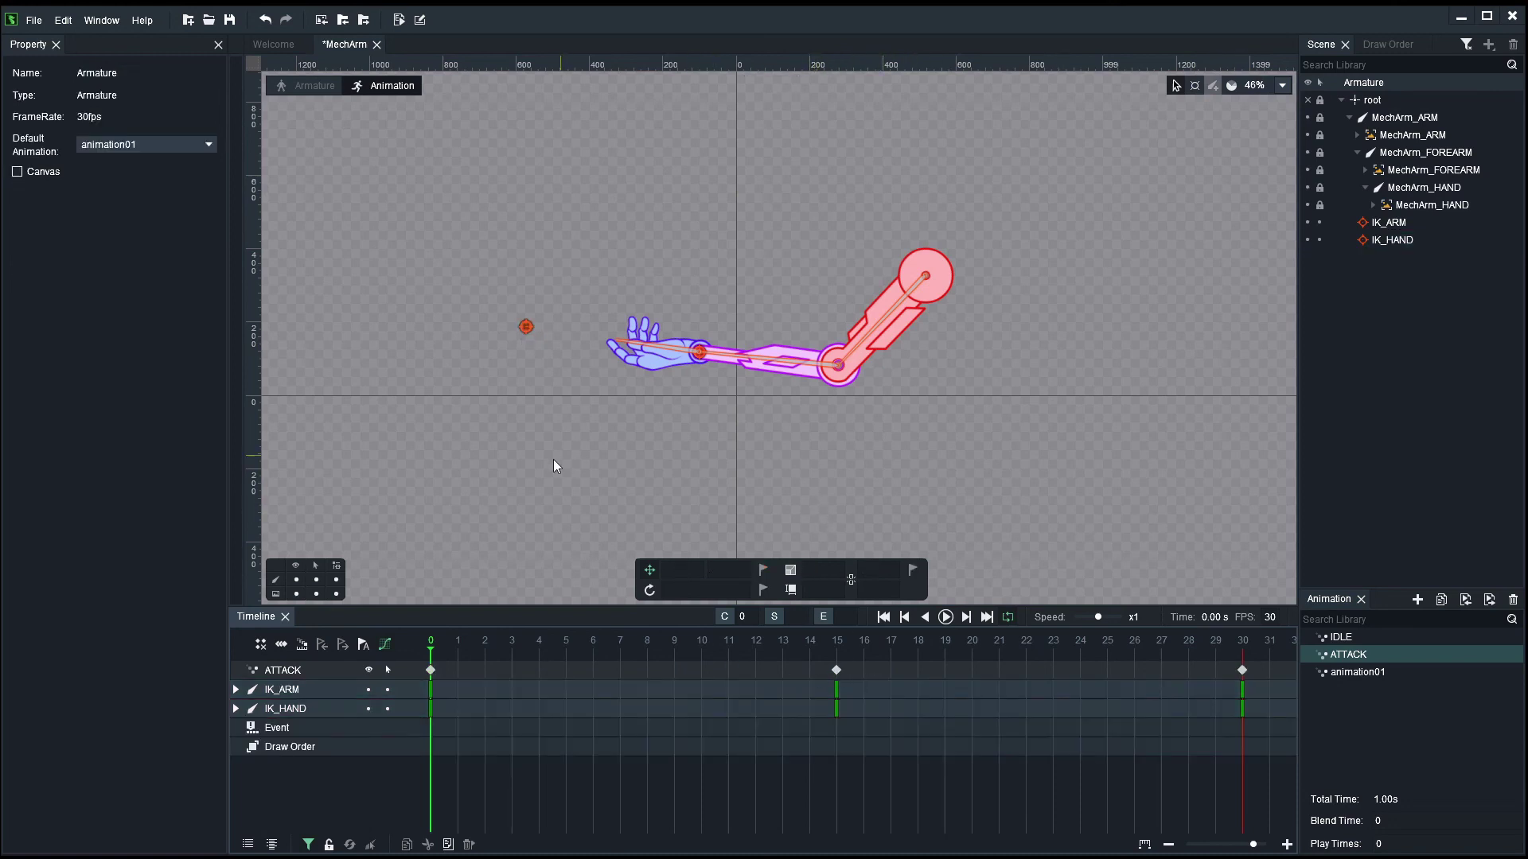
right_click(546, 480)
left_click(917, 518)
left_click(838, 670)
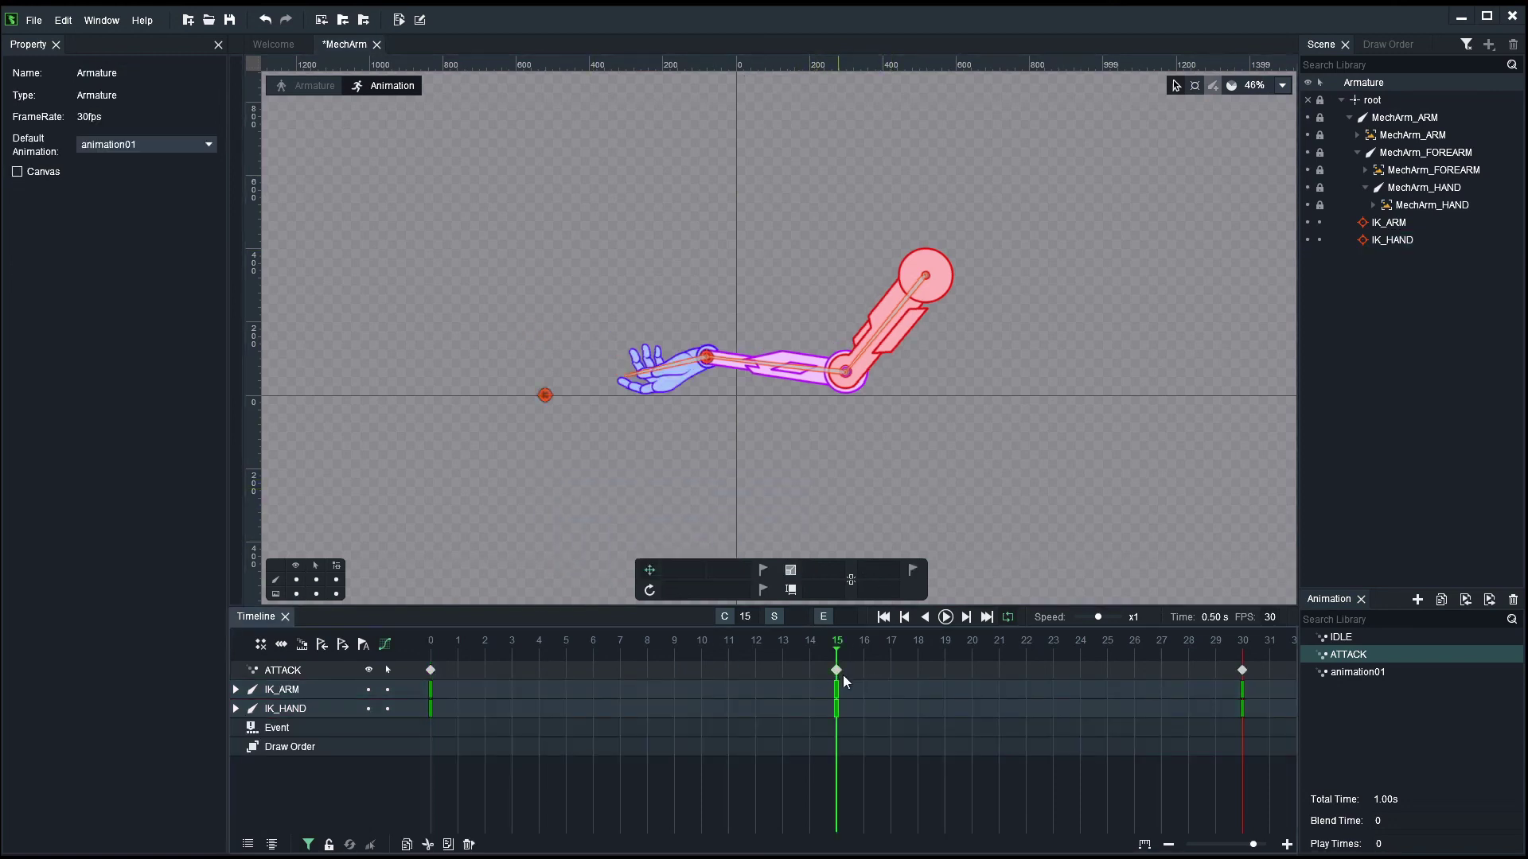
key("Delete")
left_click_drag(459, 641, 417, 644)
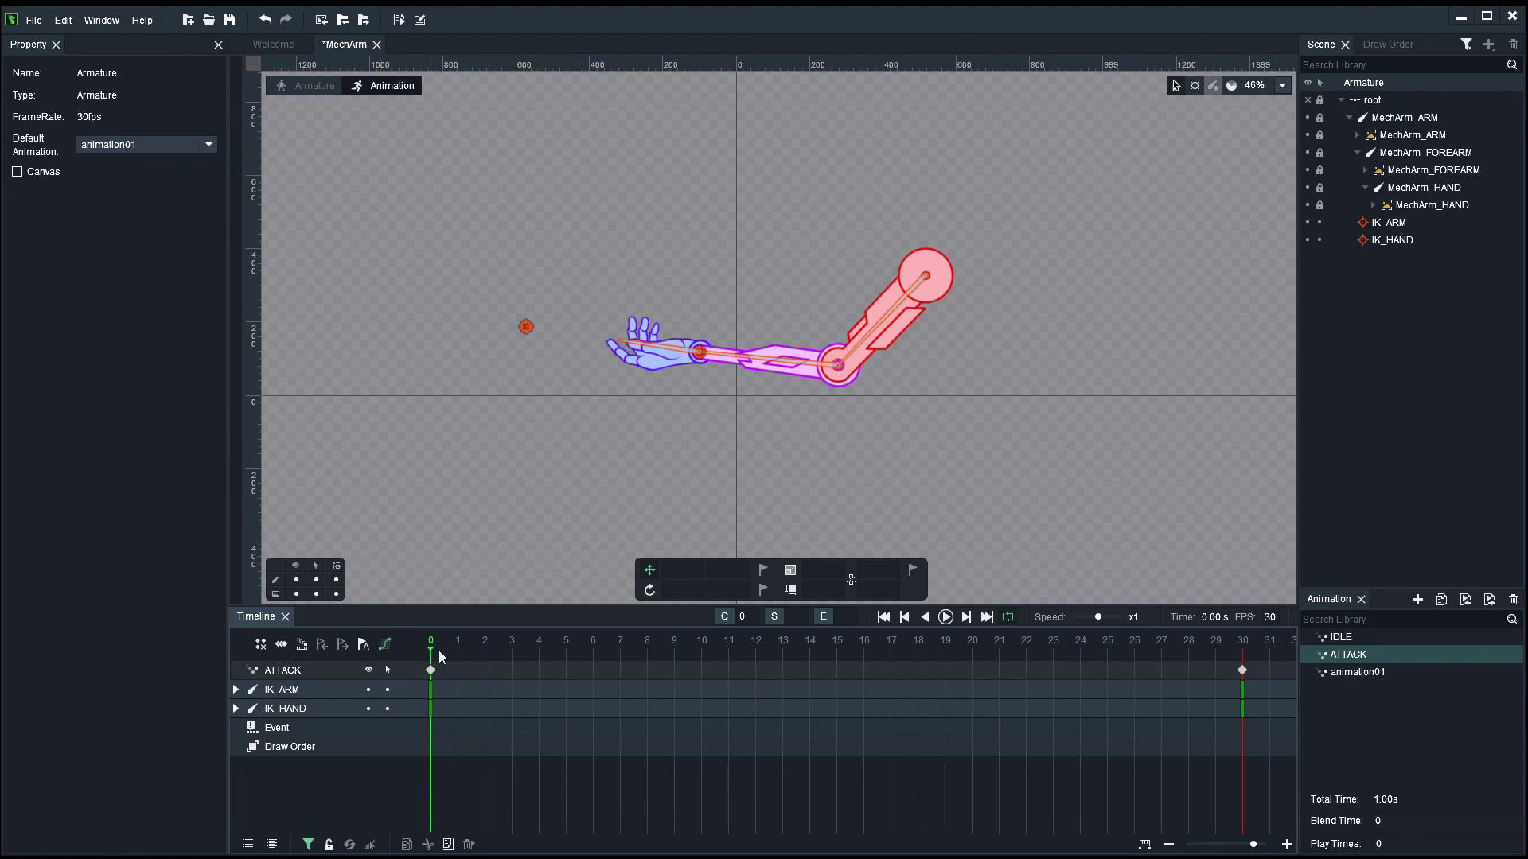
Step: Raise IK_ARM and lift IK_HAND overhead at frame 15, refining the hand's position
left_click_drag(749, 651, 721, 651)
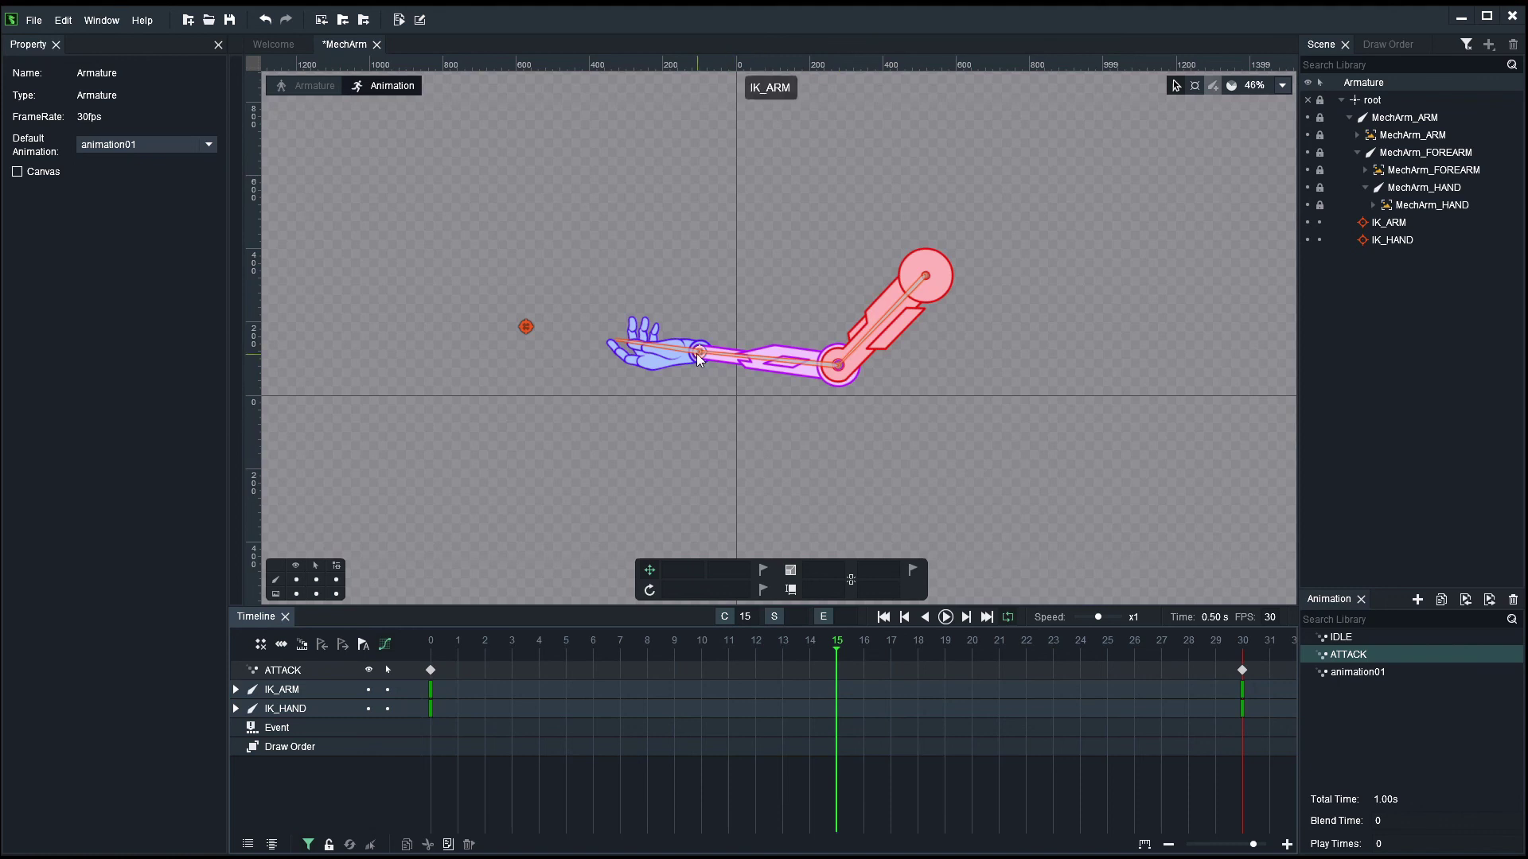
left_click_drag(698, 352, 793, 164)
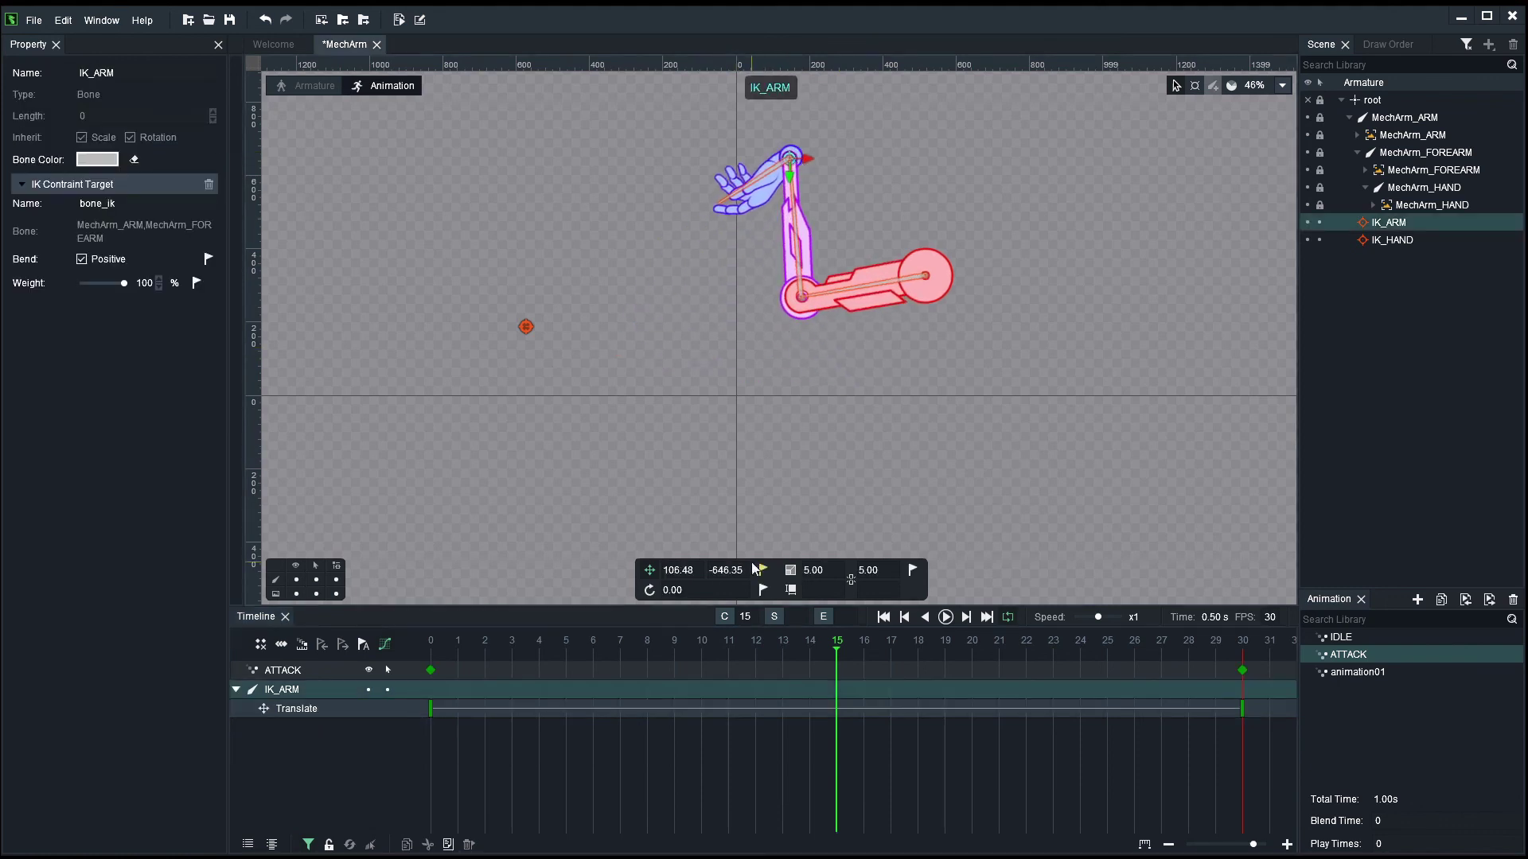
left_click_drag(526, 326, 847, 108)
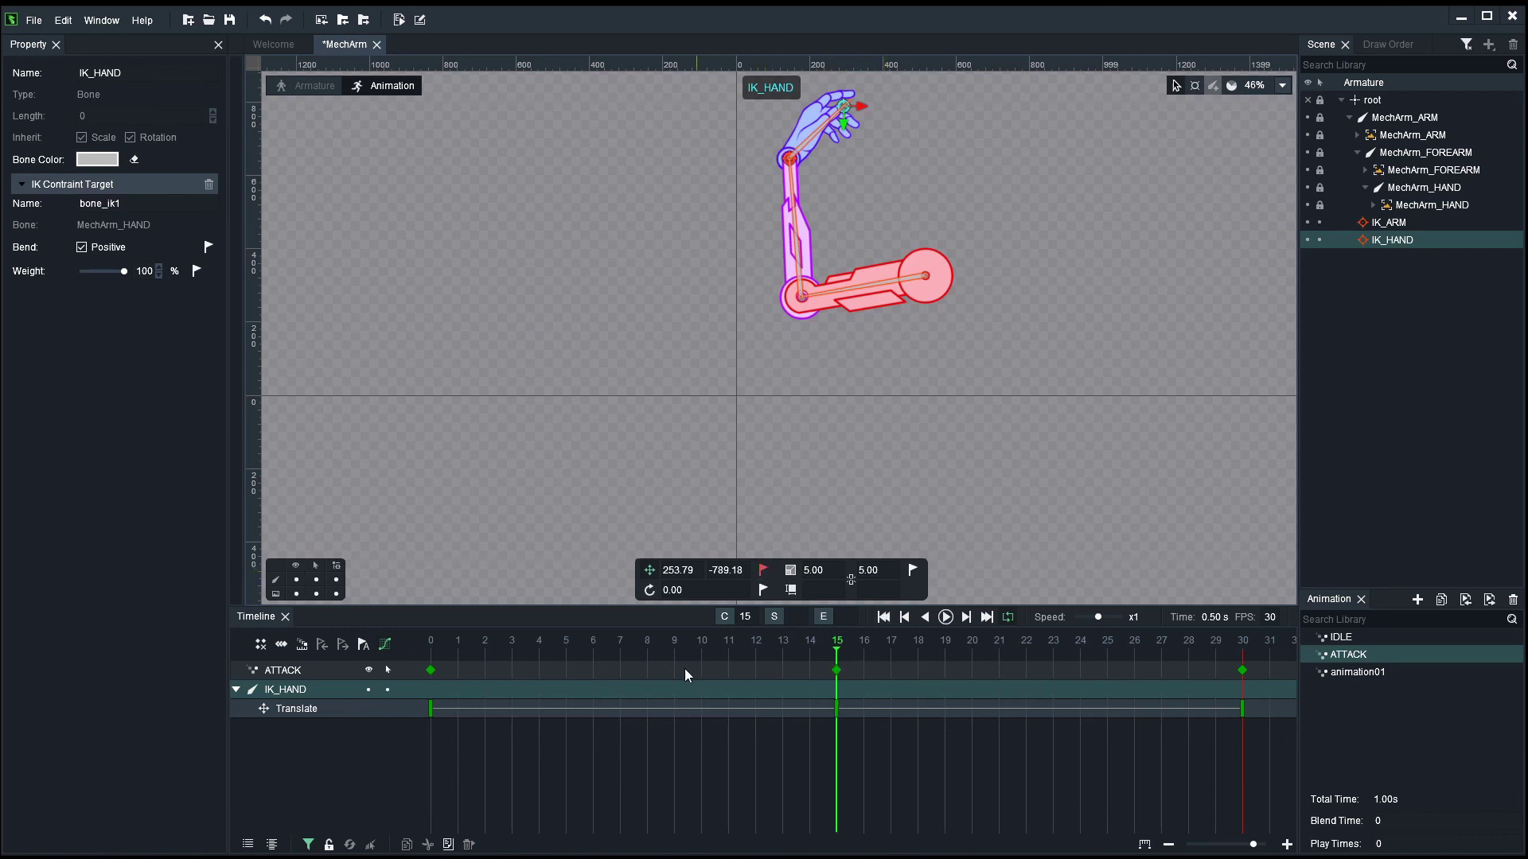
key("space")
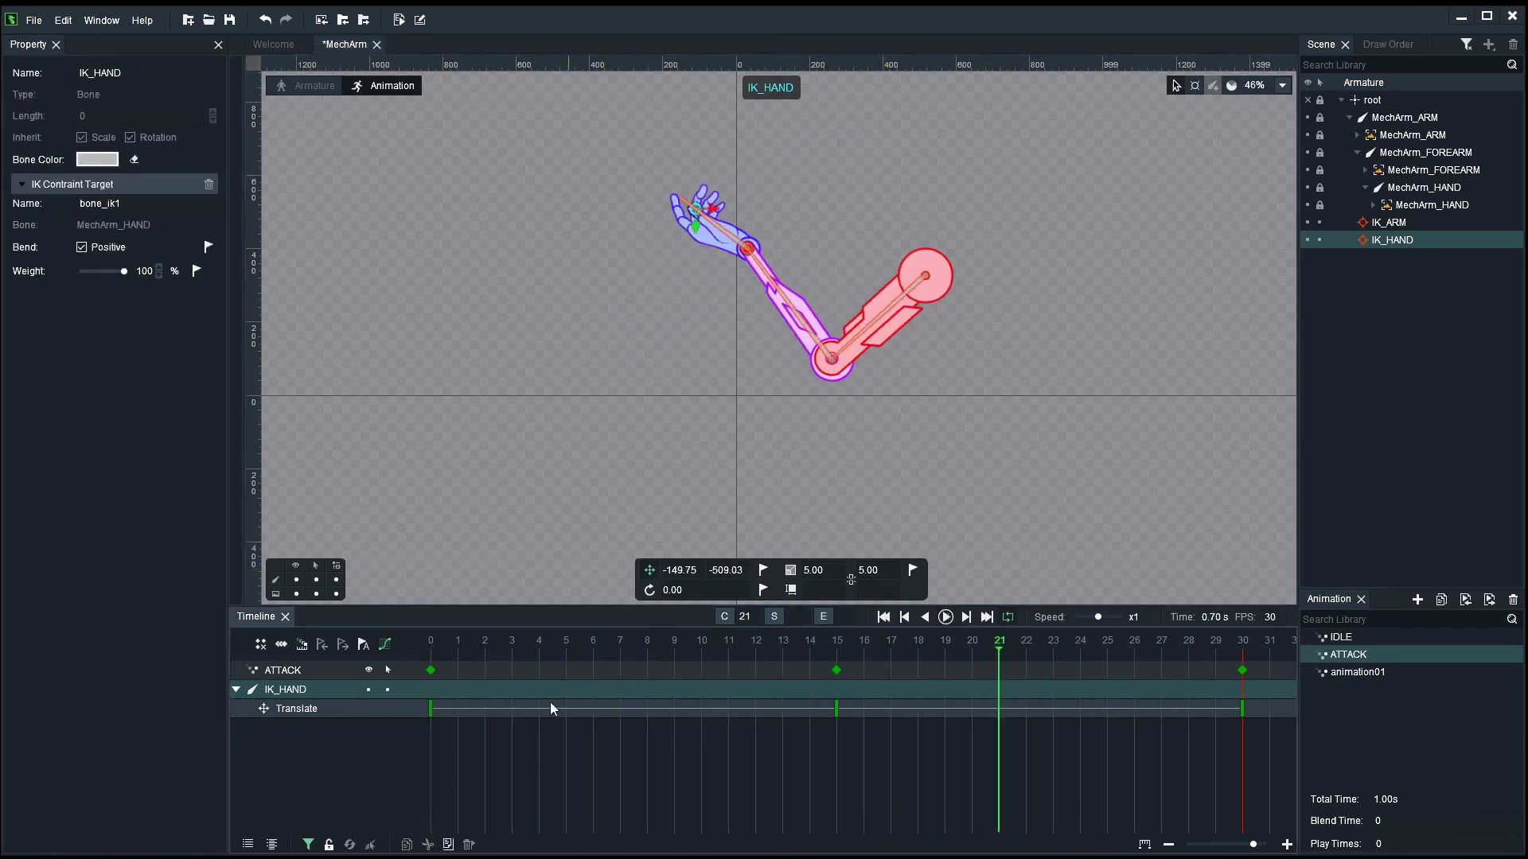
left_click_drag(776, 403, 780, 479)
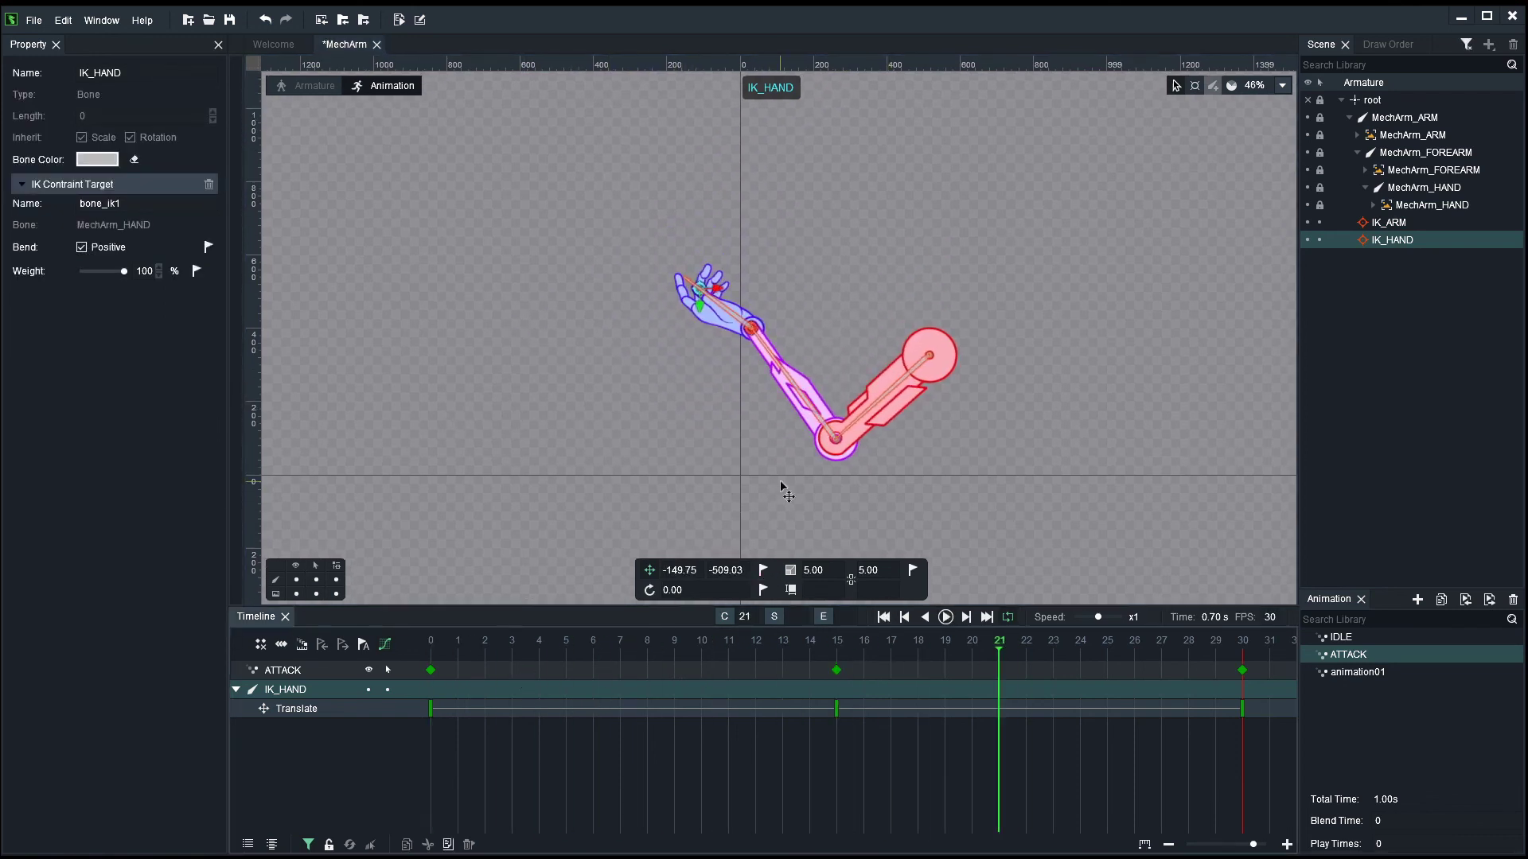
left_click_drag(426, 654, 837, 646)
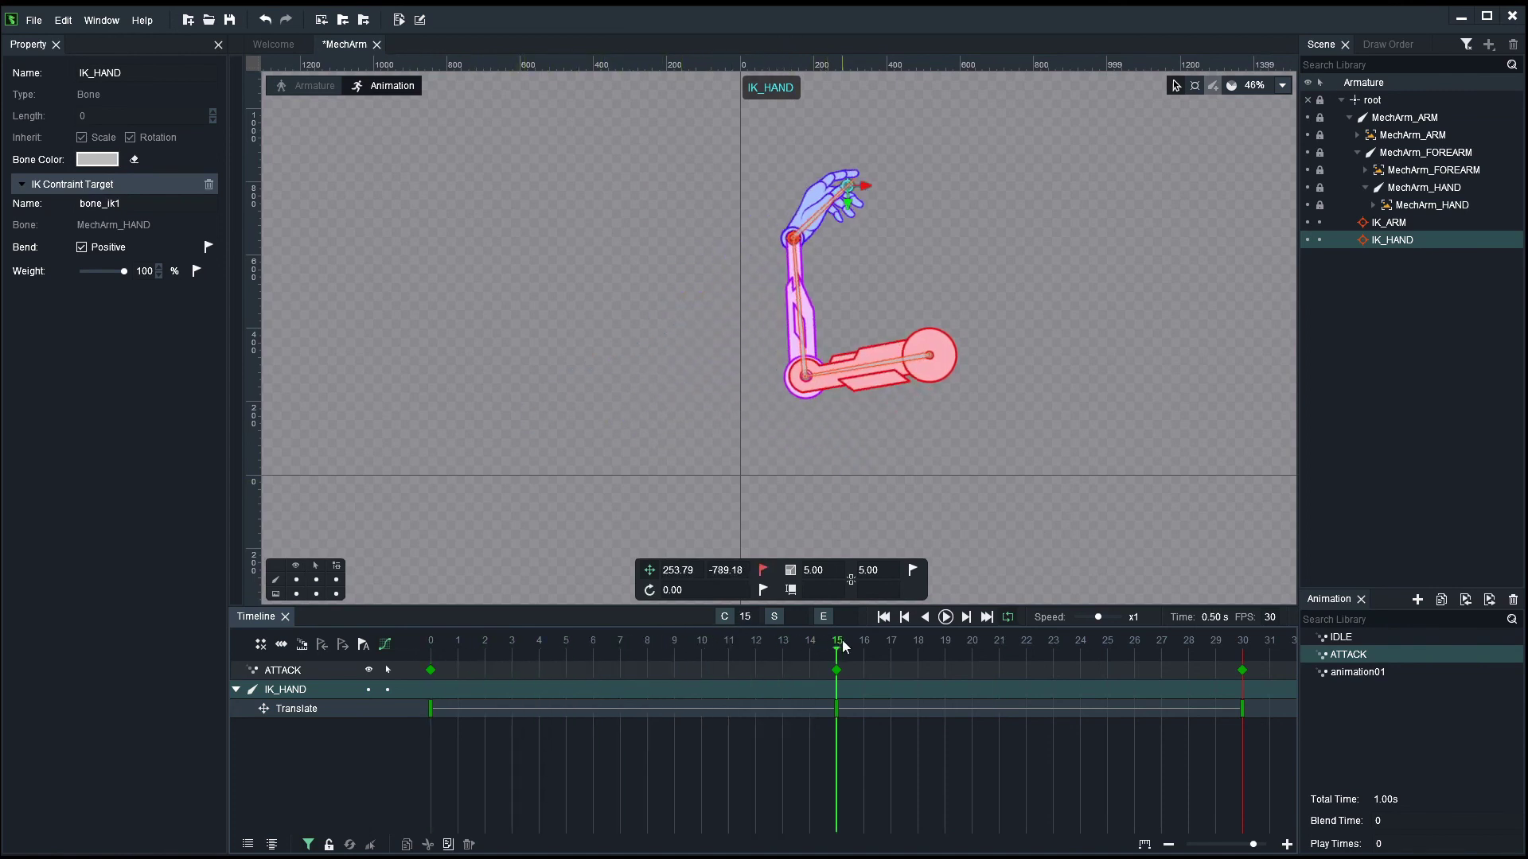
left_click(628, 654)
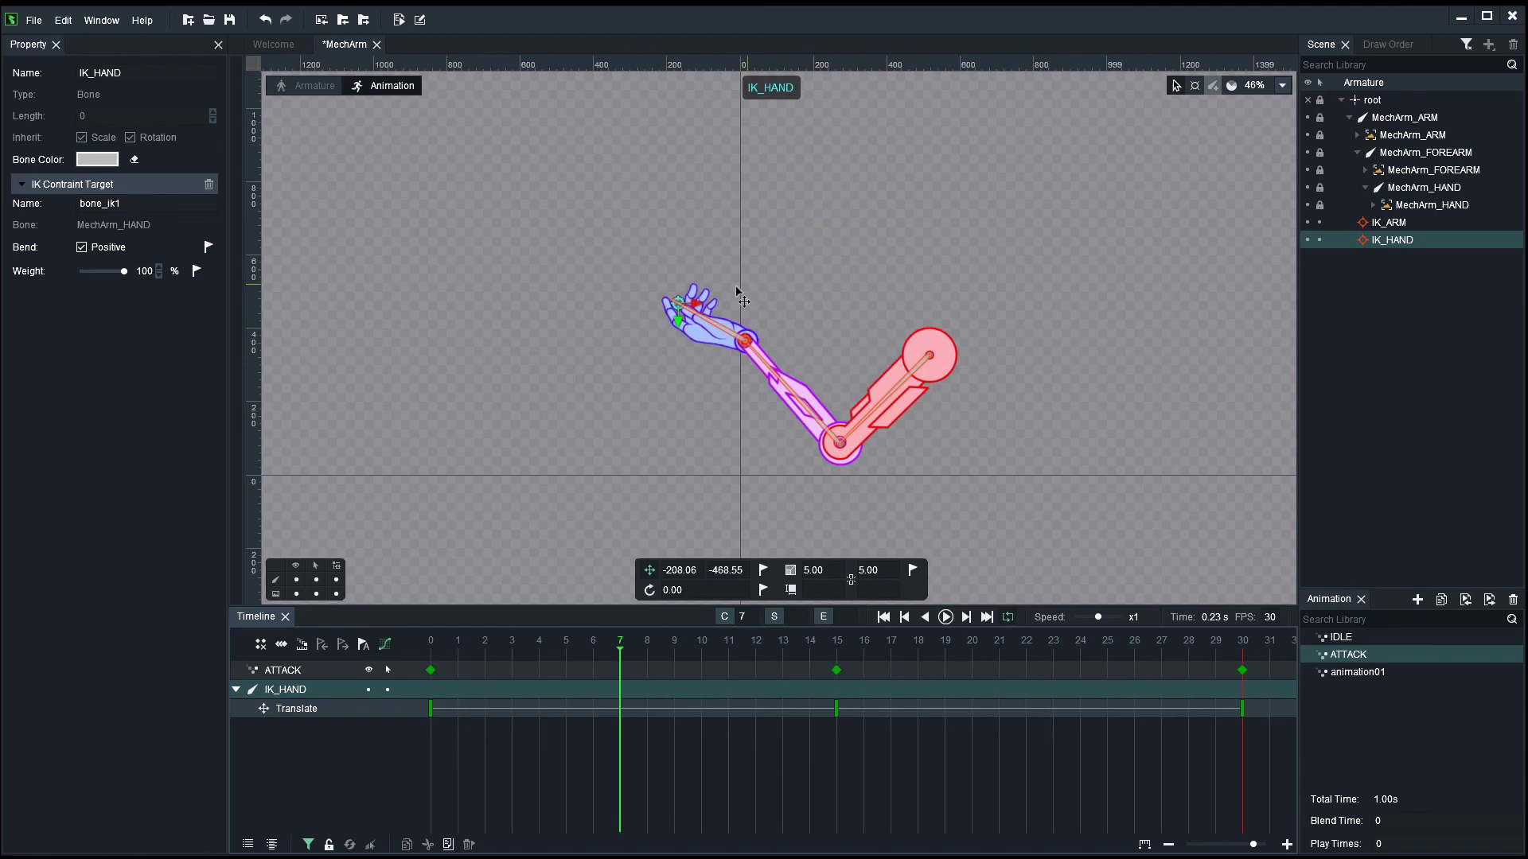
left_click_drag(668, 647, 784, 653)
left_click_drag(794, 124, 679, 91)
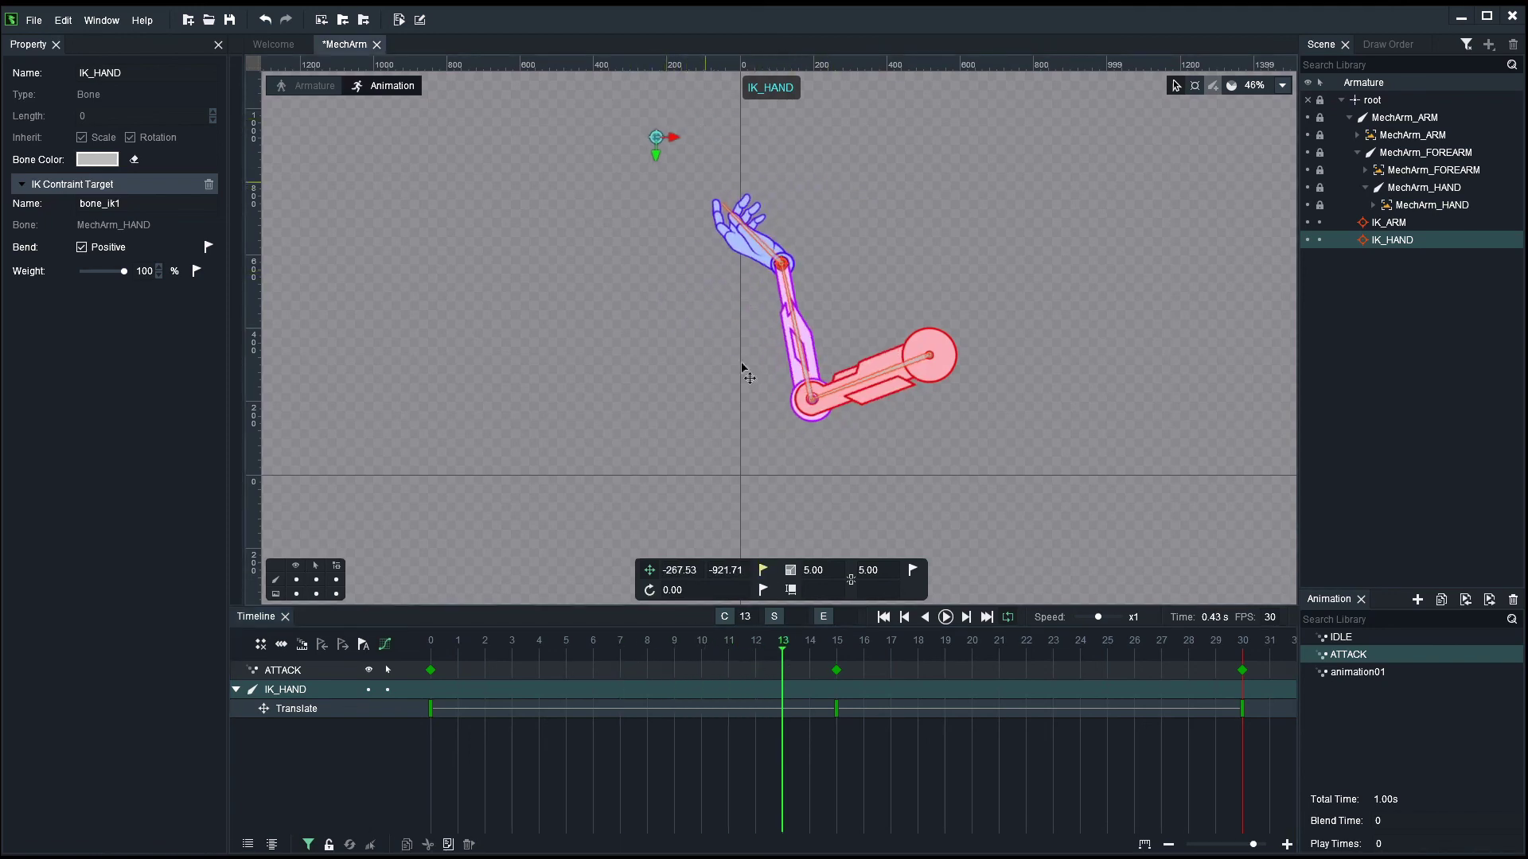
left_click_drag(559, 652, 845, 618)
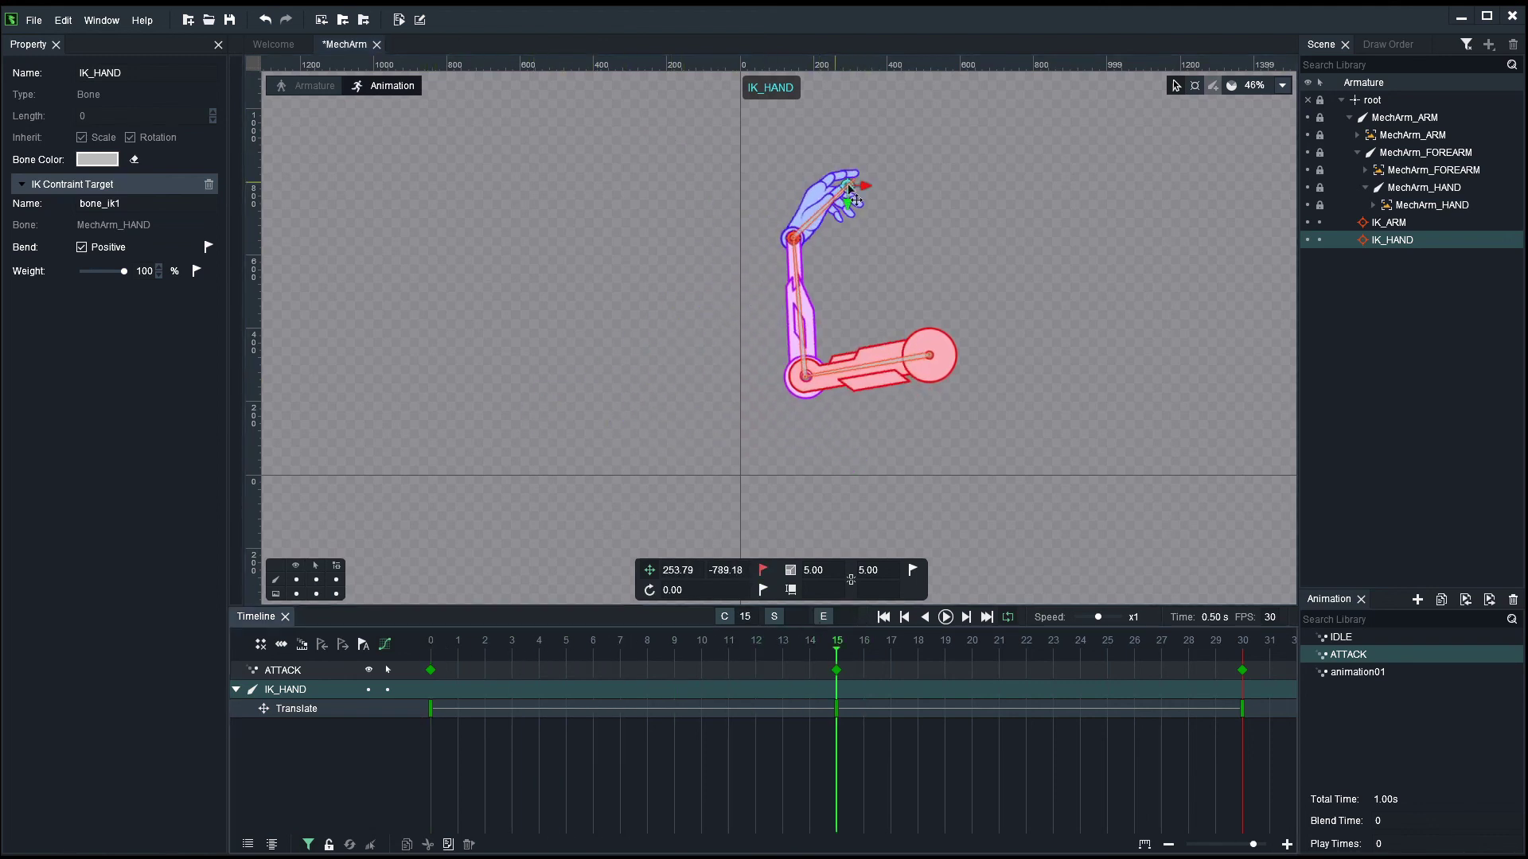
left_click_drag(848, 183, 890, 142)
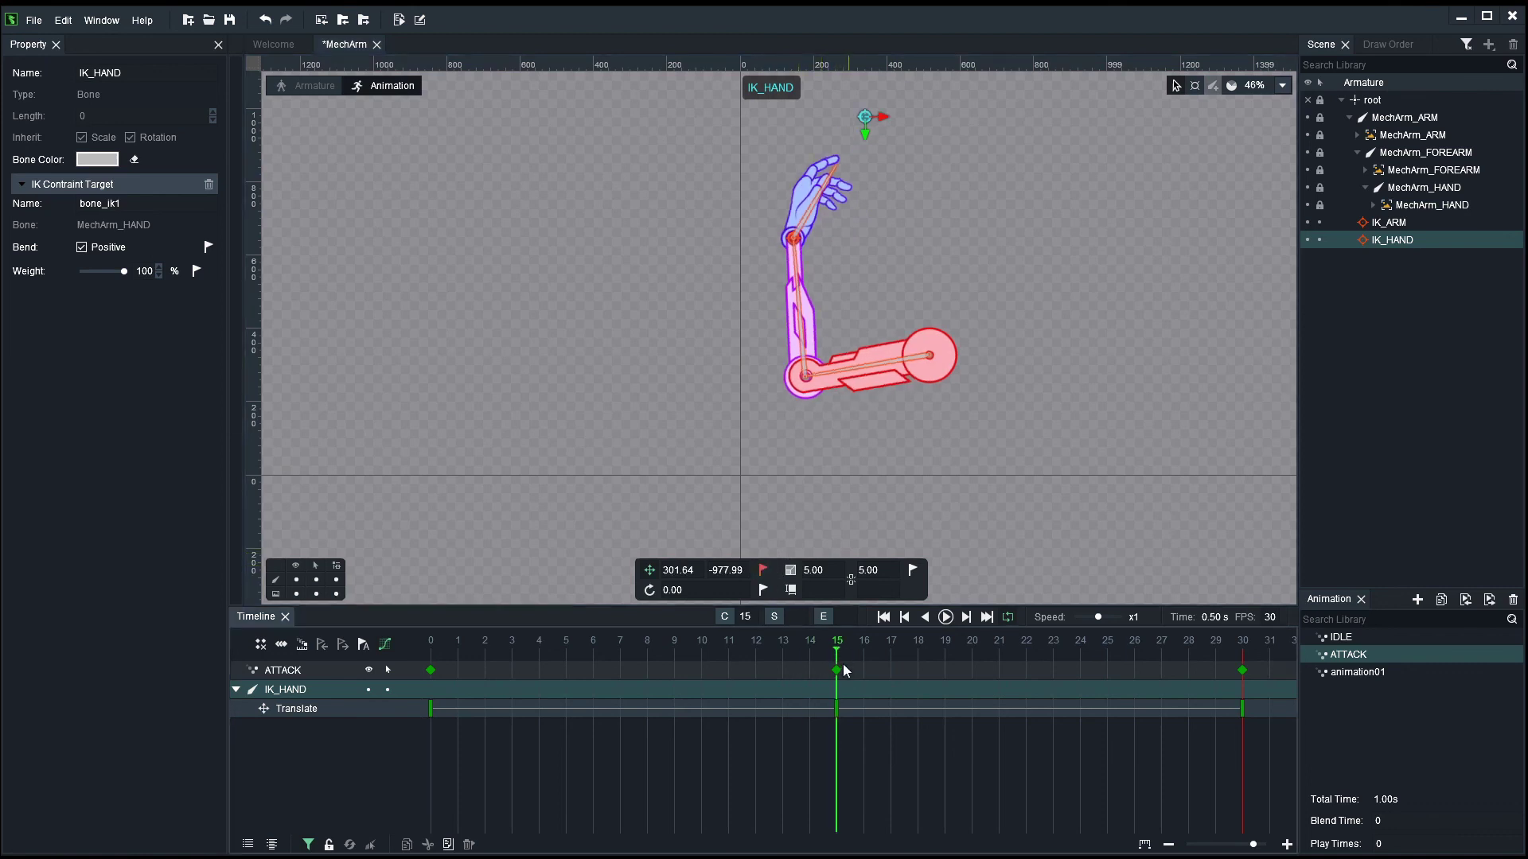
Step: At frame 22, swing the arm forward and place the hand low-left, then review
left_click_drag(873, 649, 1023, 649)
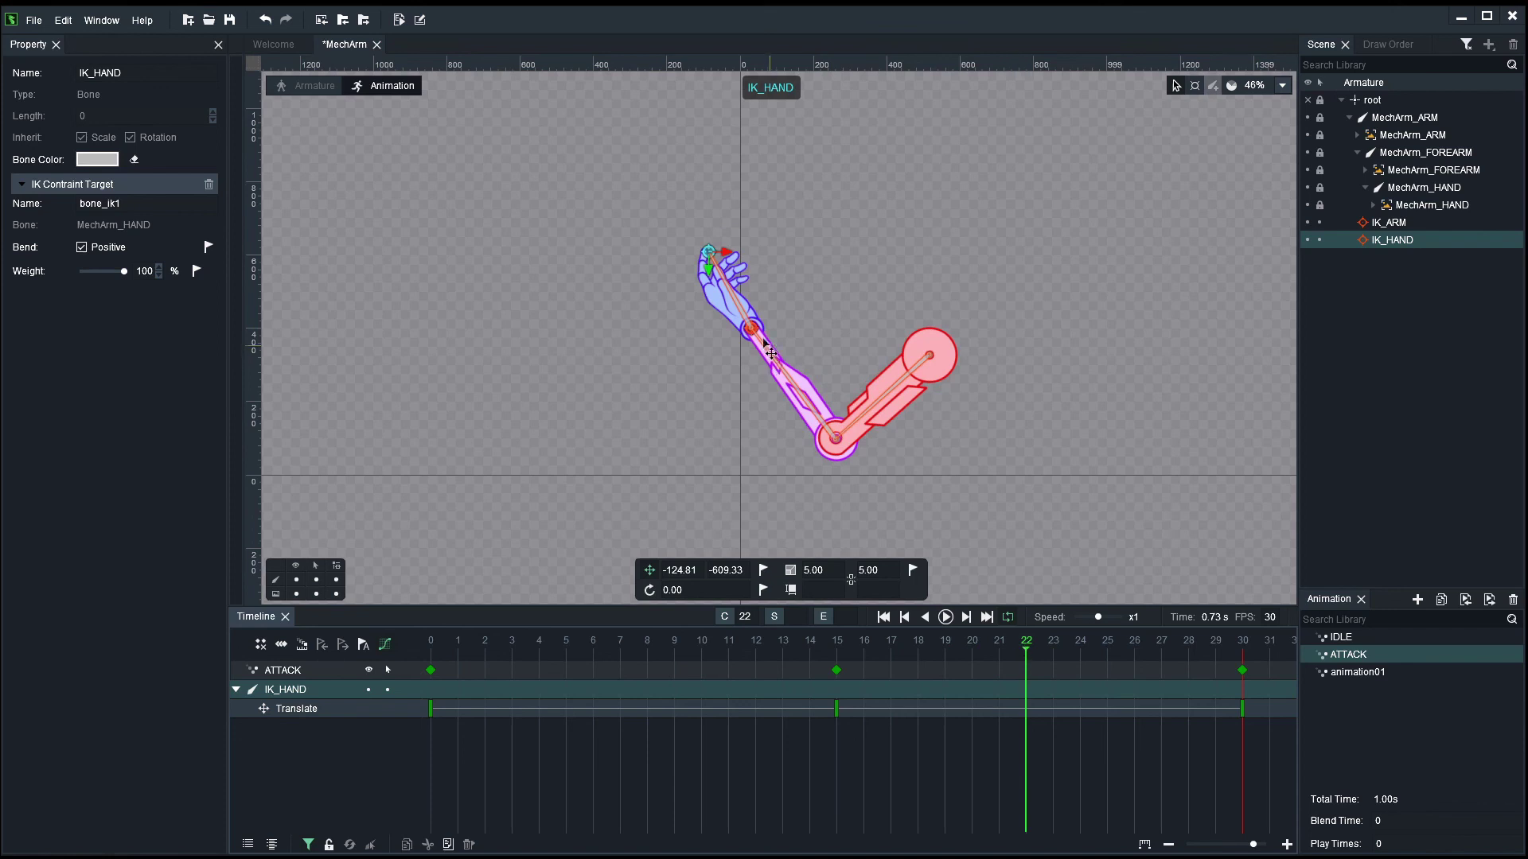
left_click_drag(762, 341, 656, 409)
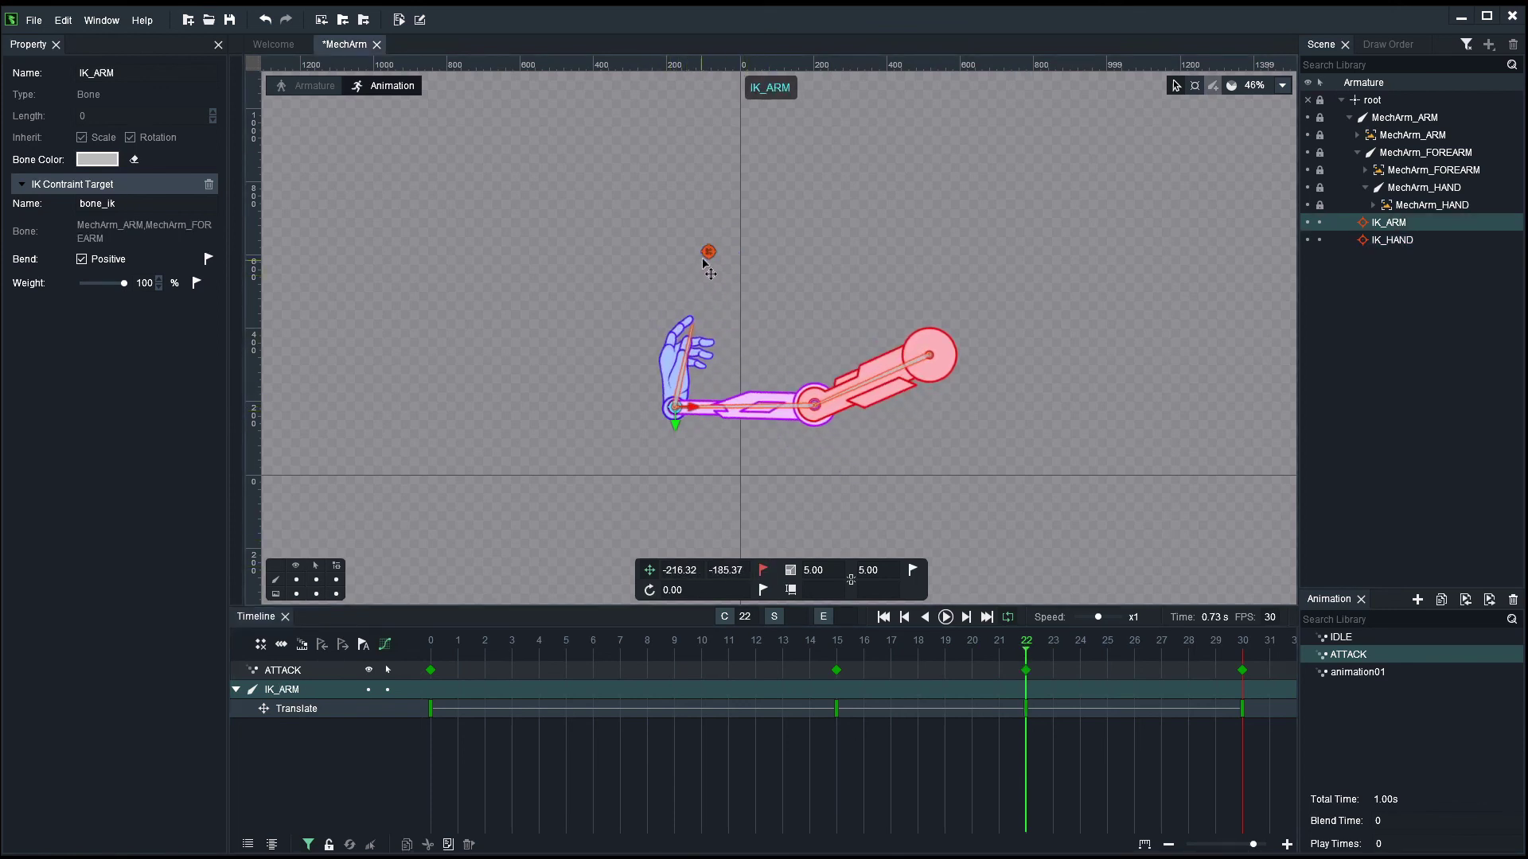
left_click_drag(703, 260, 533, 450)
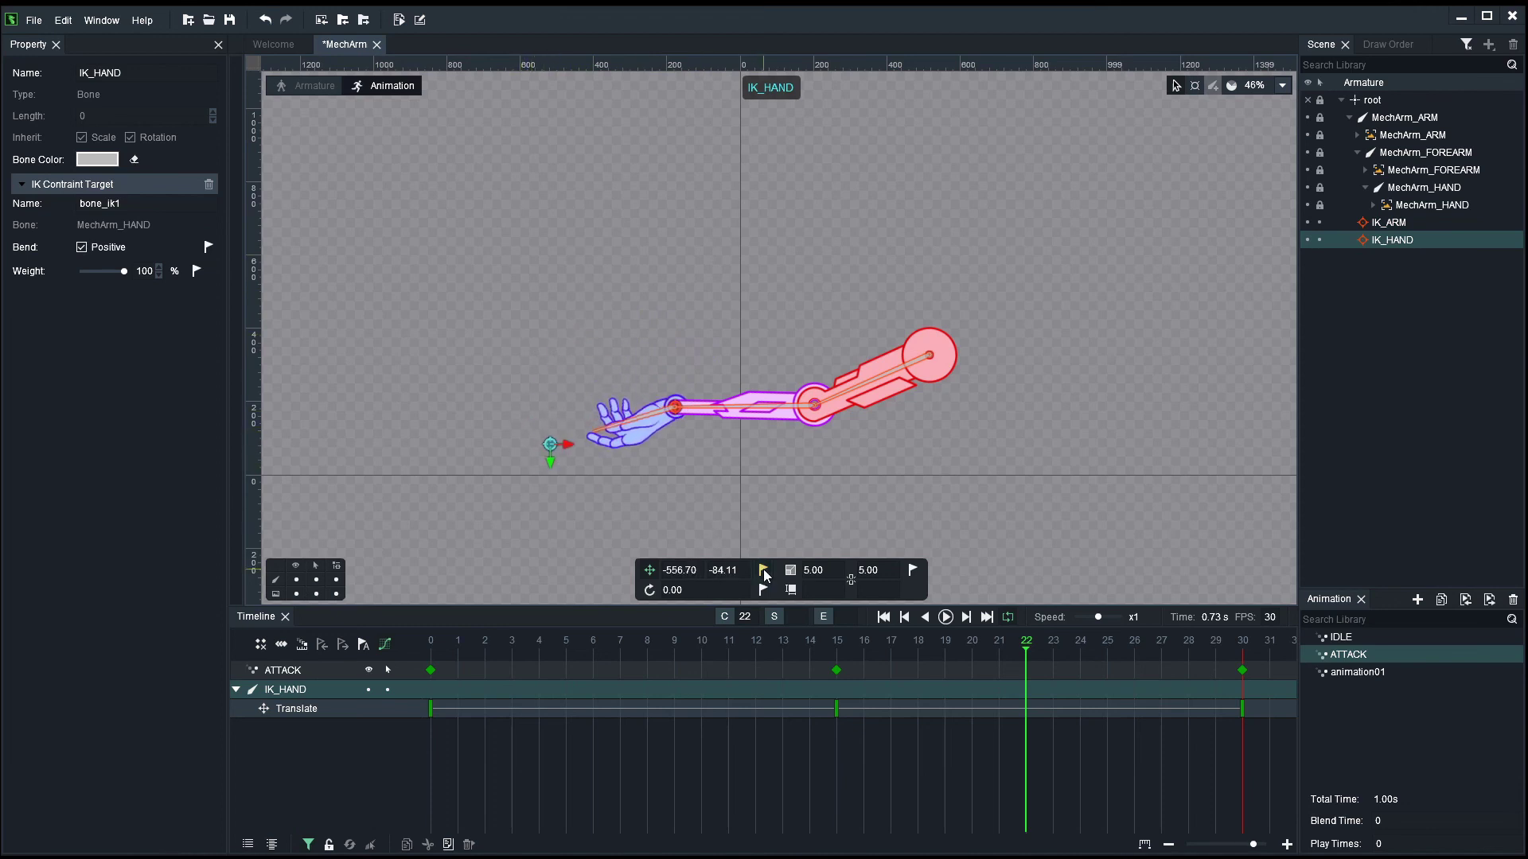
left_click_drag(750, 647, 1108, 651)
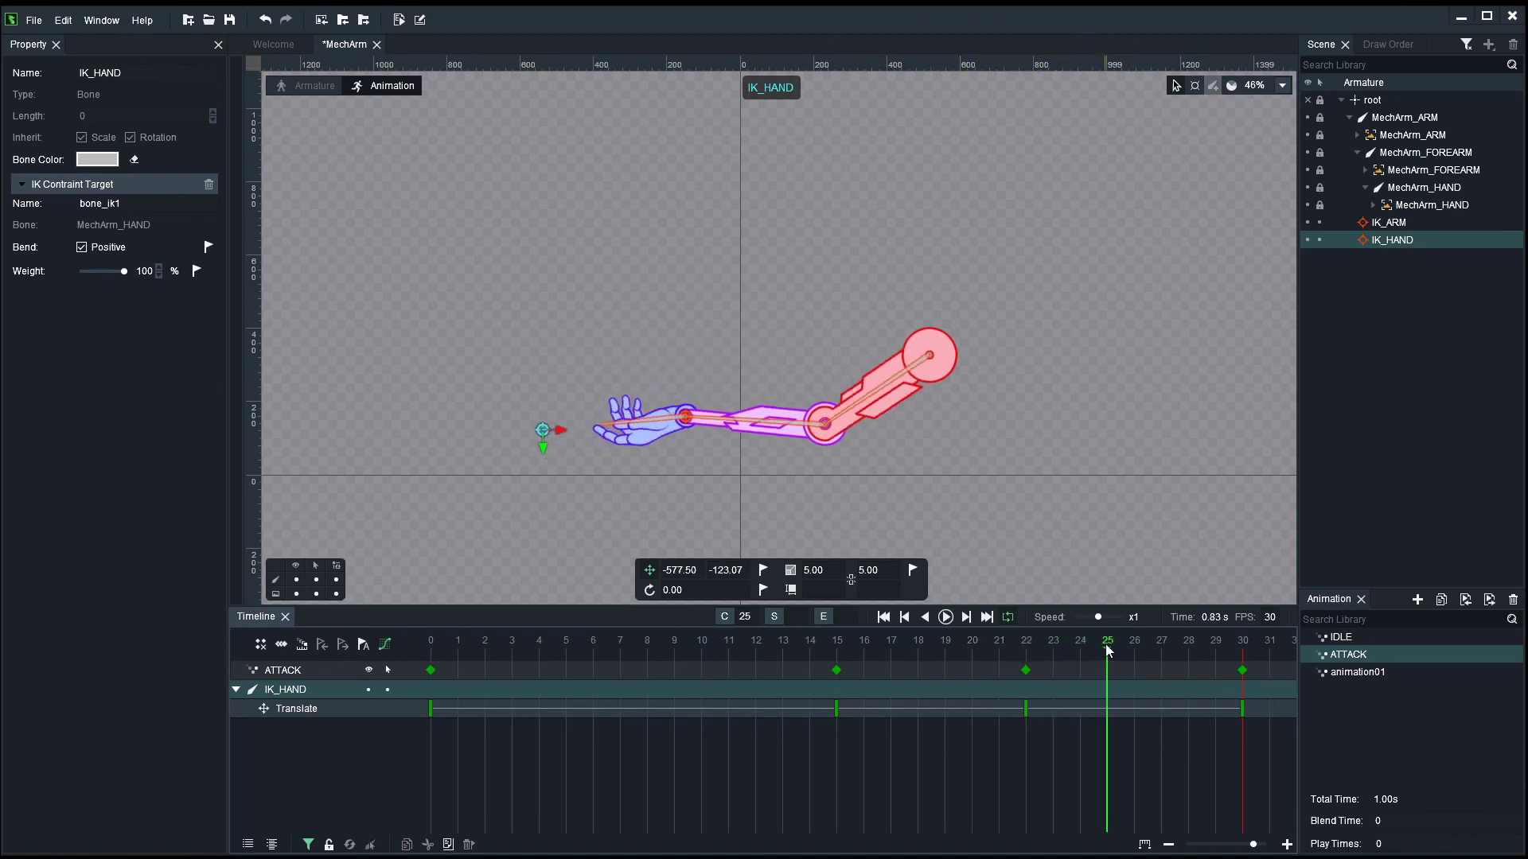
Step: Loop-play ATTACK, then inspect frame 12 with the hand deselected so all tracks show
key("space")
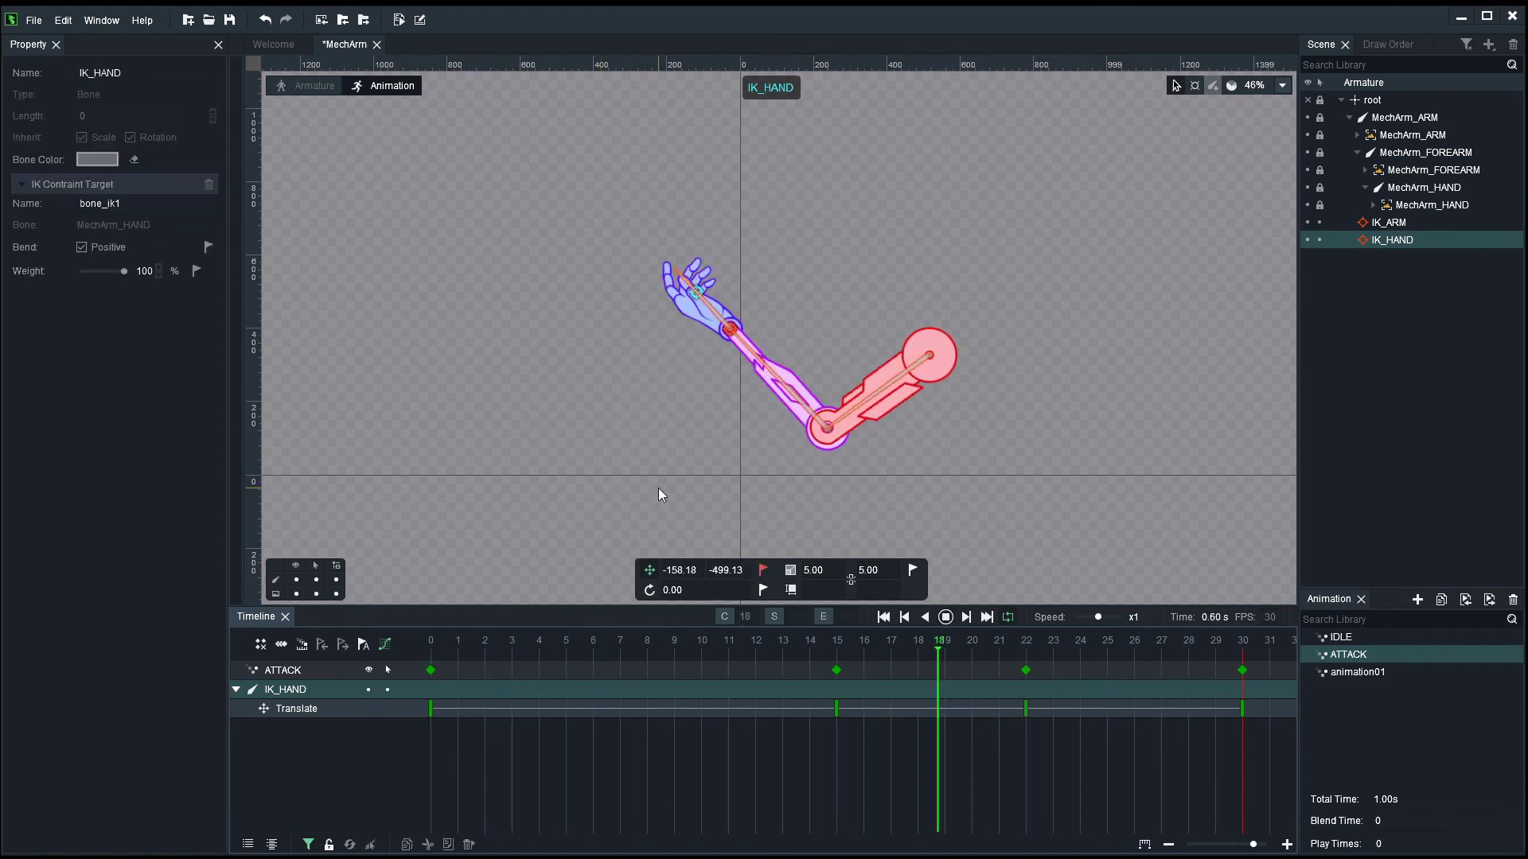
key("space")
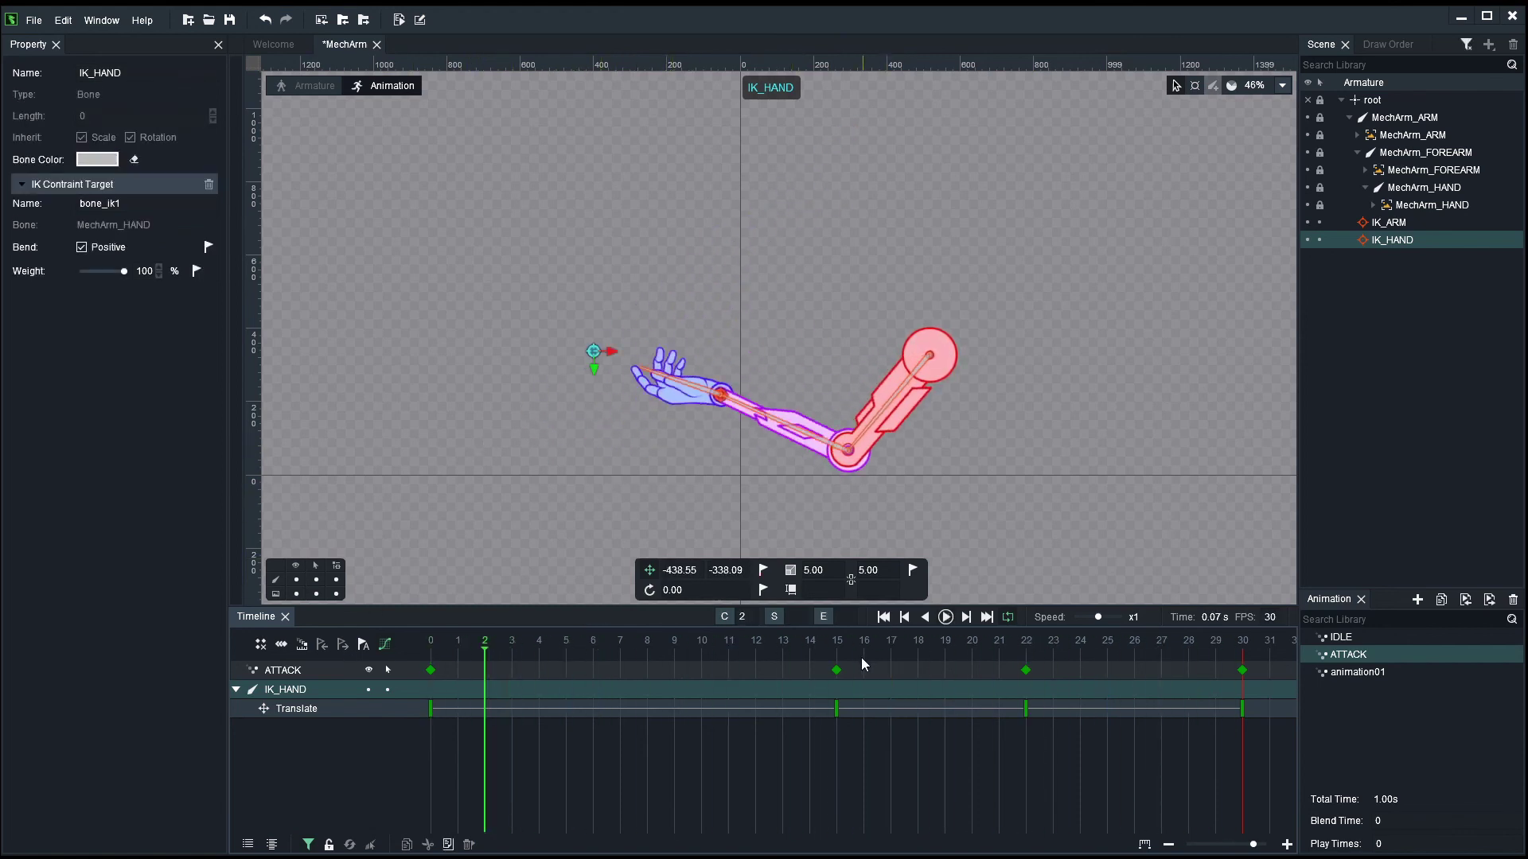
key("space")
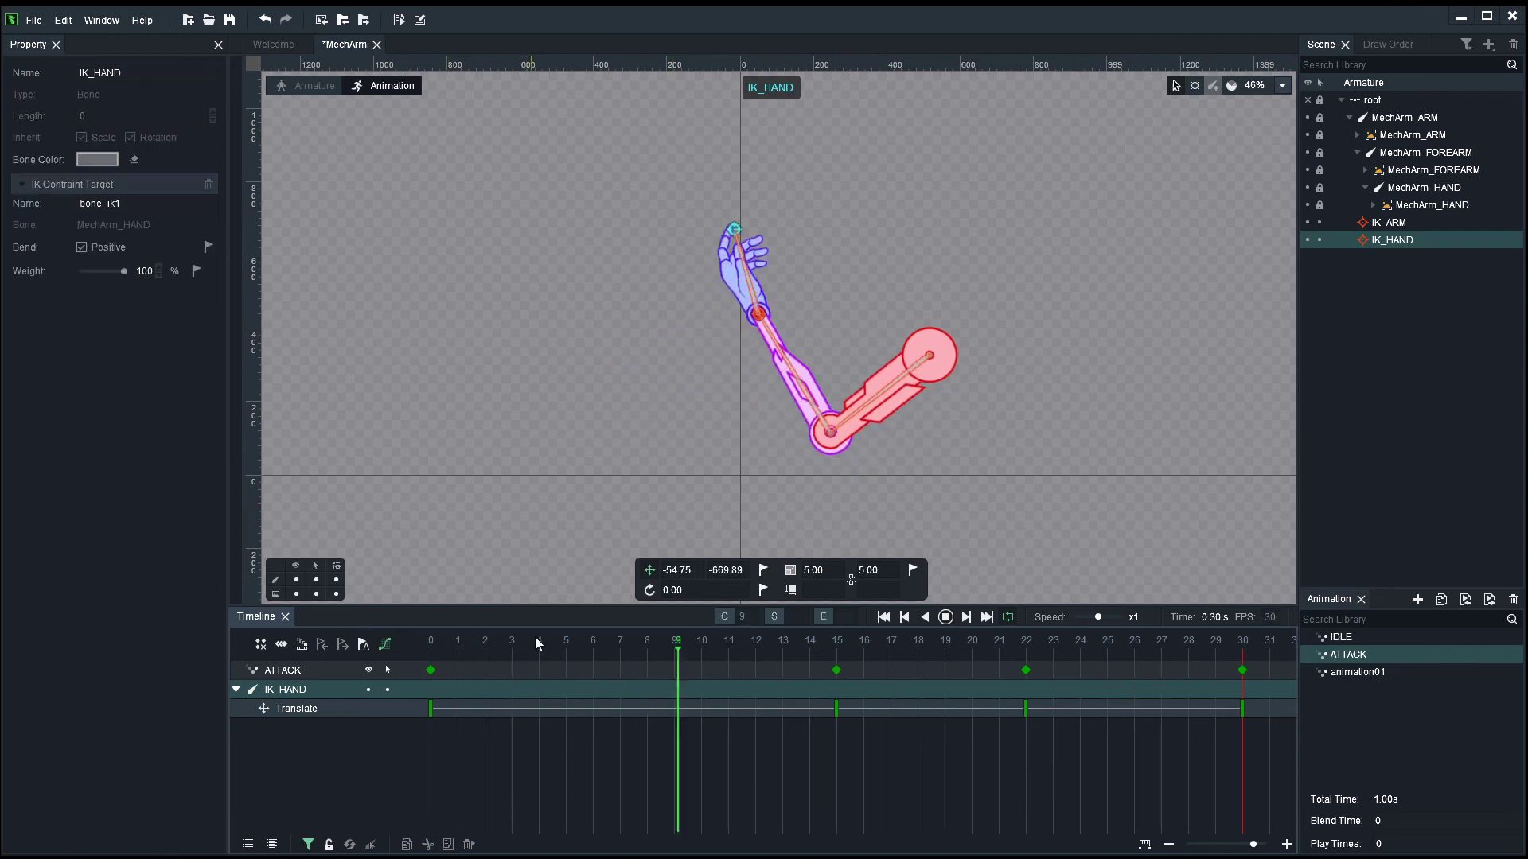
left_click(750, 651)
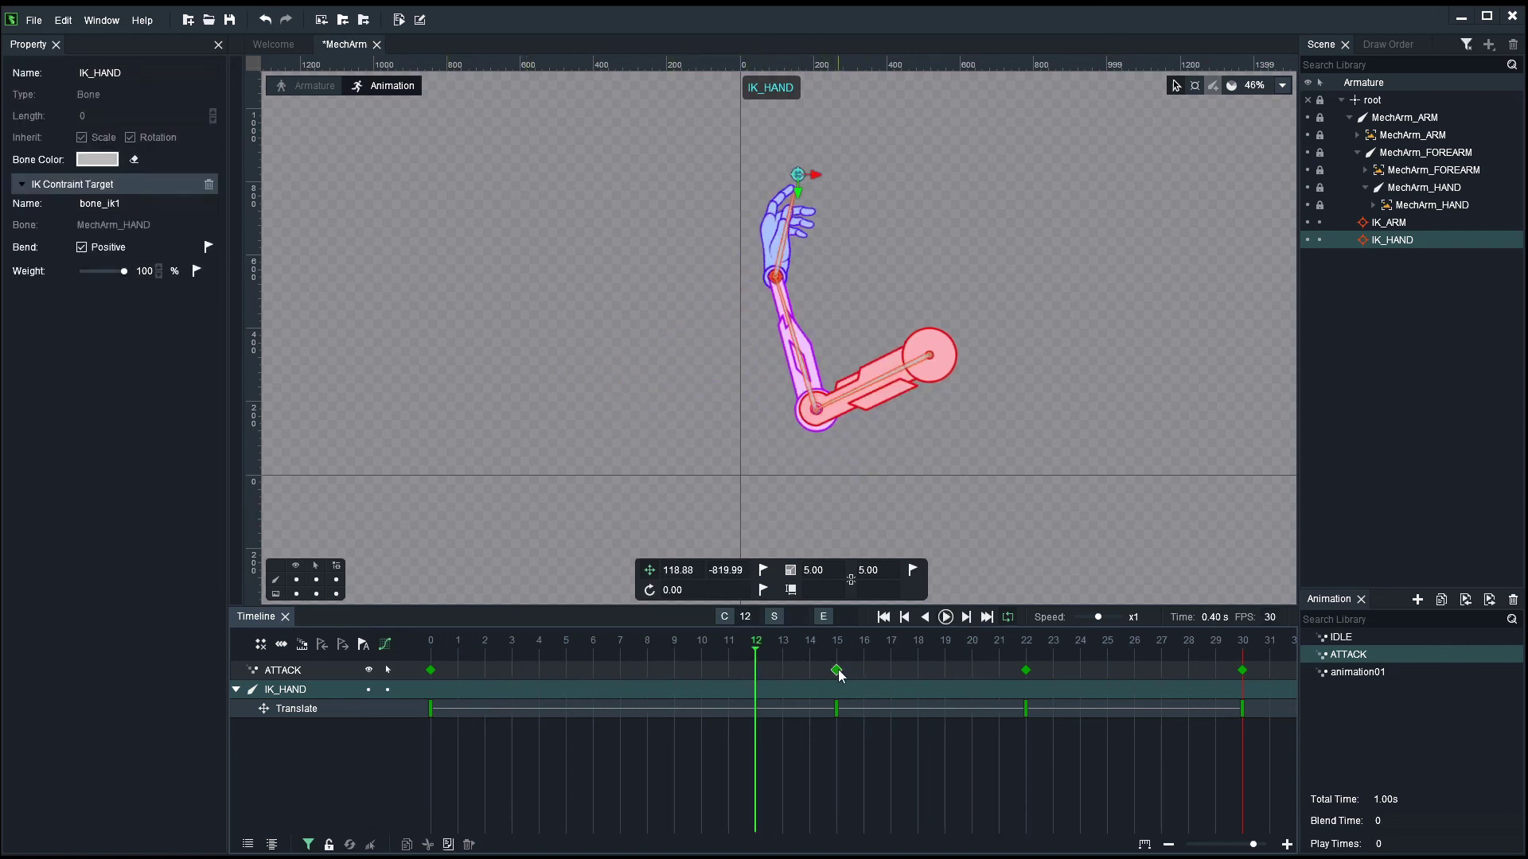
left_click(564, 446)
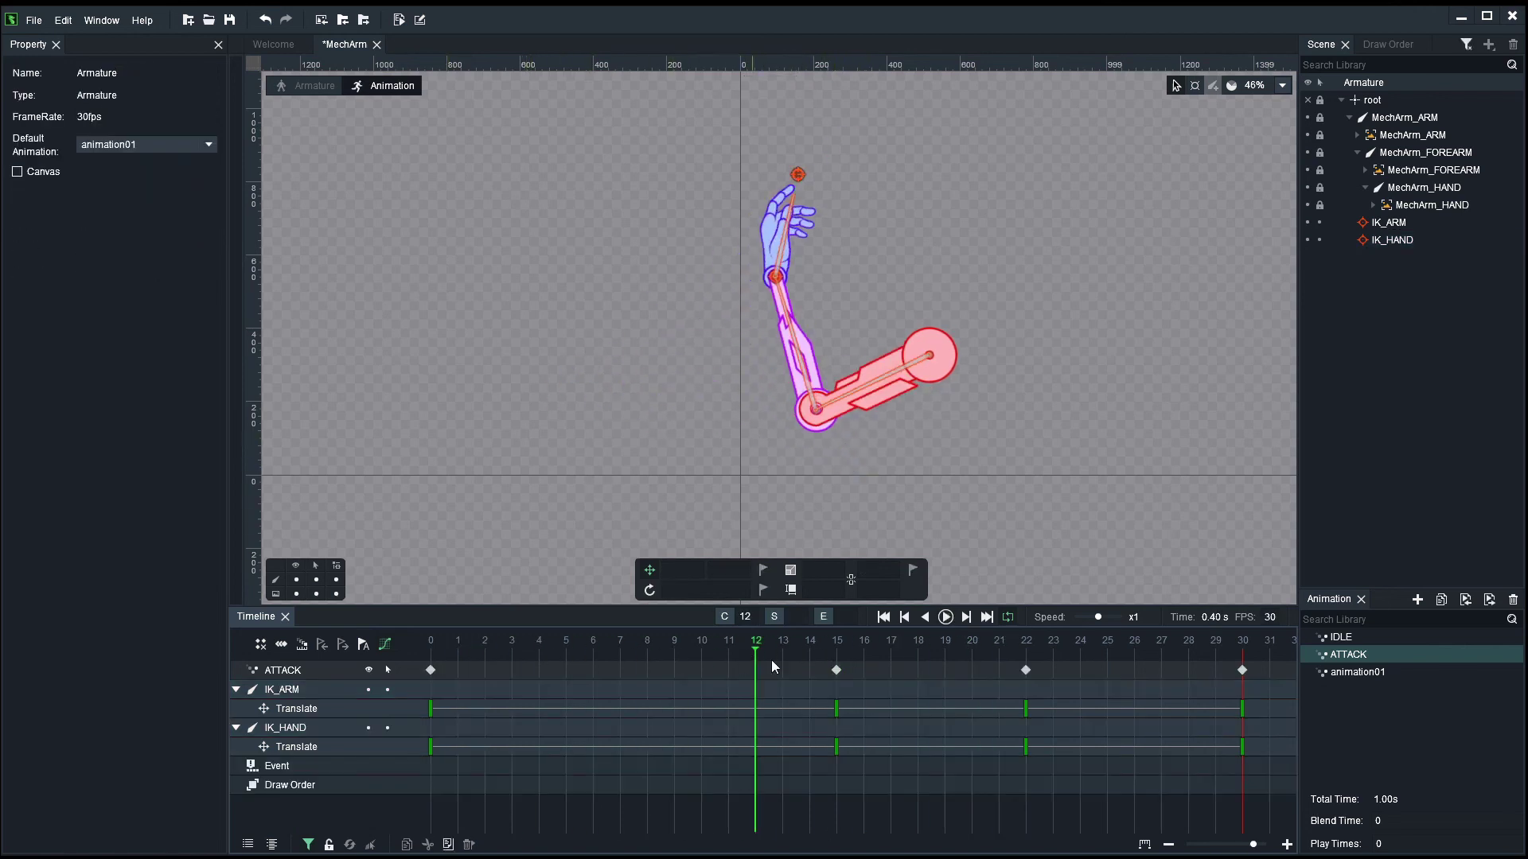
Step: Shift ATTACK's mid-swing keys to frames 19 and 25, lower the hand at 25, and preview
left_click_drag(836, 671, 1106, 670)
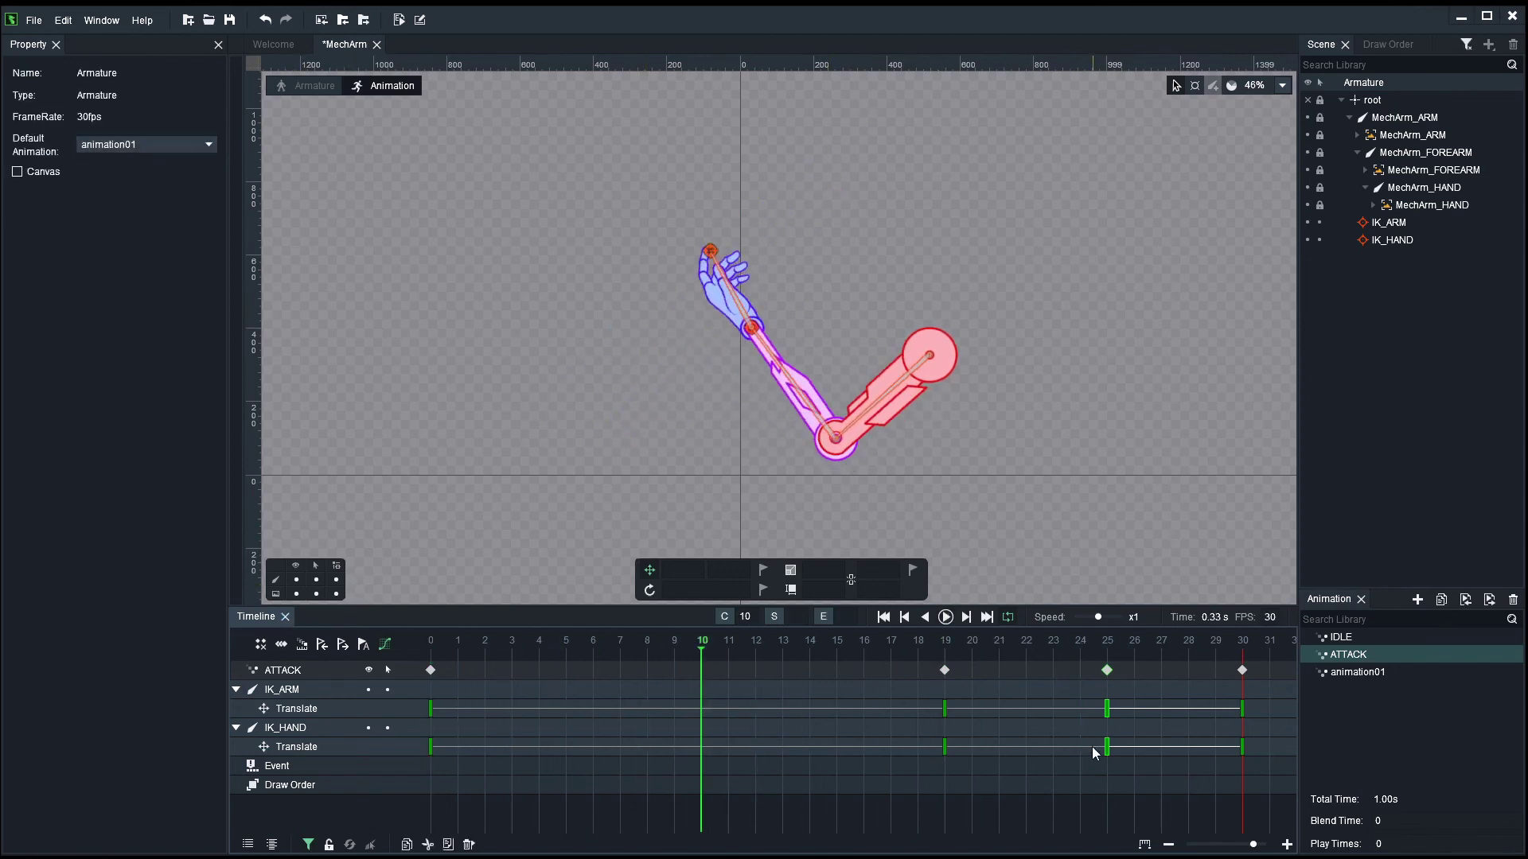
key("space")
left_click(1103, 647)
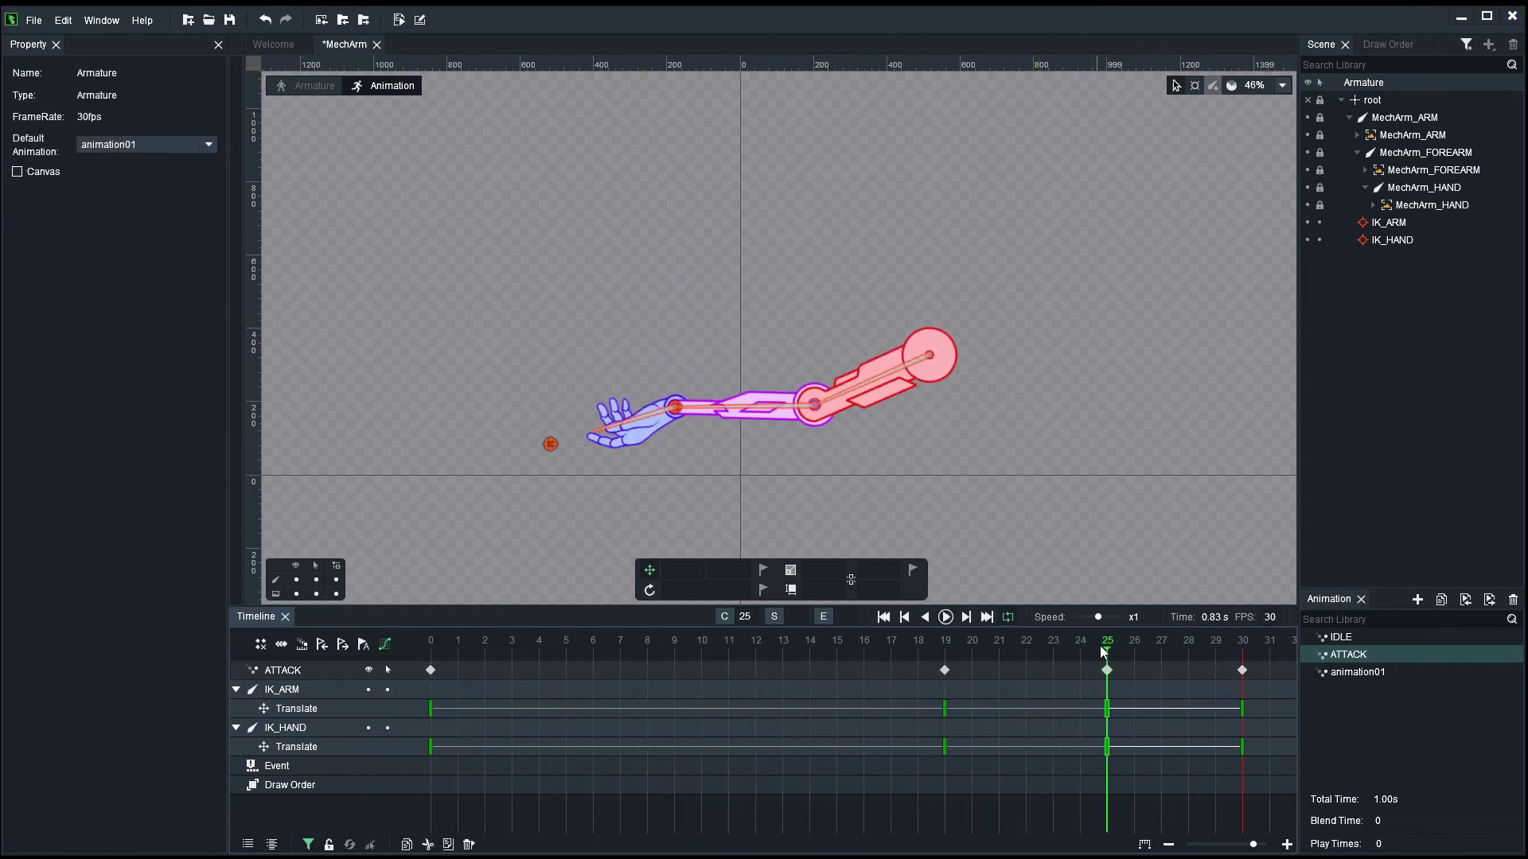
left_click_drag(550, 444, 594, 494)
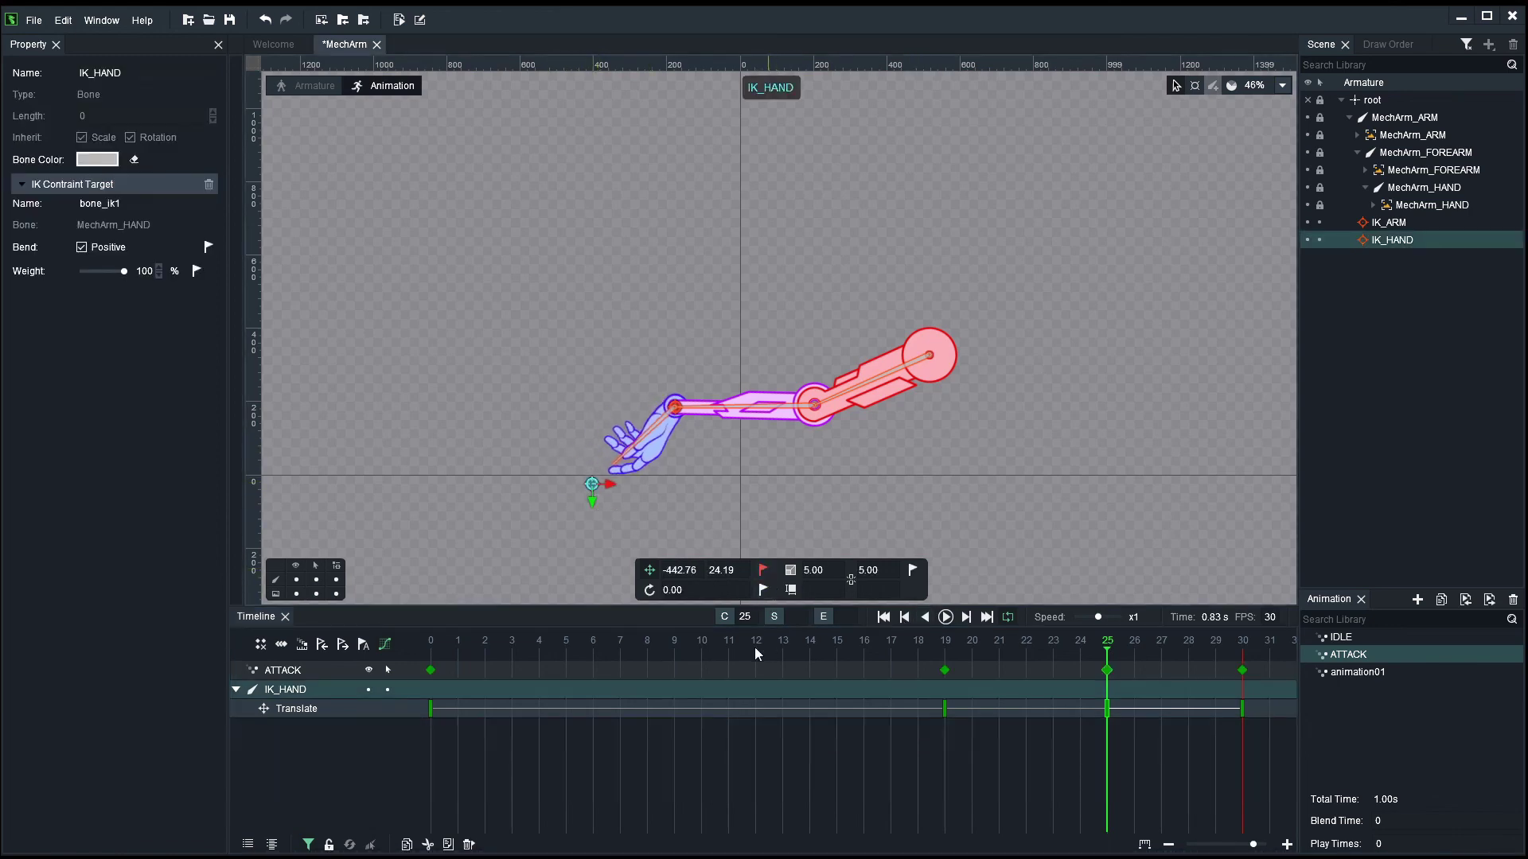
key("space")
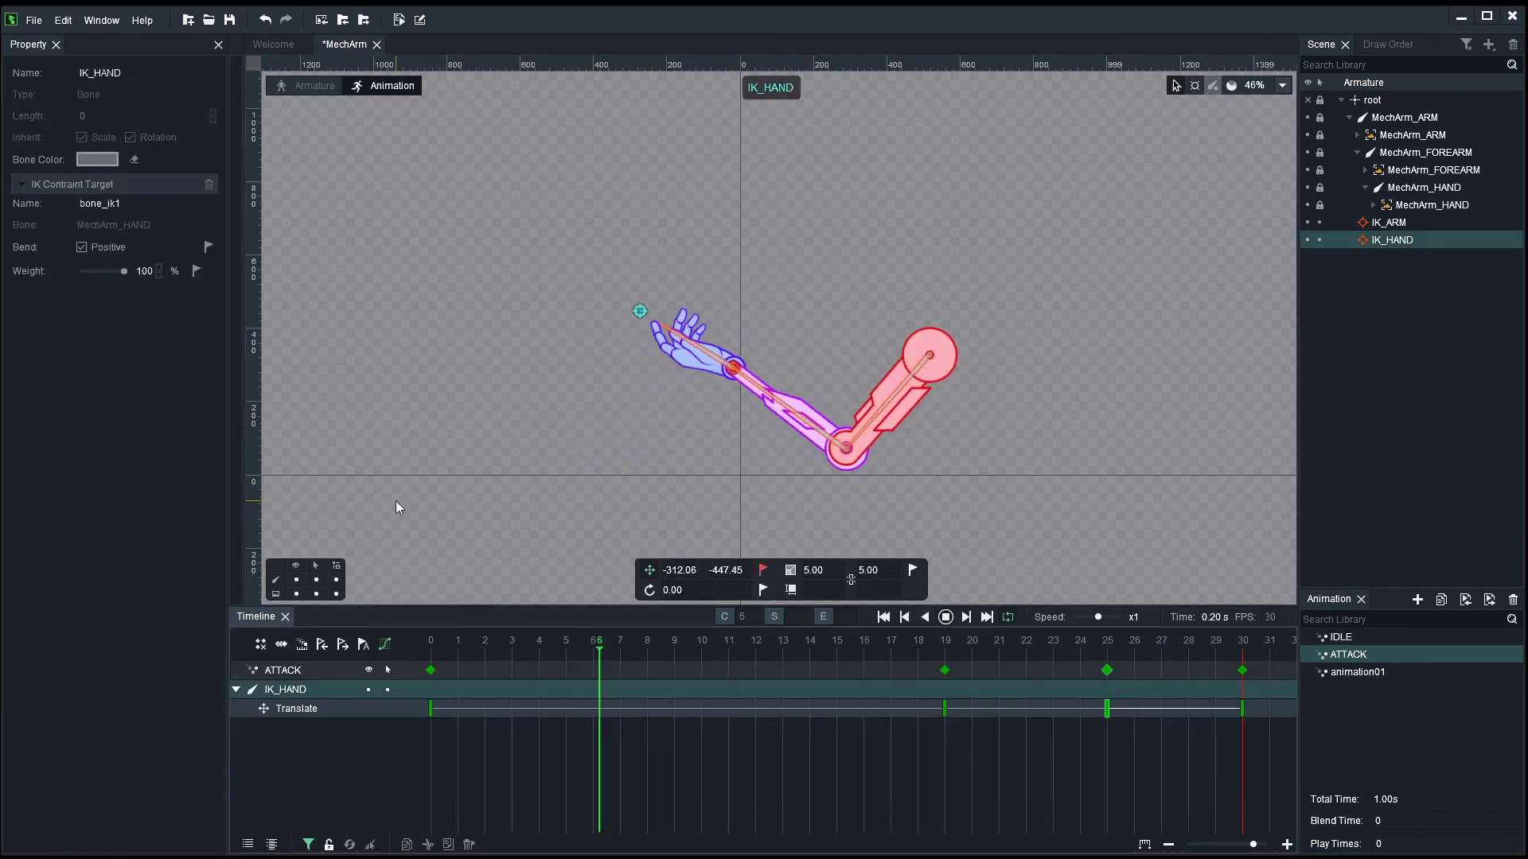
left_click(476, 422)
key("space")
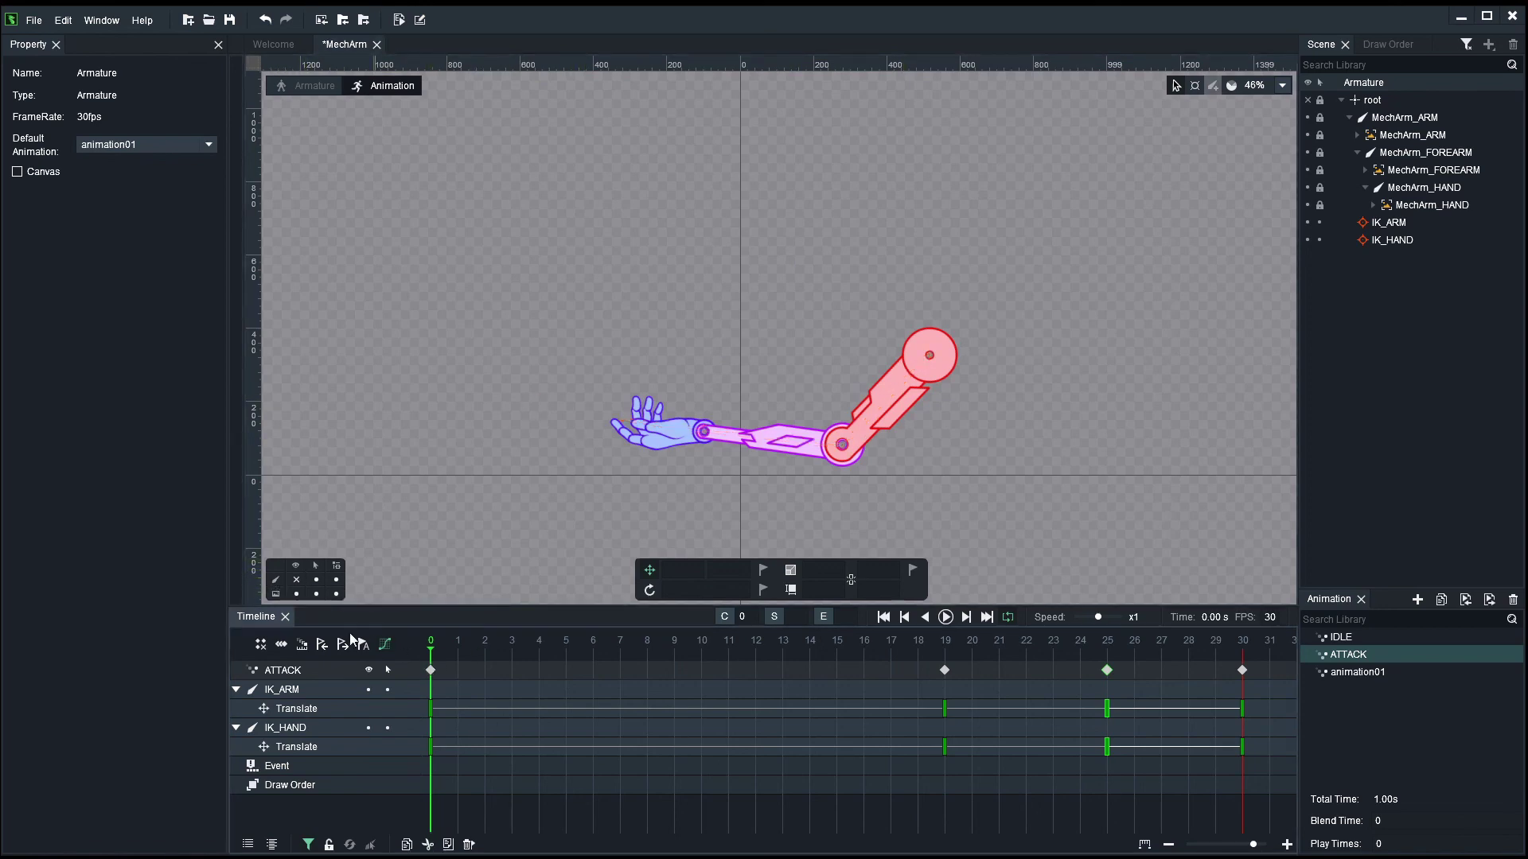
Step: Play ATTACK, toggle between IDLE and ATTACK twice to compare, then rewind to frame 0
key("space")
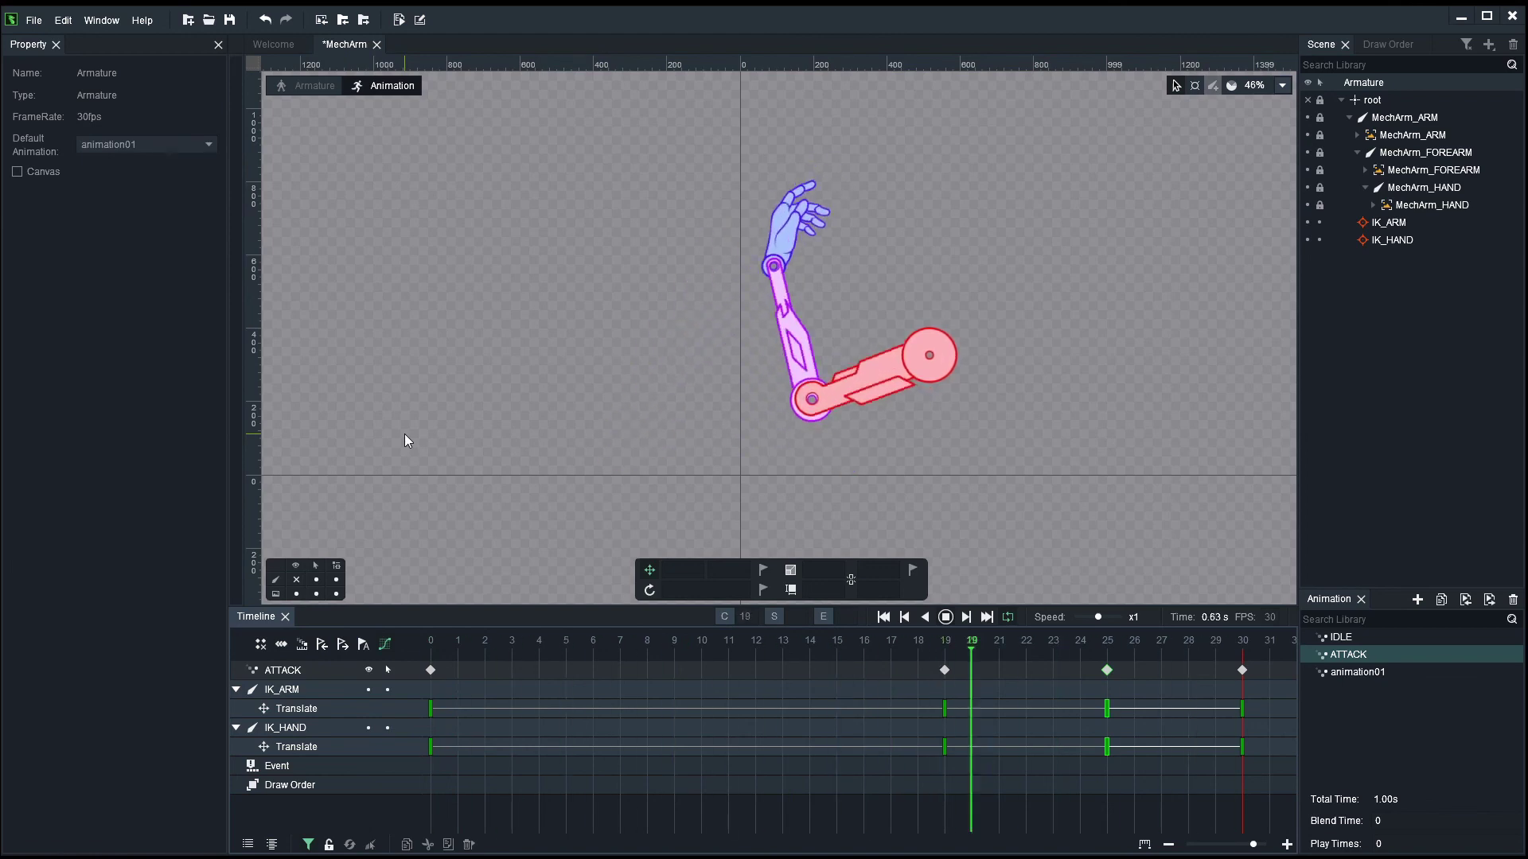
scroll(972, 379, "up", 4)
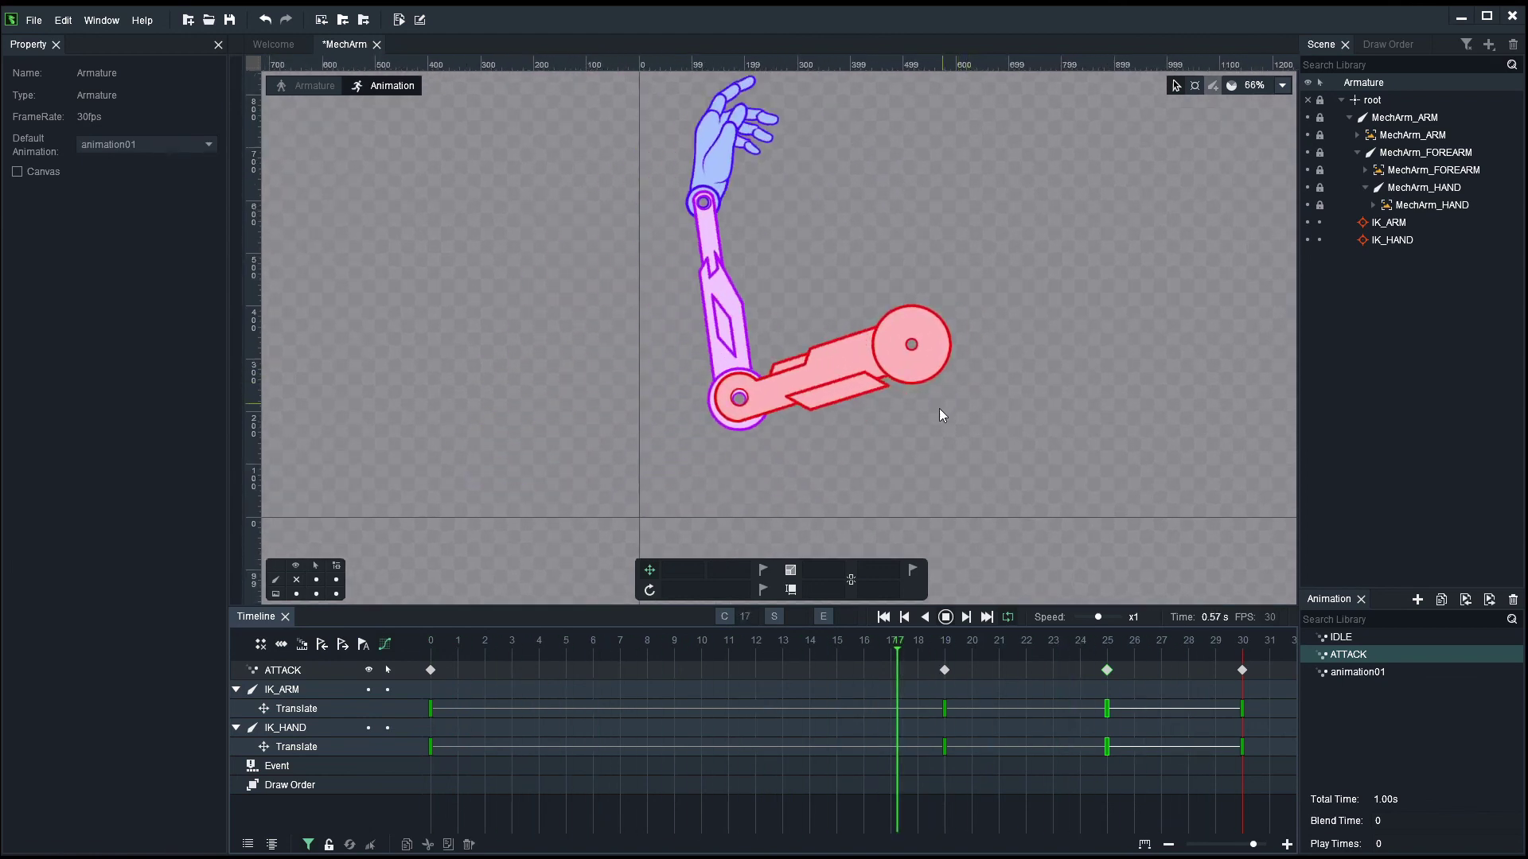
left_click(1341, 637)
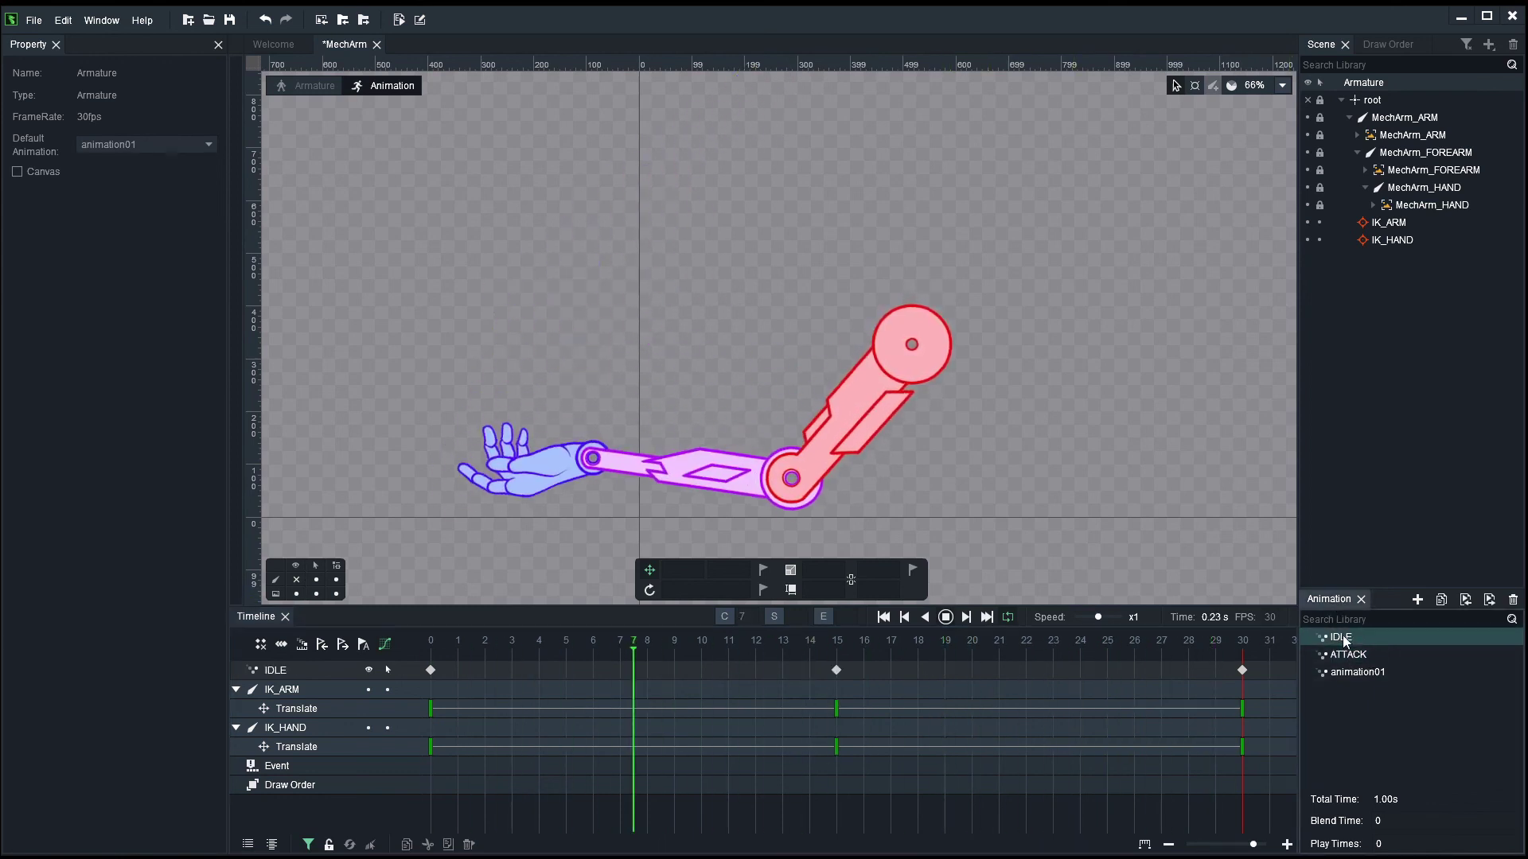
left_click(1347, 655)
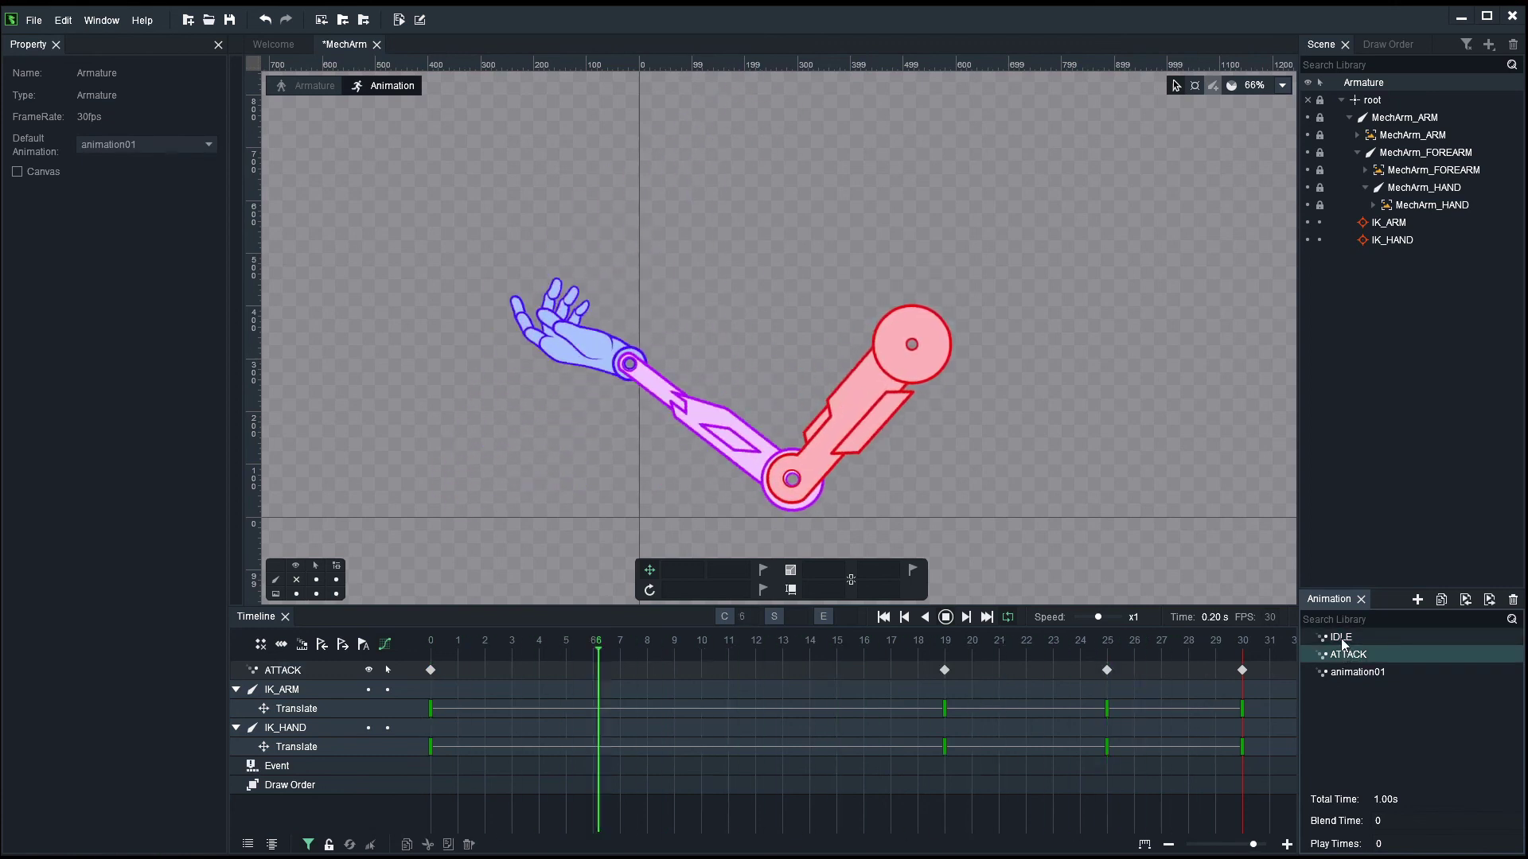
left_click(1340, 638)
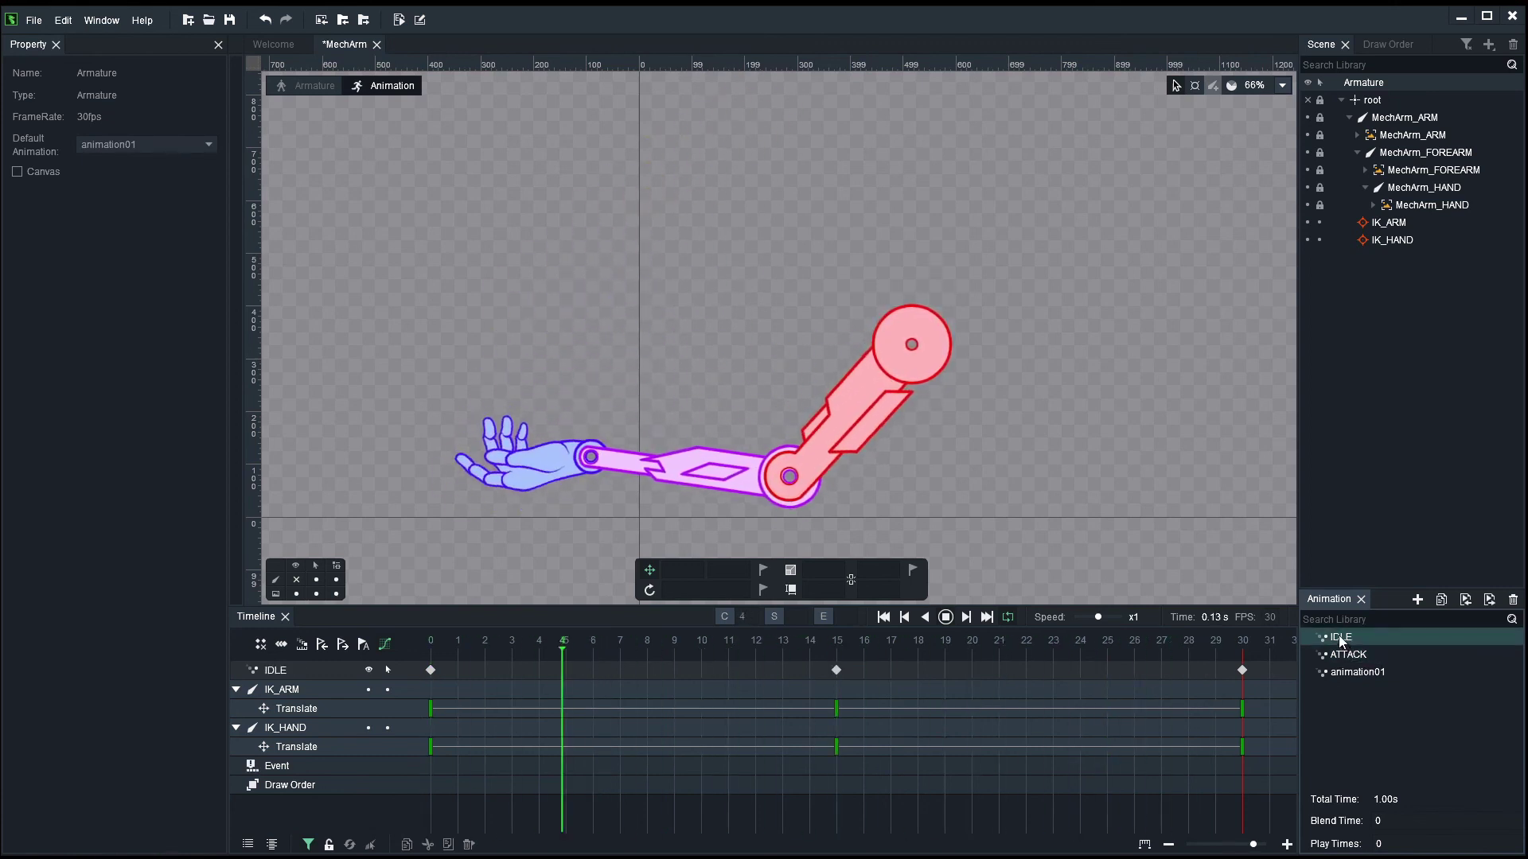
left_click(1335, 656)
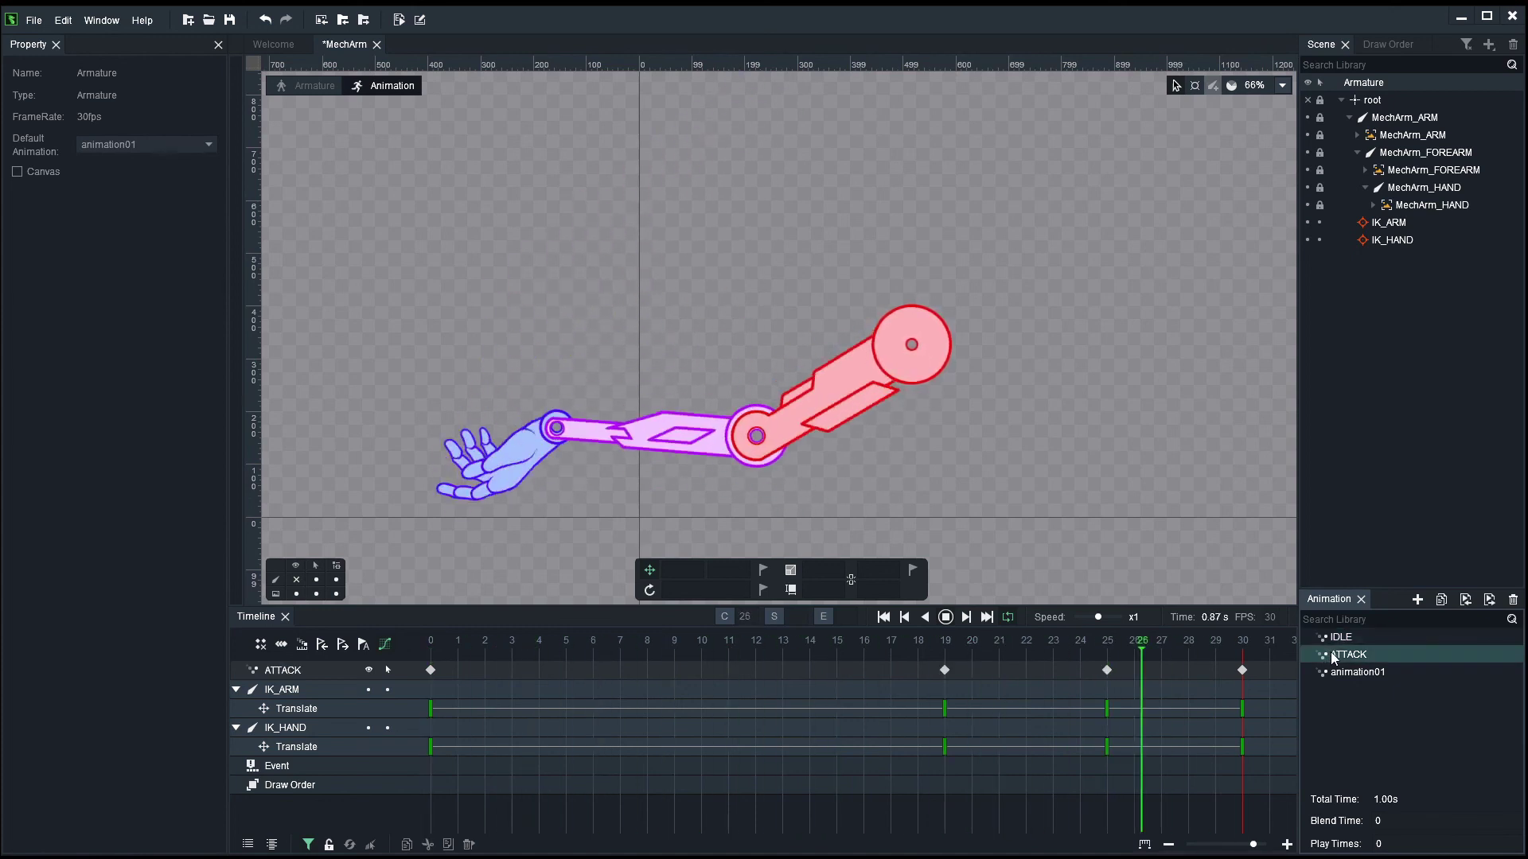
scroll(1013, 436, "down", 2)
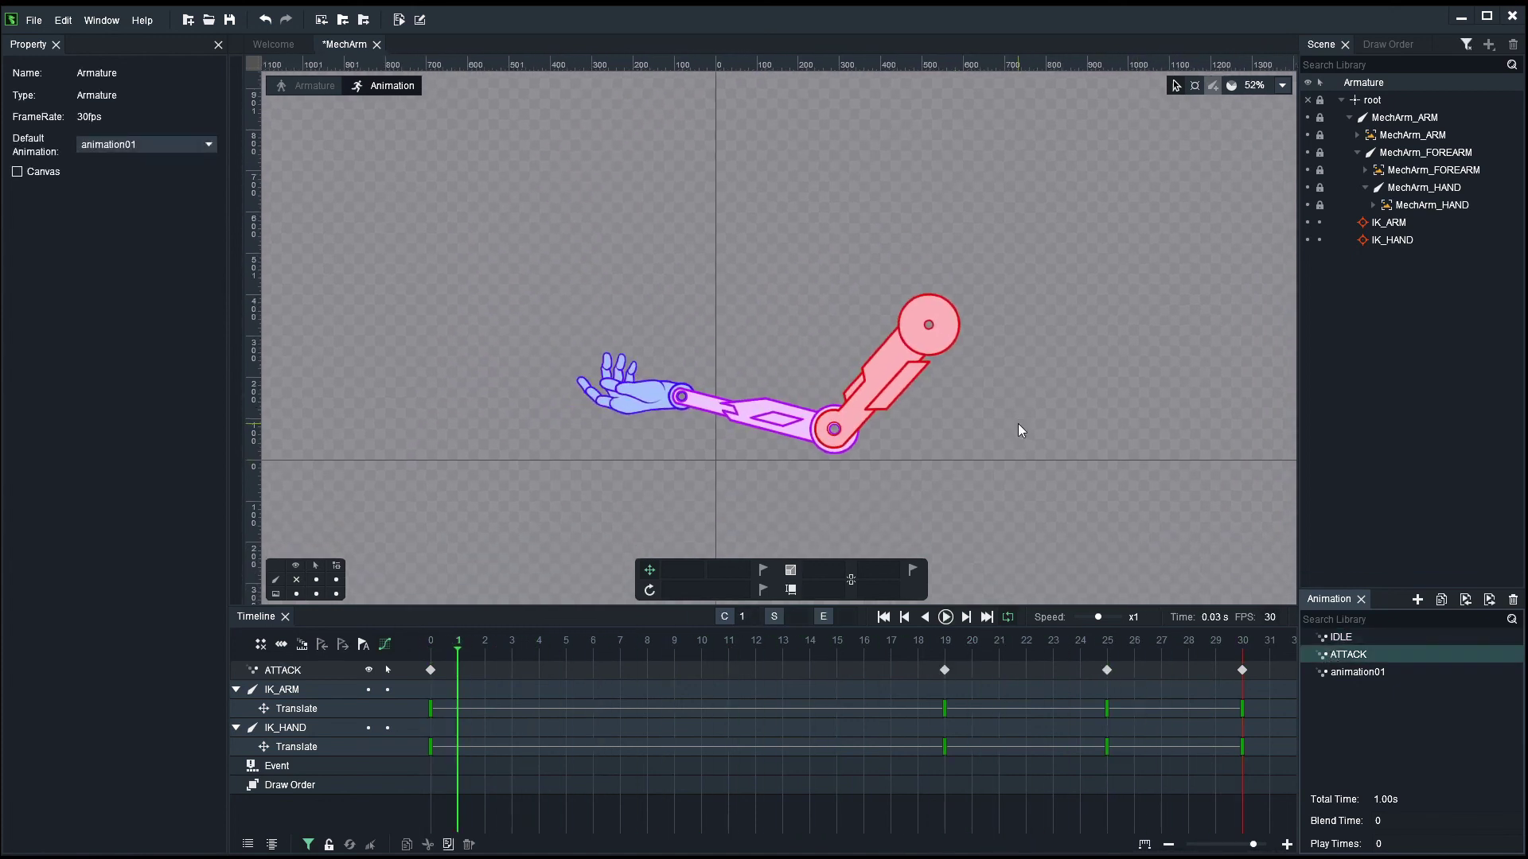
left_click(431, 641)
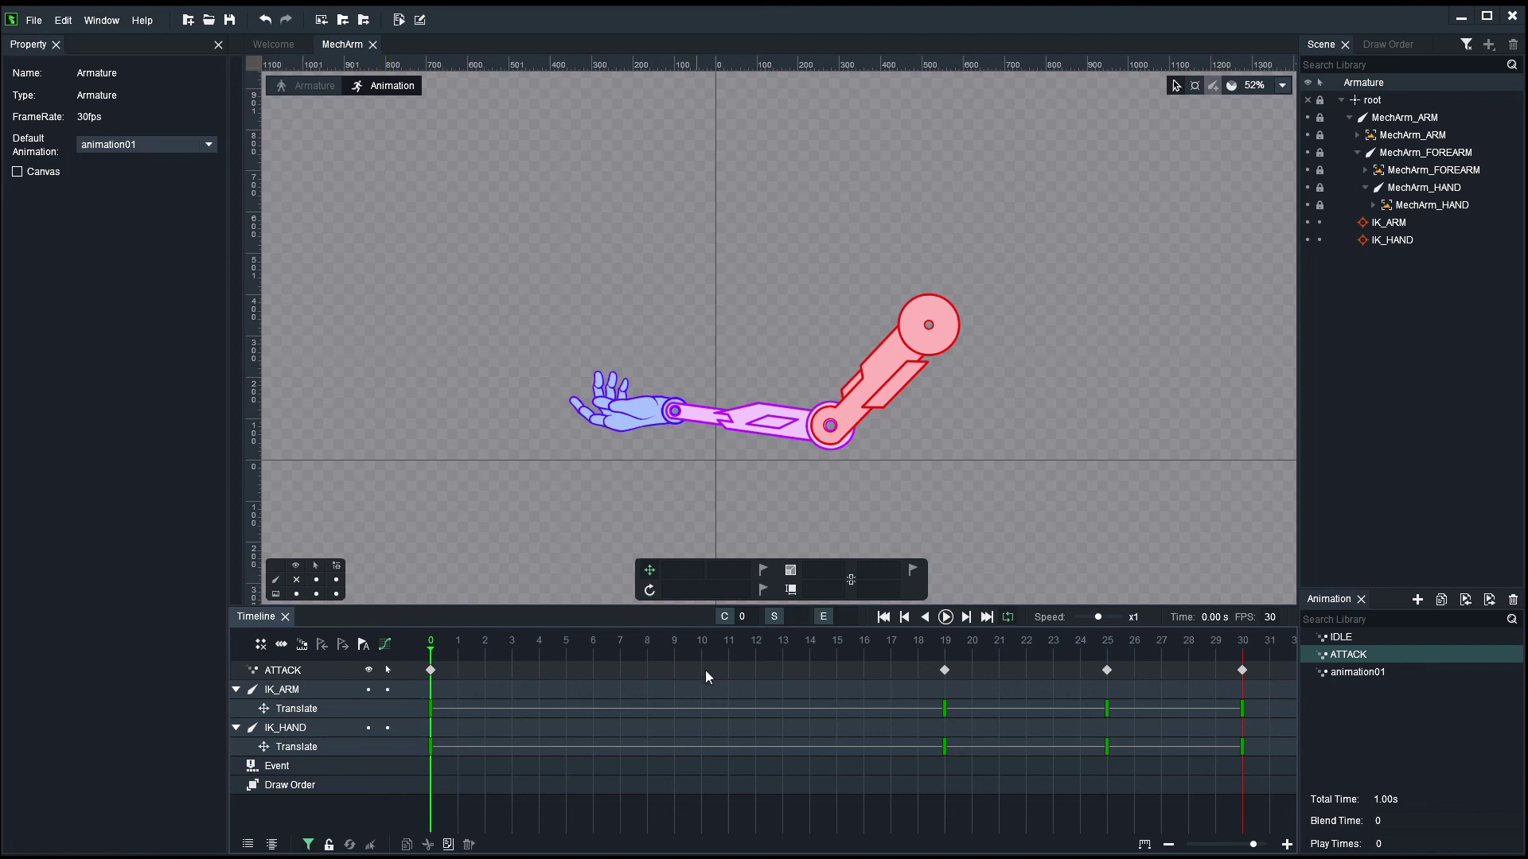
Step: Check the ATTACK poses at frames 10 and 19 and scrub through the start of the swing
left_click(709, 639)
left_click(941, 651)
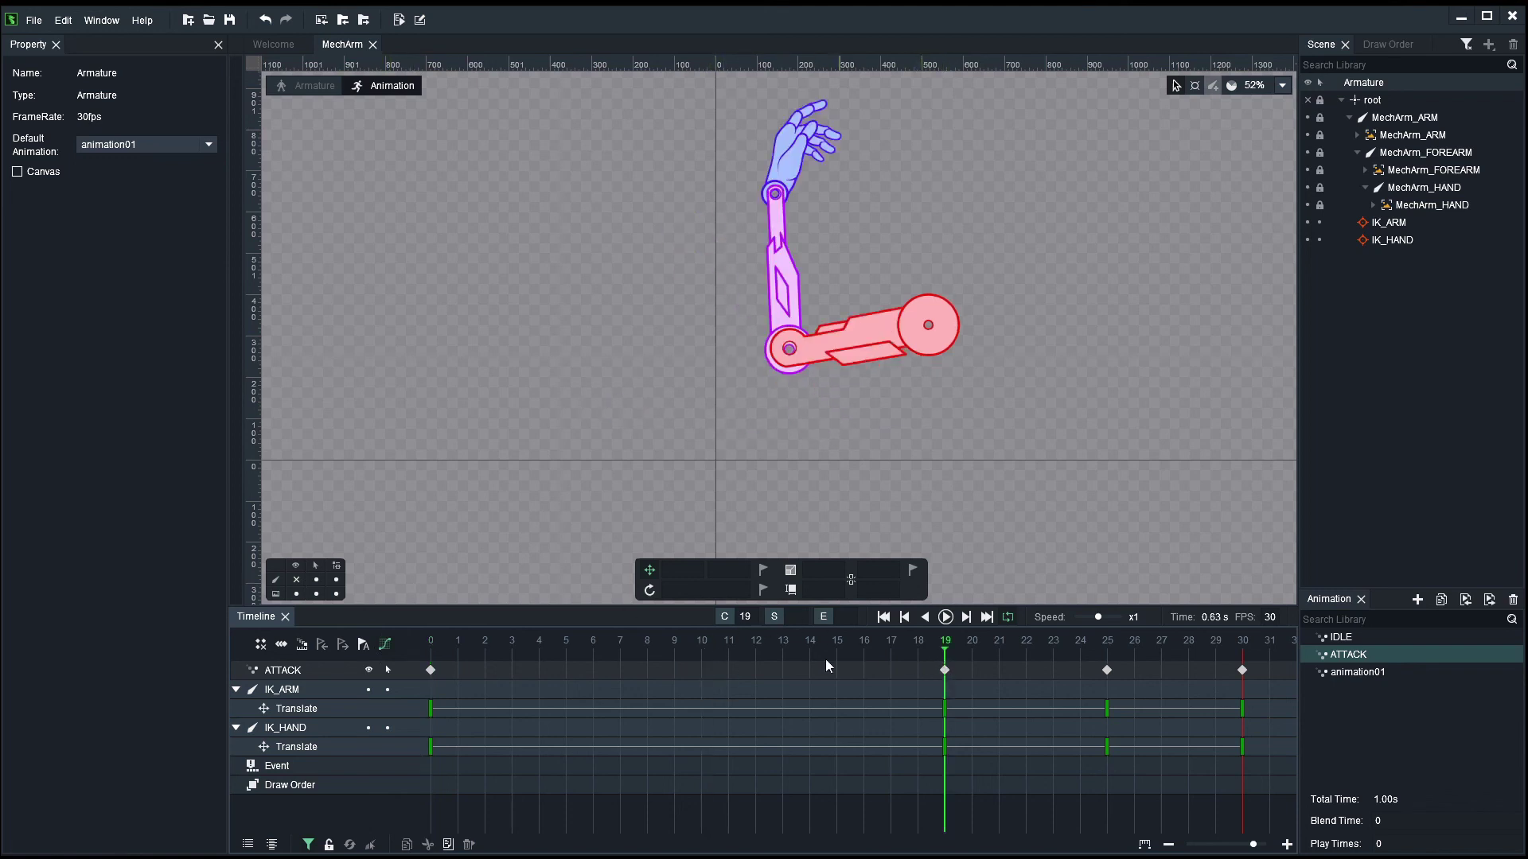
left_click_drag(784, 670, 441, 646)
left_click(512, 643)
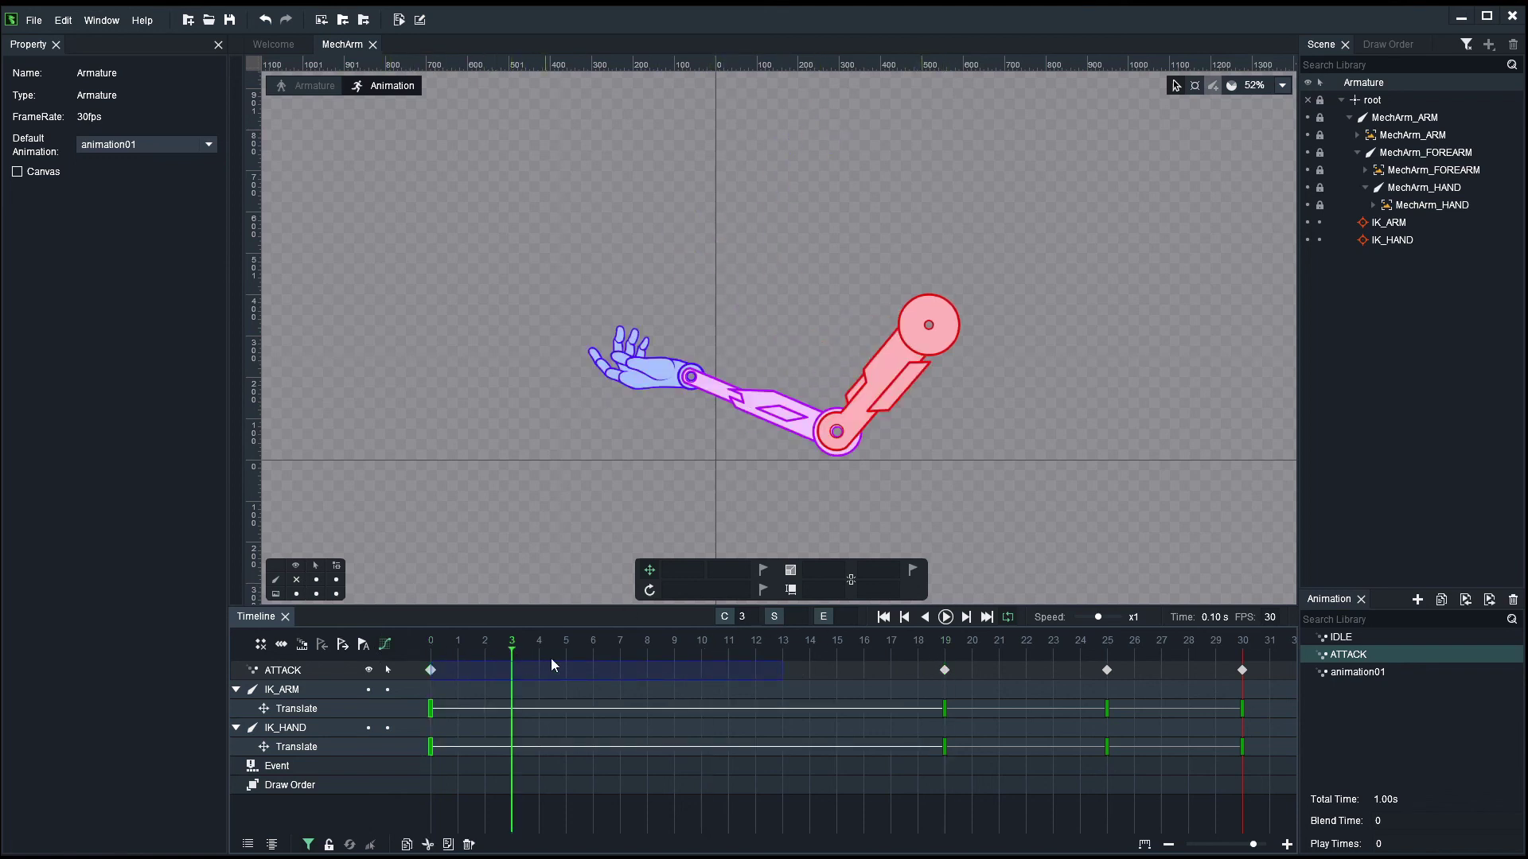
left_click(472, 657)
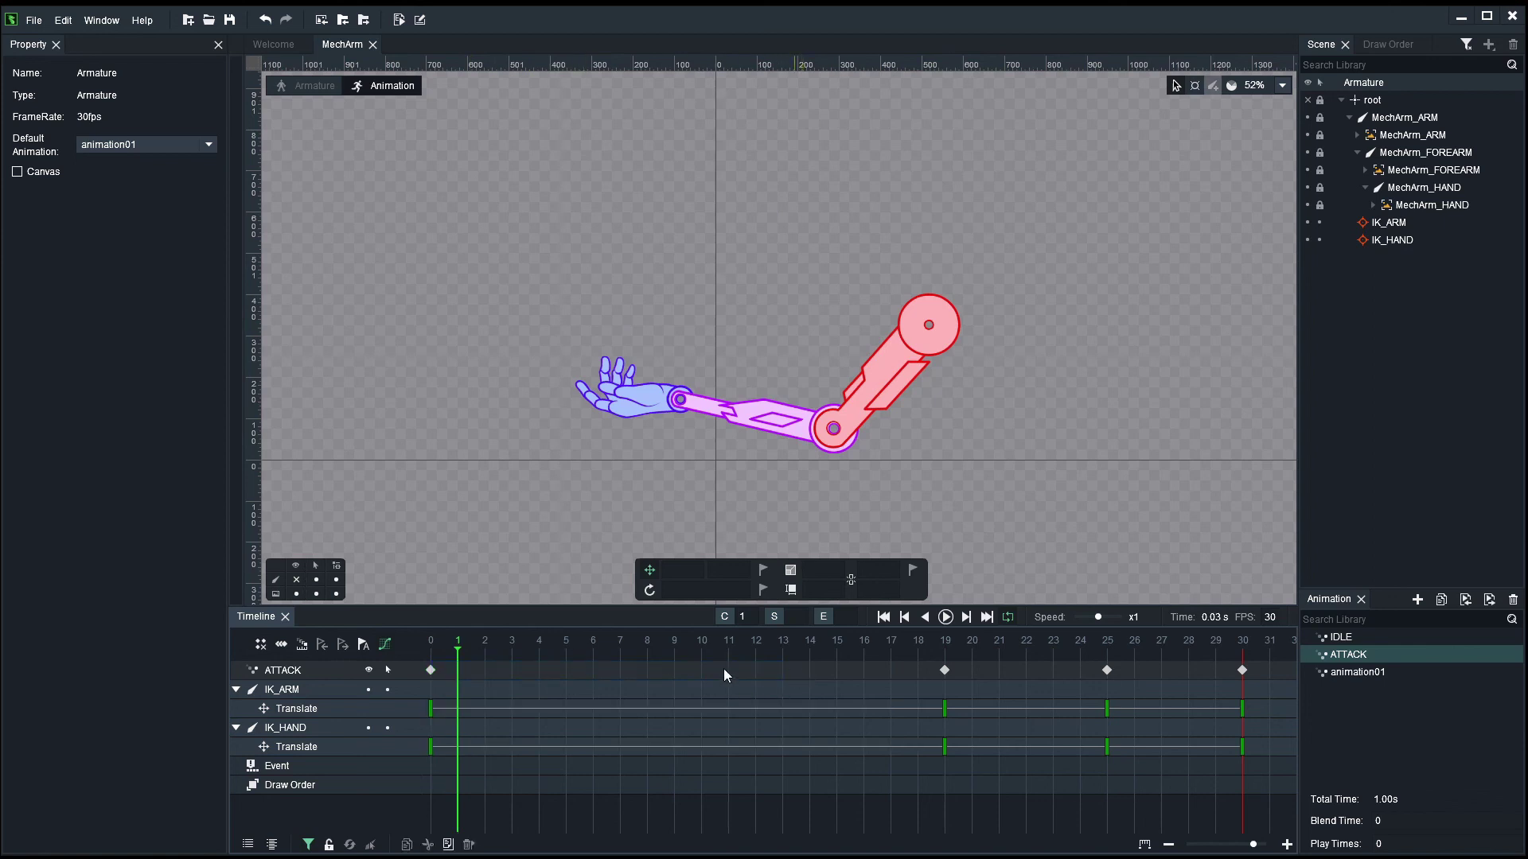
left_click_drag(539, 643, 772, 645)
Step: Move the raised-arm keyframe earlier from frame 19 and copy it
left_click_drag(944, 670, 863, 673)
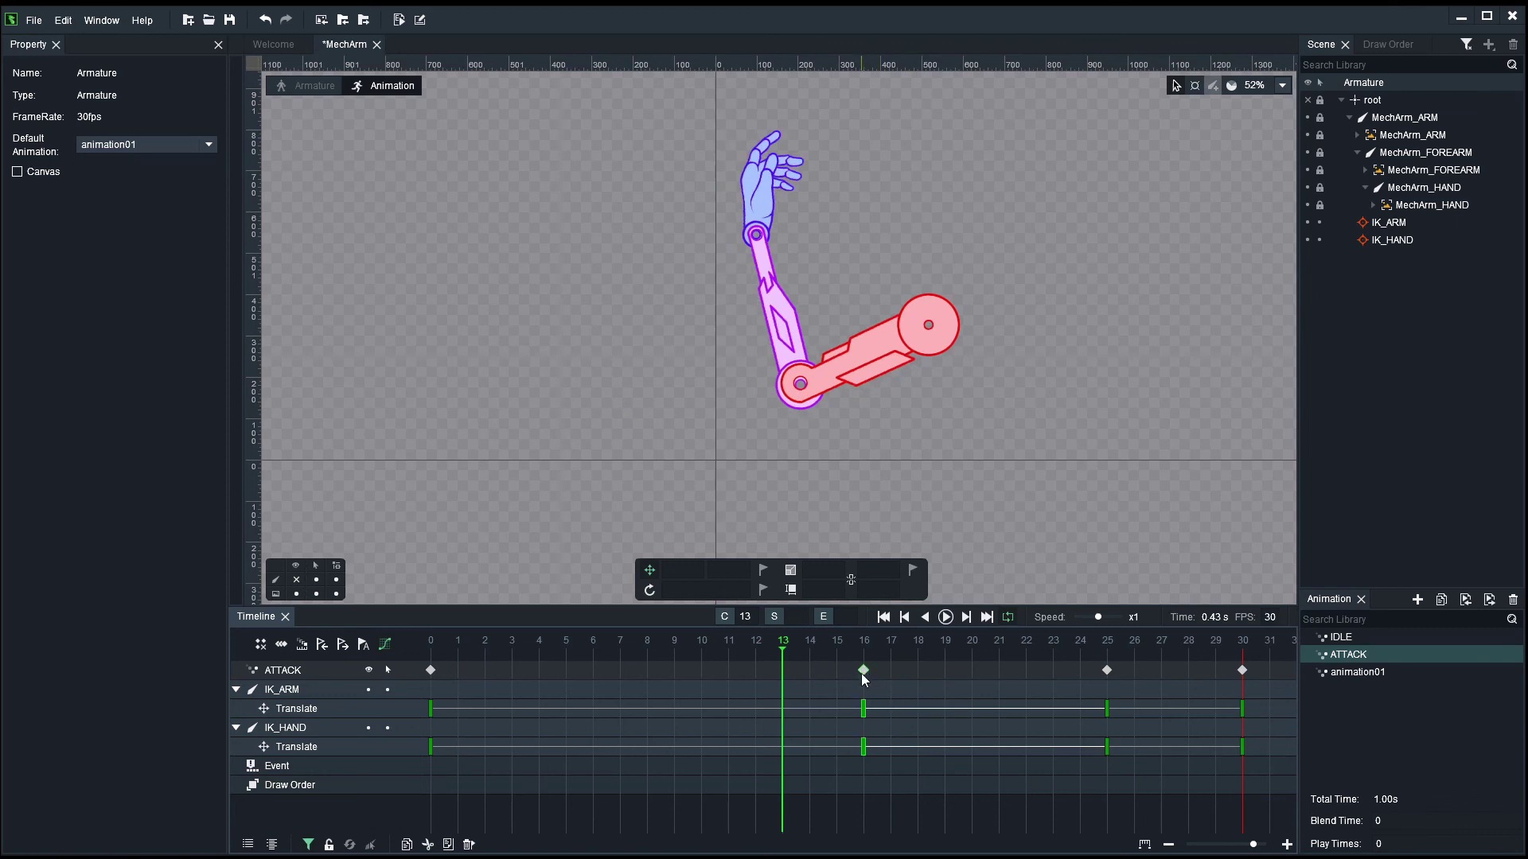
left_click(863, 671)
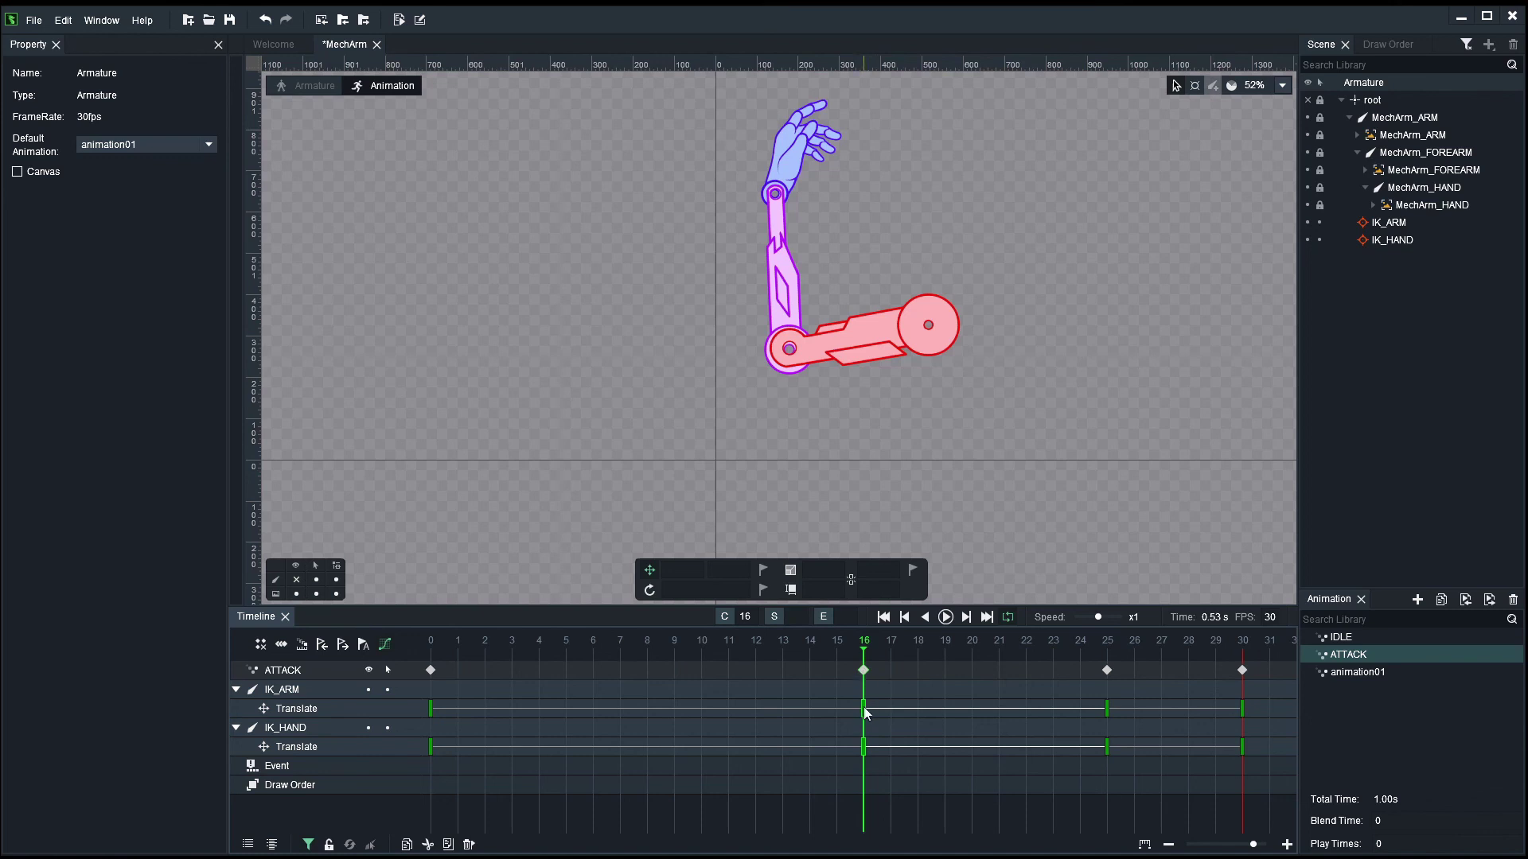
right_click(863, 707)
left_click(898, 754)
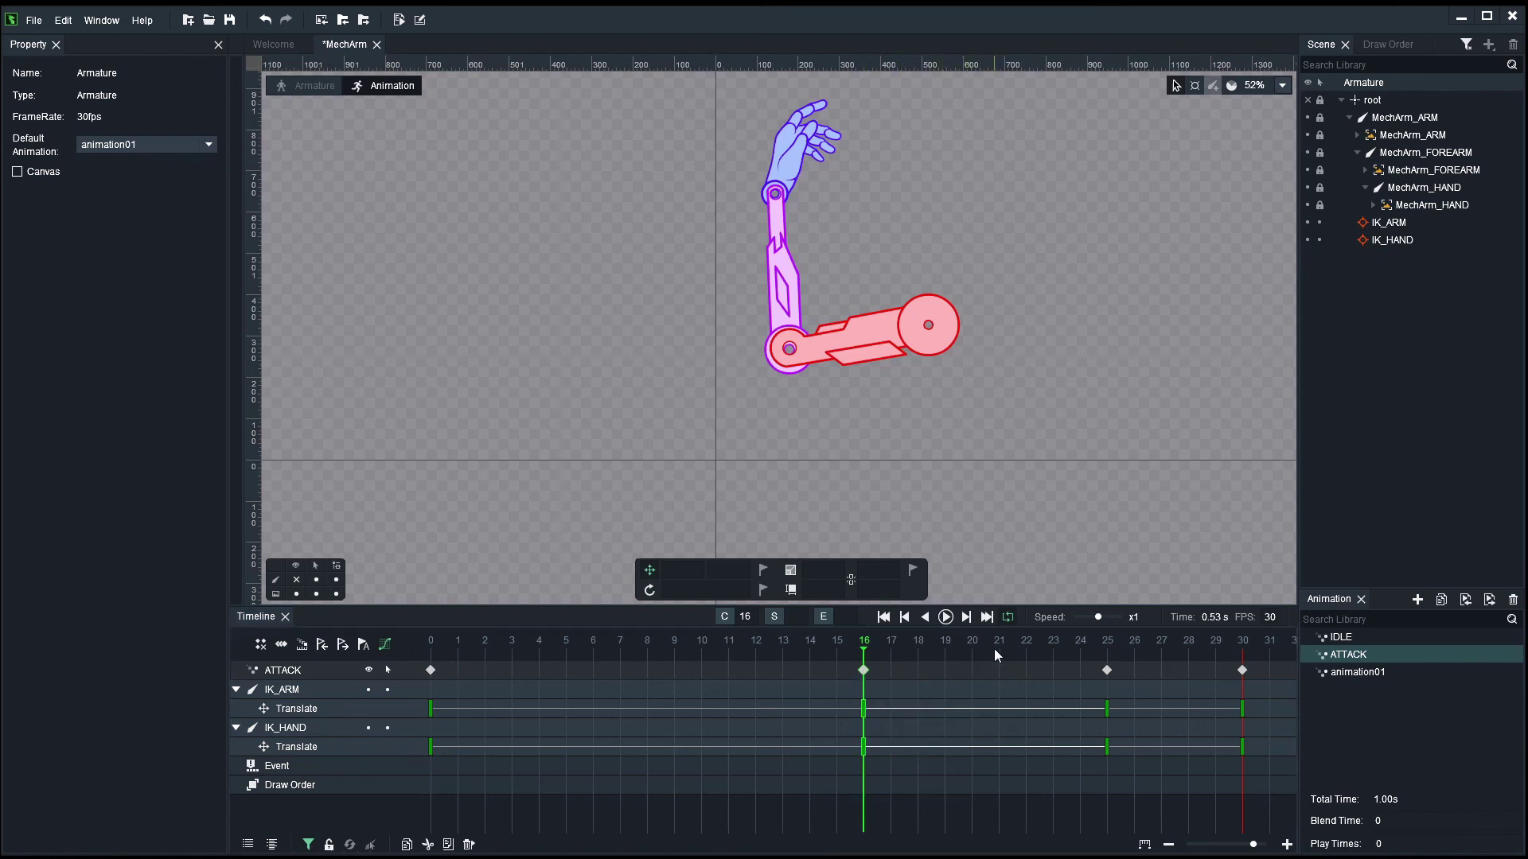
Step: Paste the raised pose as a new key at frame 20, then review frames 15 to 18
left_click_drag(995, 648, 972, 651)
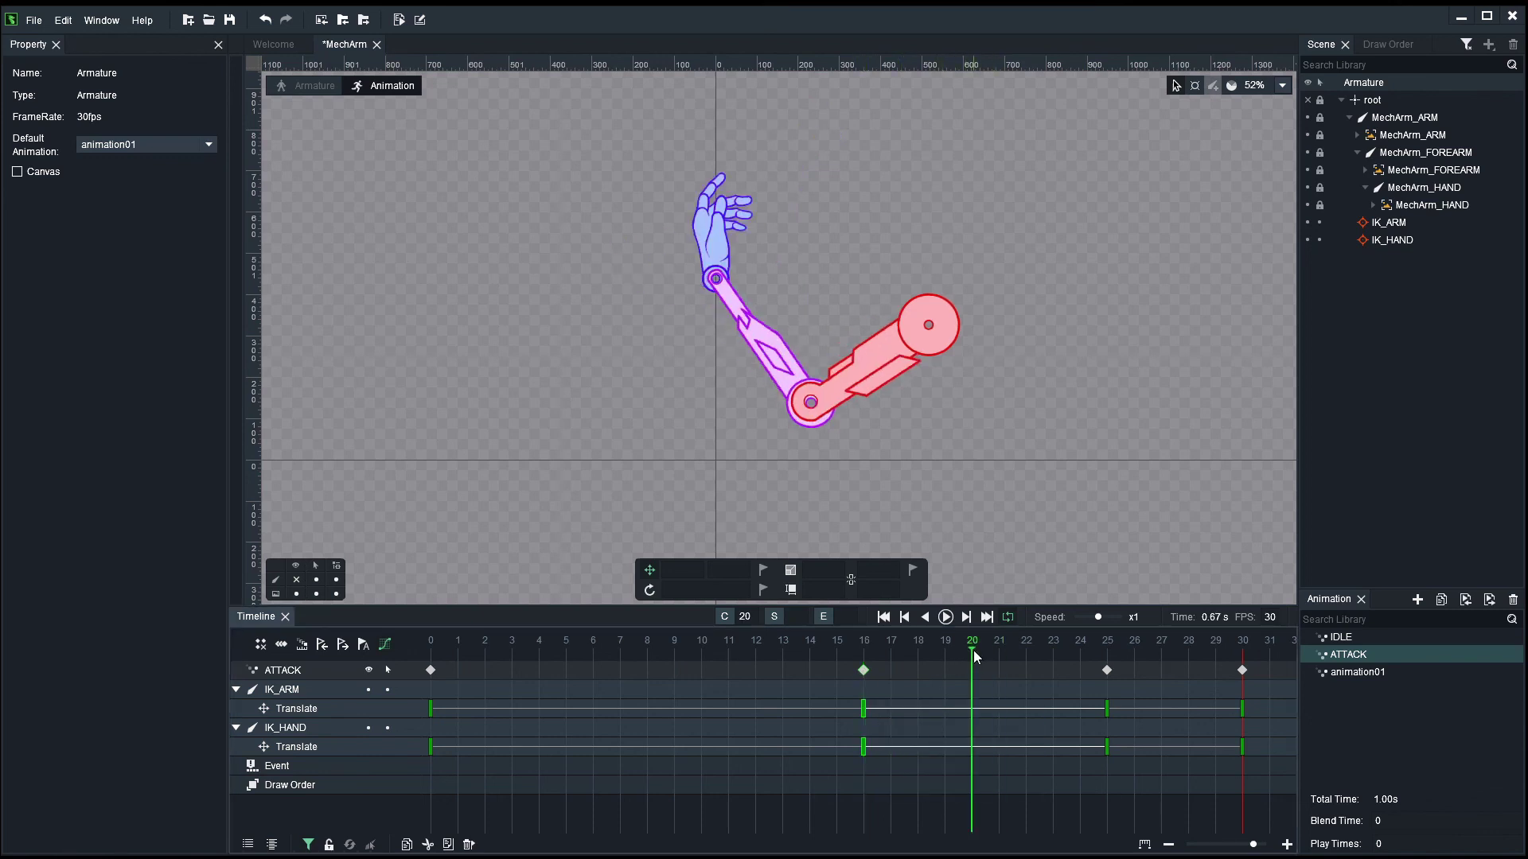
right_click(972, 708)
left_click(1001, 760)
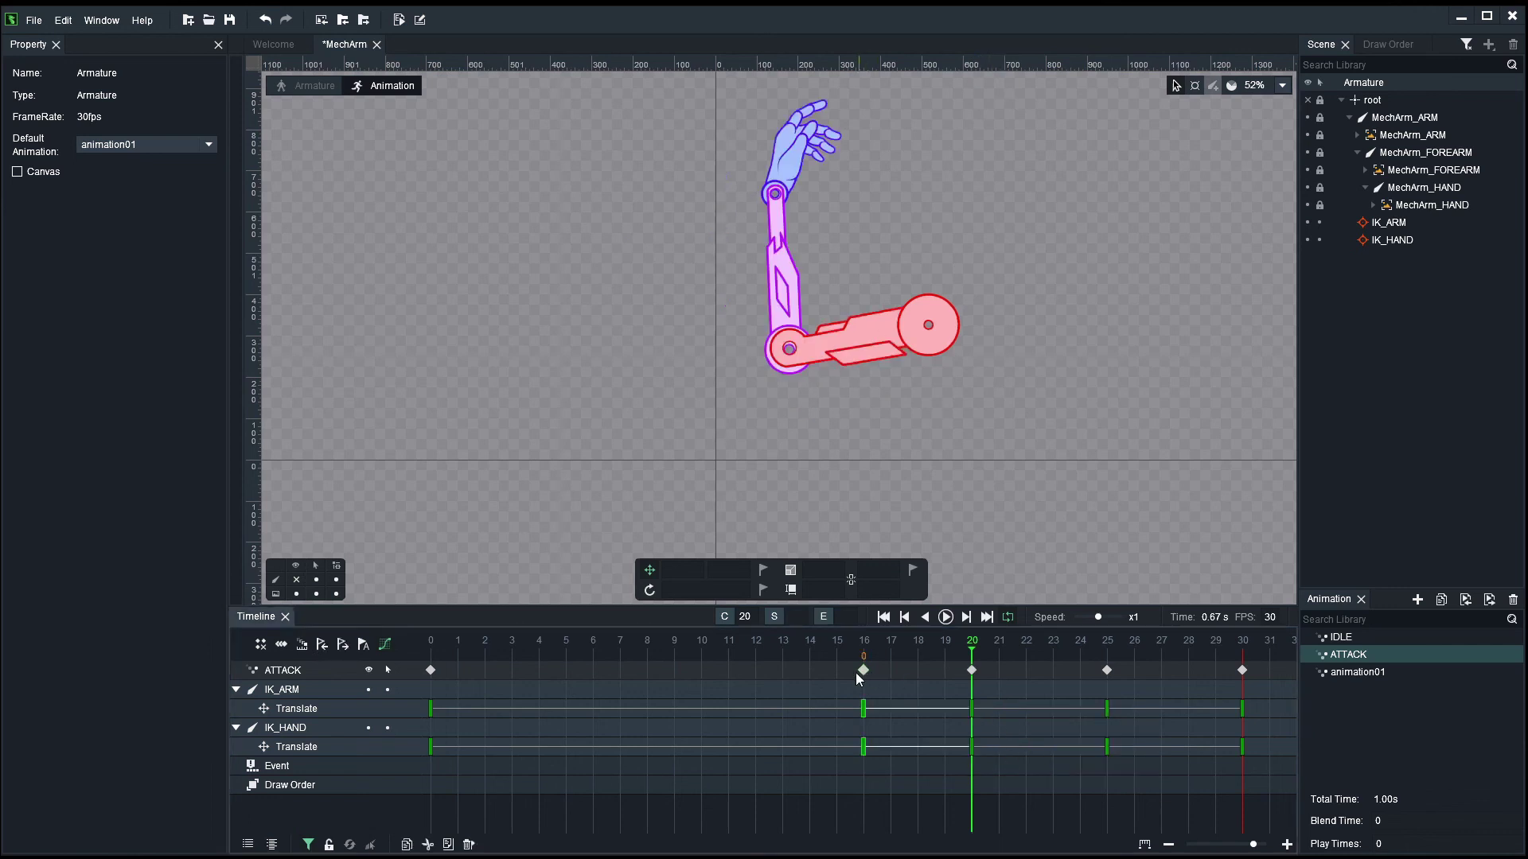
left_click(836, 646)
left_click_drag(904, 652, 891, 648)
left_click(860, 650)
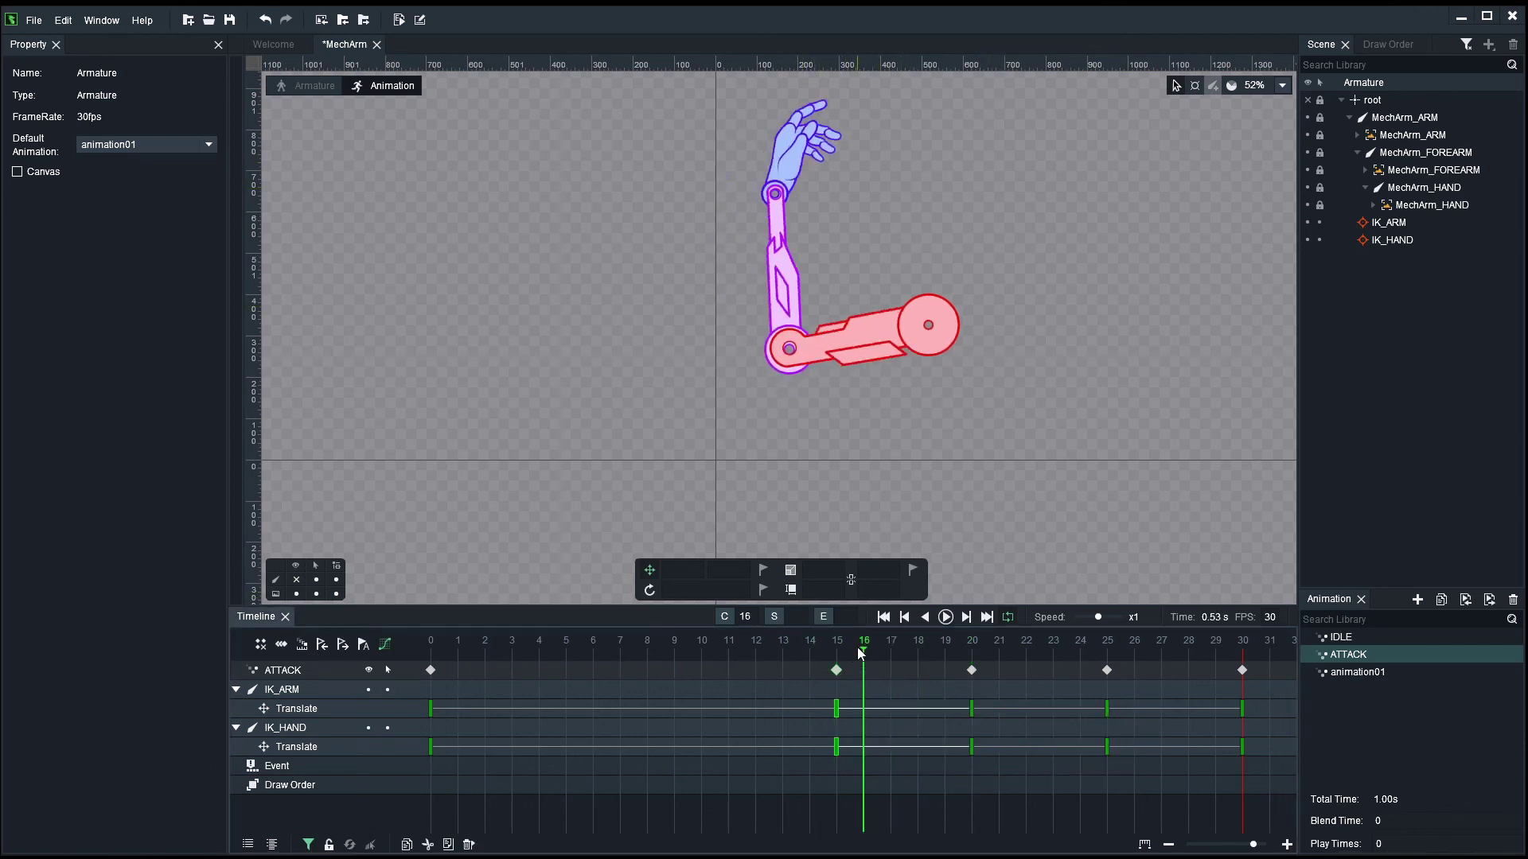
left_click(908, 651)
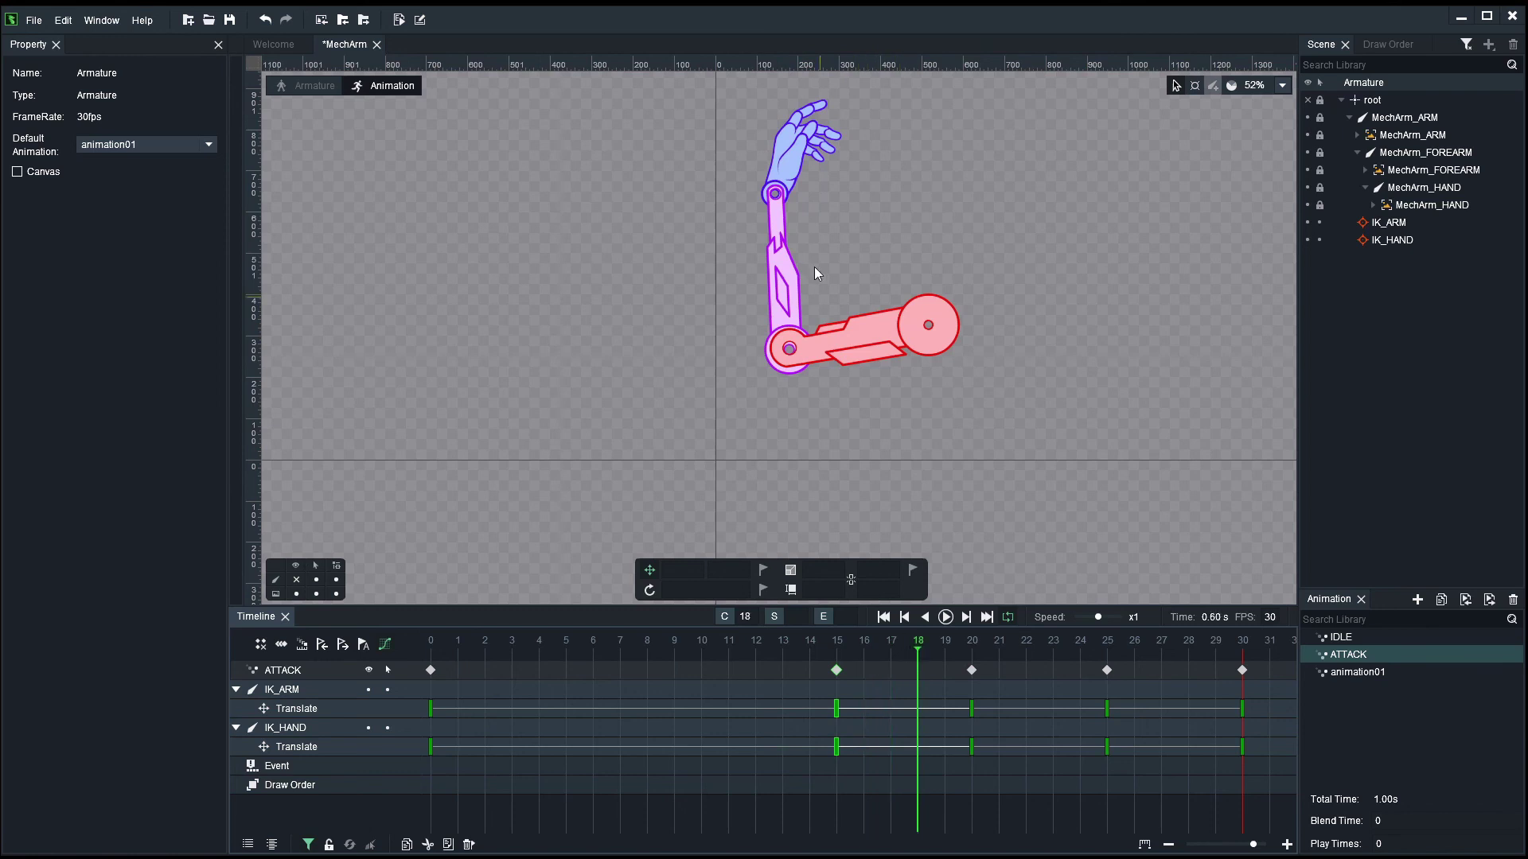
Step: With bones shown, pull the IK_ARM and IK_HAND targets left at frame 18 to bend them further back
left_click(299, 581)
left_click(782, 199)
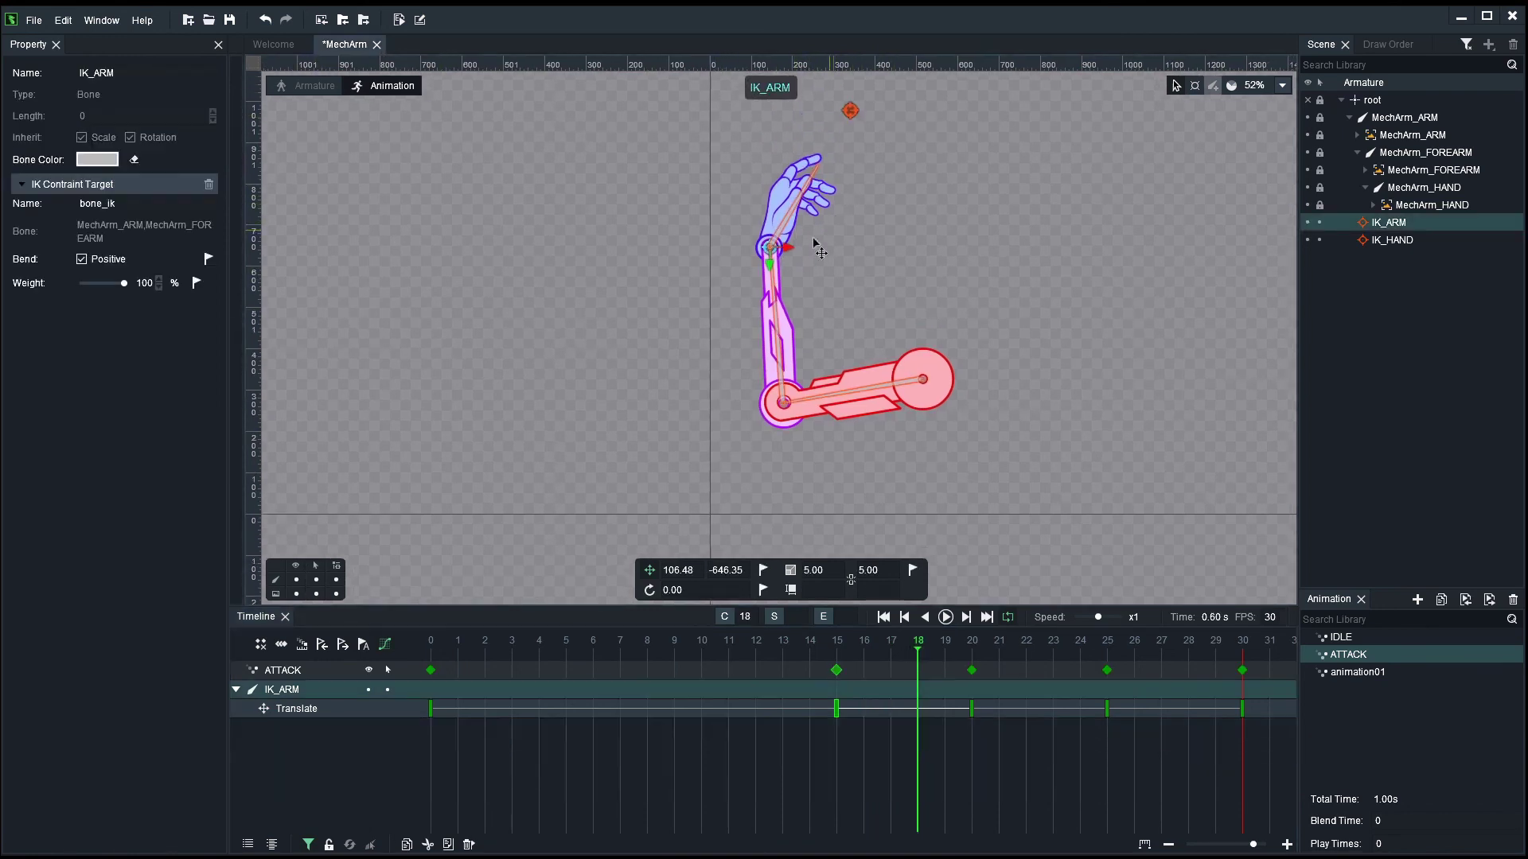
left_click_drag(796, 266, 764, 275)
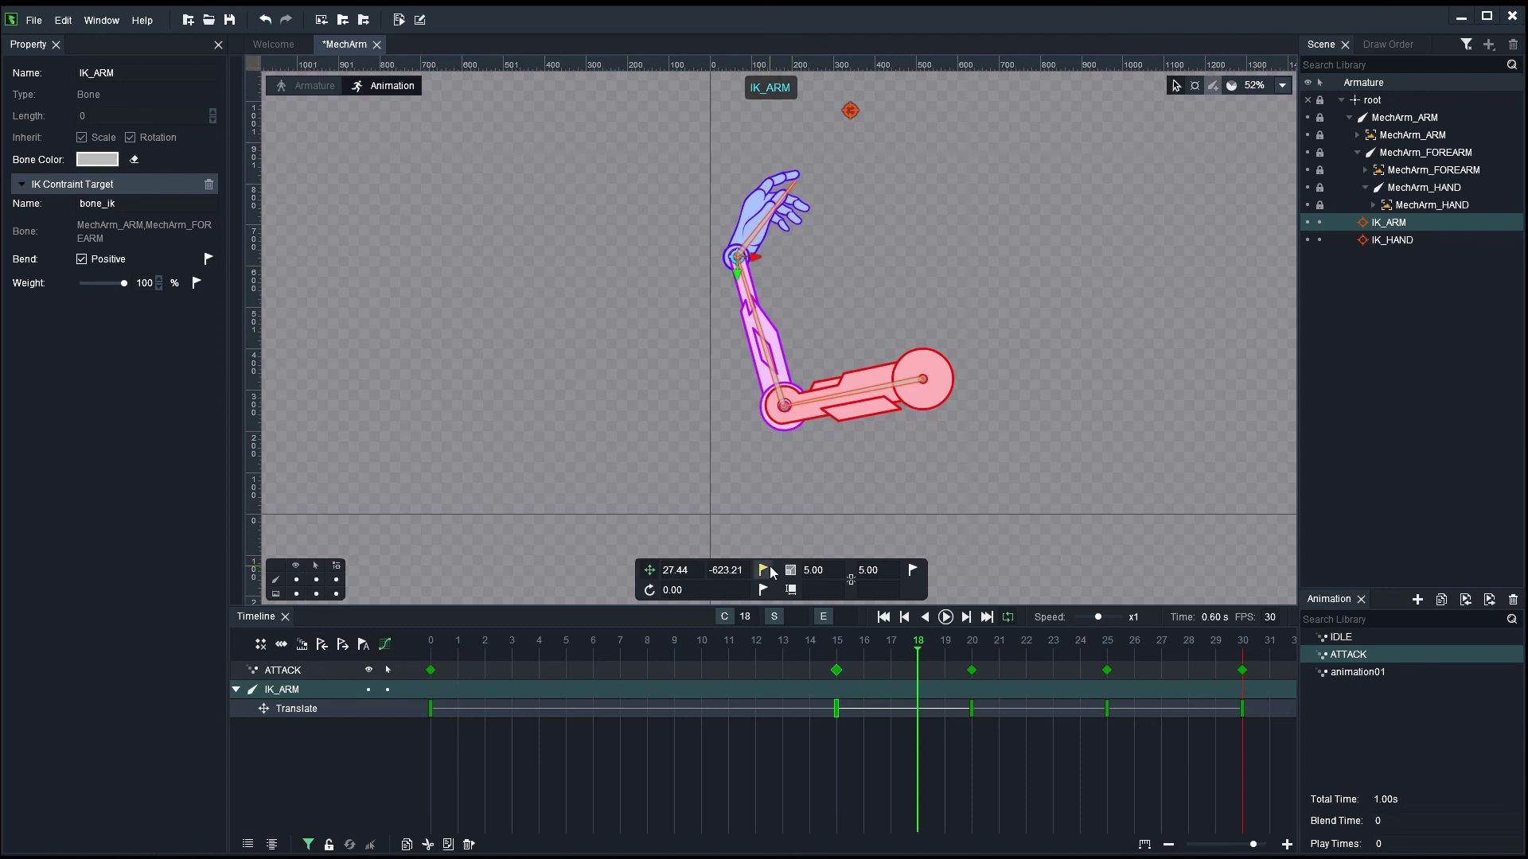
left_click_drag(851, 112, 704, 104)
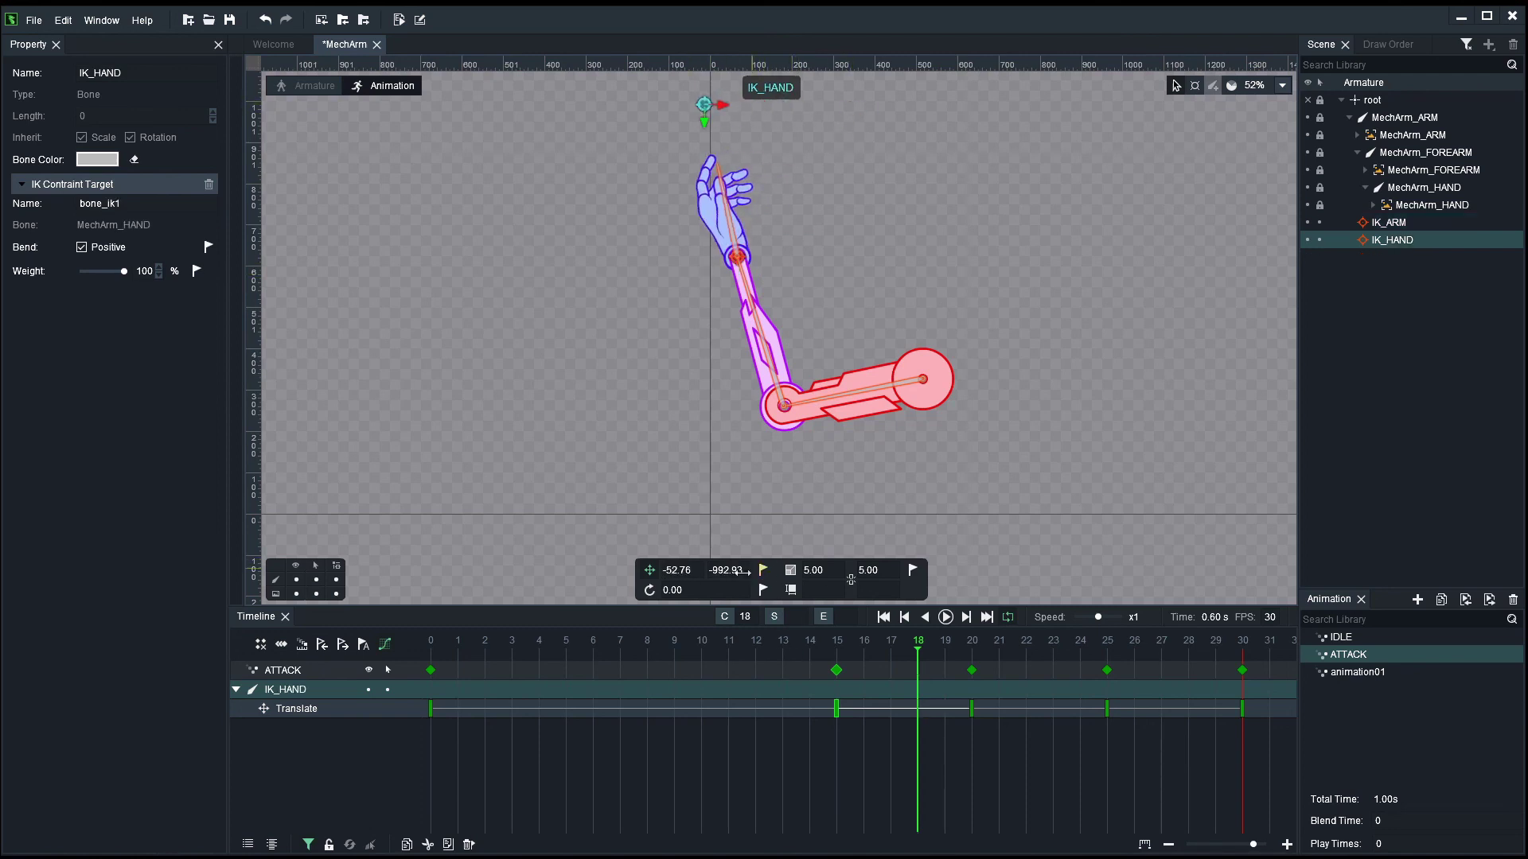
Step: Shift the frame-20 ATTACK keys to frame 21, then rewind and play the swing
left_click_drag(783, 643, 1011, 672)
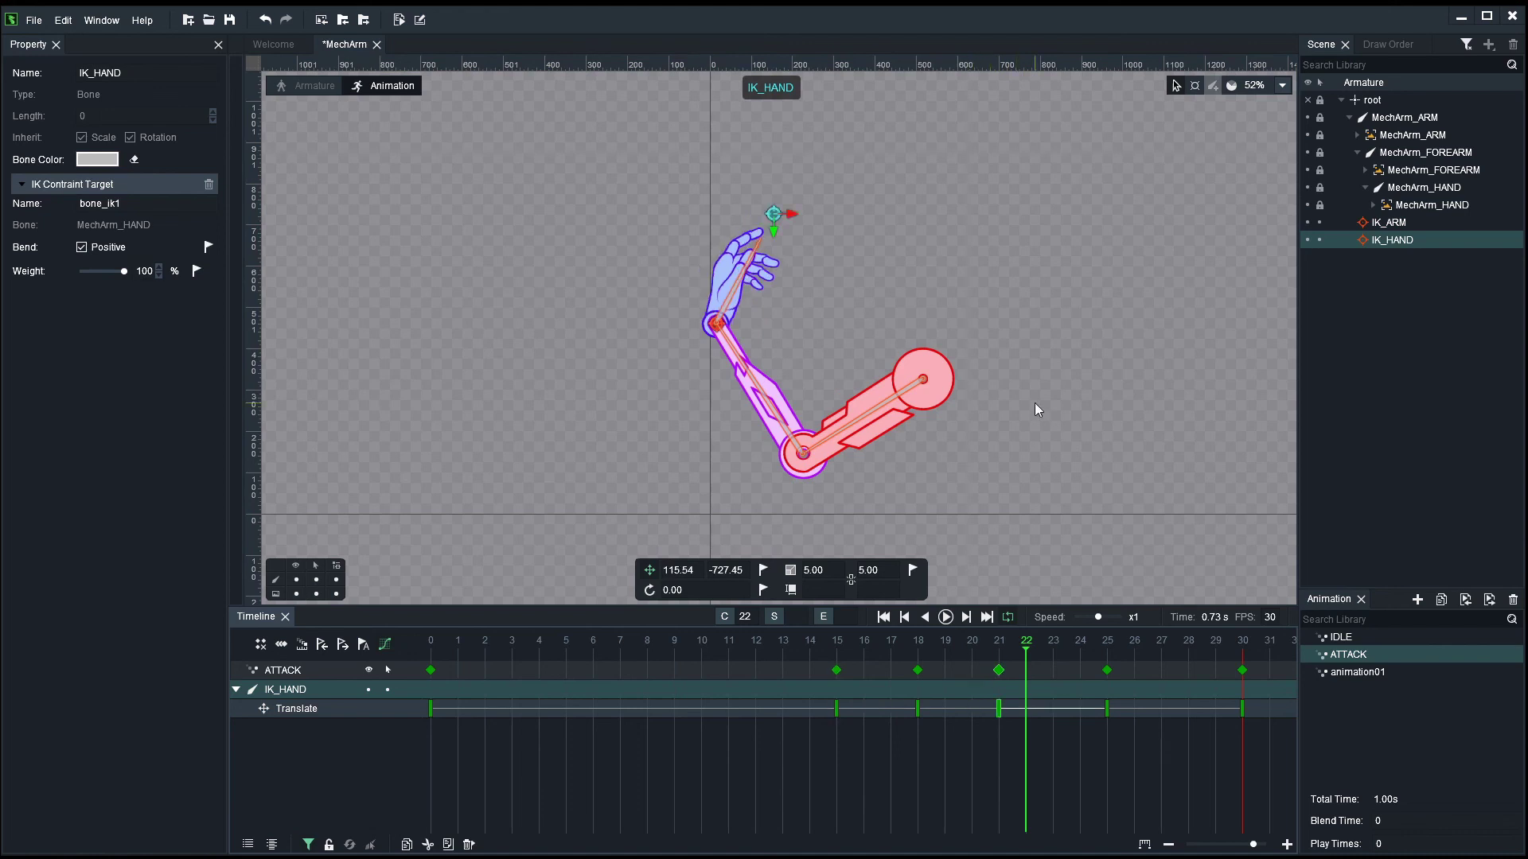
left_click(1035, 403)
scroll(1034, 403, "down", 2)
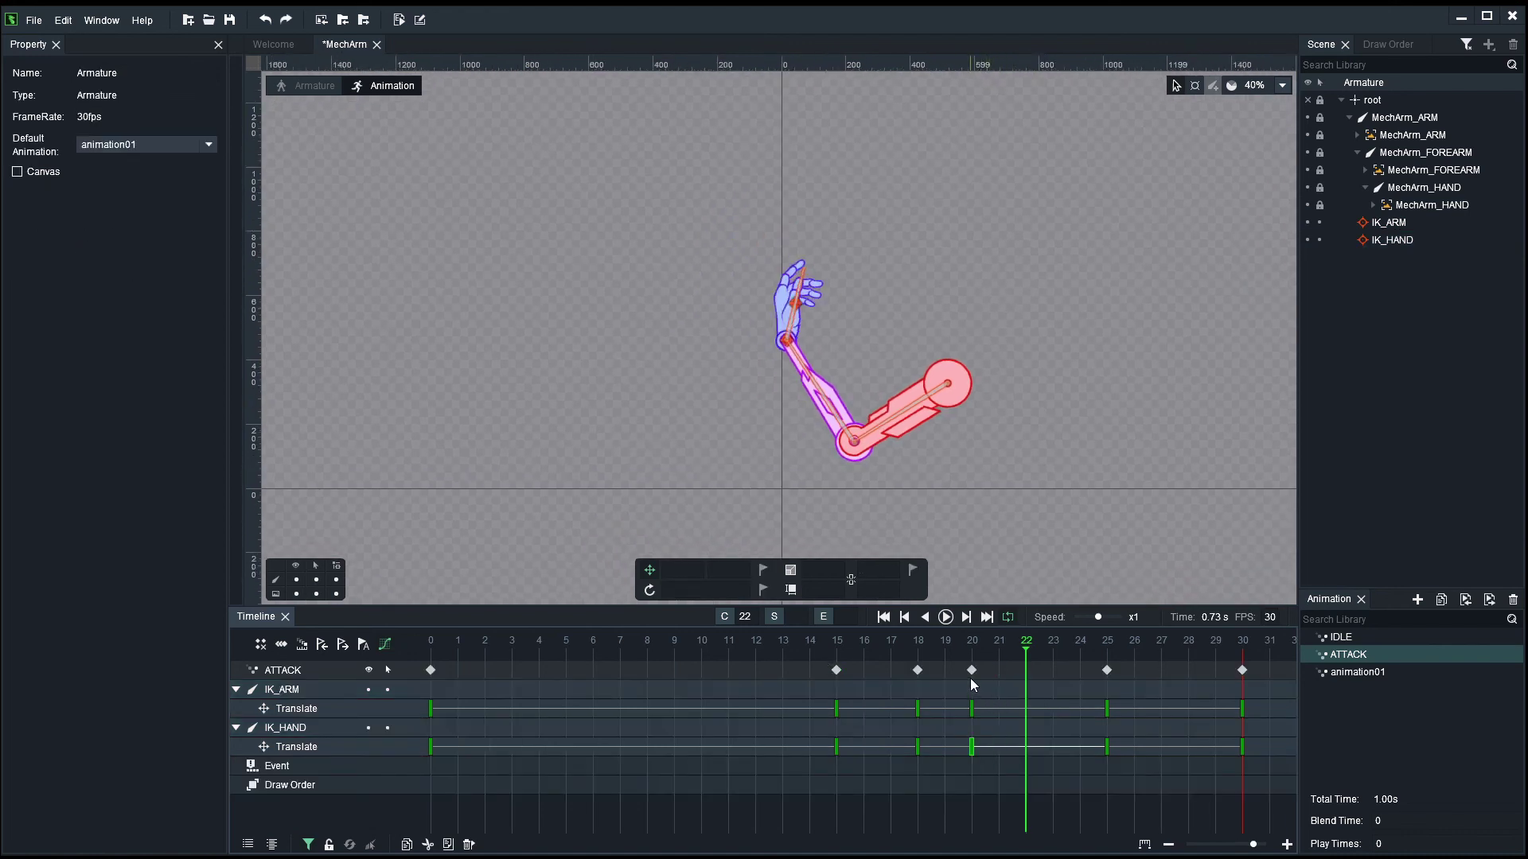
left_click_drag(972, 672, 1000, 670)
left_click(430, 641)
key("space")
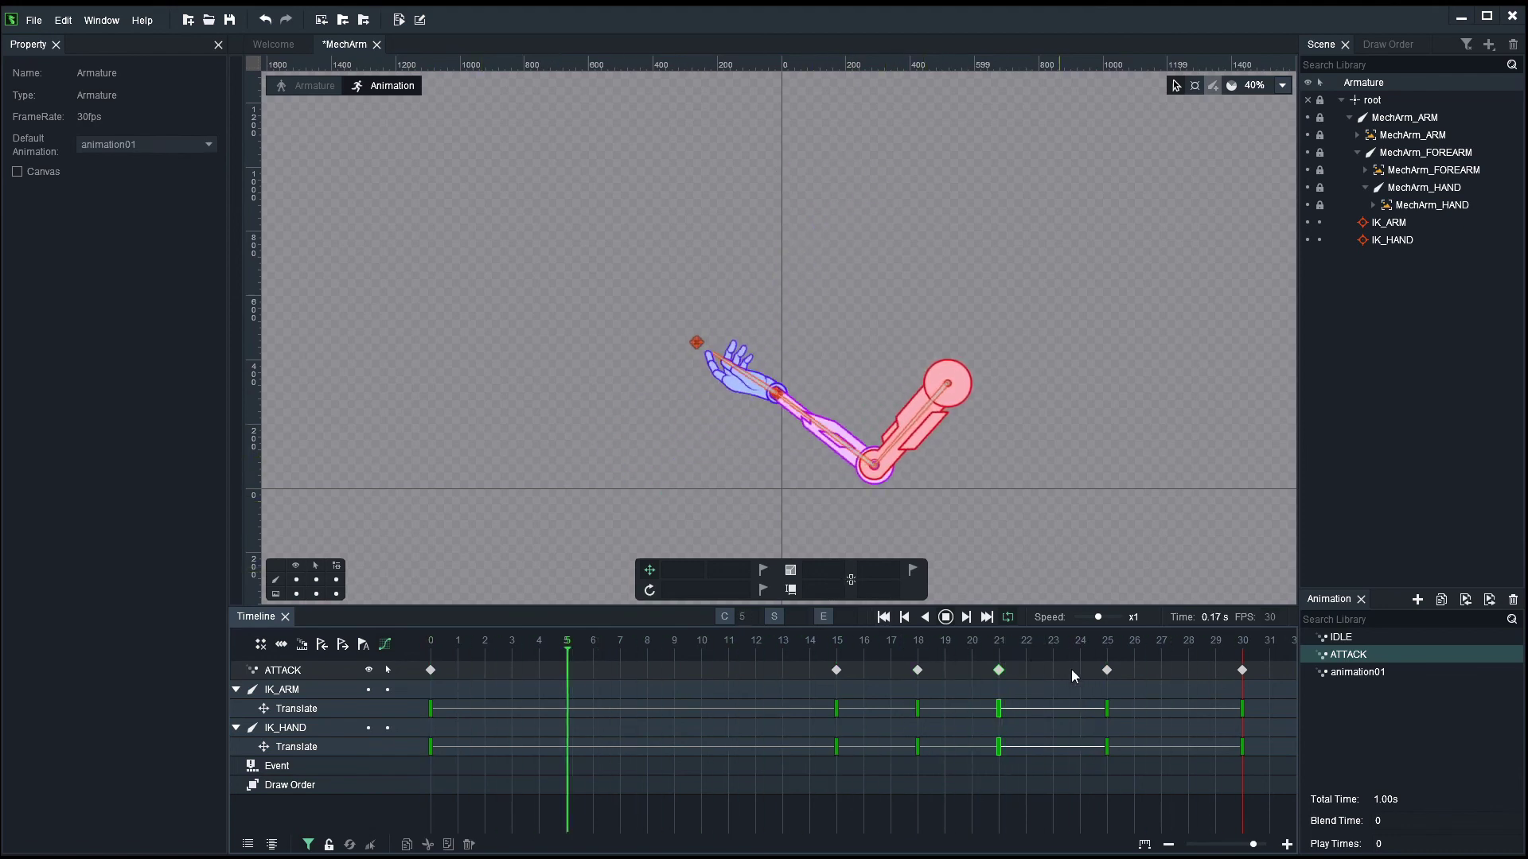
key("space")
left_click_drag(837, 670, 789, 672)
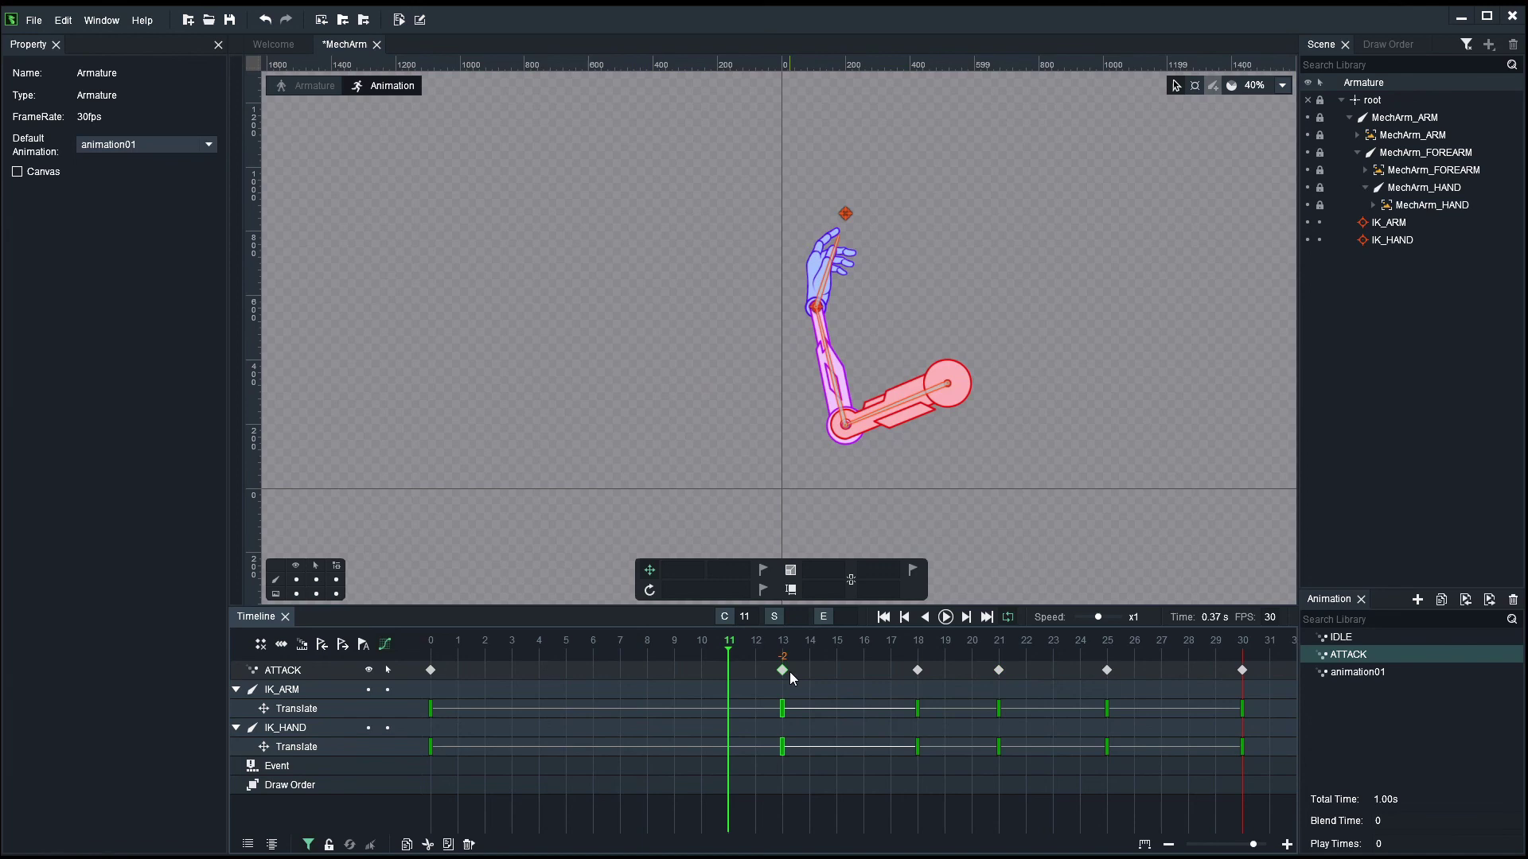
left_click(917, 670)
left_click_drag(923, 670, 891, 671)
key("space")
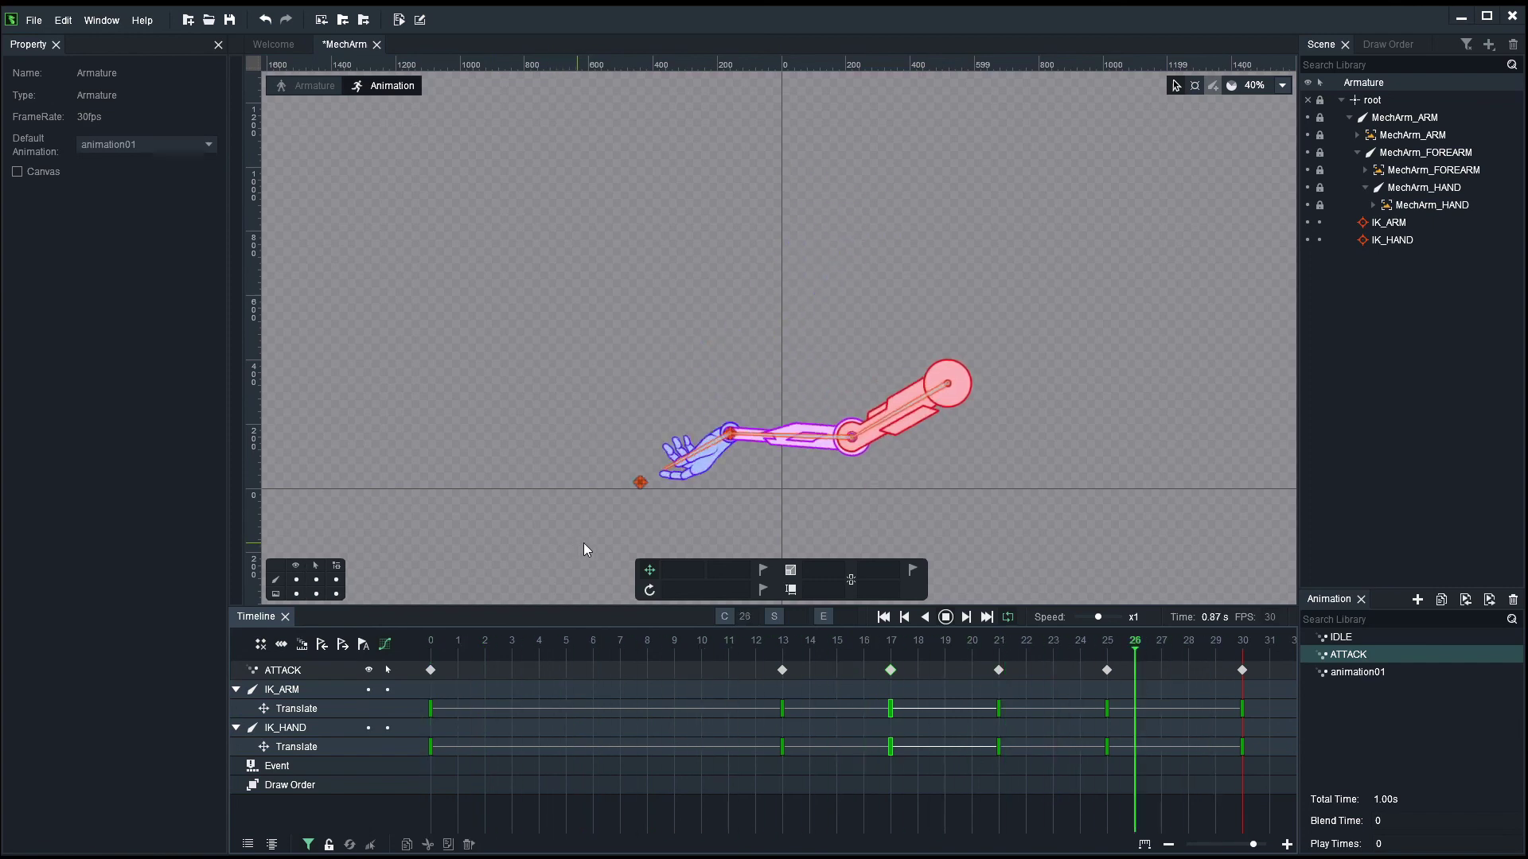
left_click_drag(924, 643, 1057, 660)
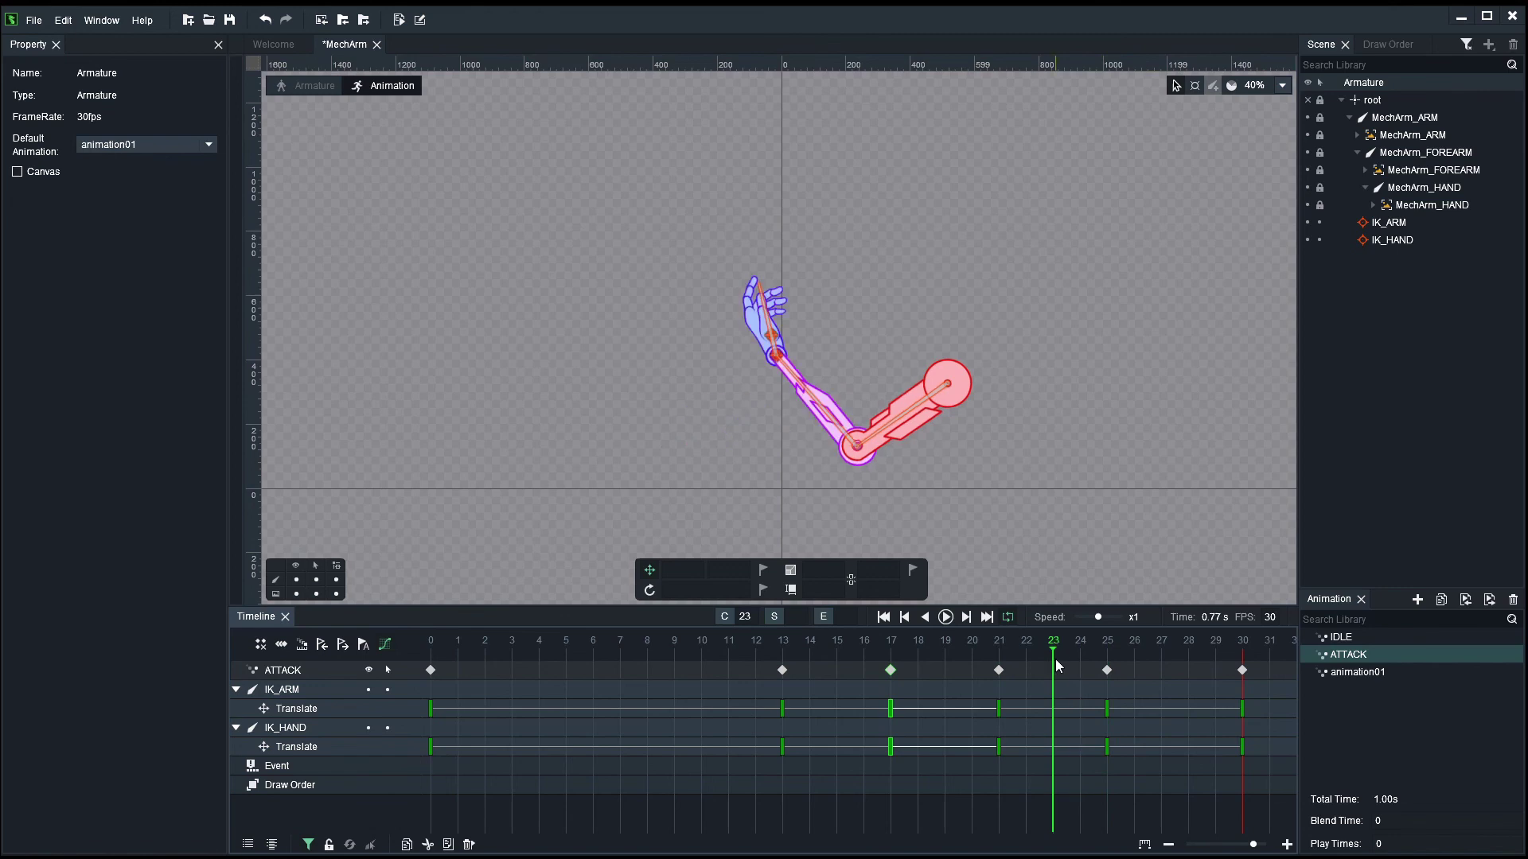
Step: At frame 23, drag IK_ARM up-left so the hand lifts, then play ATTACK
left_click(771, 361)
left_click_drag(776, 365, 689, 246)
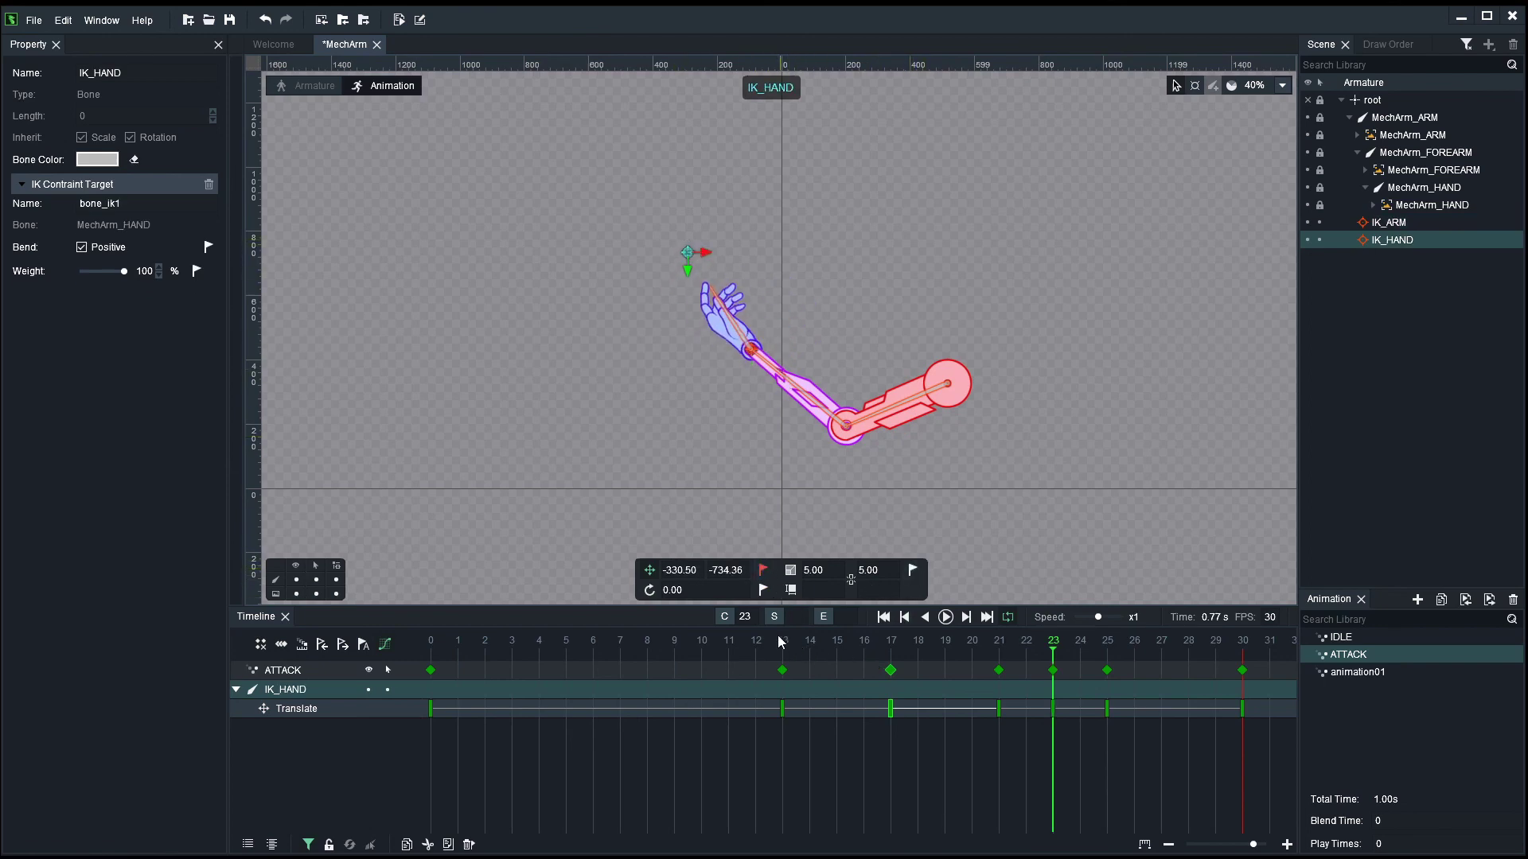
key("space")
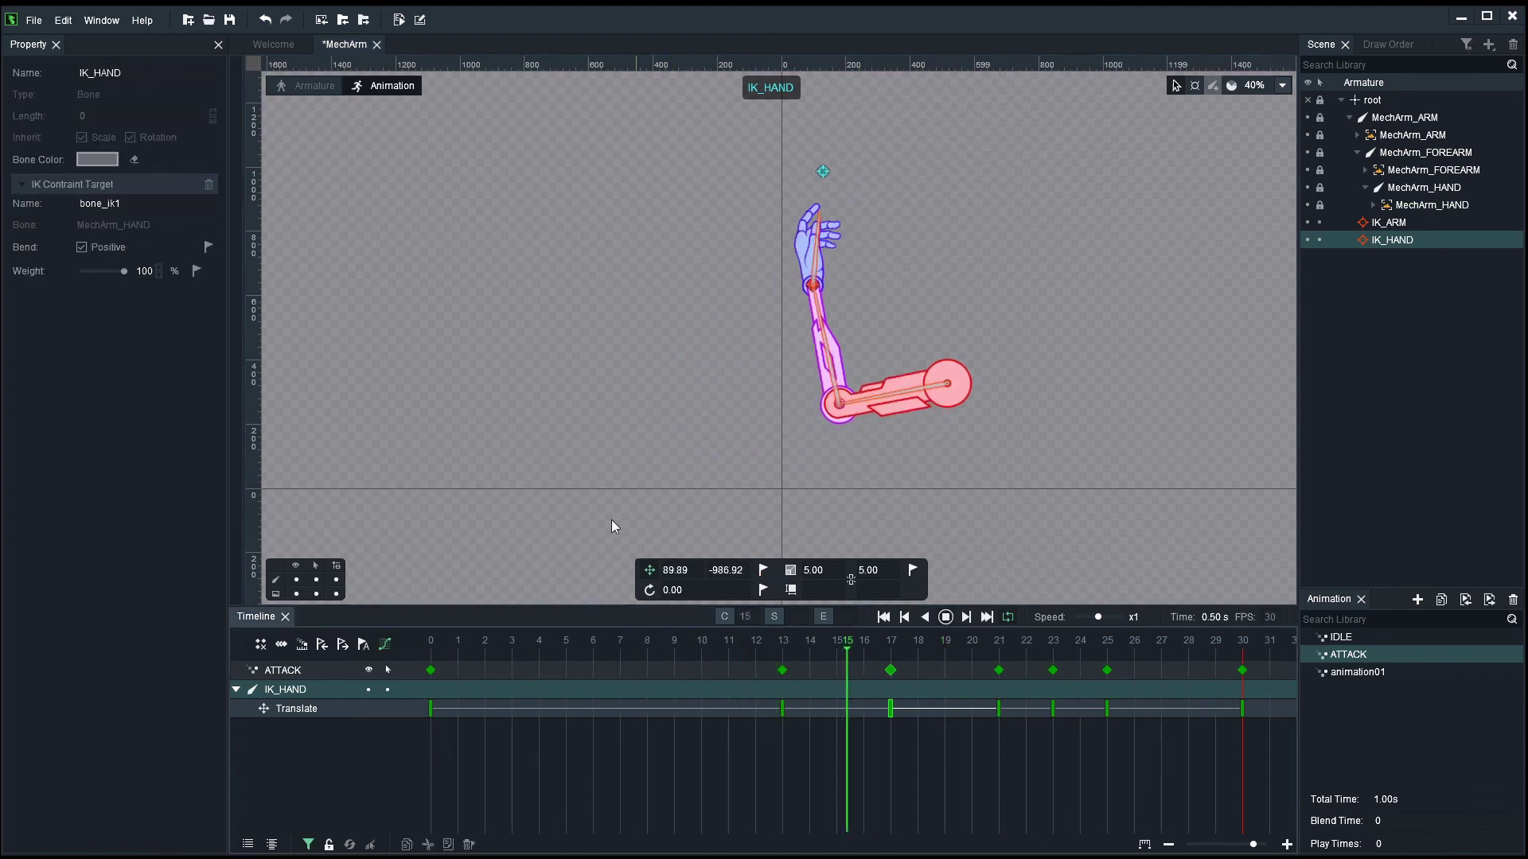
left_click(565, 404)
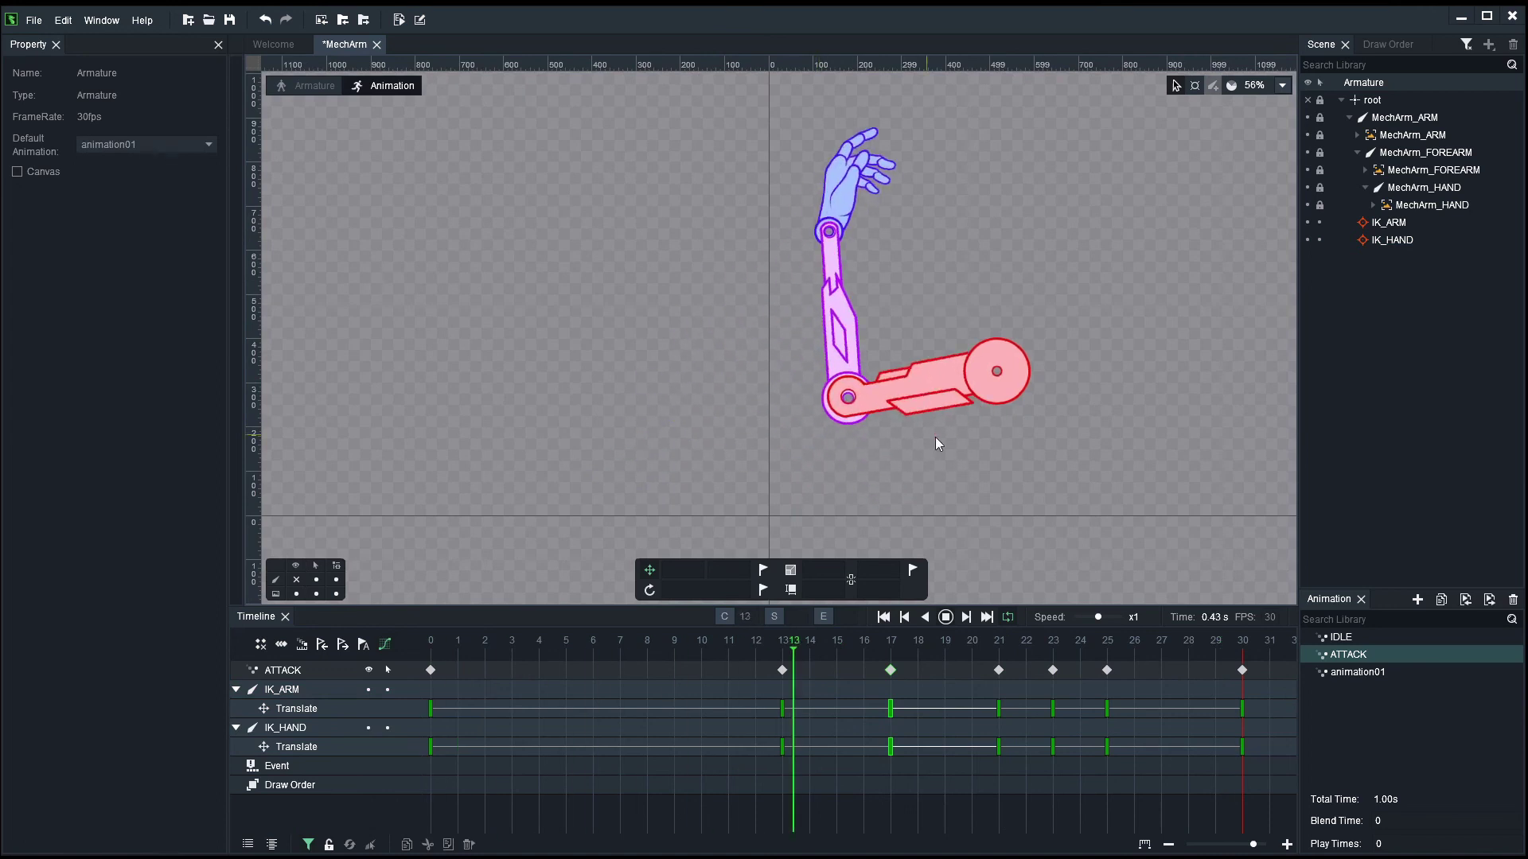
Step: Compare IDLE and ATTACK, stop playback, save MechArm, and rewind IDLE to frame 0
left_click(1340, 638)
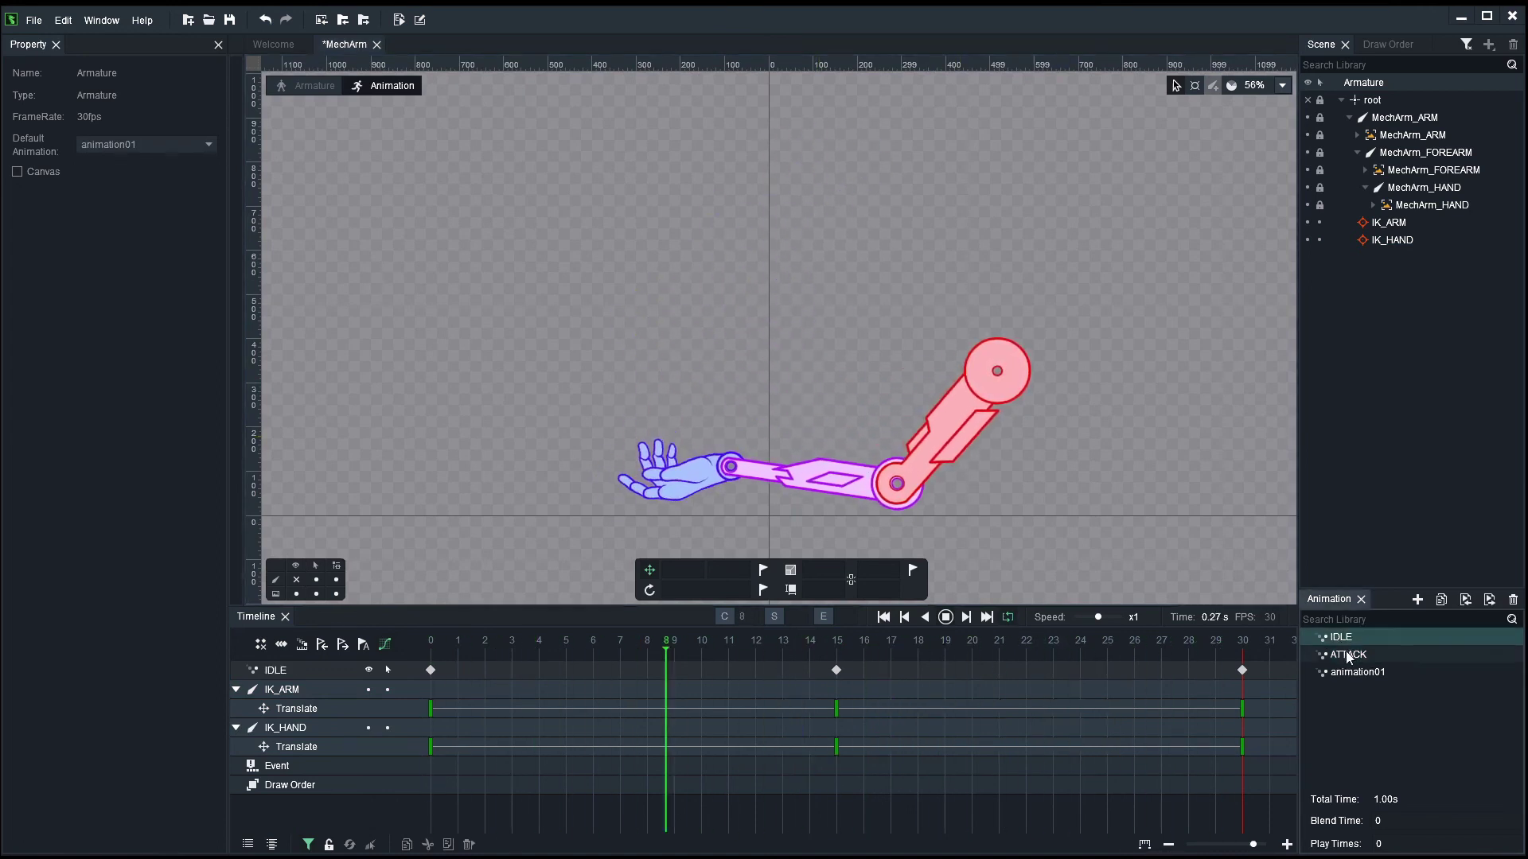
left_click(1348, 655)
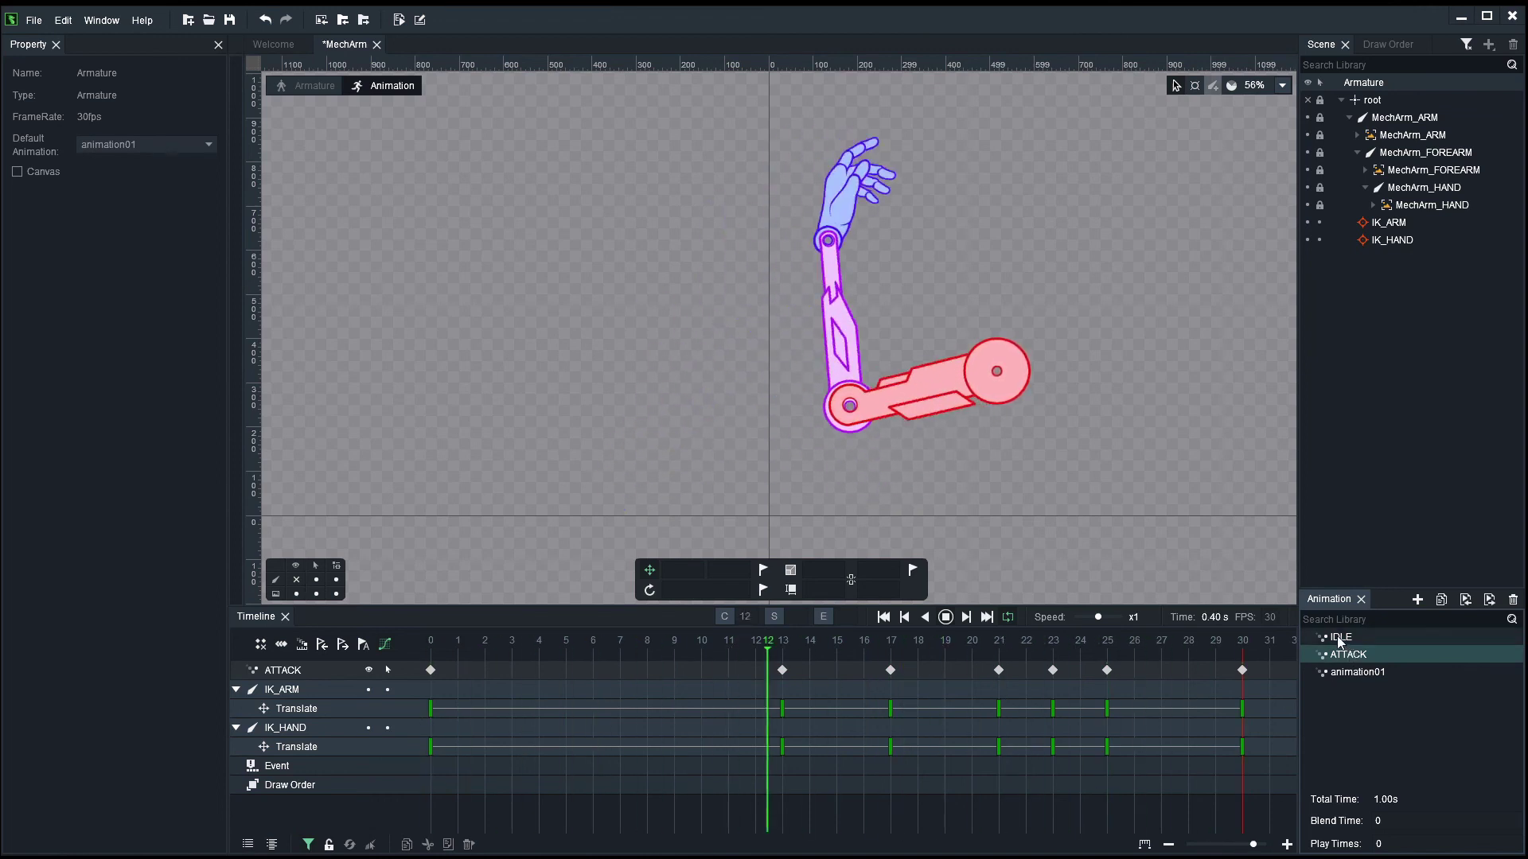
left_click(1341, 637)
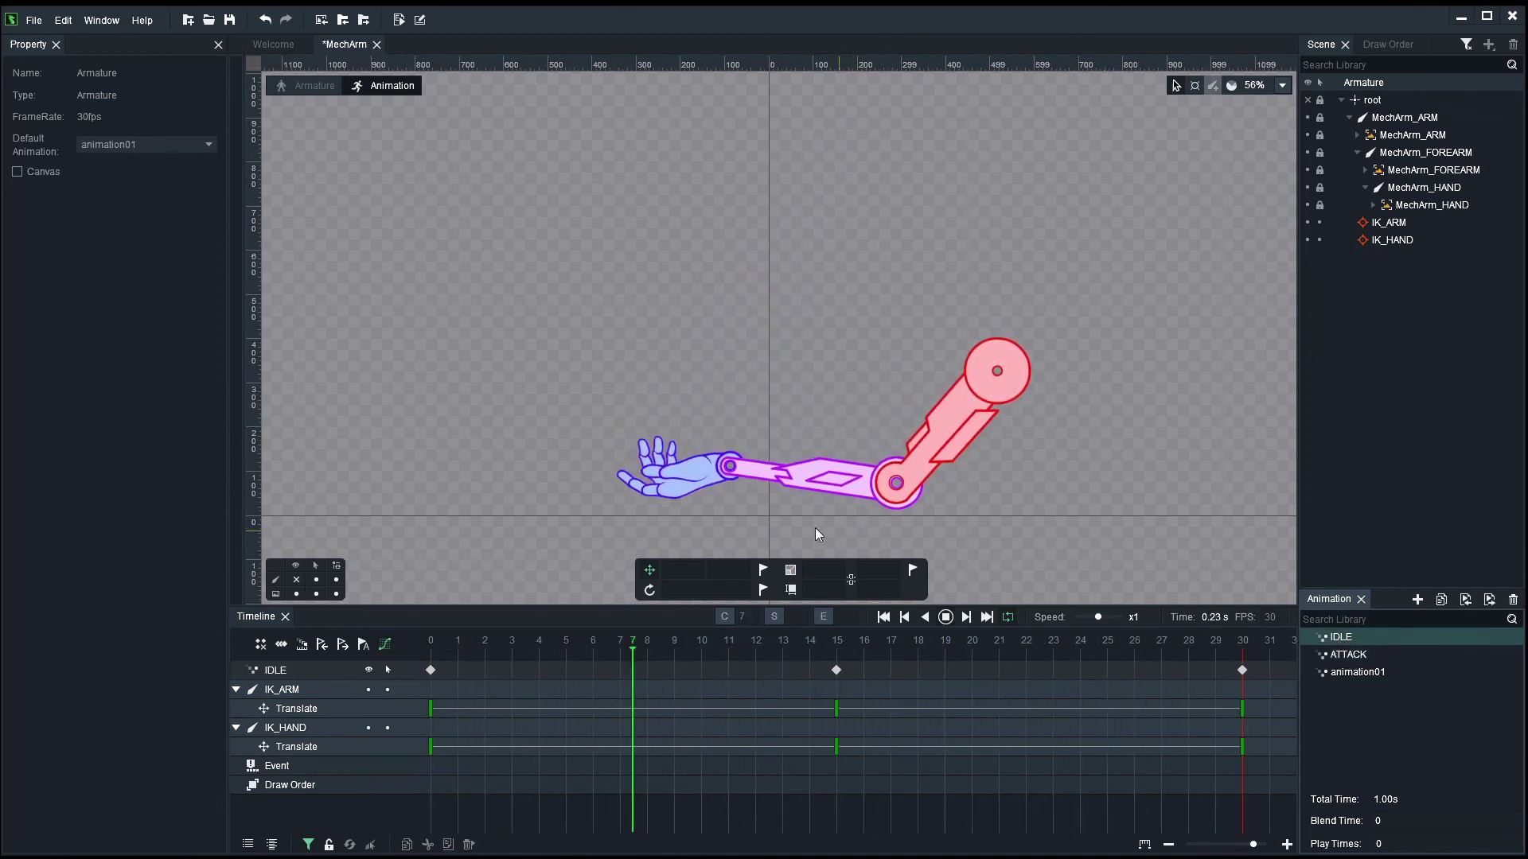
key("space")
key("ctrl+s")
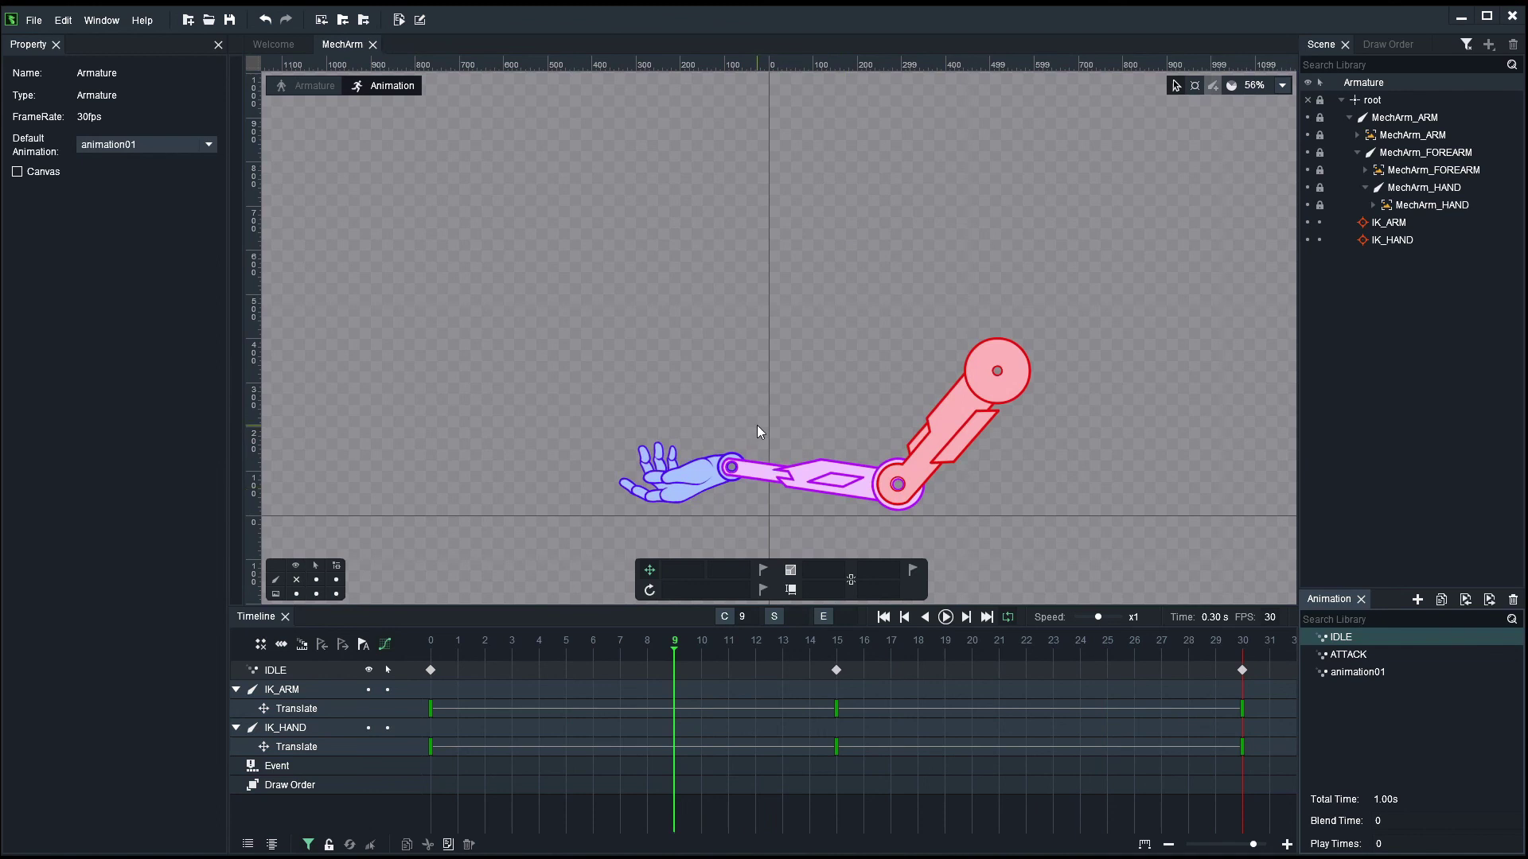
left_click_drag(589, 641, 430, 641)
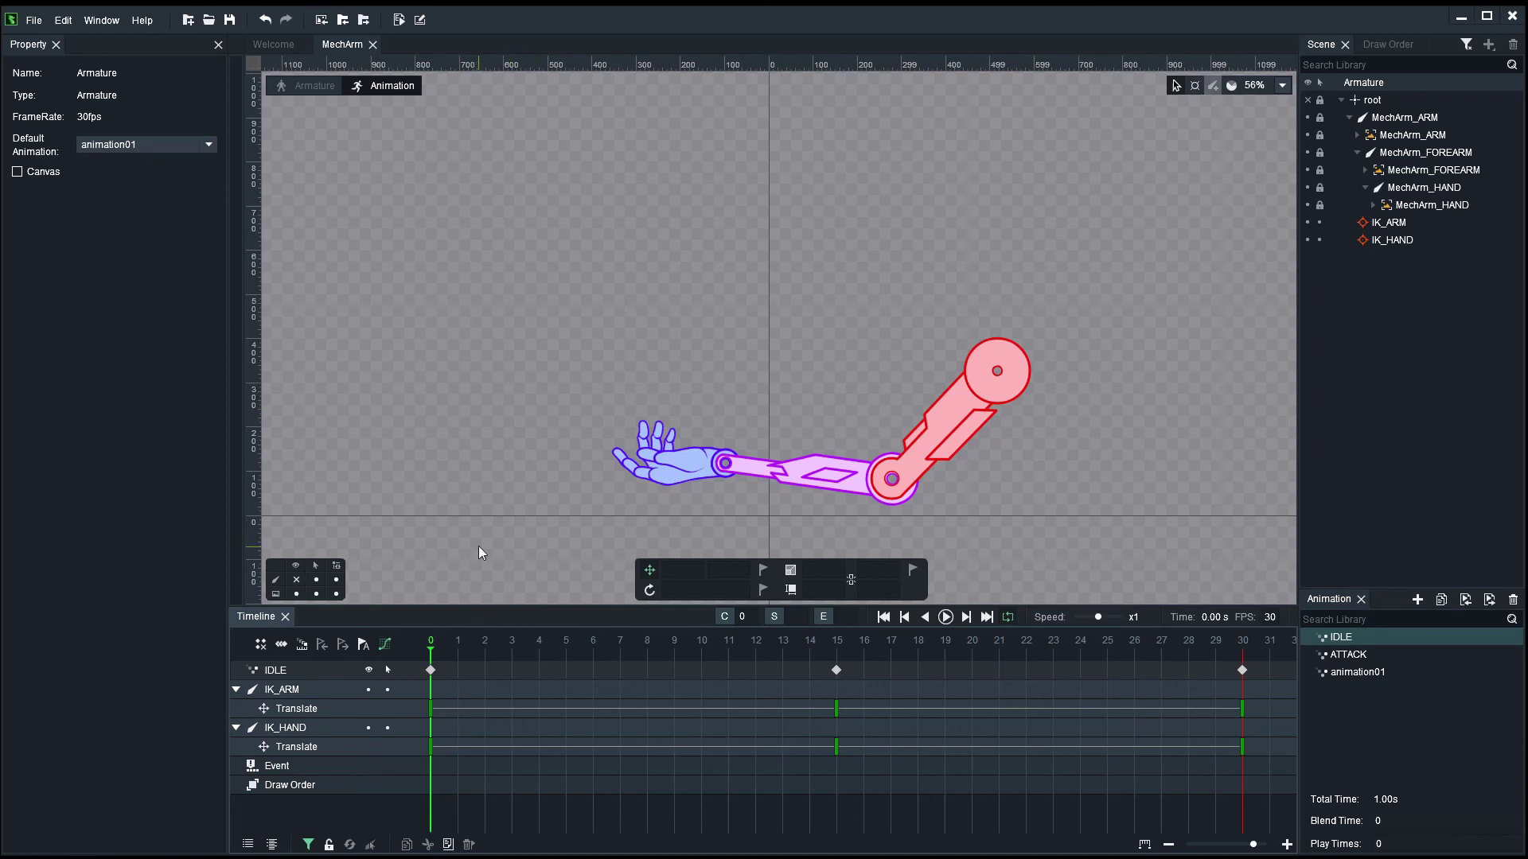
Step: Open the Egret browser preview with a white background and the grid hidden
left_click(399, 20)
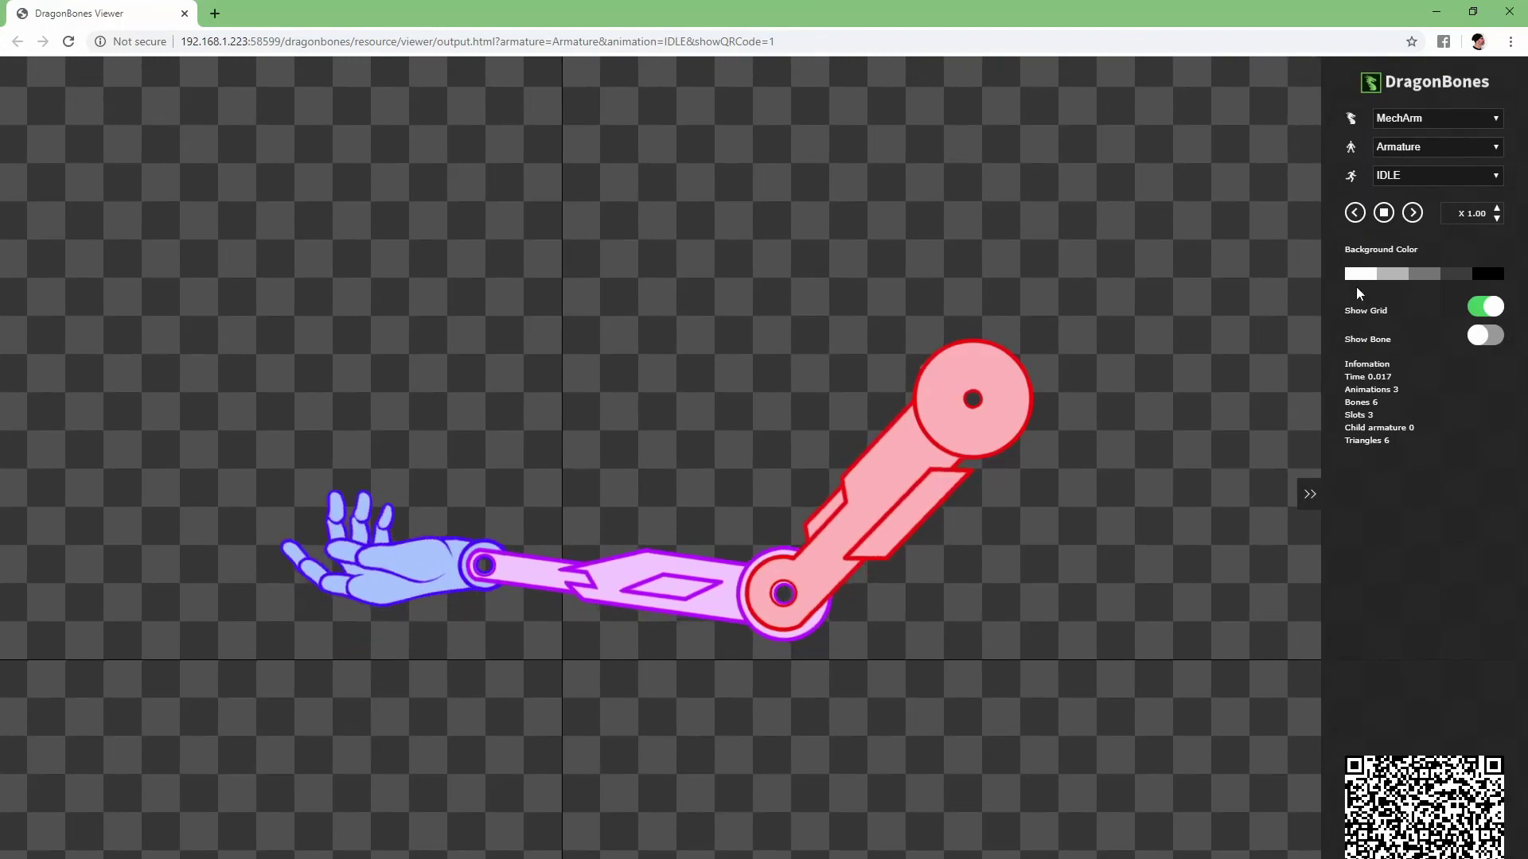
left_click(1366, 275)
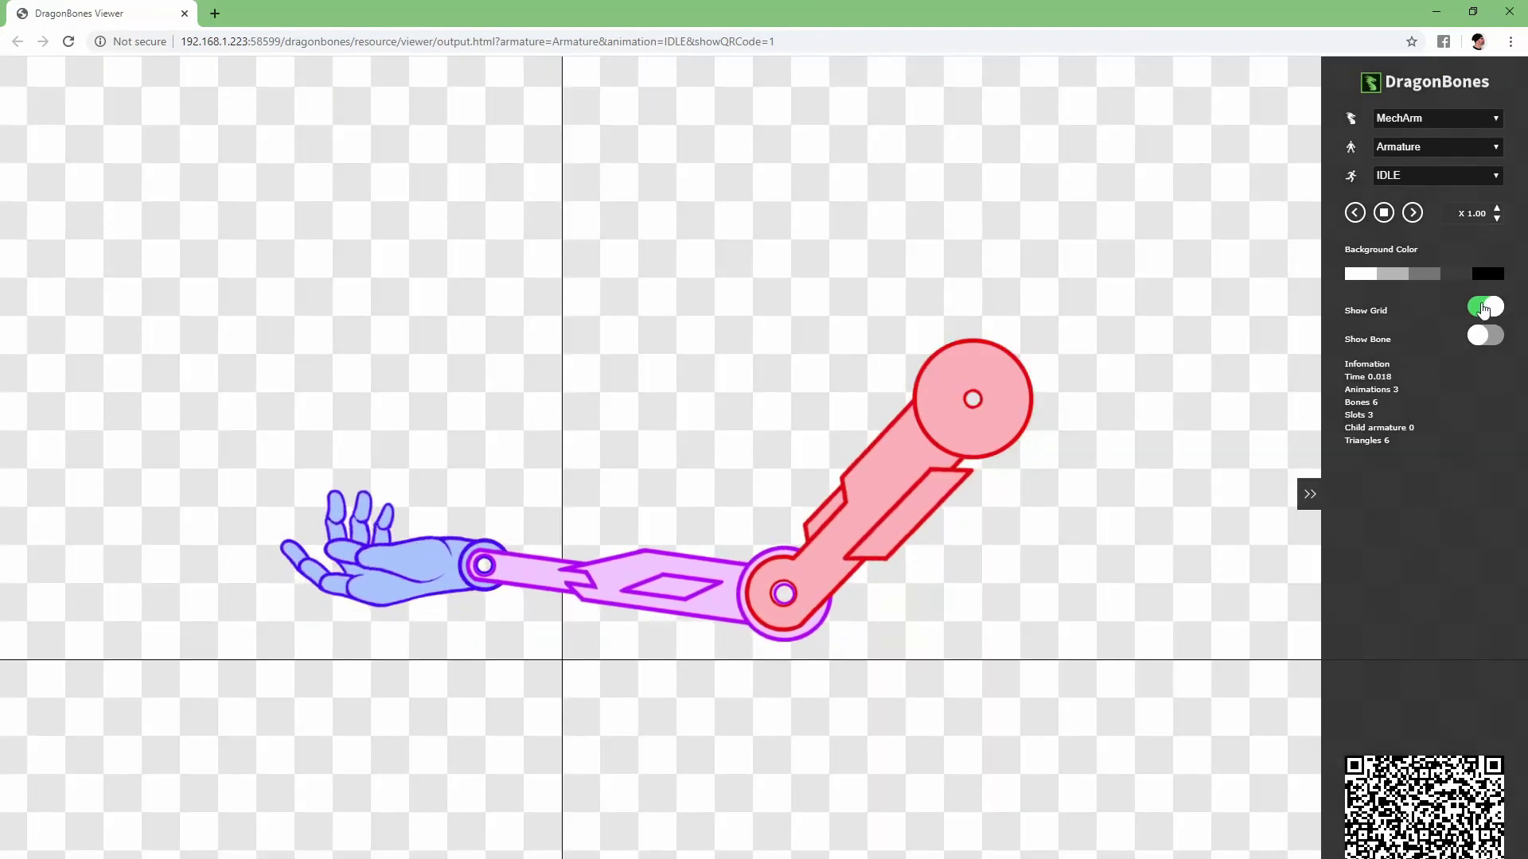
left_click(1485, 318)
left_click_drag(985, 427, 1031, 384)
right_click(1036, 380)
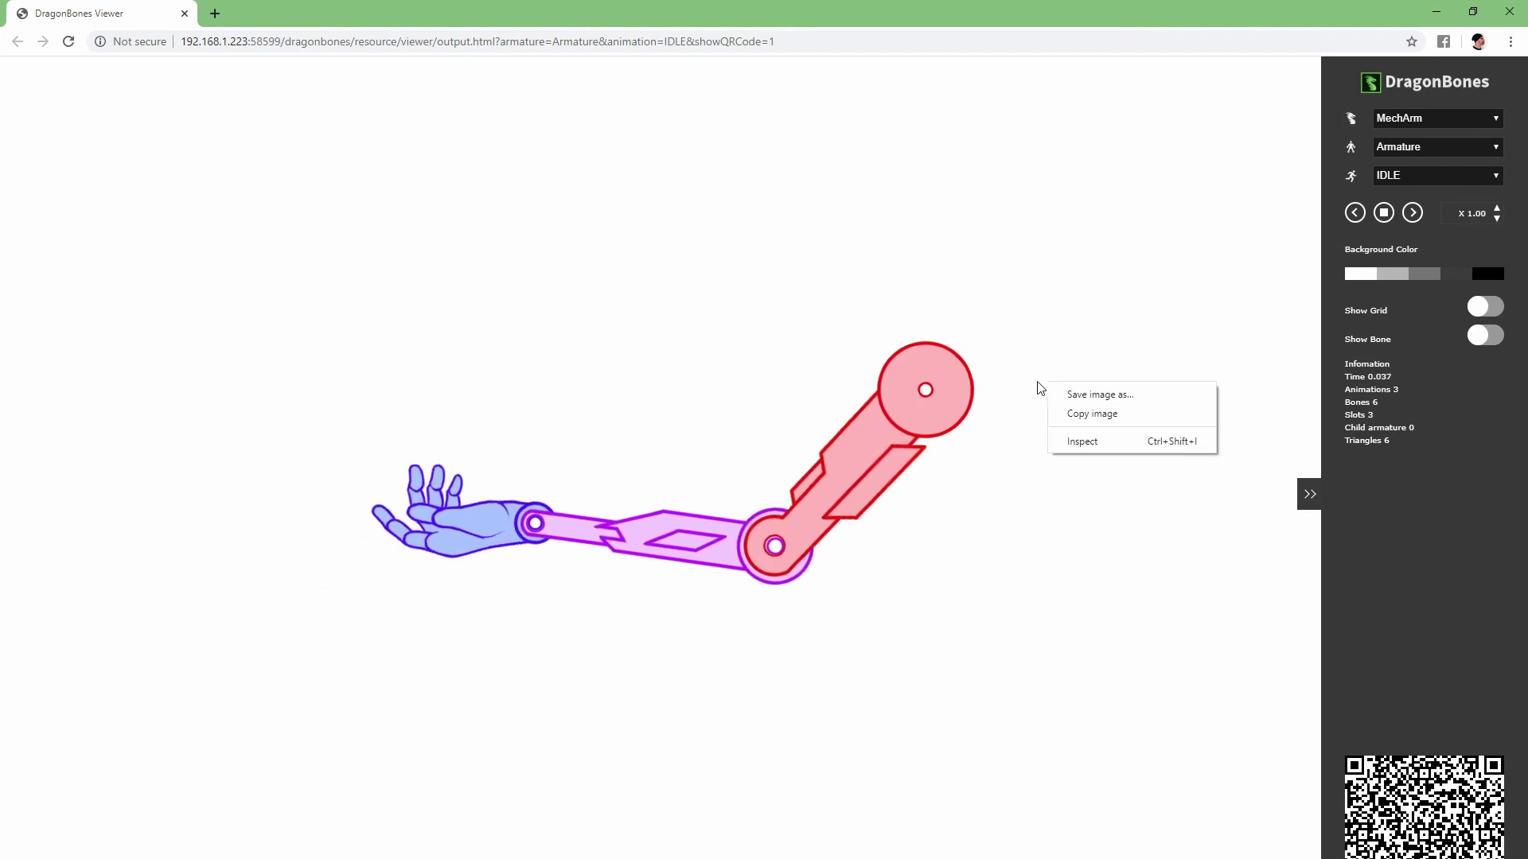
Step: Preview ATTACK, stepping through frames and raising speed before resetting it to x 1.00
left_click(1397, 177)
left_click(1396, 219)
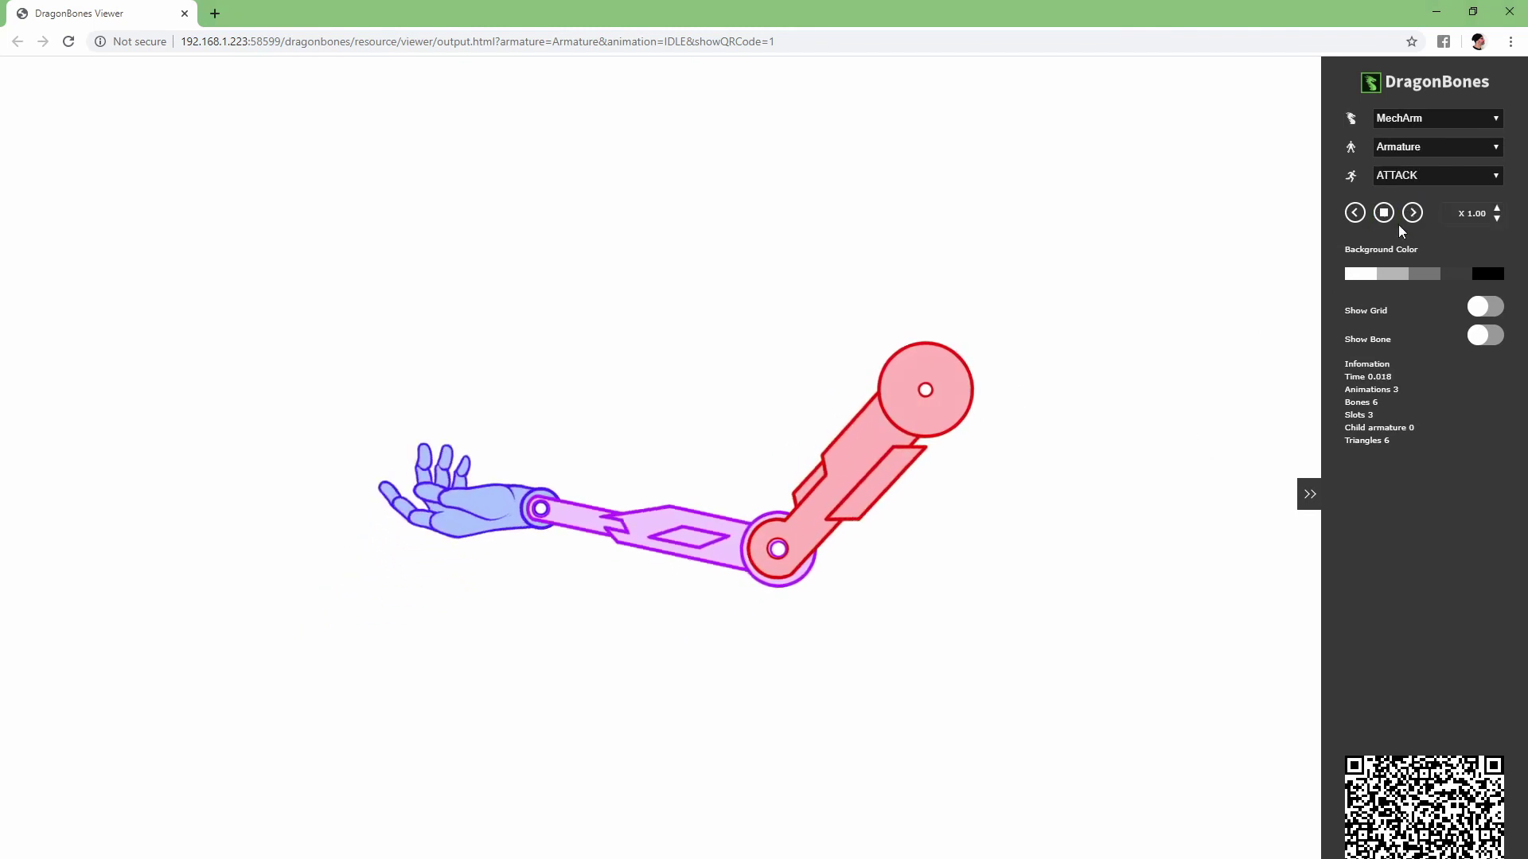
right_click(1161, 357)
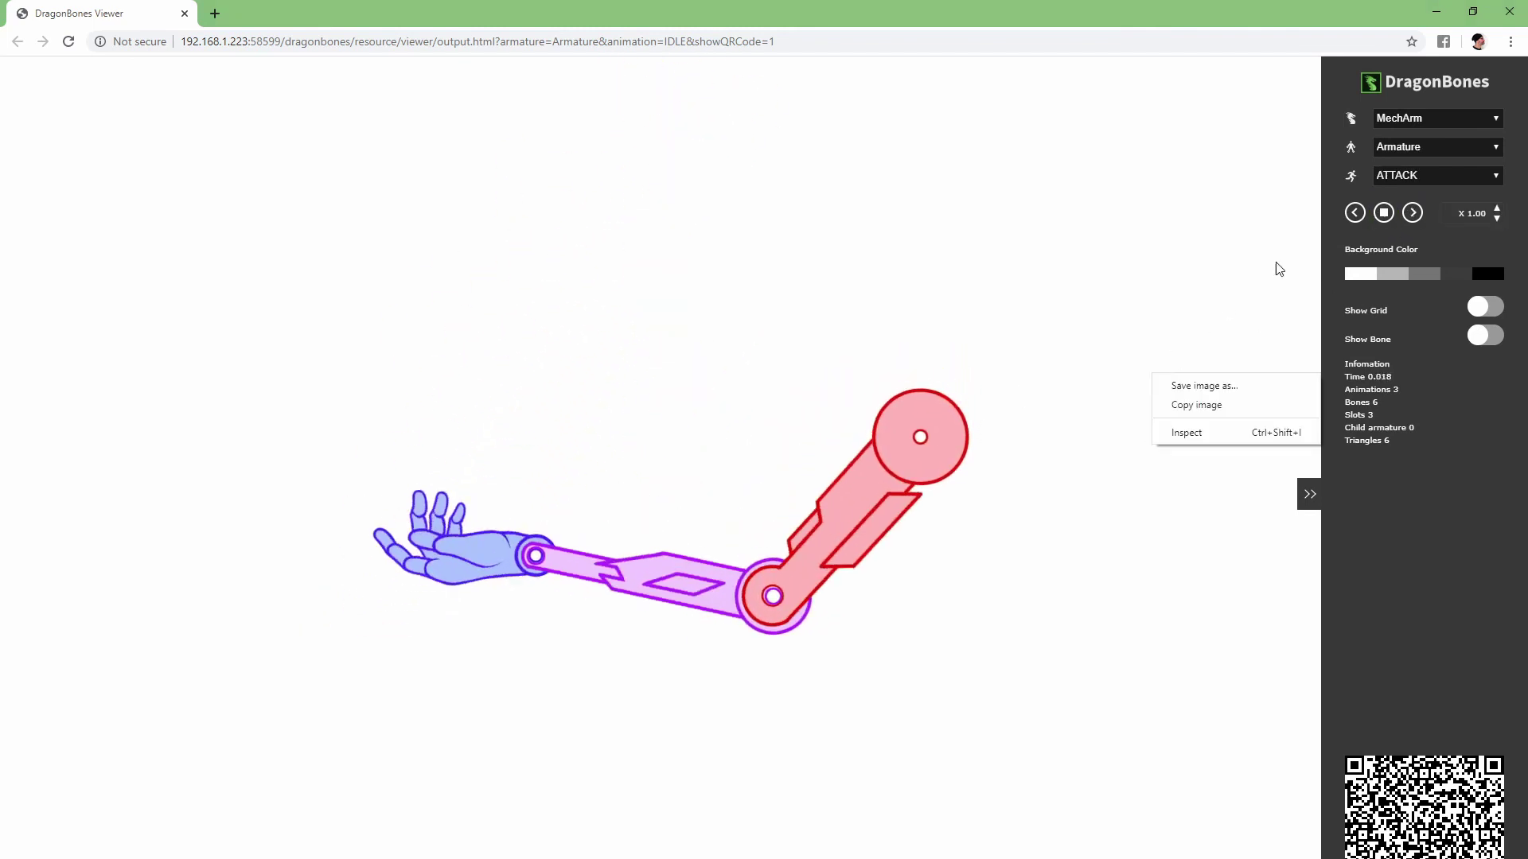
left_click(1412, 214)
left_click(1412, 214)
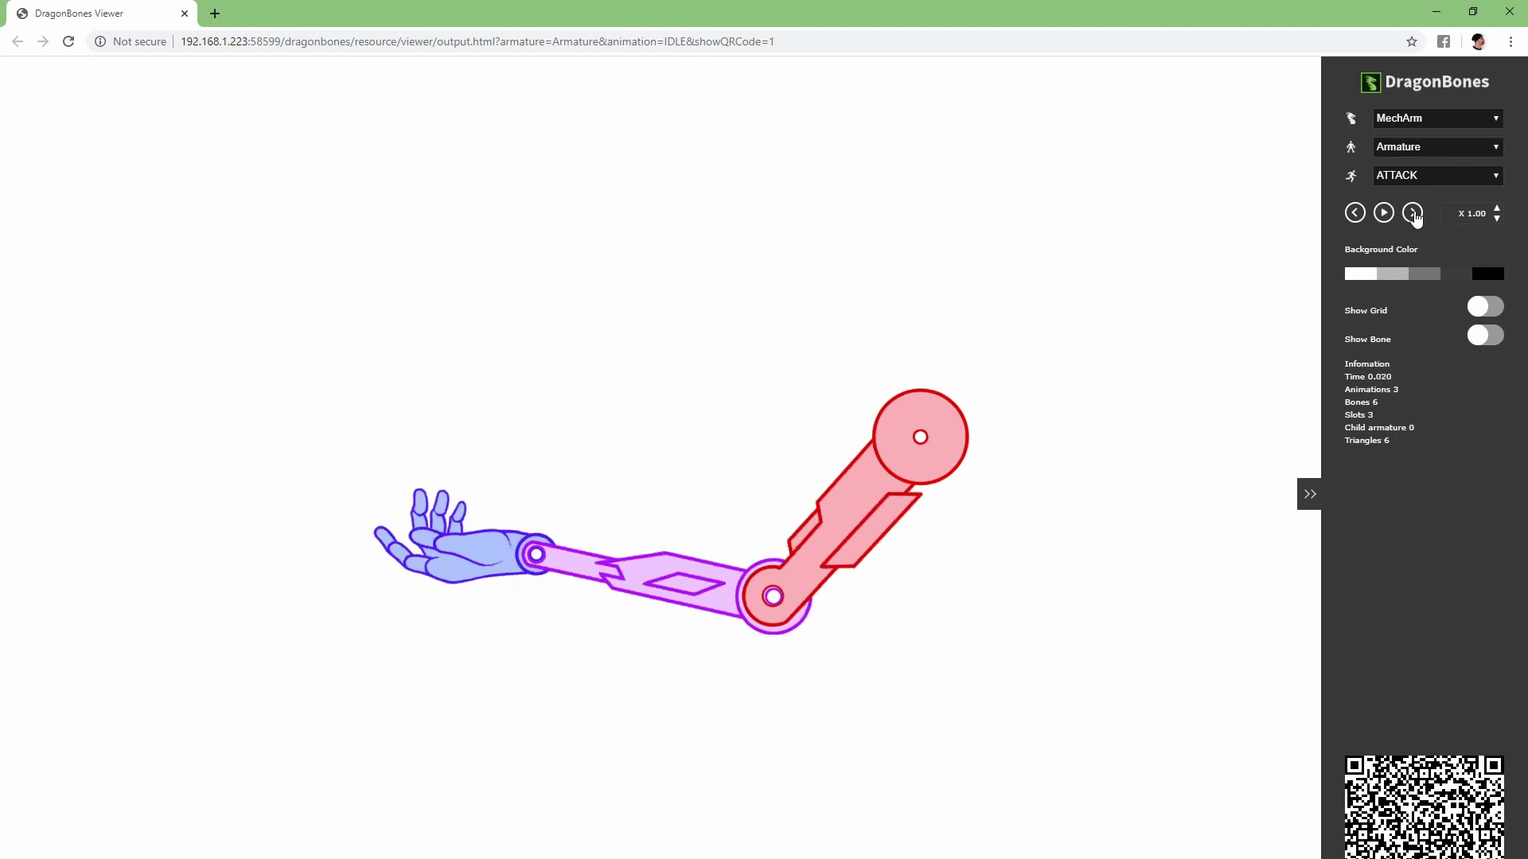
left_click(1412, 214)
left_click(1384, 214)
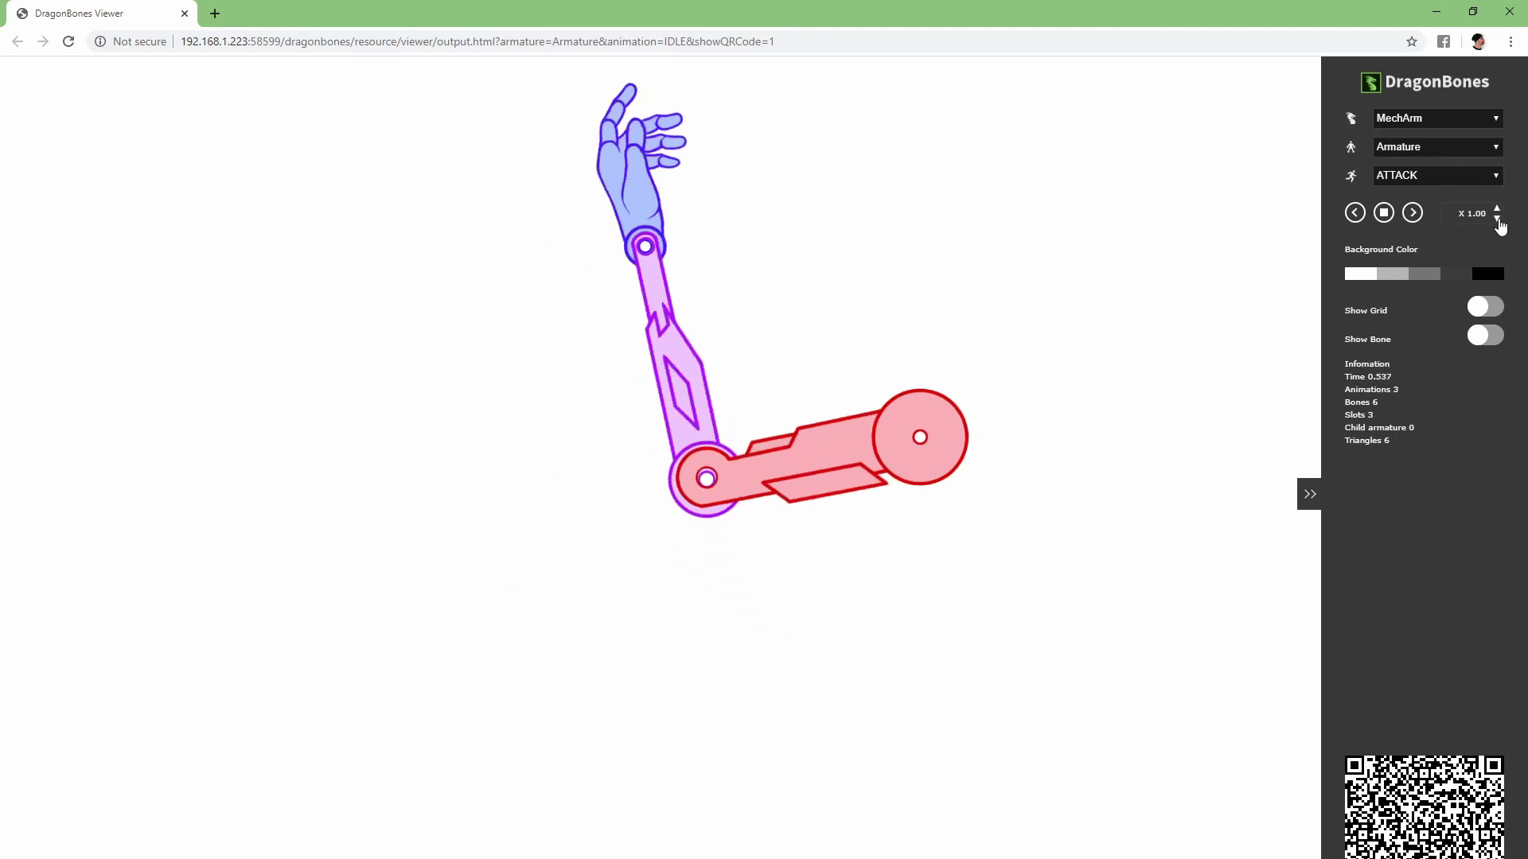
left_click(1497, 209)
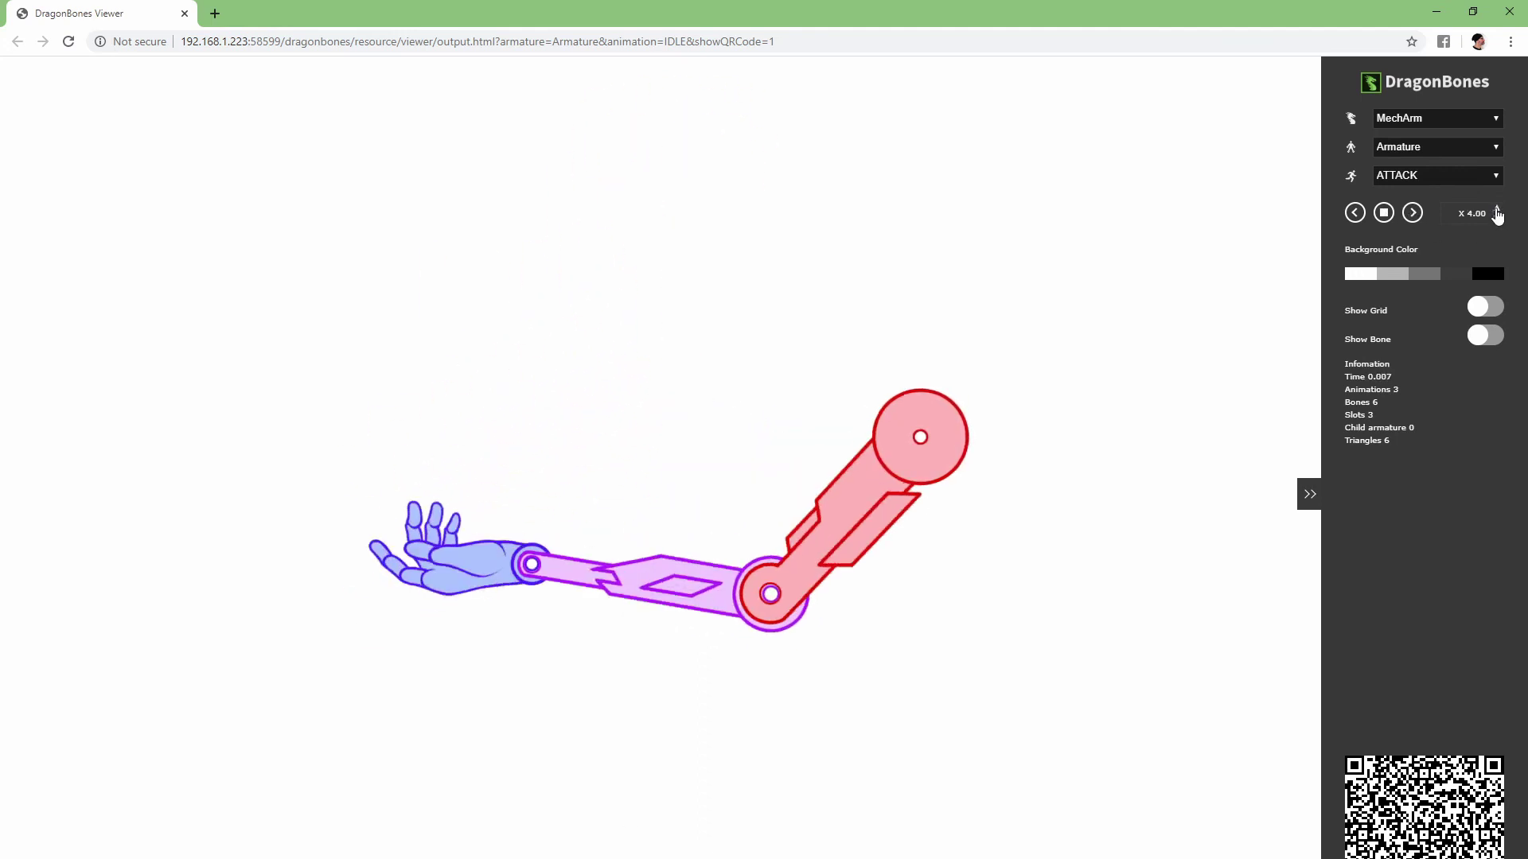
left_click(1497, 219)
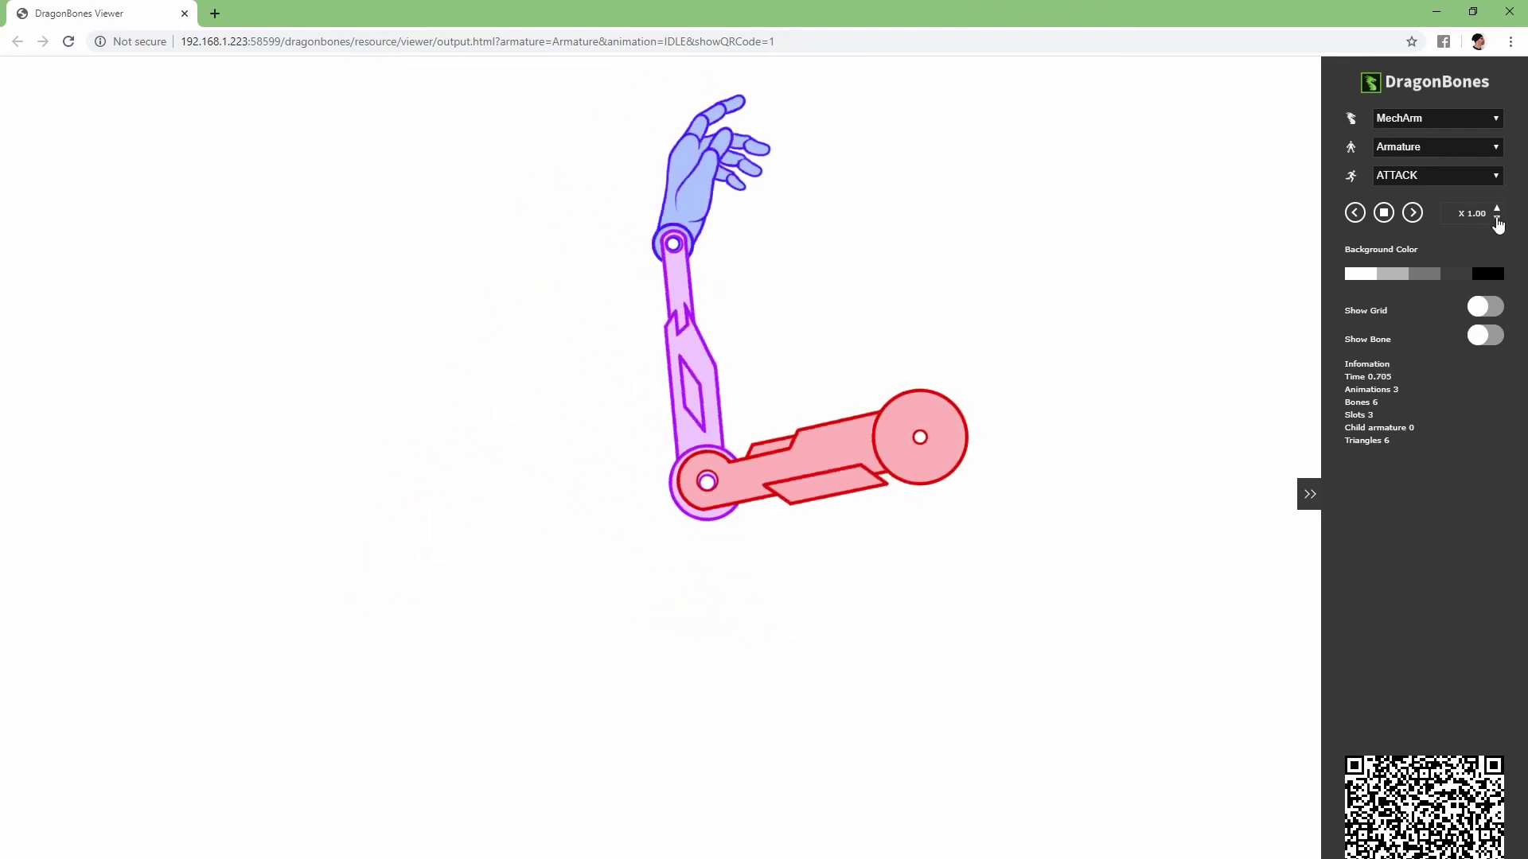
Step: Cycle the preview through IDLE, animation01, IDLE and ATTACK, then stop playback
right_click(1017, 433)
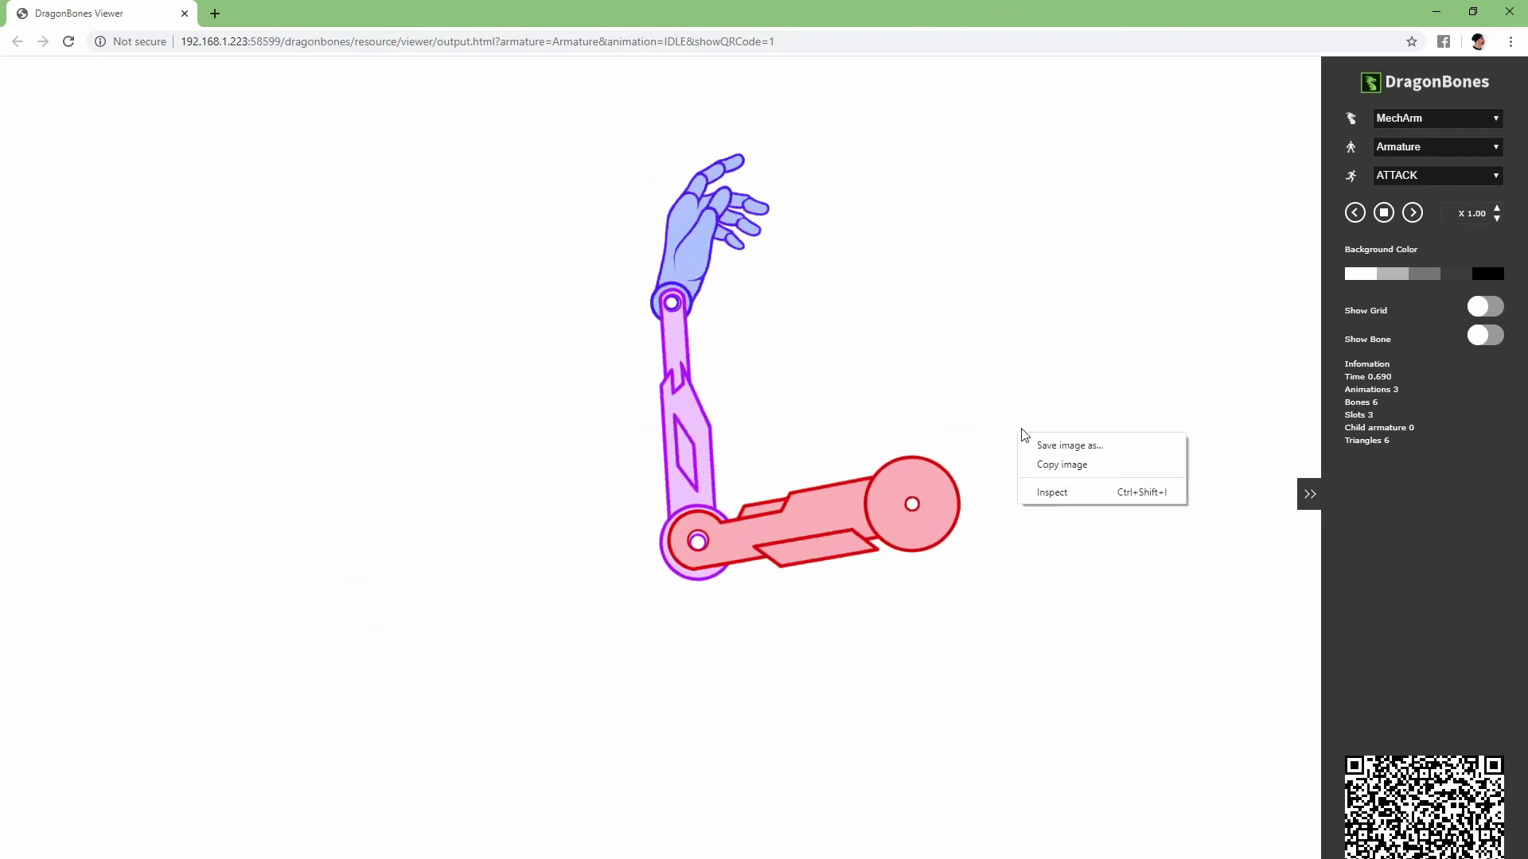
left_click(1433, 175)
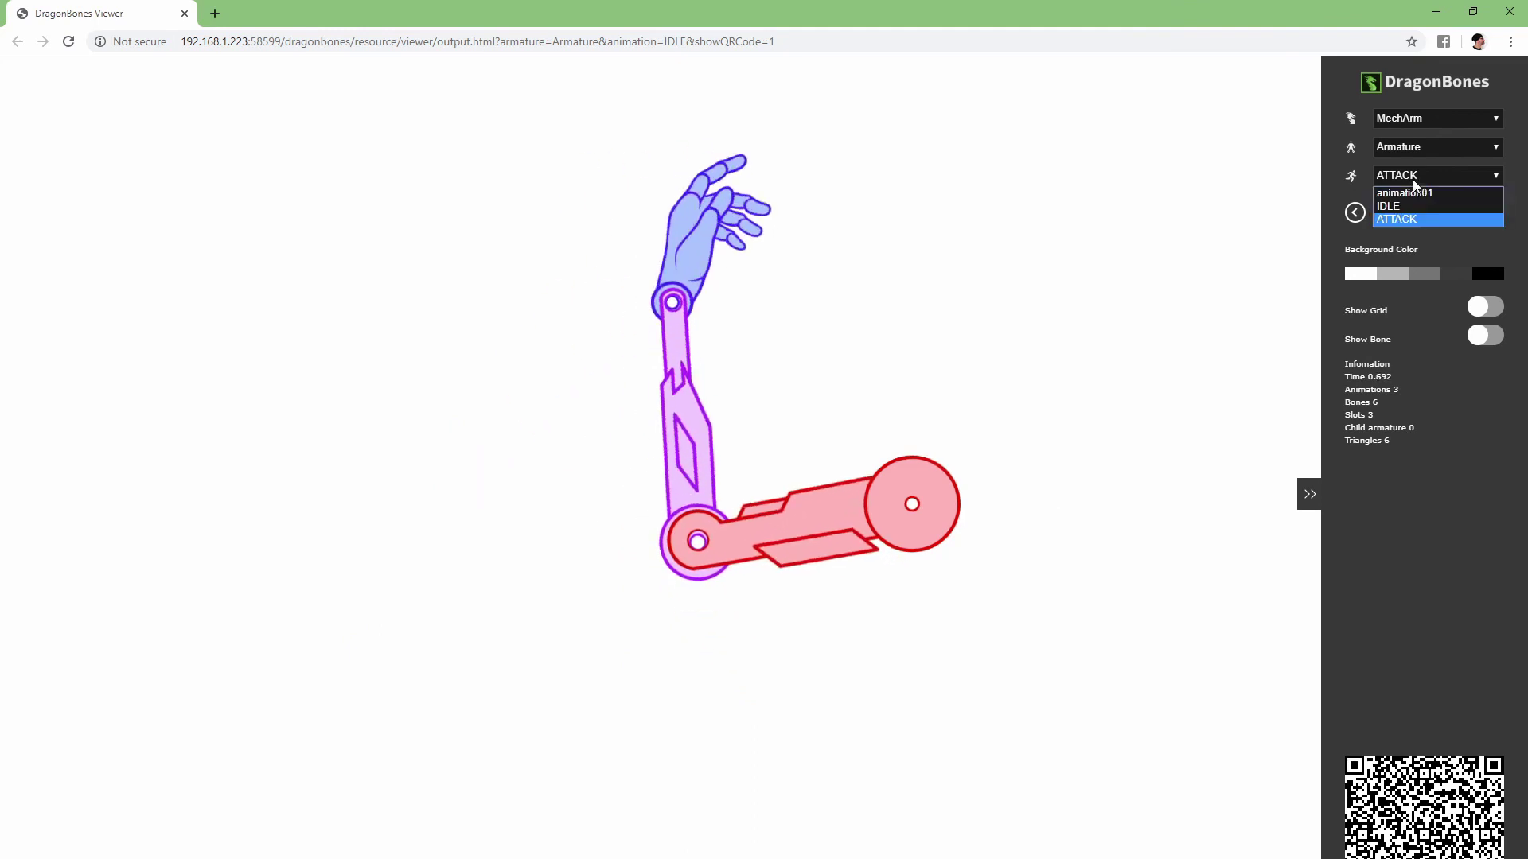
left_click(1401, 206)
left_click(1407, 176)
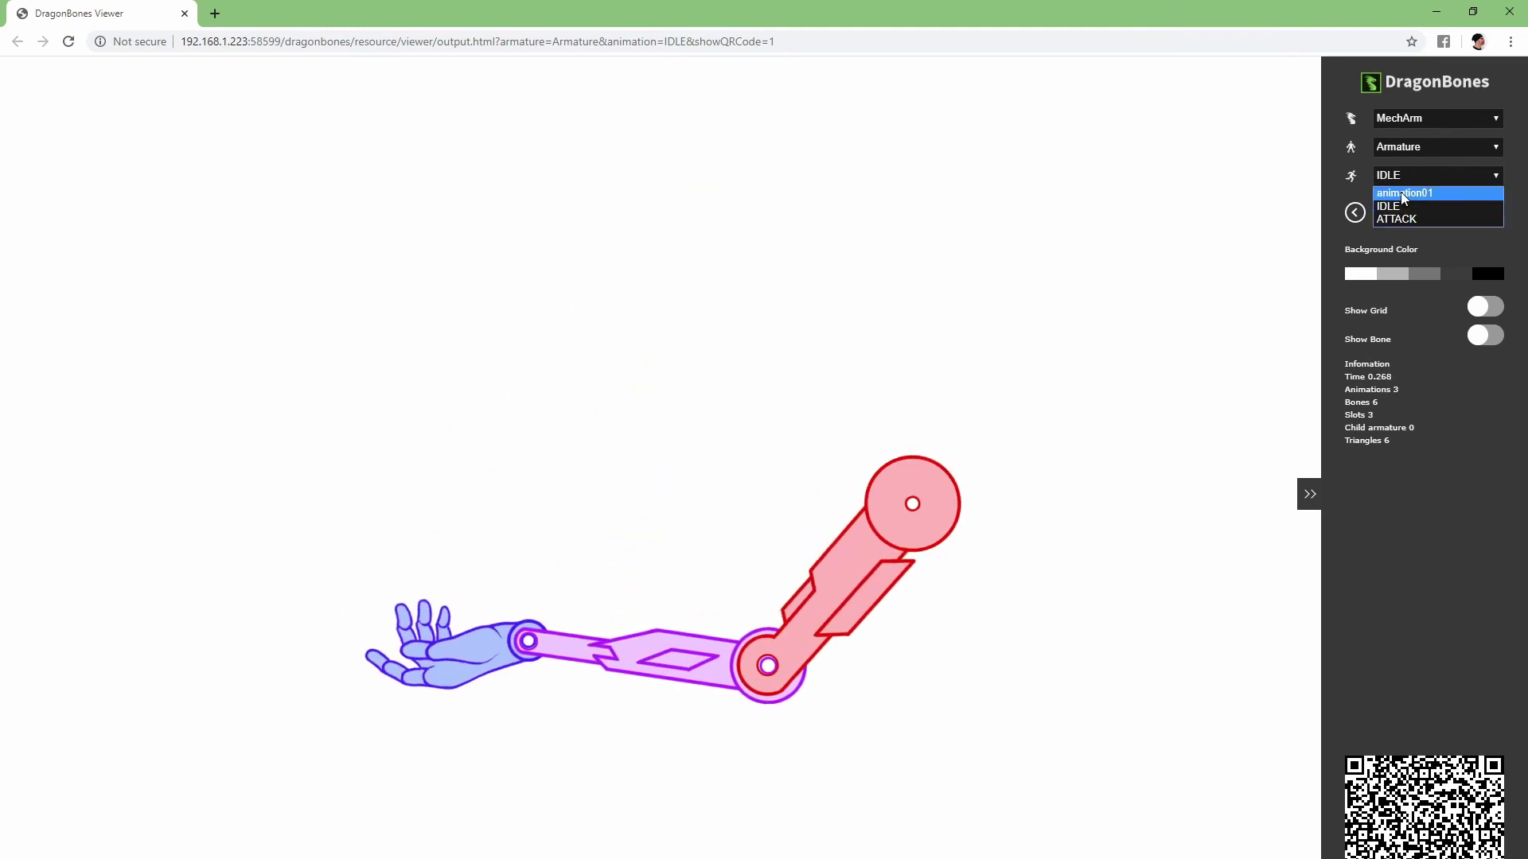
left_click(1404, 193)
left_click(1404, 176)
left_click(1398, 207)
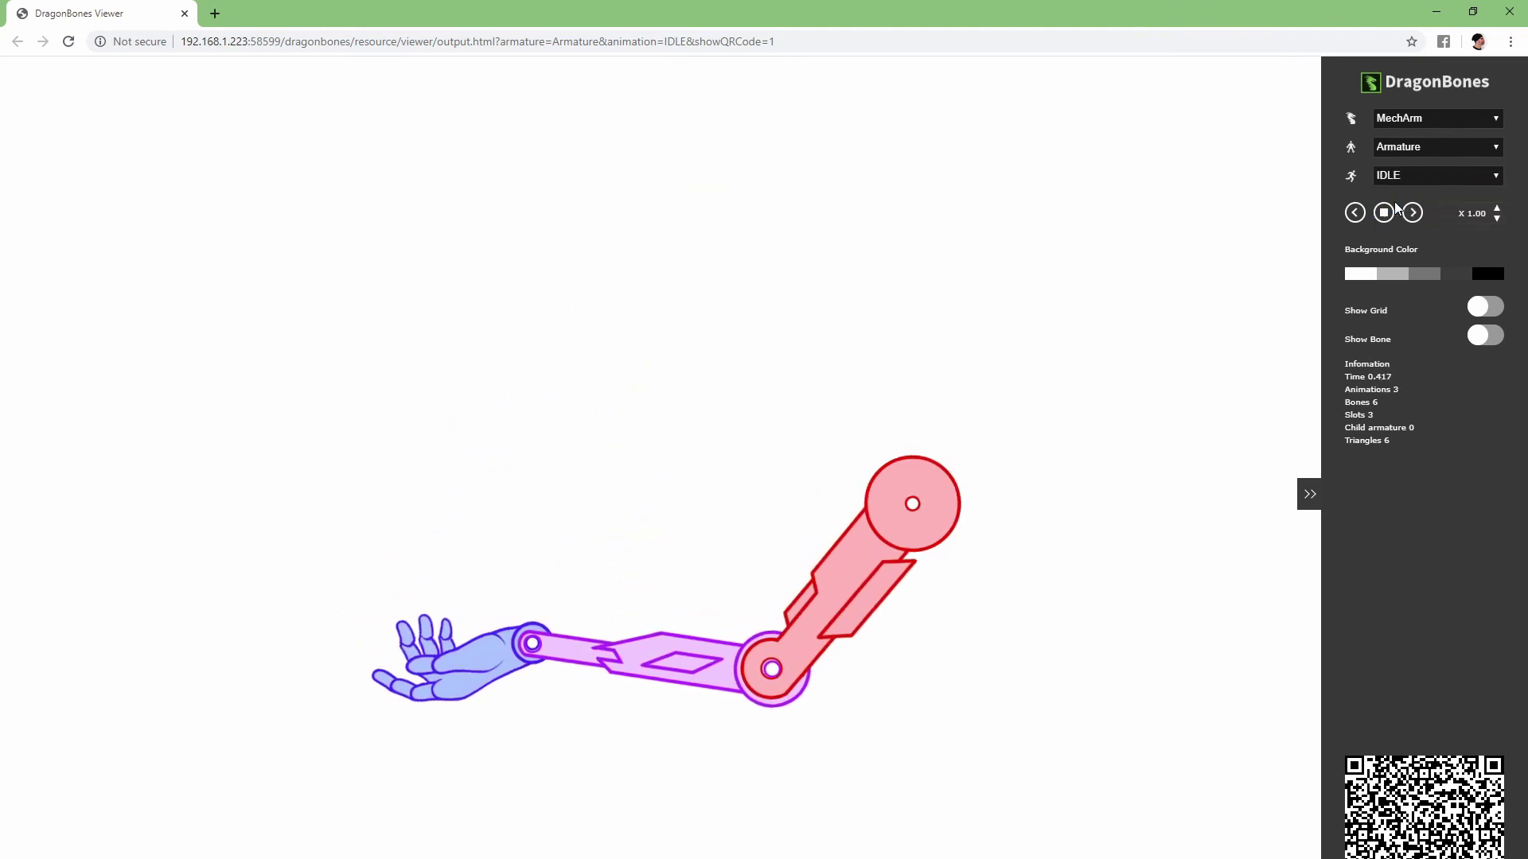
left_click(1407, 181)
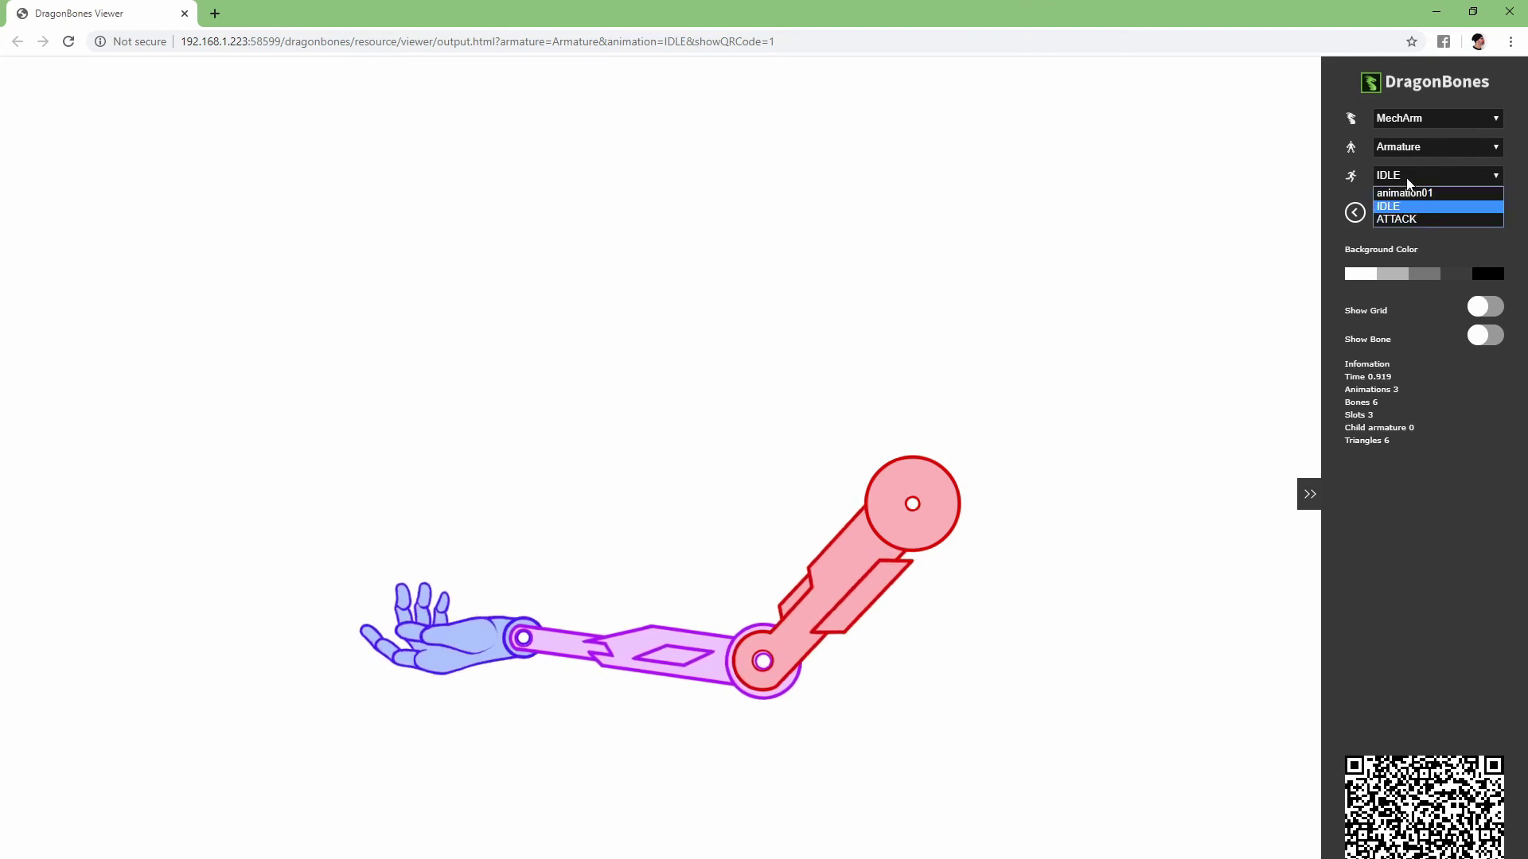
left_click(1399, 218)
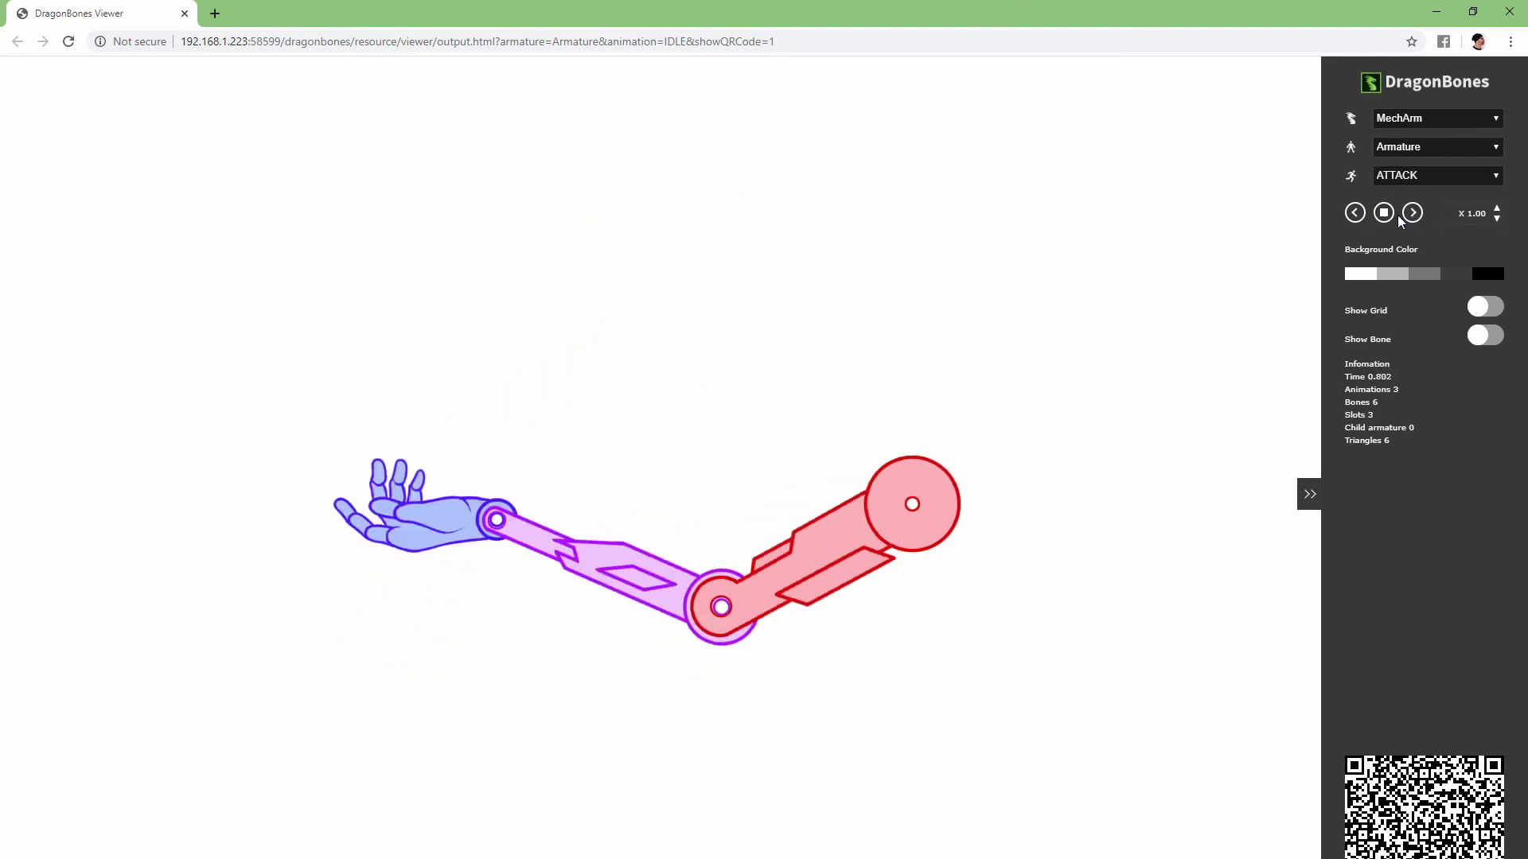
left_click(1383, 212)
Step: Close the browser preview window and pan the MechArm canvas up slightly
left_click(1508, 14)
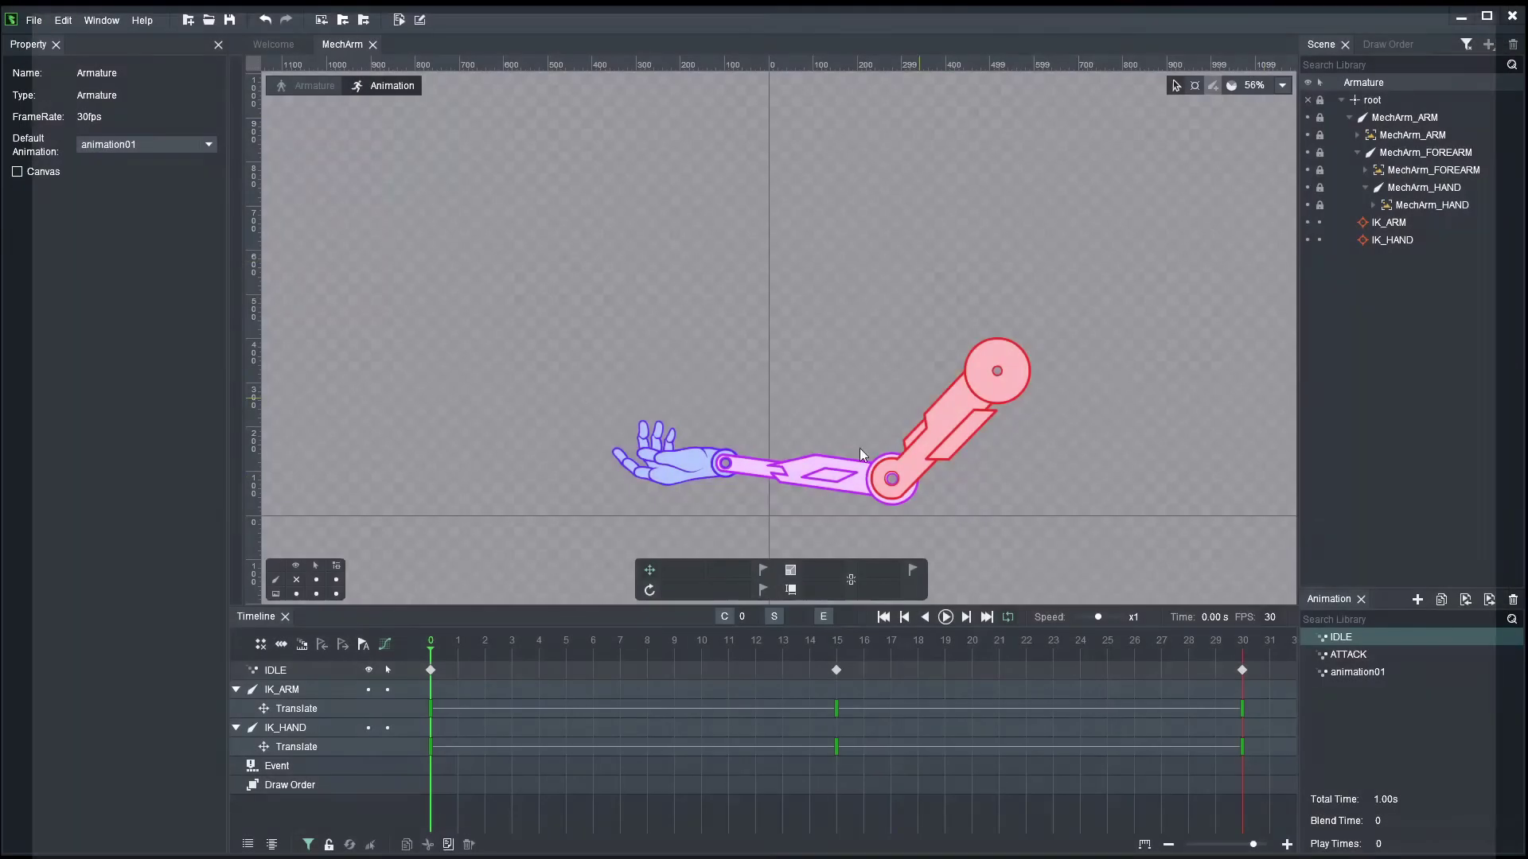
left_click_drag(1078, 429, 1098, 375)
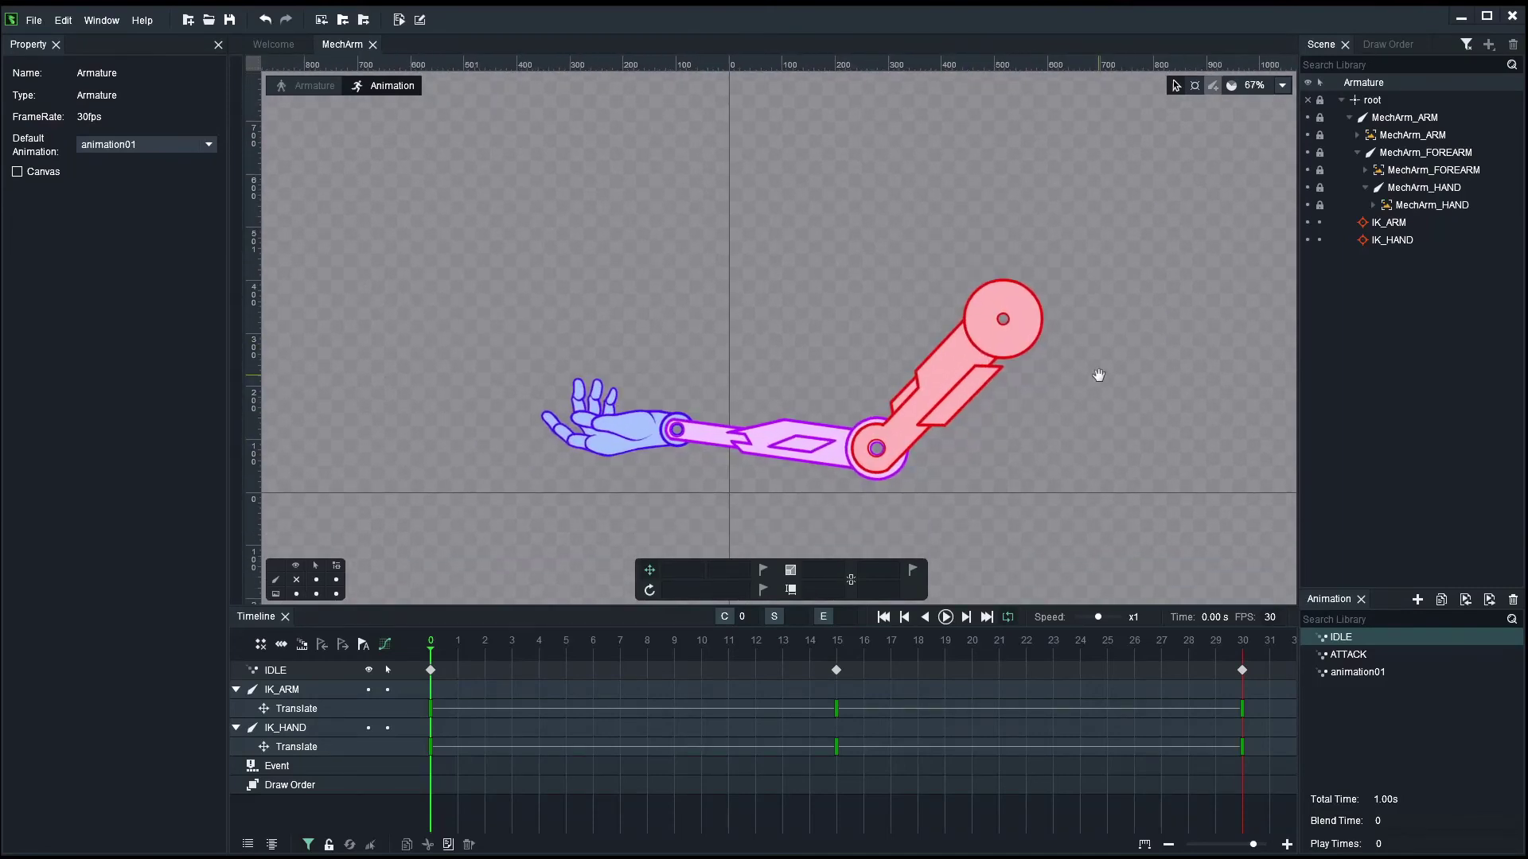